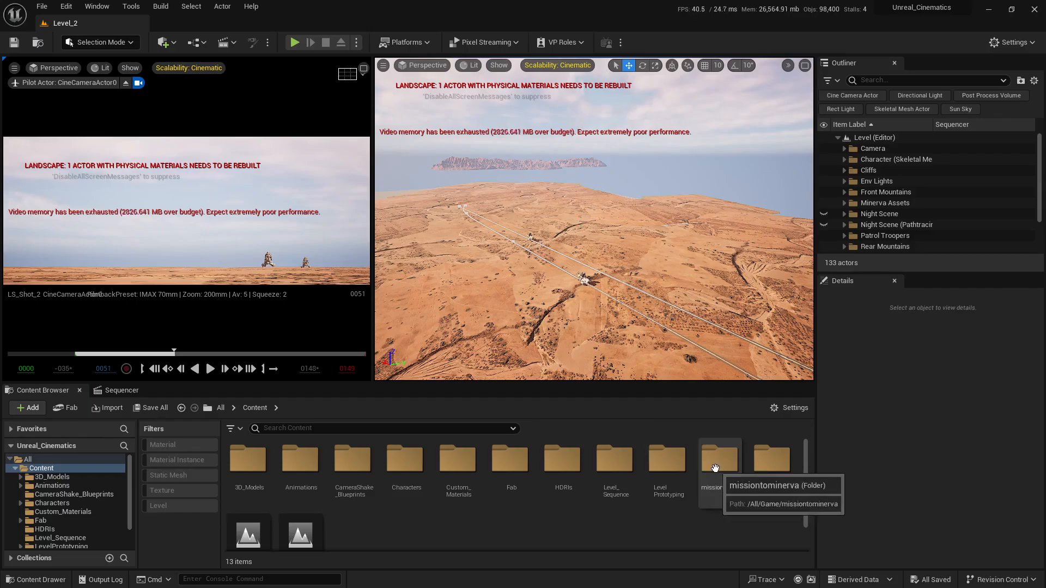
Open the Actors folder inside missiontominerva and browse its blueprint assets down to the last rows
double_click(716, 494)
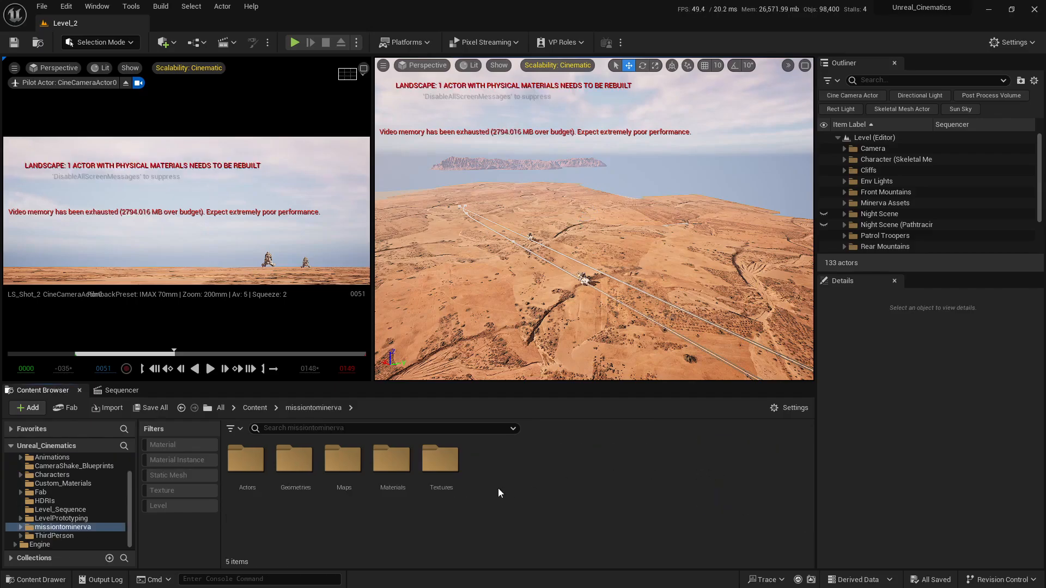
double_click(246, 461)
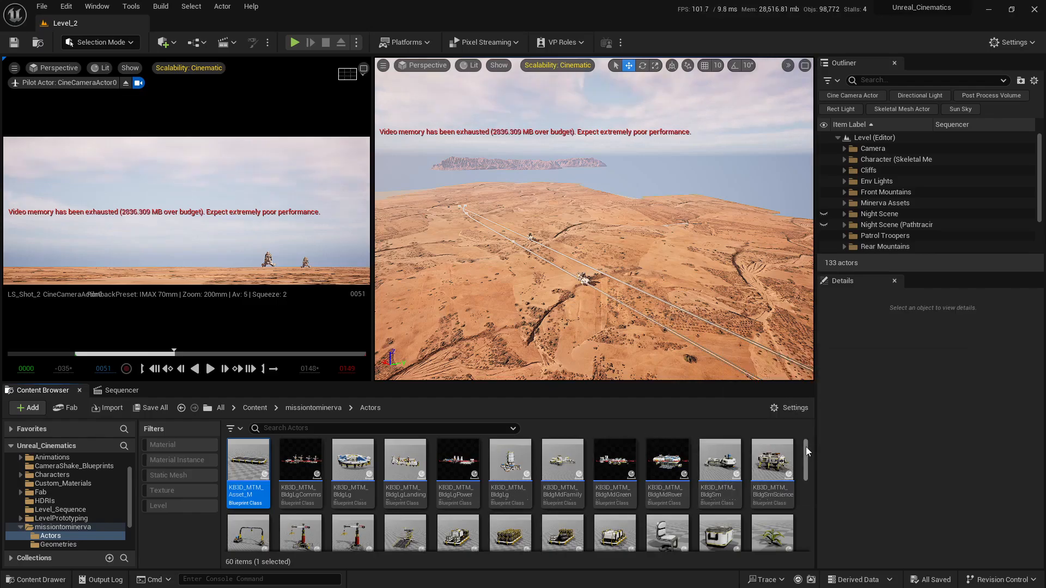
left_click_drag(805, 447, 767, 526)
left_click(620, 503)
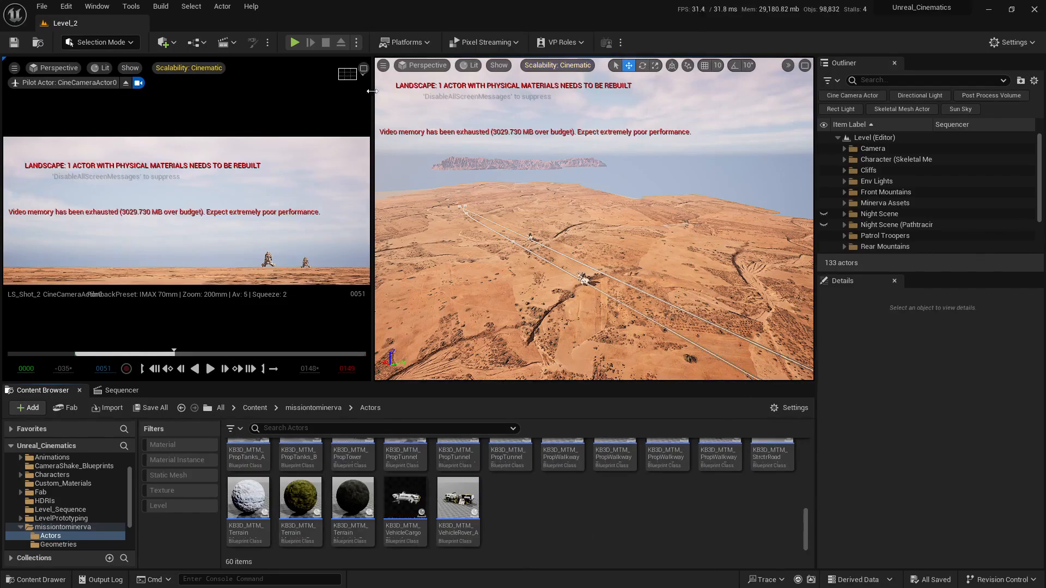
Set the LS_Shot_2 sequence to frame 0000 and hide the Patrol Troopers folder in the level
key("w")
right_click_drag(608, 192, 599, 192)
key("e")
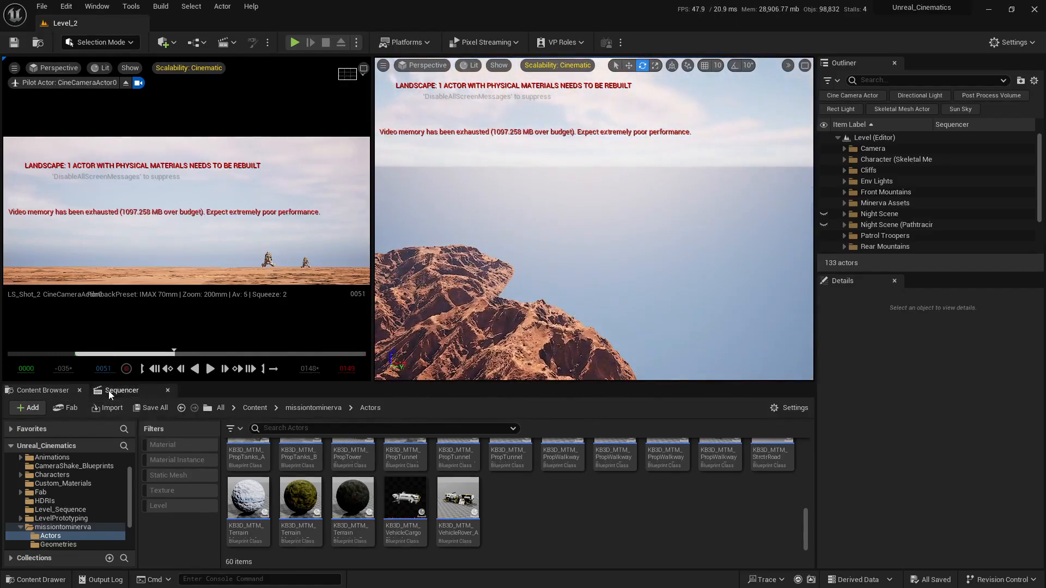
left_click(112, 390)
left_click_drag(512, 423, 356, 426)
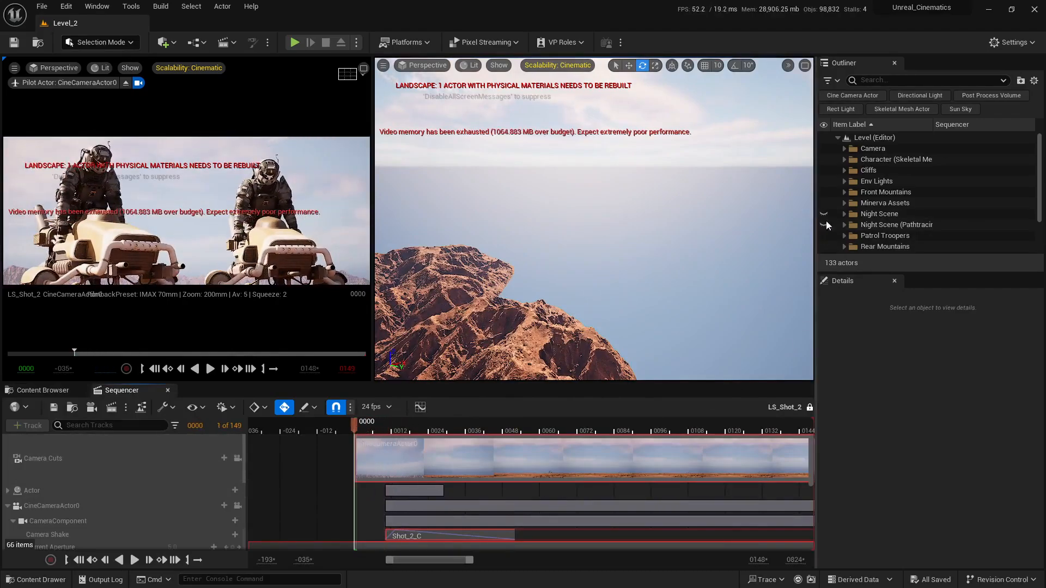
left_click(824, 236)
right_click_drag(597, 226, 597, 226)
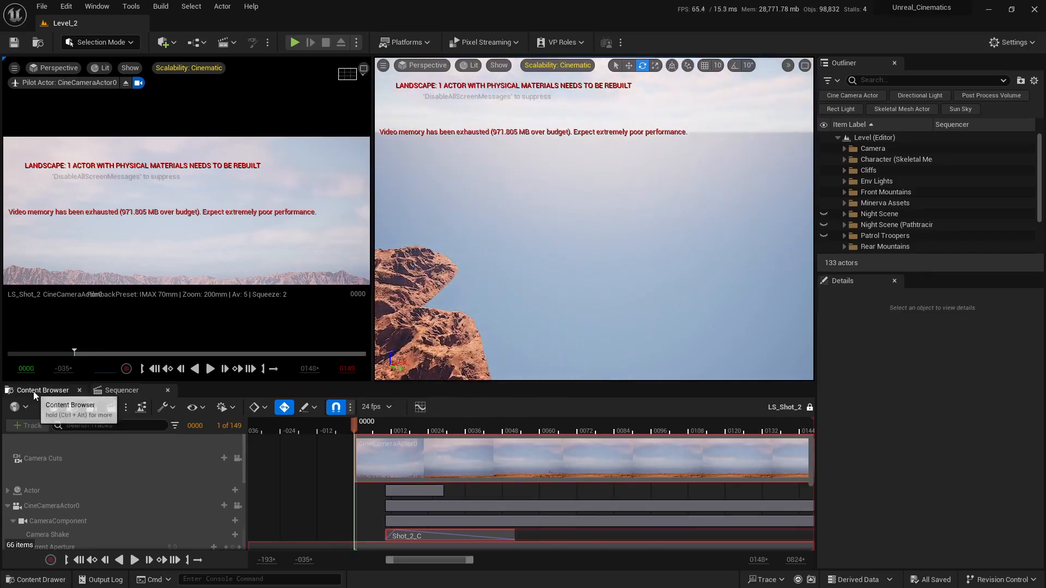
Place the KB3D_MTM_StrctrRoadSystem_A blueprint from the Actors folder into the level near the rocky mountain
left_click(34, 391)
scroll(681, 522, "down", 1)
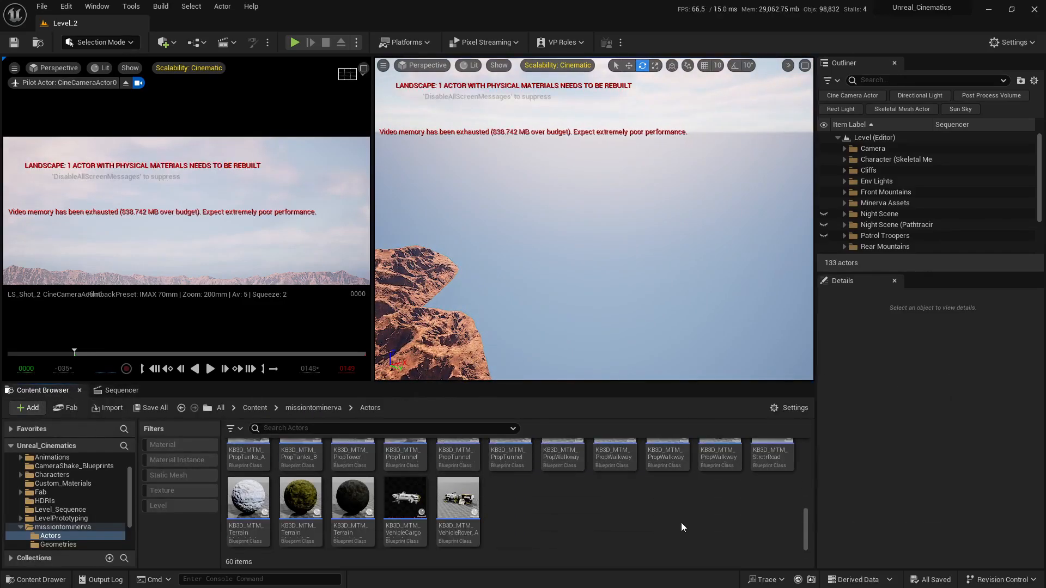
scroll(681, 522, "up", 1)
left_click_drag(772, 474, 436, 273)
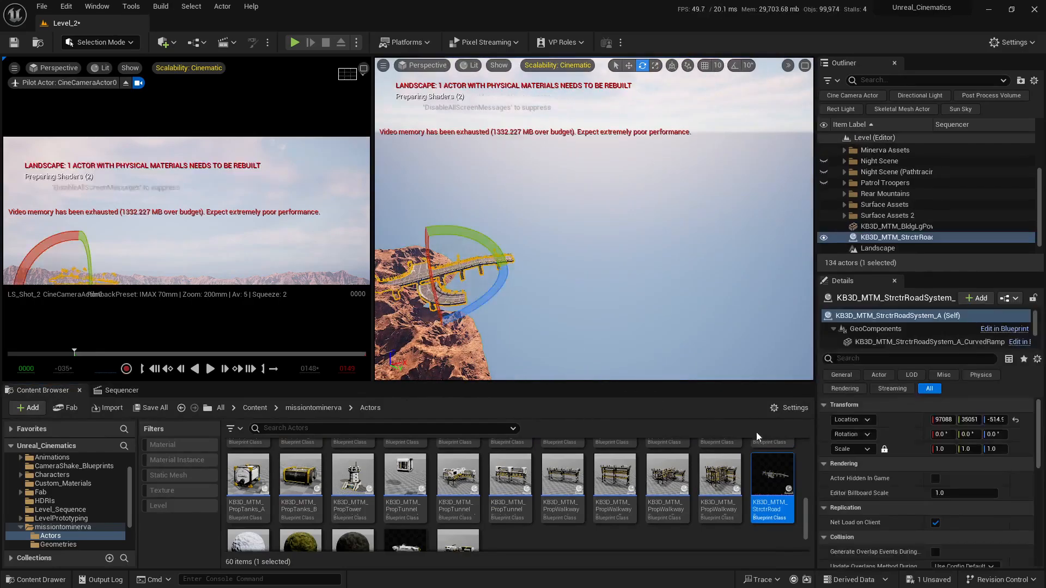
Move the road system along X away from the mountain into open space and frame it in the viewport
right_click_drag(646, 292, 612, 306)
key("w")
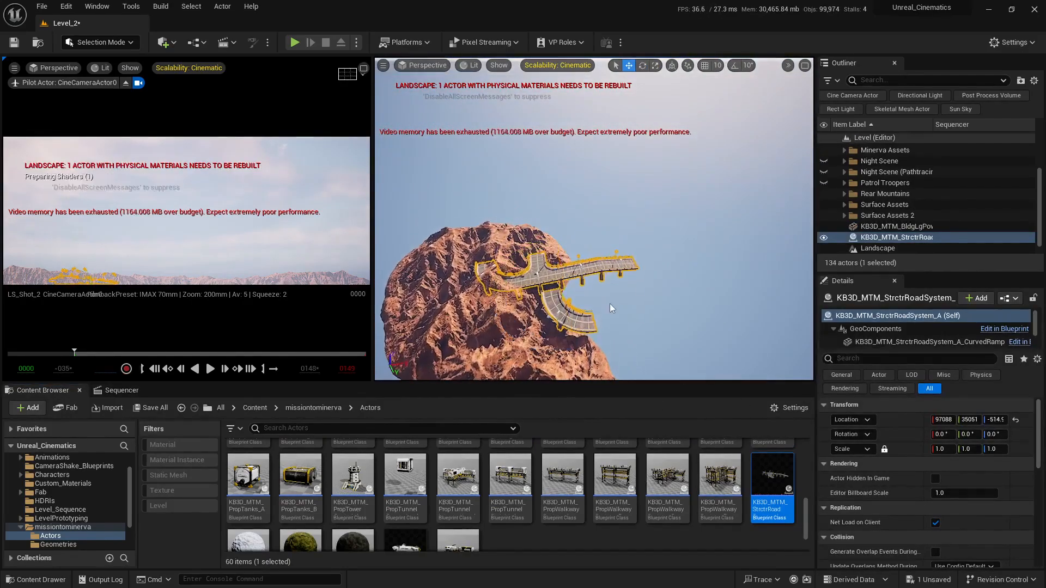
left_click_drag(602, 277, 746, 248)
key("f")
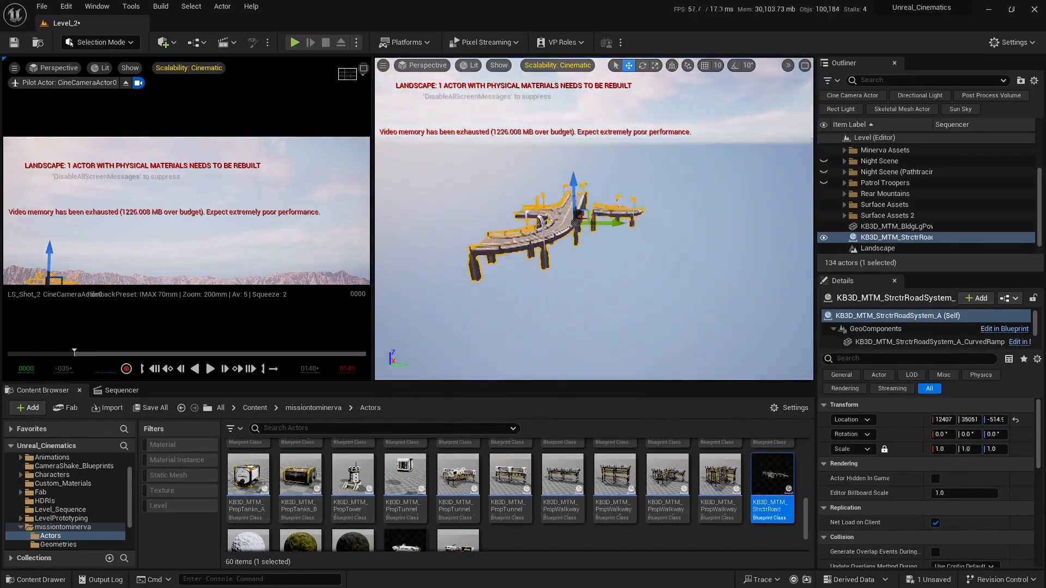
right_click_drag(626, 296, 646, 316)
key("e")
left_click_drag(562, 295, 670, 97)
key("ctrl+z")
Enable 10° rotation snapping and rotate the road system about the Z axis to about -90°
left_click(741, 65)
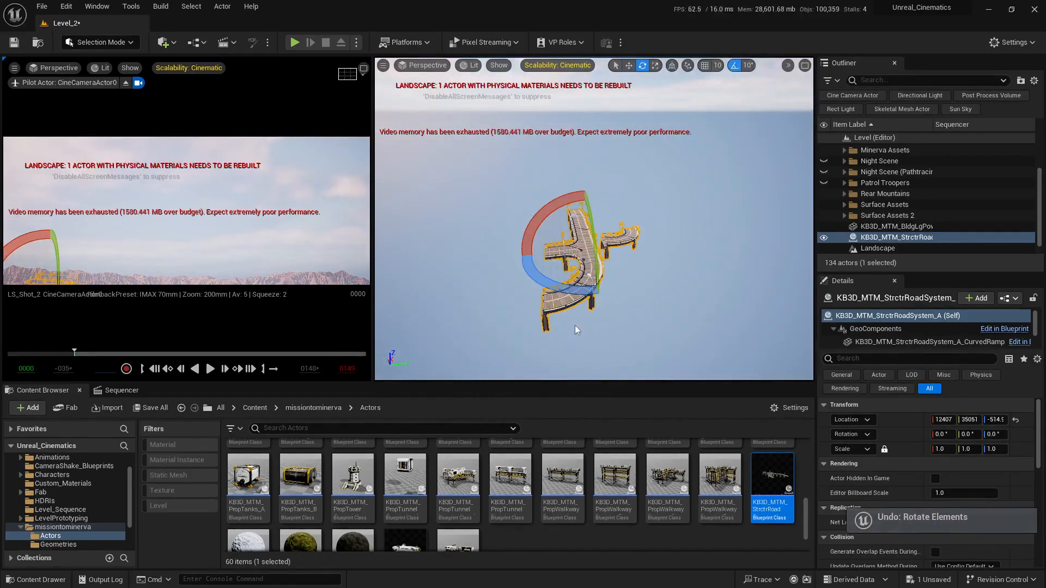
left_click_drag(572, 294, 493, 255)
key("w")
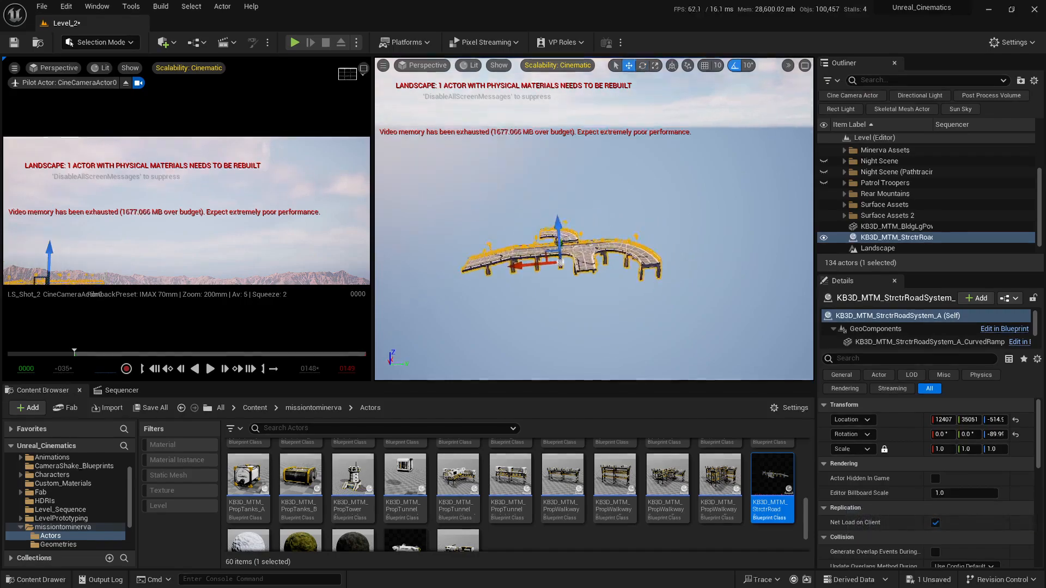
Raise the road system to a Z location of about 2669, shift it along Y within the camera view, and deselect it
key("f")
mouse_move(594, 234)
right_mouse_down()
mouse_move(626, 226)
mouse_move(578, 251)
mouse_move(594, 242)
right_mouse_up()
right_click_drag(594, 305, 635, 312)
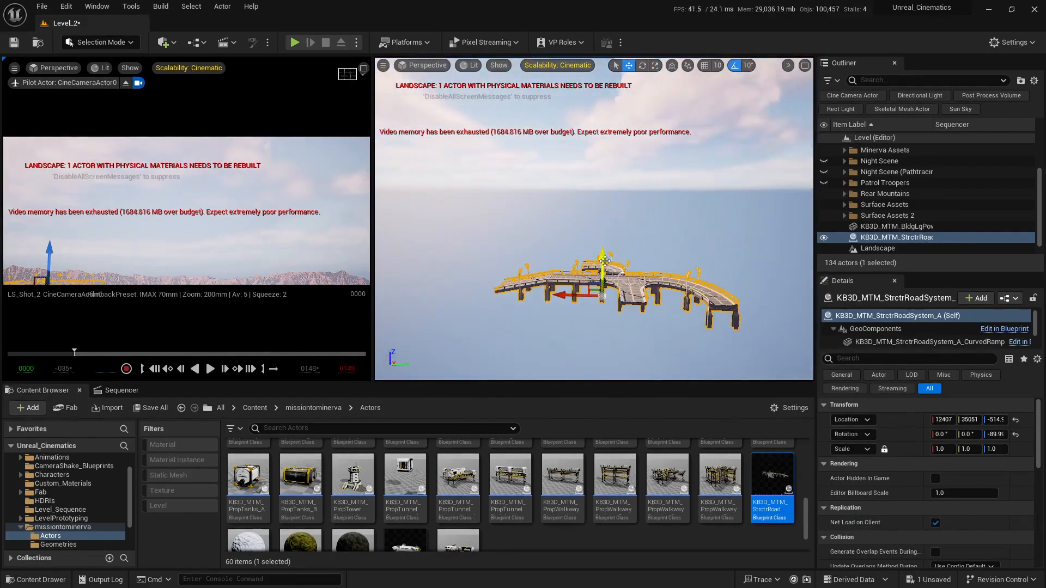
left_click_drag(605, 262, 610, 226)
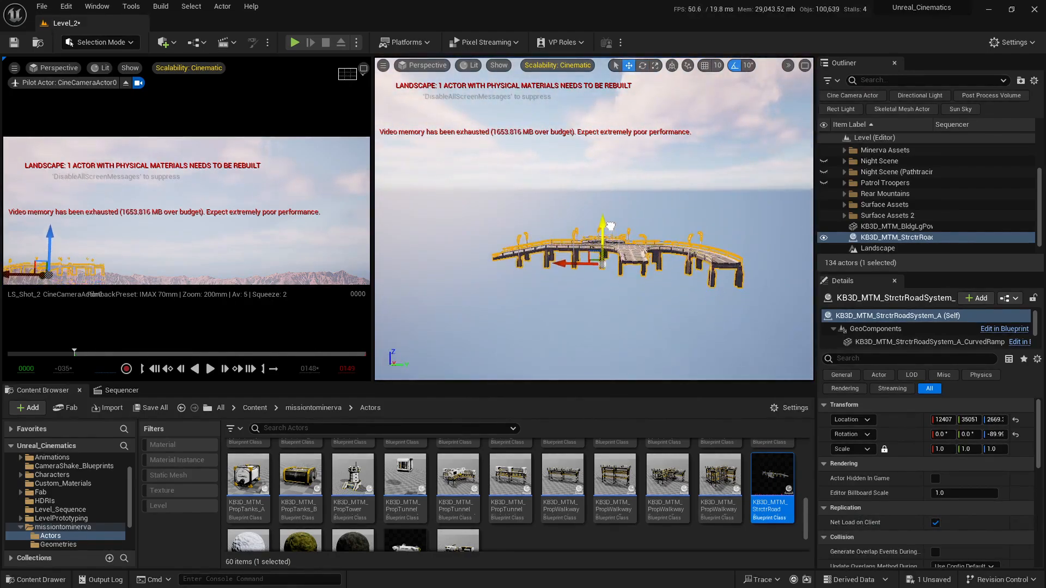
left_click_drag(558, 260, 520, 261)
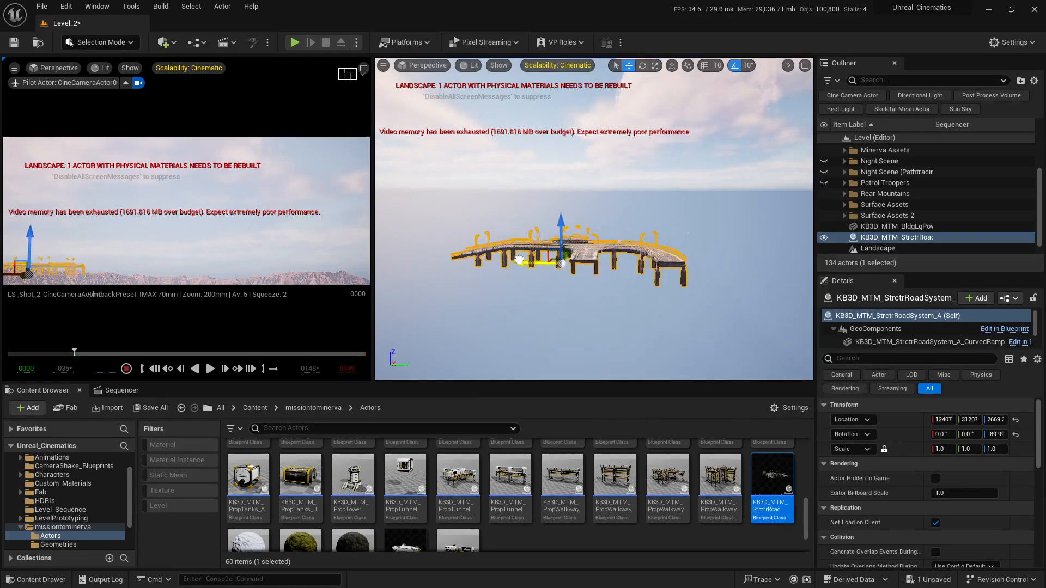
key("Escape")
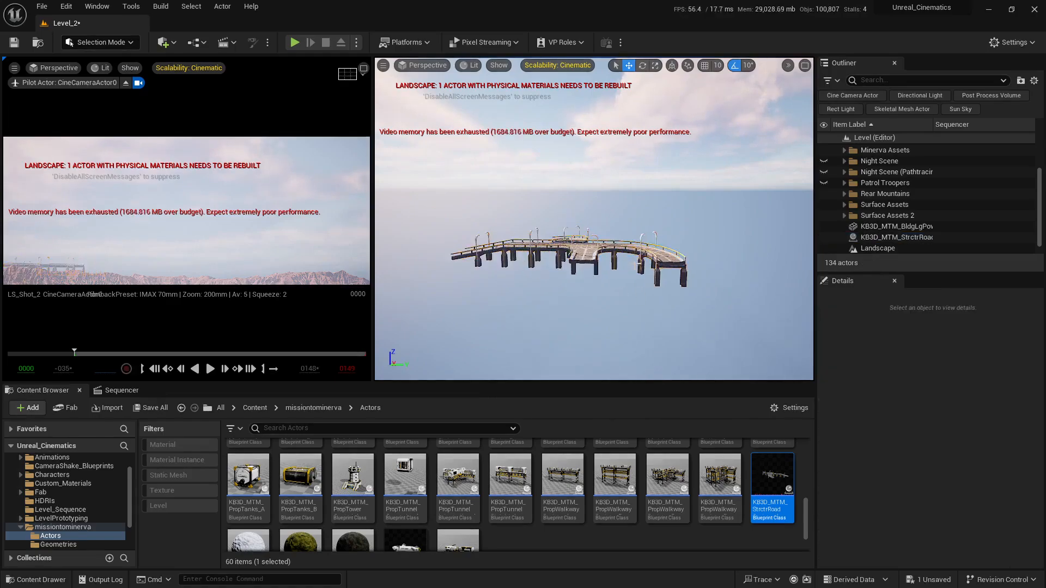
Move the road system farther from the mountain along the X axis with the view following it
right_click_drag(519, 260, 409, 284)
key("w")
right_click_drag(632, 245, 646, 261)
left_click(569, 260)
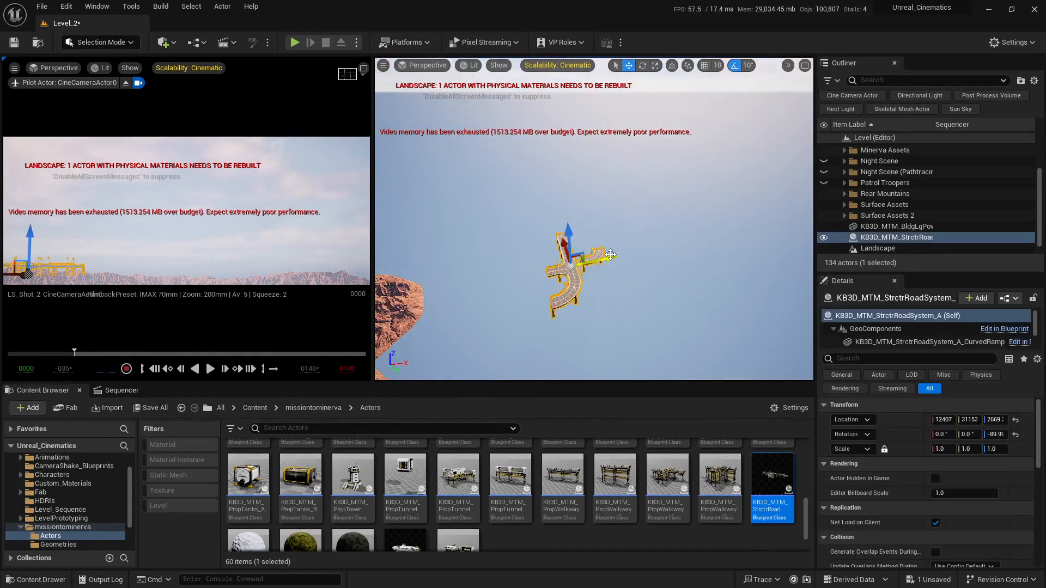
left_click_drag(565, 246, 567, 240, "shift")
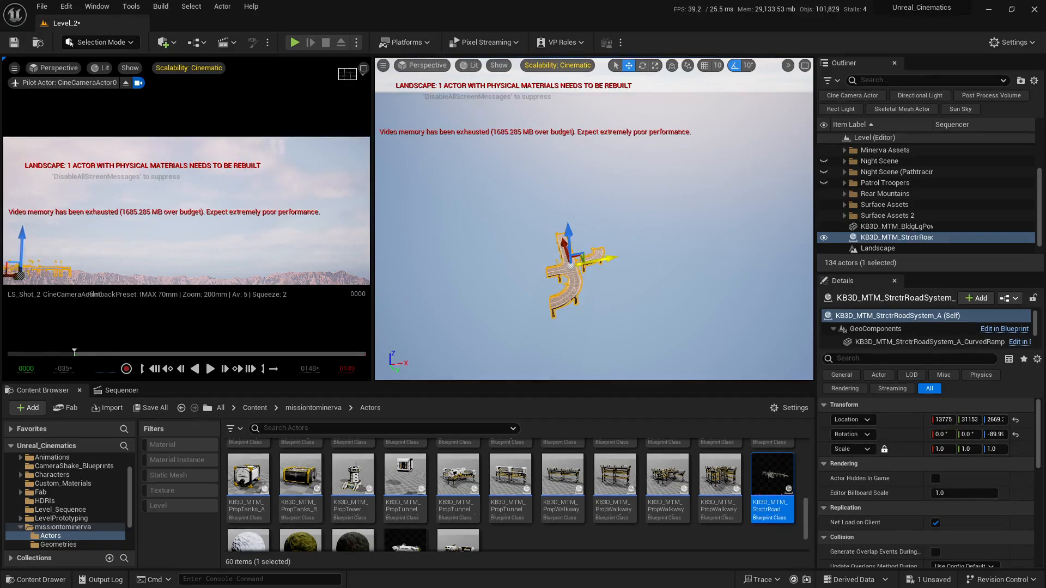
Raise the road system slightly to a Z location of about 3116 and deselect it
right_click_drag(623, 298, 619, 276)
key("s")
key("d")
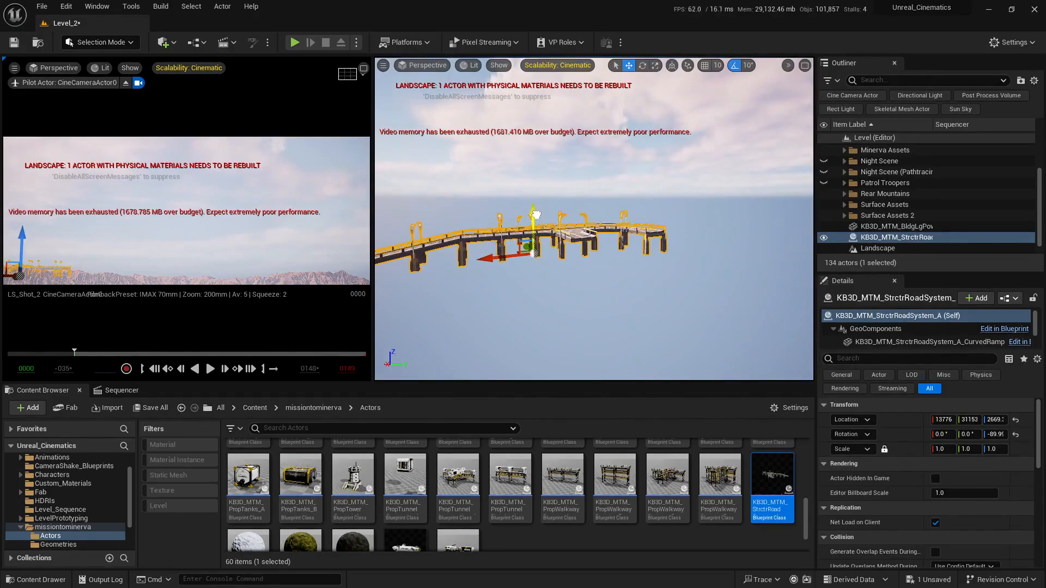
left_click_drag(537, 214, 536, 208)
left_click(616, 368)
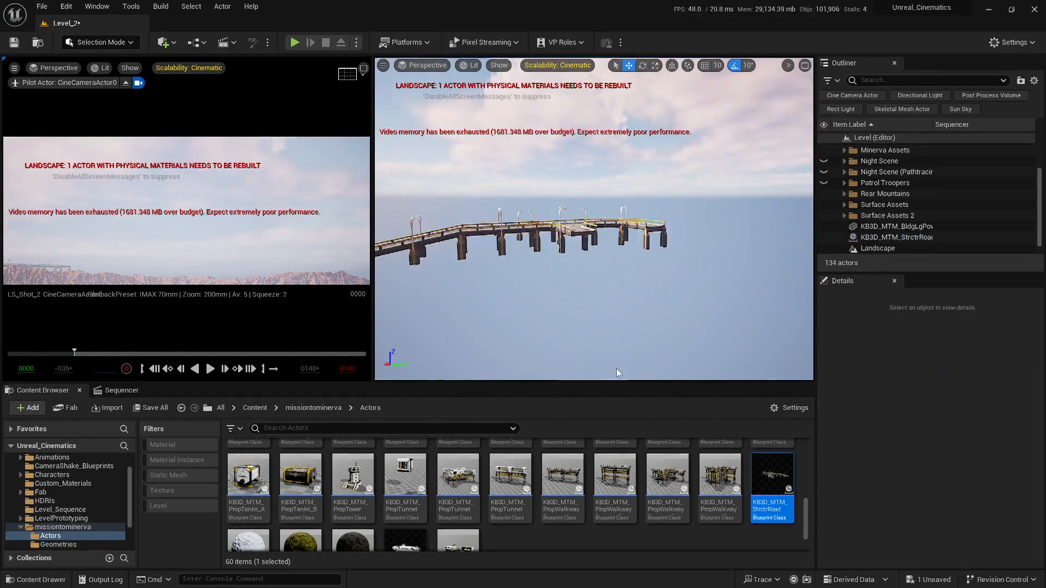
Examine the road system's ramps and intersection from several angles and select the actor again
key("s")
key("d")
right_click_drag(616, 368, 596, 376)
key("d")
key("e")
key("a")
key("w")
key("d")
key("s")
left_click(598, 225)
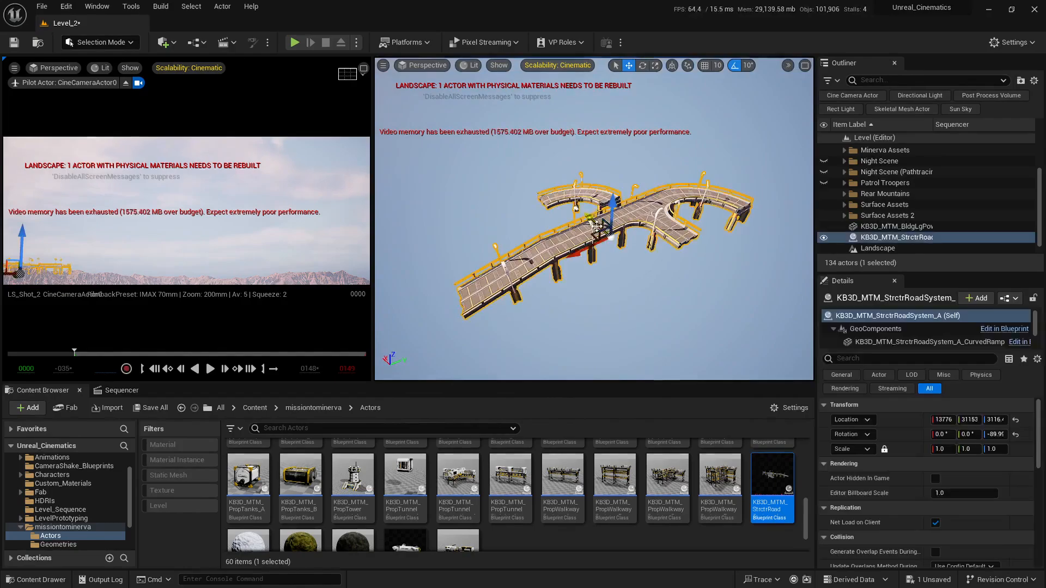
Enlarge the road system's component list and select its segments individually to identify them in the scene
left_click_drag(913, 271, 910, 162)
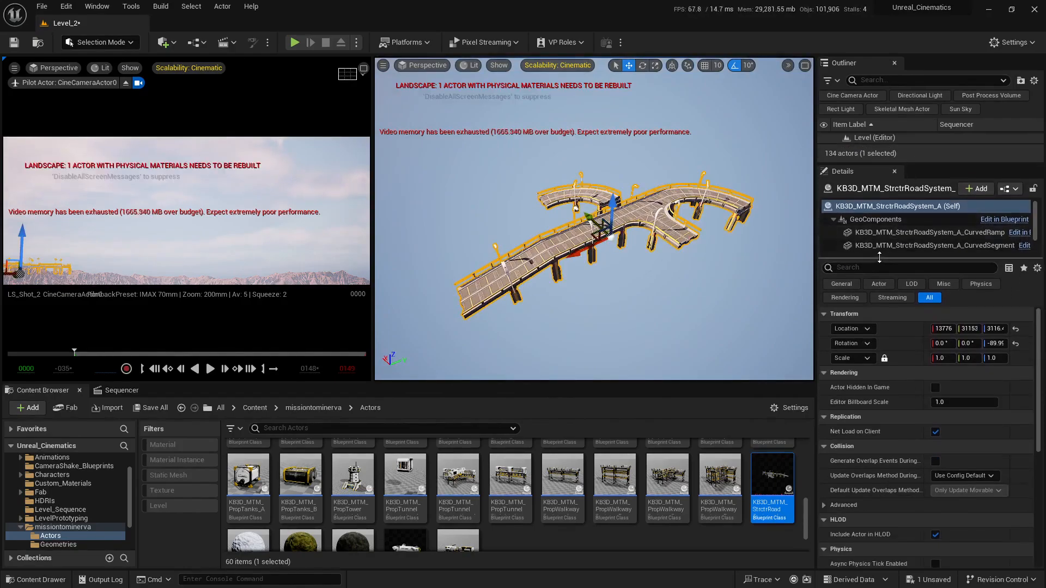
left_click_drag(879, 257, 880, 352)
left_click(878, 232)
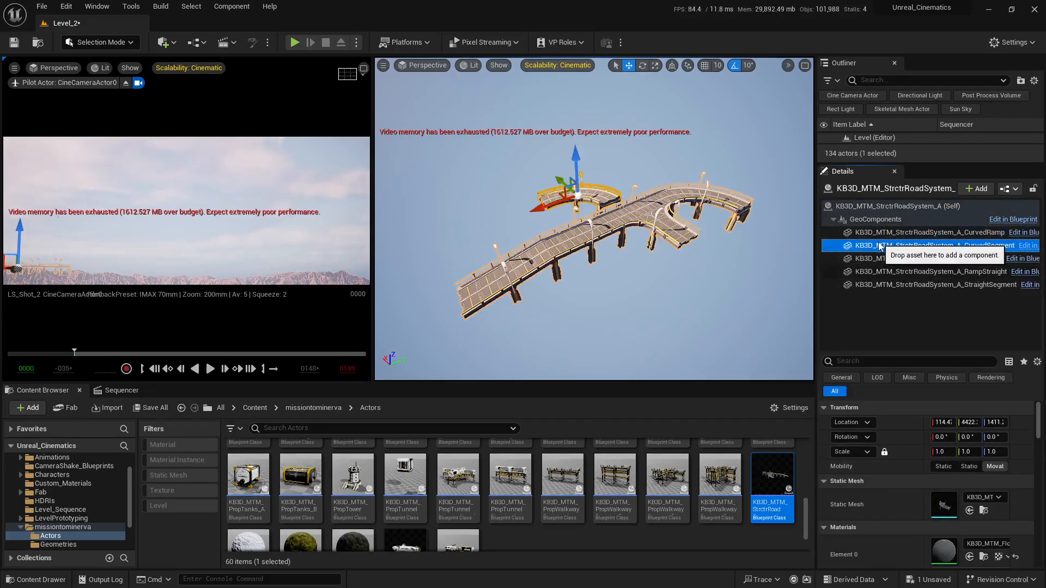
left_click(881, 271)
left_click(877, 282)
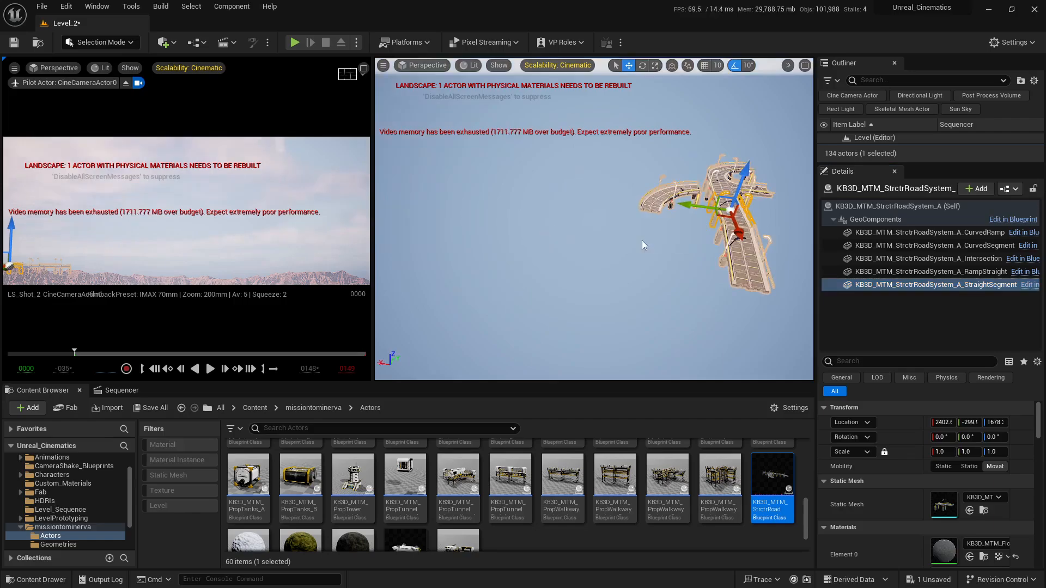
right_click_drag(642, 240, 599, 229)
right_click_drag(599, 188, 582, 184)
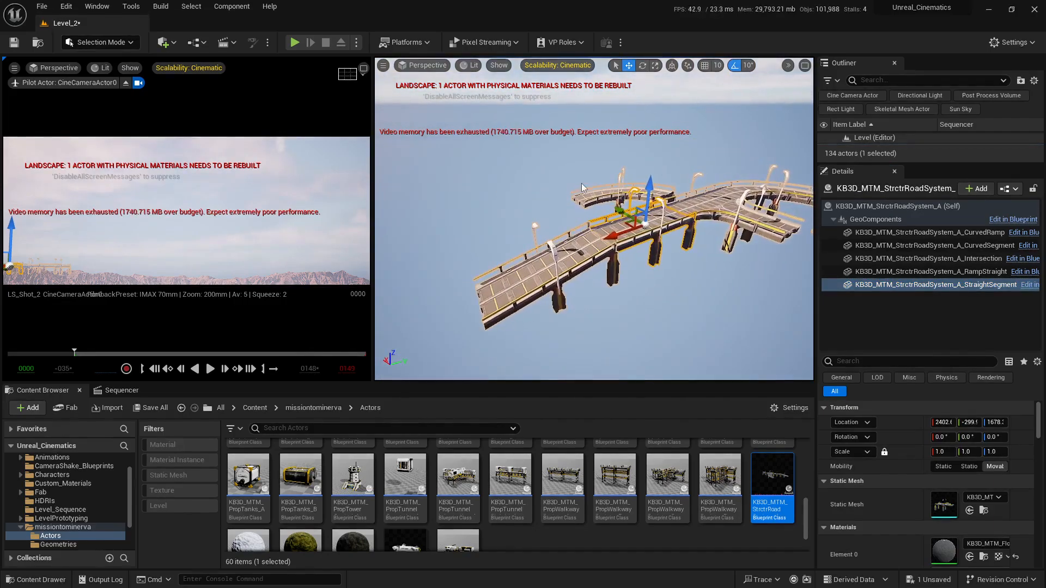
left_click(586, 201)
left_click(528, 287)
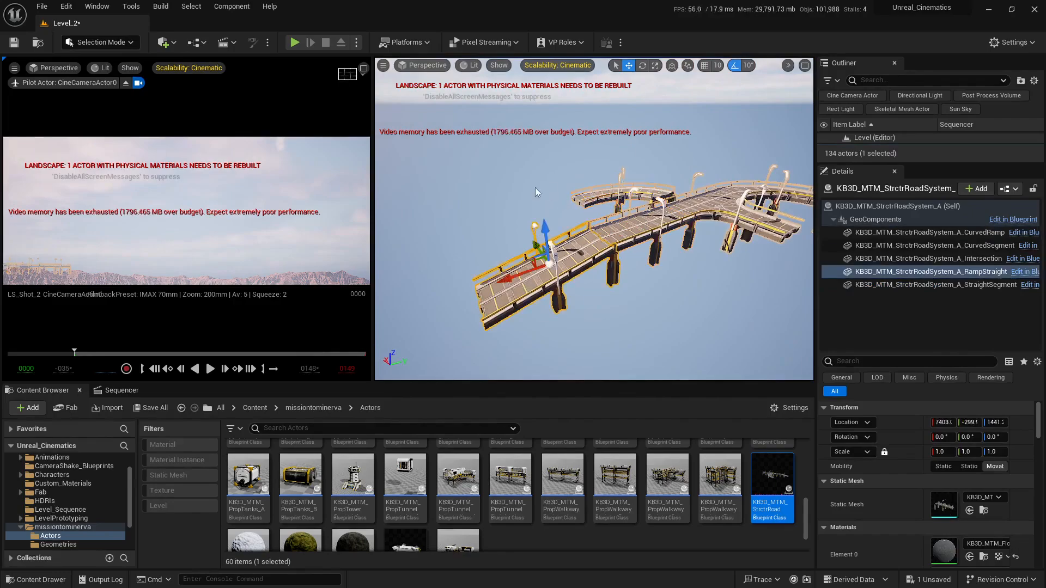
right_click_drag(655, 281, 651, 309)
key("w")
Open the road system's GeoComponents in the Blueprint editor and show the whole model in its 3D viewport
left_click(864, 219)
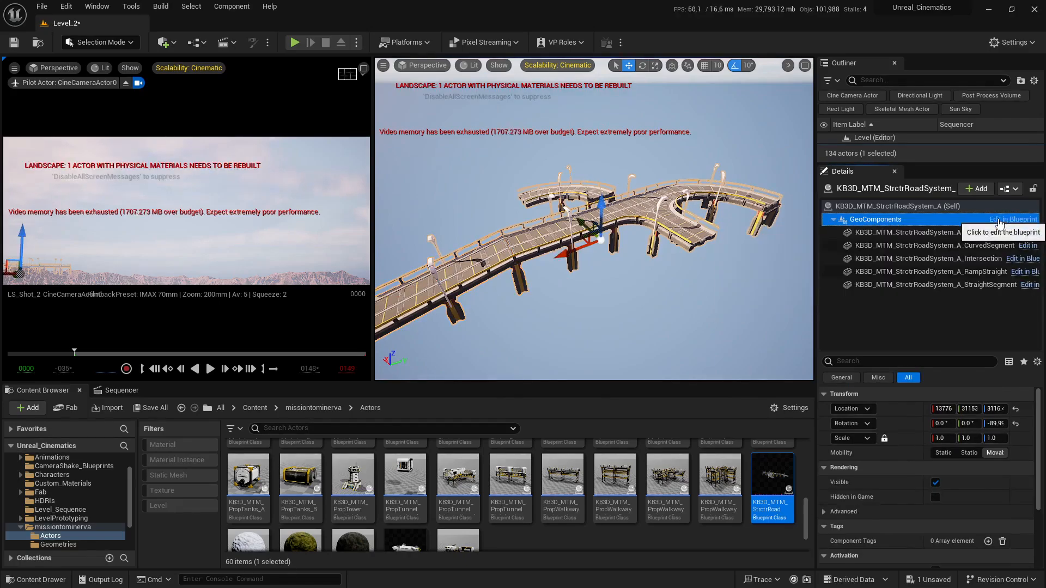
left_click(1002, 219)
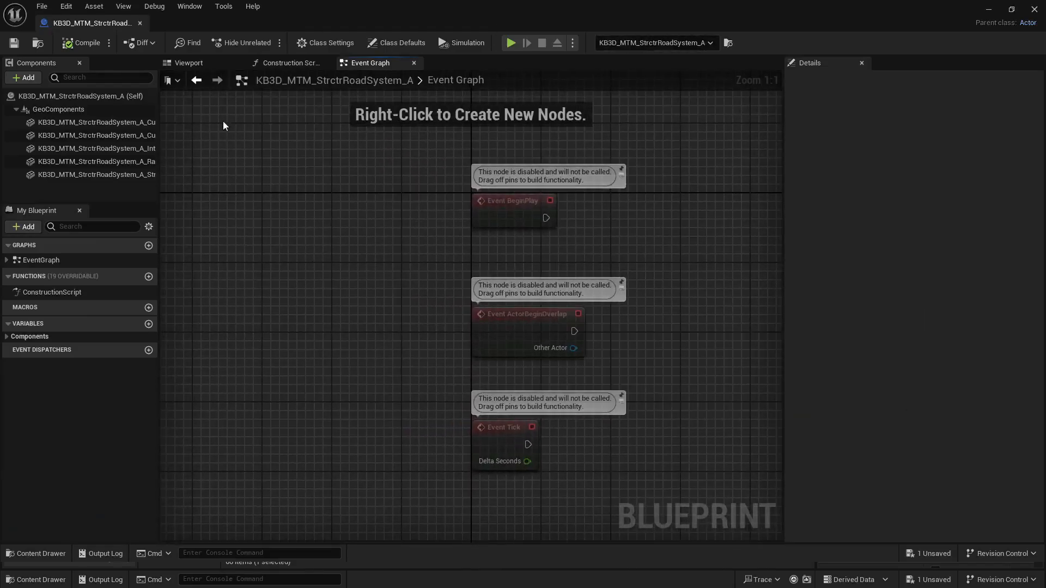
left_click(201, 68)
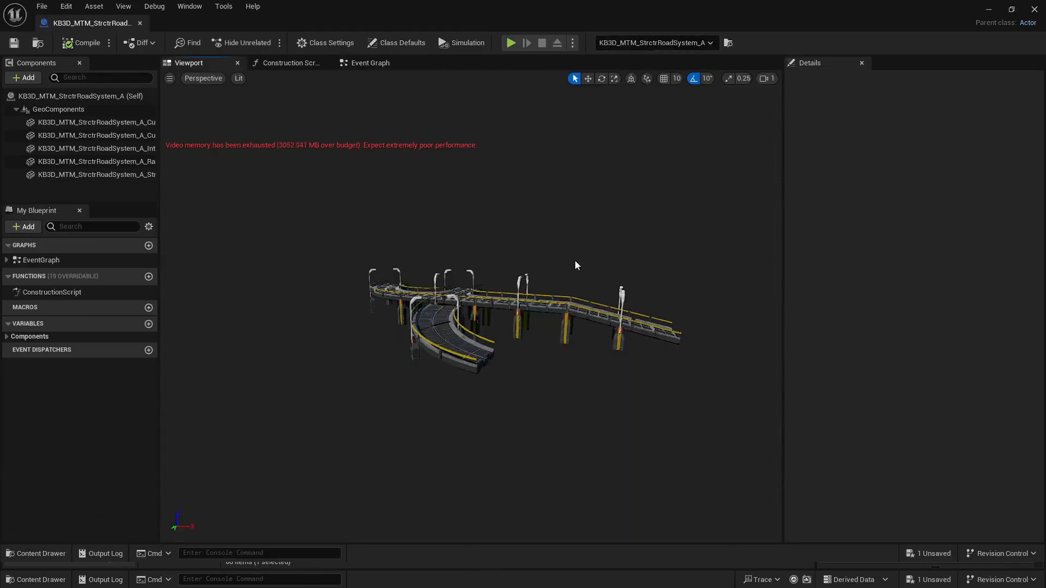
key("e")
right_click_drag(575, 262, 529, 300)
scroll(575, 262, "up", 2)
key("w")
scroll(575, 262, "up", 2)
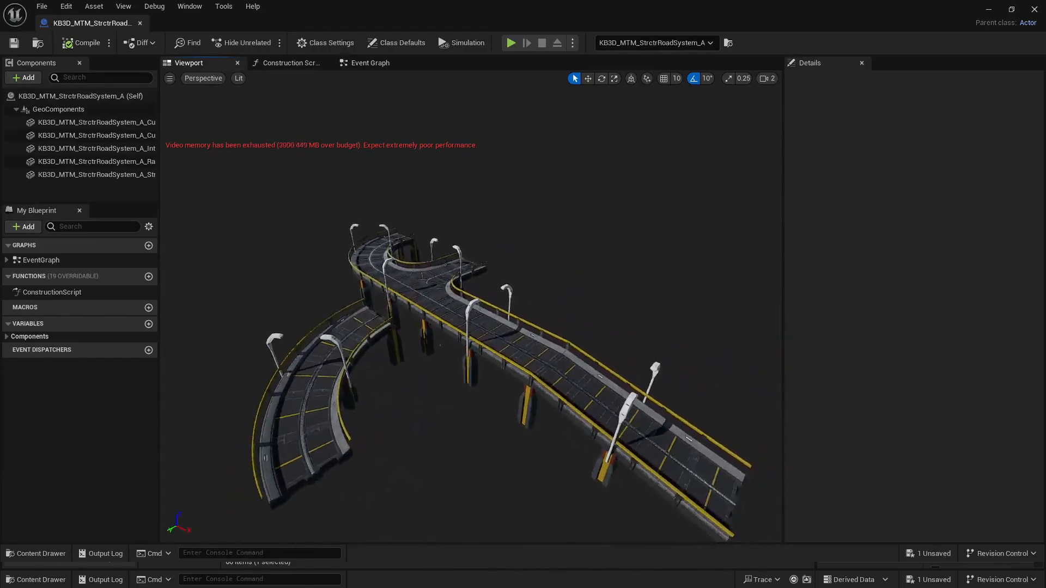
right_click_drag(399, 390, 400, 403)
Filter the curved ramp component's properties by "visi" and turn off its Visible option
left_click(303, 369)
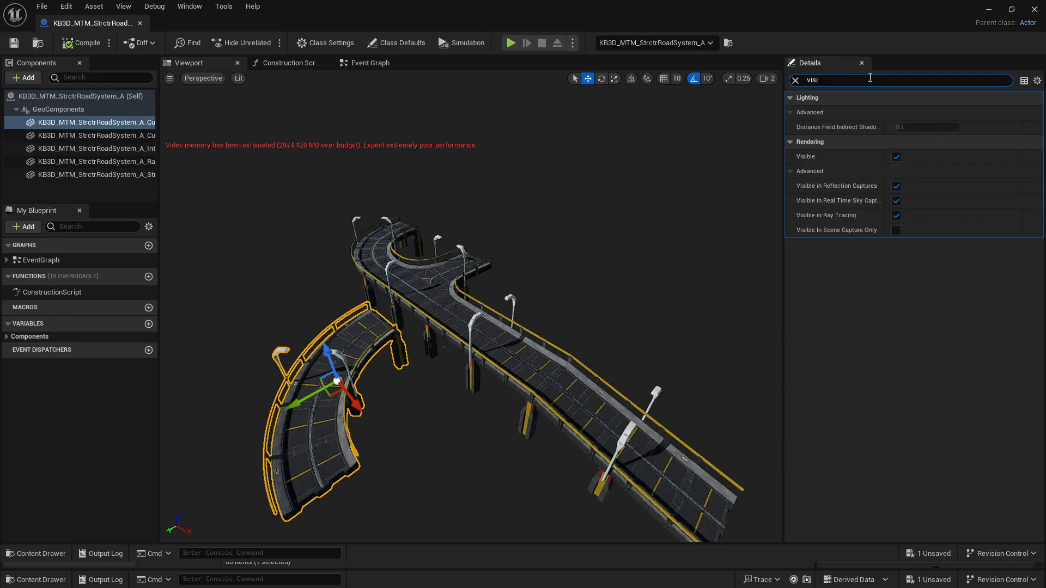
left_click(896, 157)
left_click_drag(579, 386, 602, 384)
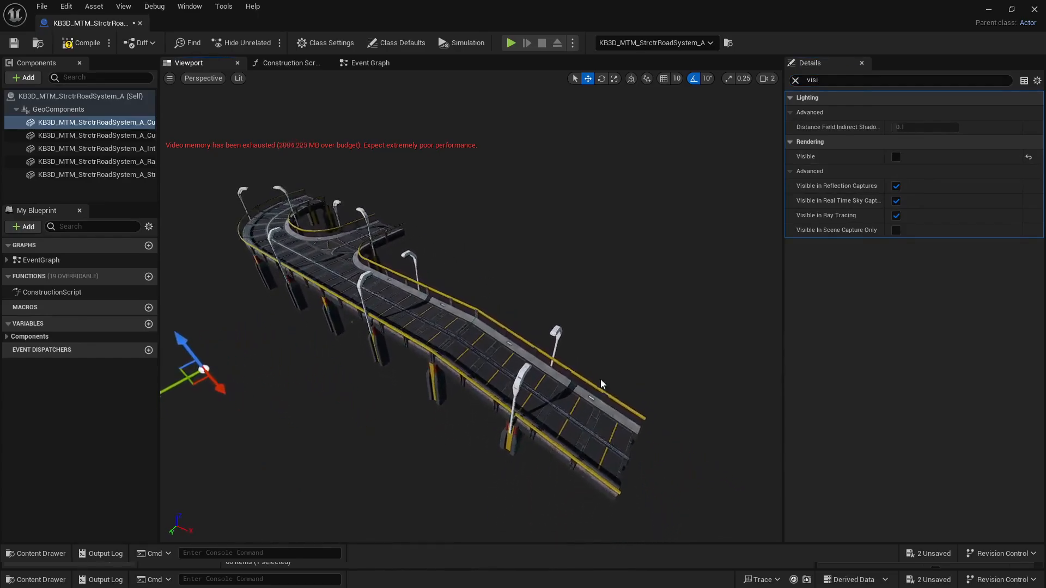
Select the straight ramp component at the end of the road and turn off its Visible option
left_click(594, 428)
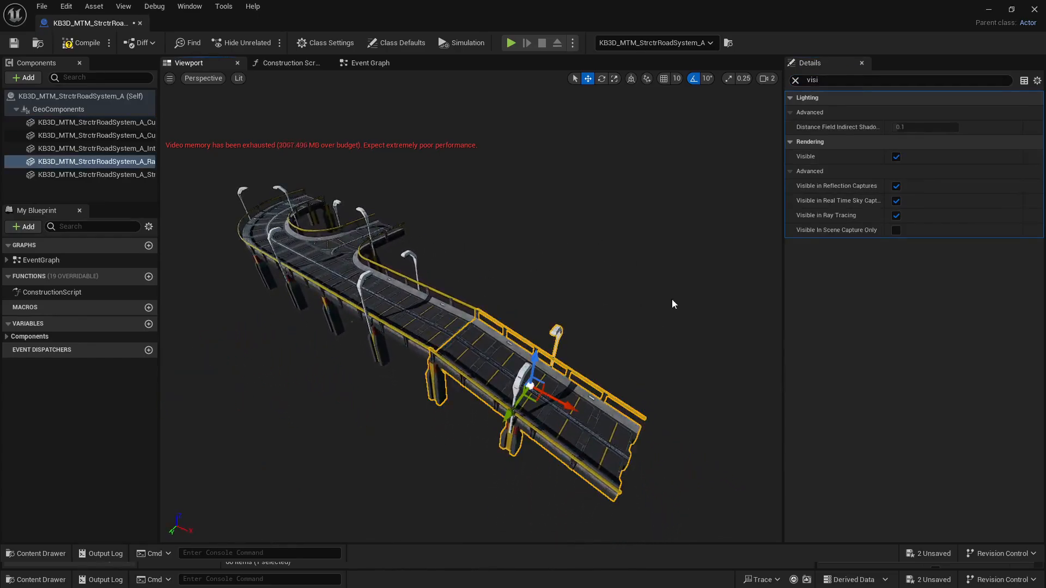
left_click(897, 157)
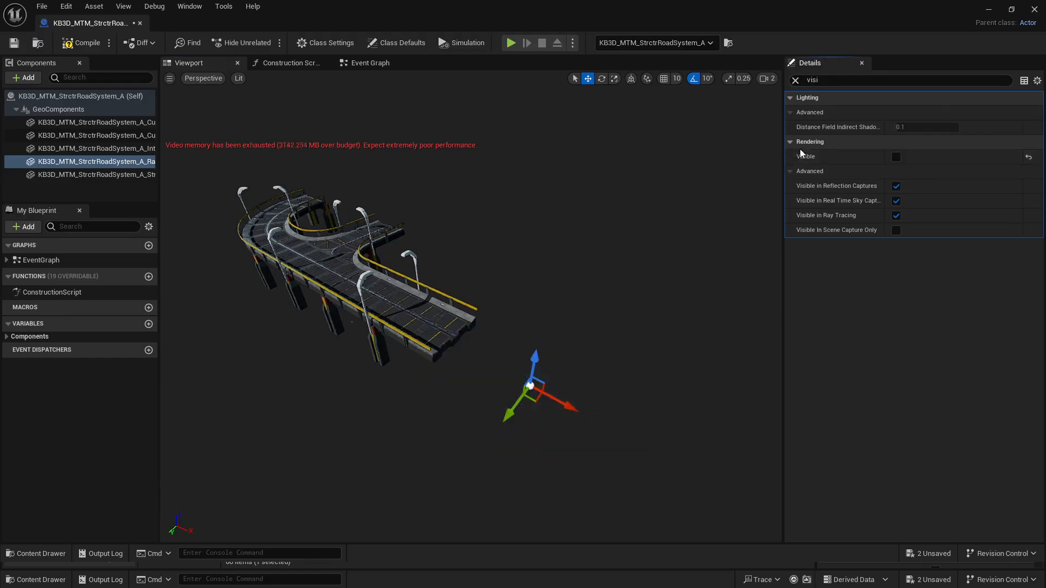
right_click_drag(480, 386, 458, 373)
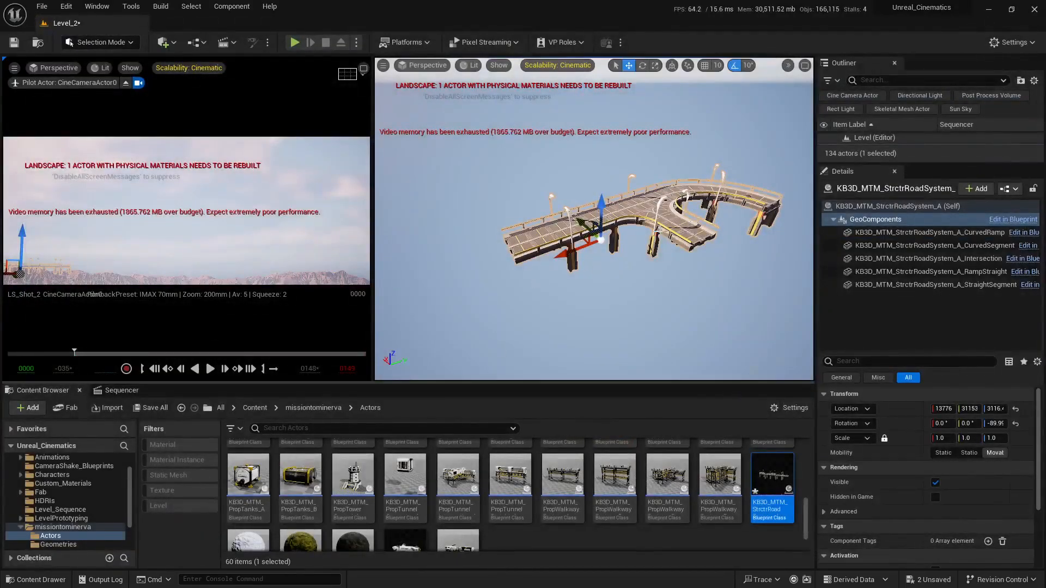
Duplicate the road system and turn the copy to 90° about Z so it faces the original
right_click_drag(558, 304, 635, 294)
left_click(558, 304)
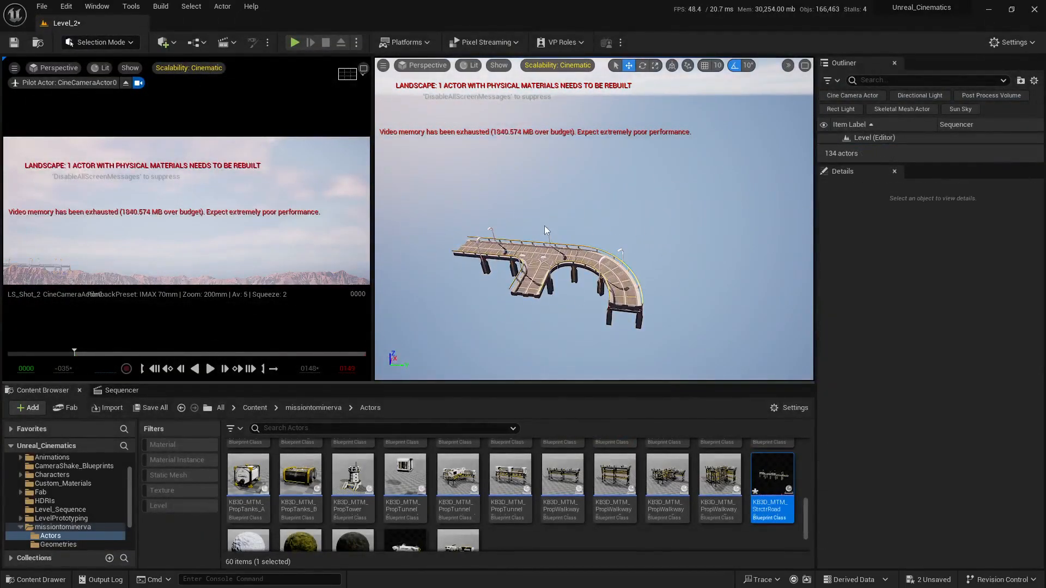
right_click_drag(586, 228, 586, 254)
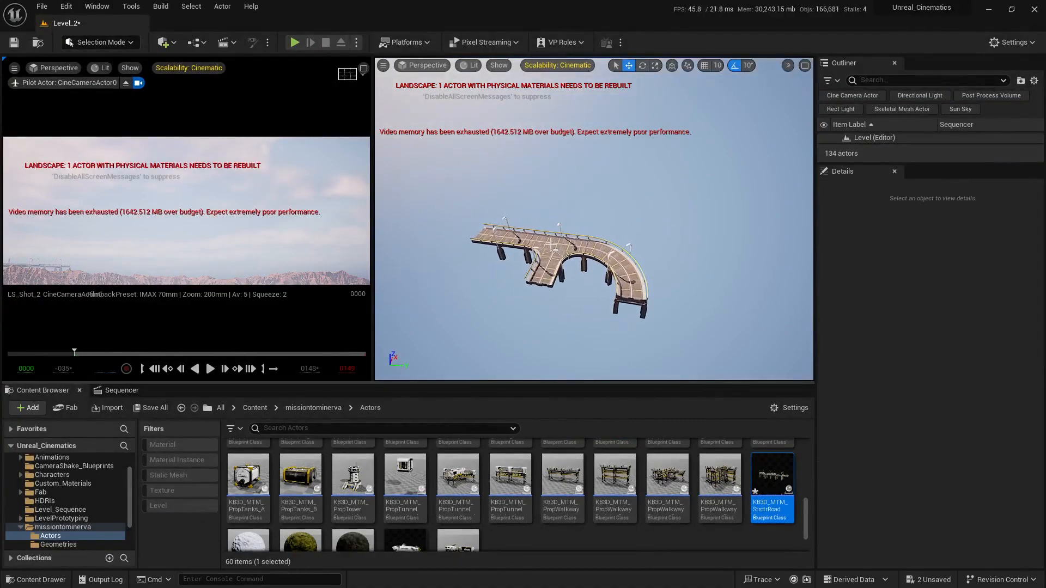
left_click(591, 238)
right_click_drag(737, 243, 738, 264)
right_click_drag(685, 242, 684, 247)
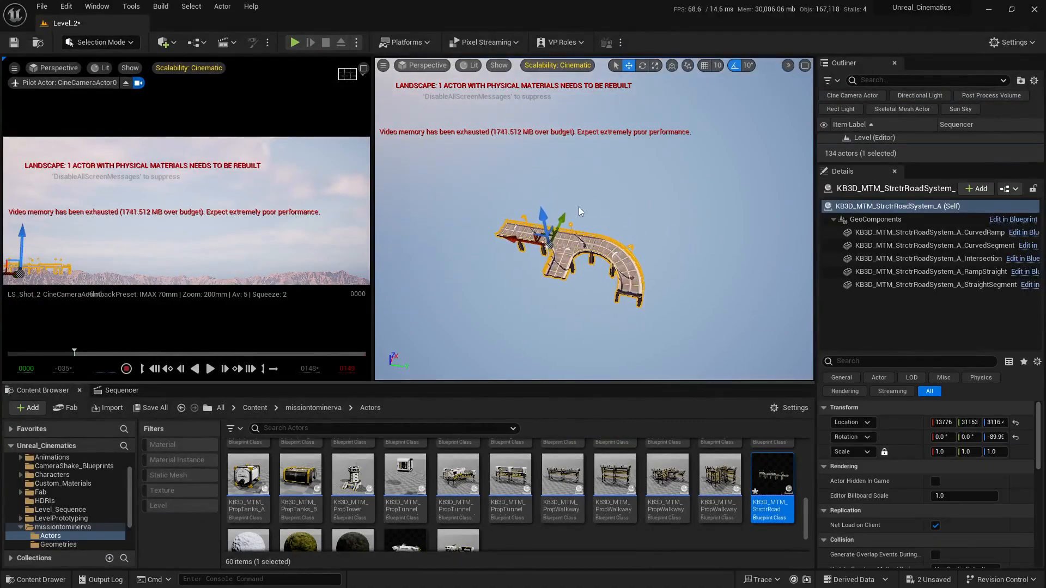
left_click_drag(560, 213, 616, 281, "alt")
right_click_drag(570, 329, 607, 333)
key("e")
left_click_drag(573, 304, 575, 284)
Move the rotated road copy against the original so their open ends join into a loop
right_click_drag(573, 281, 637, 294)
key("w")
left_click_drag(635, 191, 672, 191)
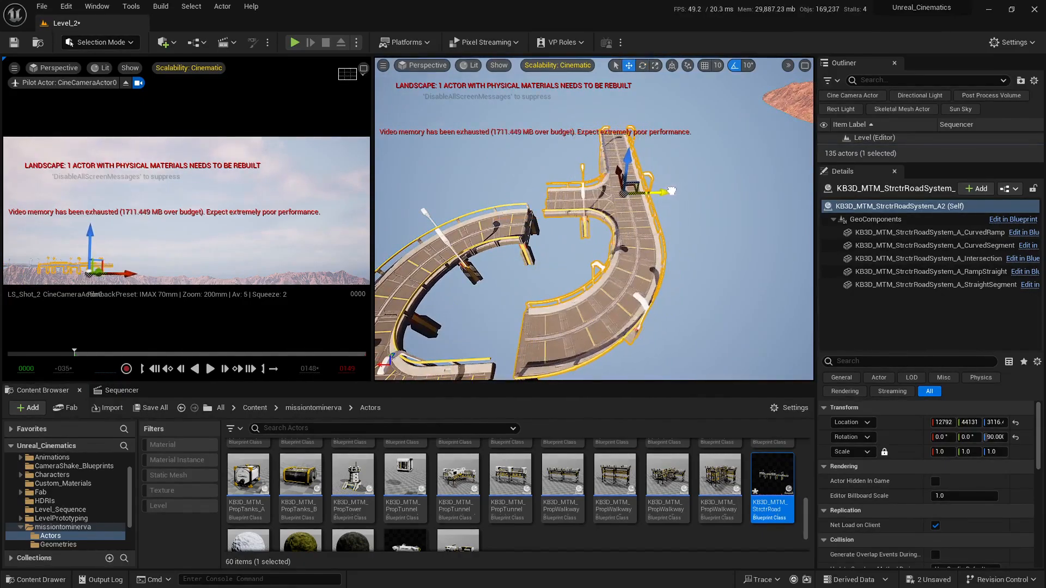
mouse_move(586, 248)
right_mouse_down()
mouse_move(619, 255)
mouse_move(585, 243)
right_mouse_up()
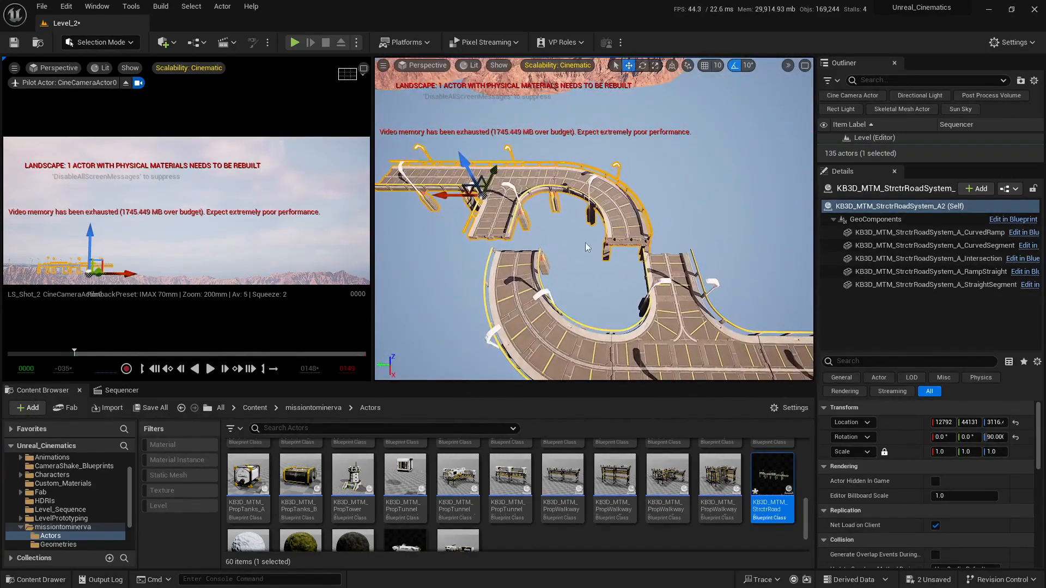
left_click_drag(448, 195, 473, 195)
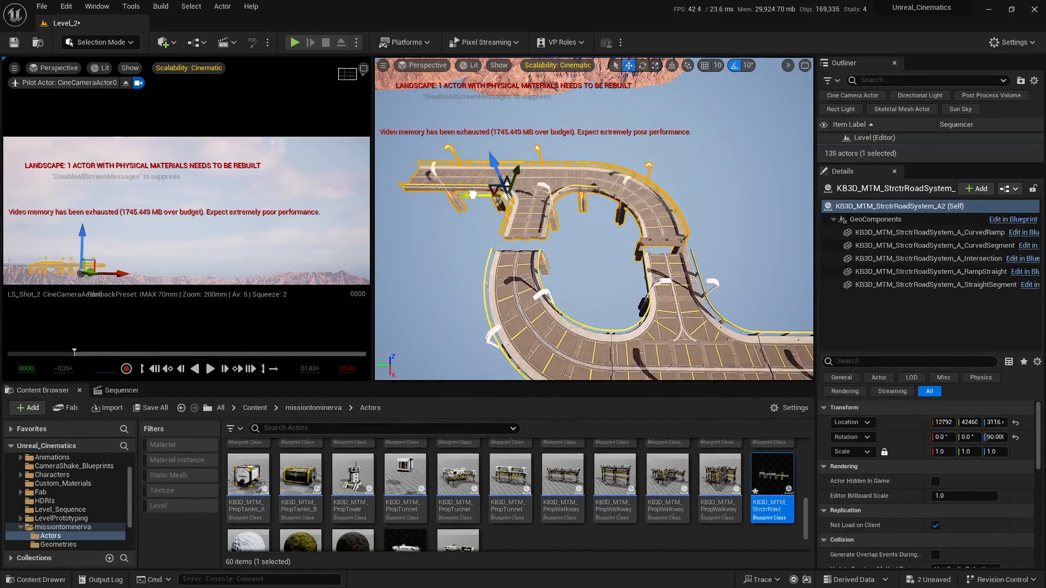
right_click_drag(473, 195, 518, 198)
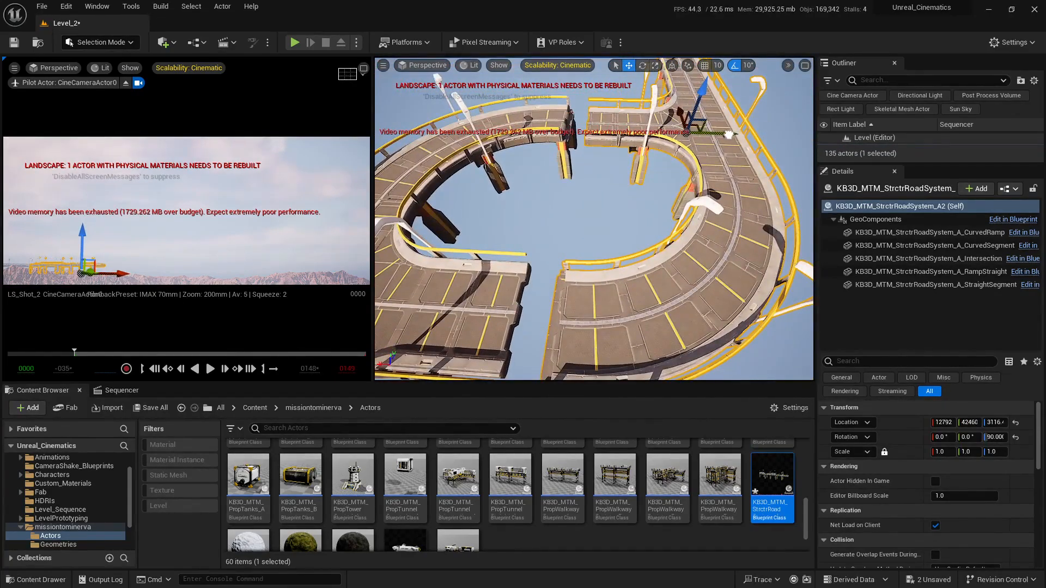
left_click_drag(729, 135, 714, 138)
right_click_drag(496, 182, 418, 155)
left_click_drag(418, 156, 415, 155)
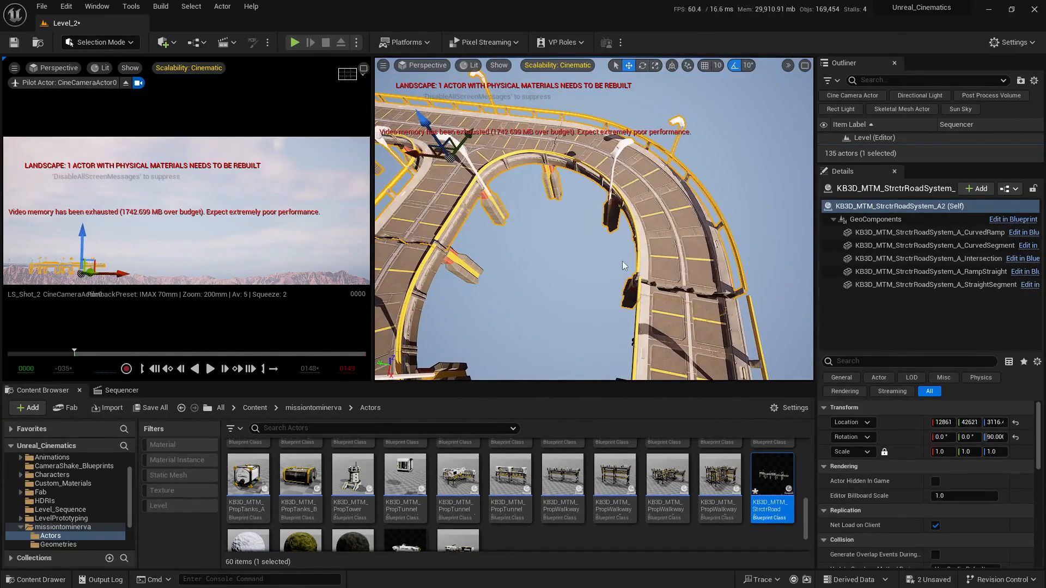
Fine-tune the copy's location to about X 12874 and Y 42582 to close the gap at the road joint
right_click_drag(622, 260, 593, 243)
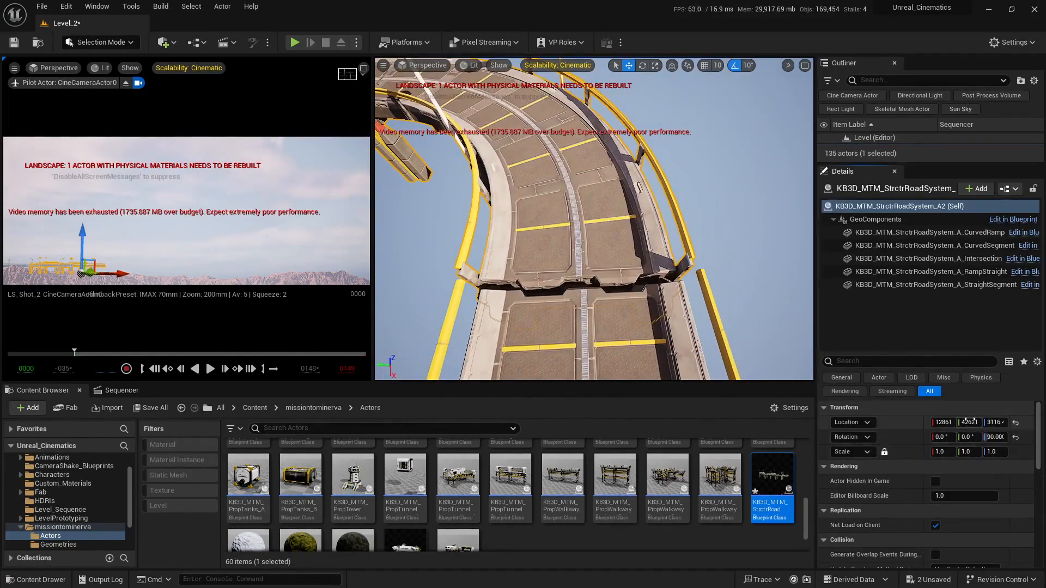
left_click_drag(973, 420, 946, 423)
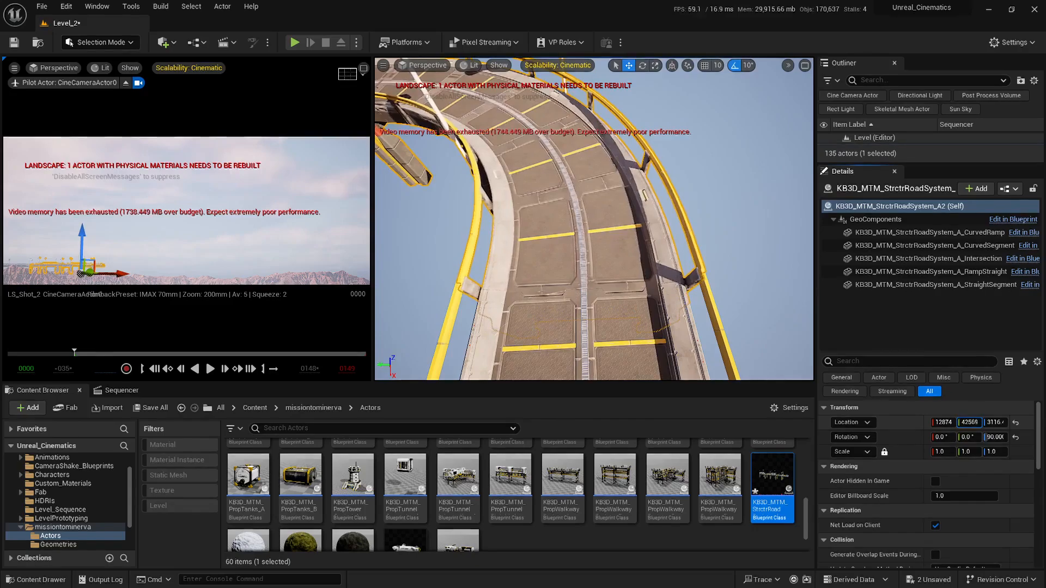
left_click(785, 348)
right_click_drag(785, 348, 747, 346)
key("s")
mouse_move(684, 254)
right_mouse_down()
mouse_move(662, 249)
mouse_move(684, 254)
right_mouse_up()
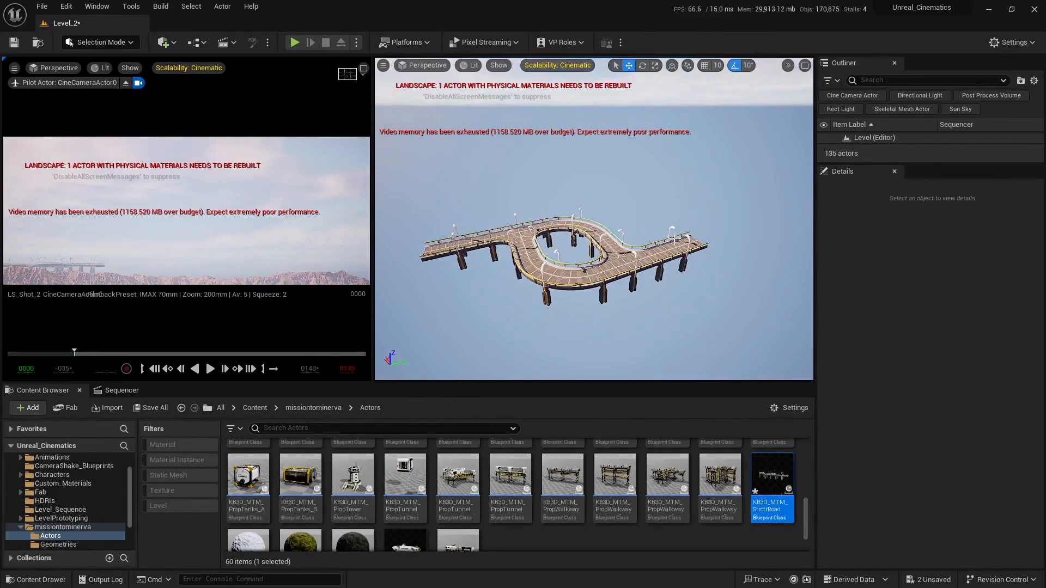
Select both joined road systems and duplicate them together further along the route
key("d")
right_click_drag(692, 282, 615, 322)
left_click(600, 316)
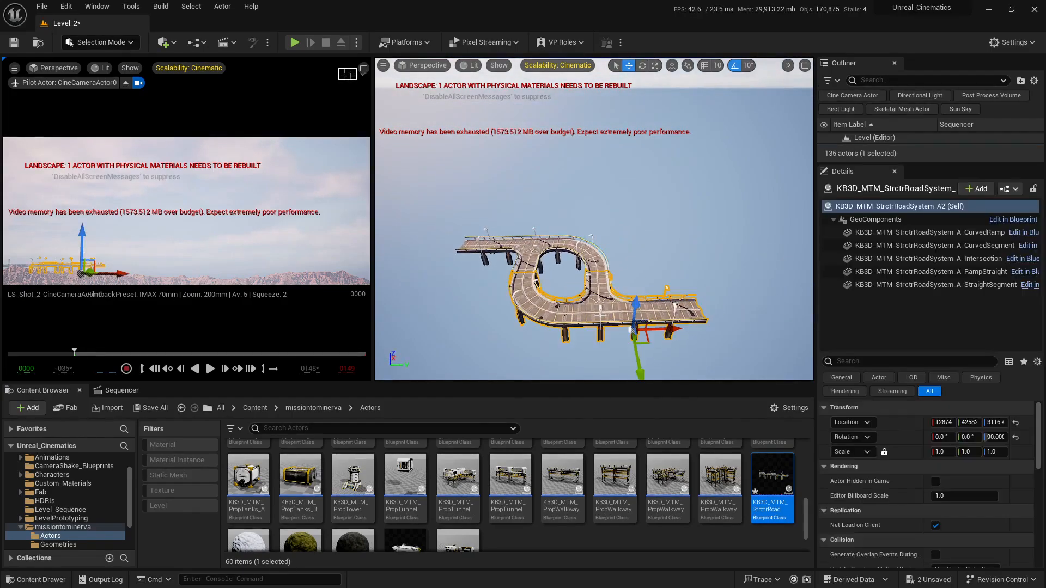
left_click(537, 243, "ctrl")
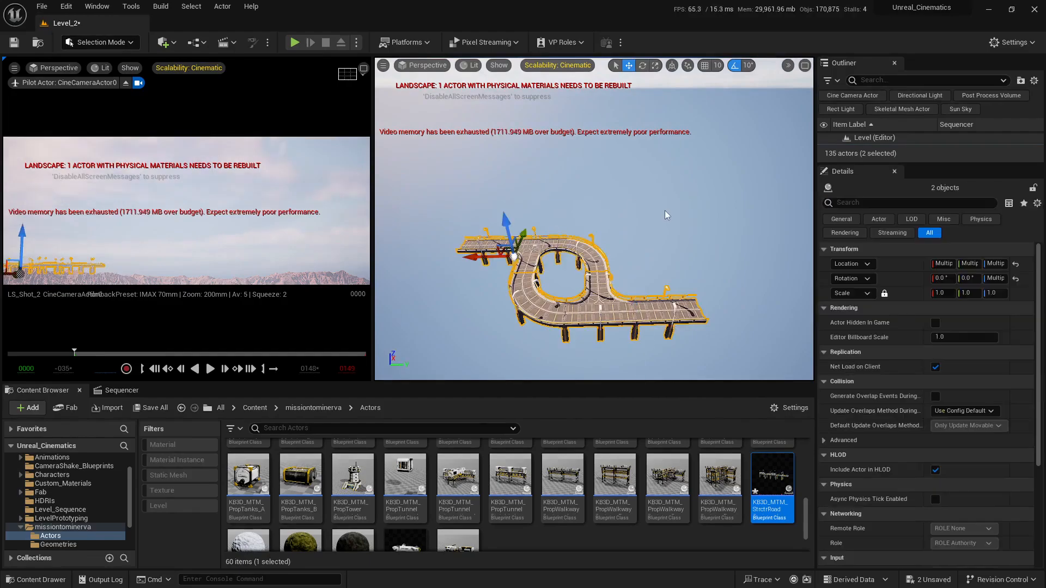
right_click_drag(537, 242, 506, 250)
right_click_drag(626, 214, 627, 198)
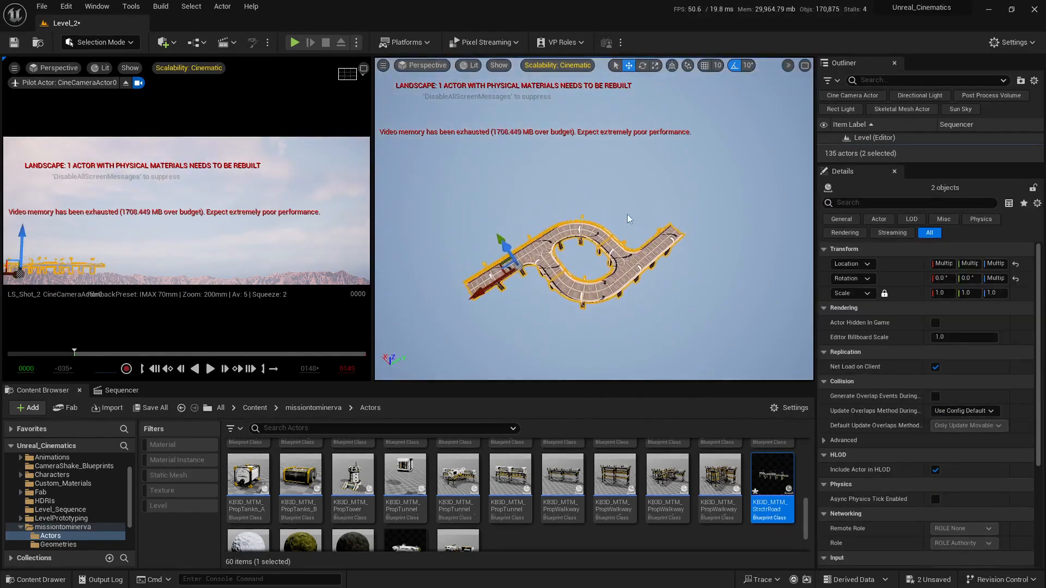
left_click_drag(484, 294, 672, 191, "alt")
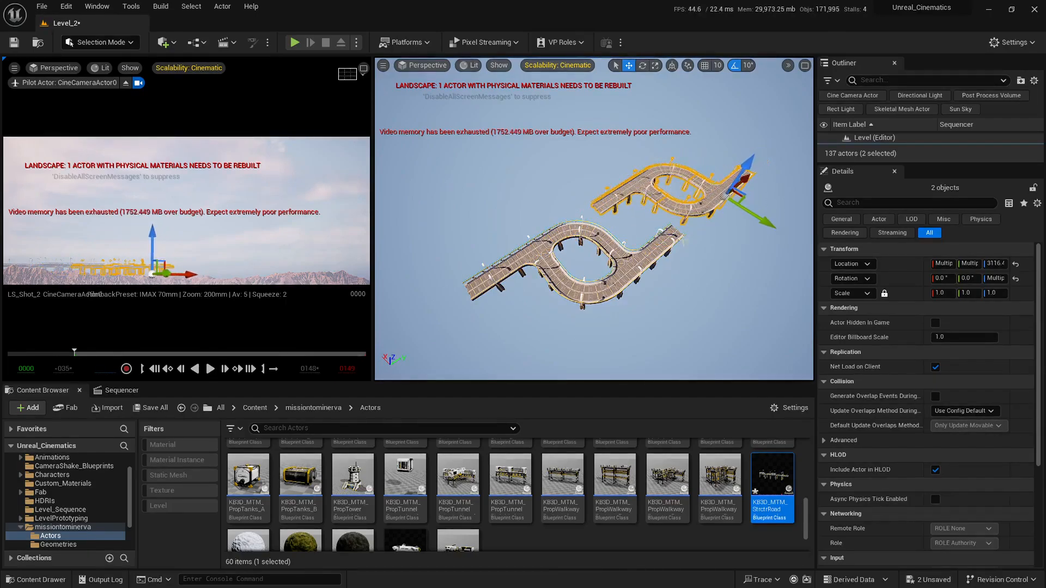
Align the duplicated road pair with the straight end of the first pair to form one continuous road
right_click_drag(672, 190, 685, 280)
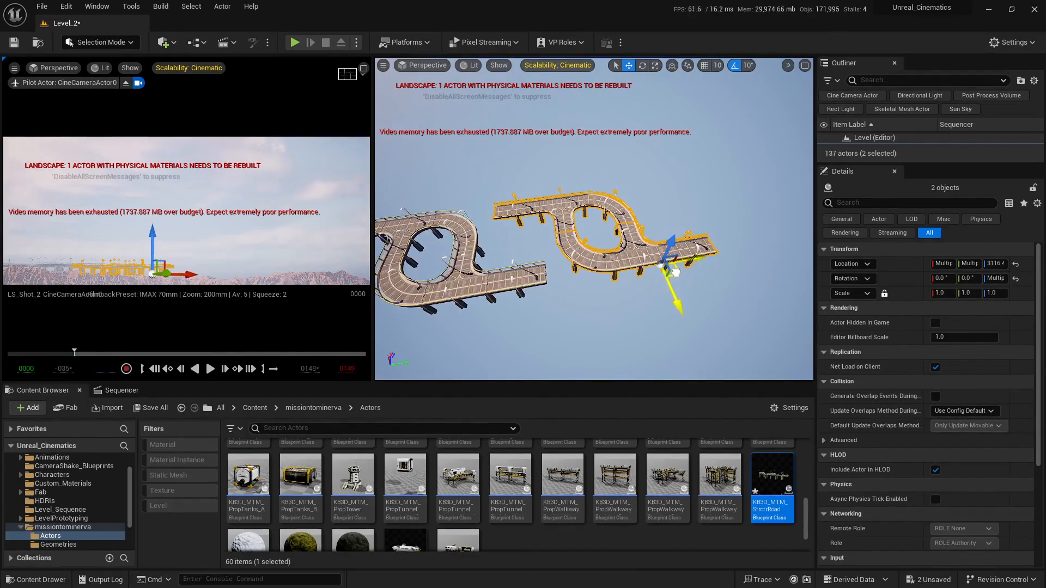
left_click_drag(675, 281, 788, 361)
right_click_drag(662, 297, 577, 302)
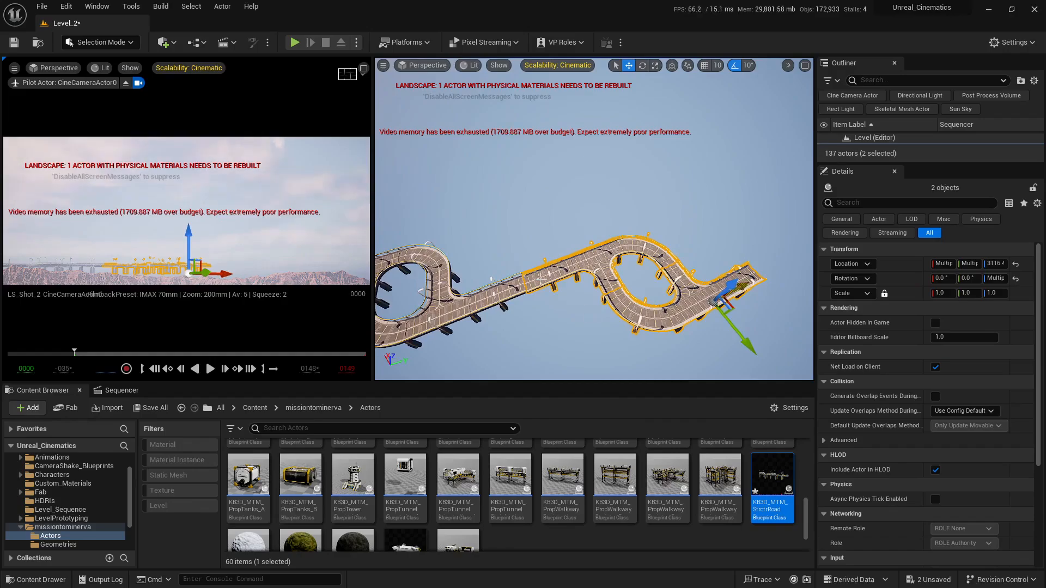
left_click(541, 279, "ctrl")
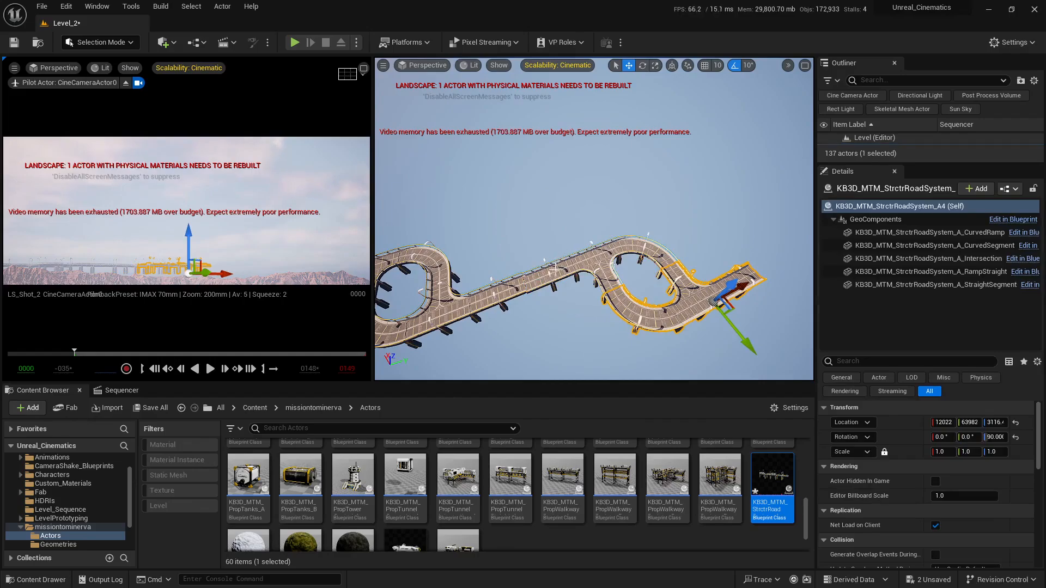
left_click(554, 268, "ctrl")
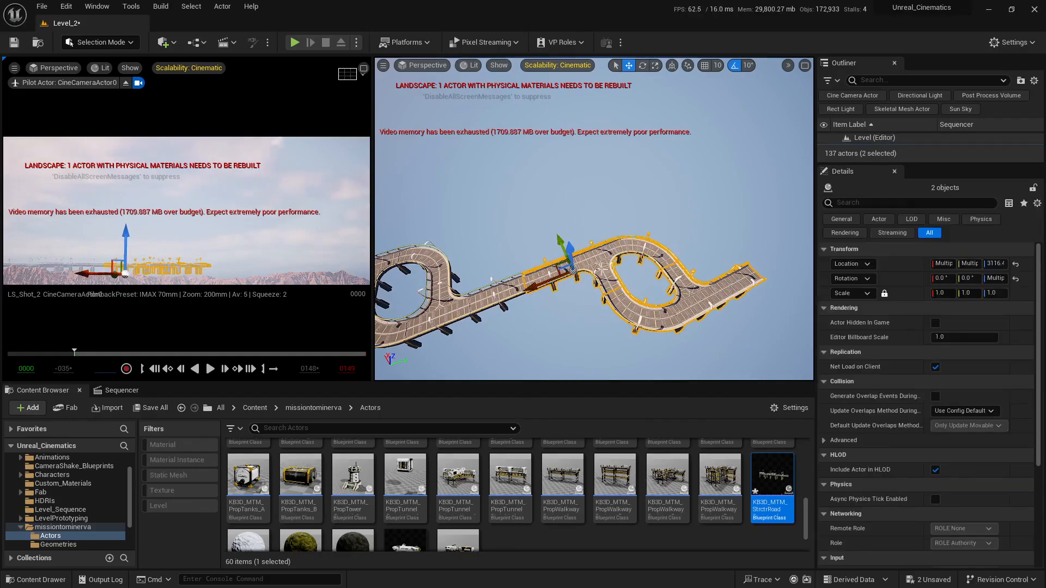
right_click_drag(546, 332, 546, 332)
key("Escape")
key("e")
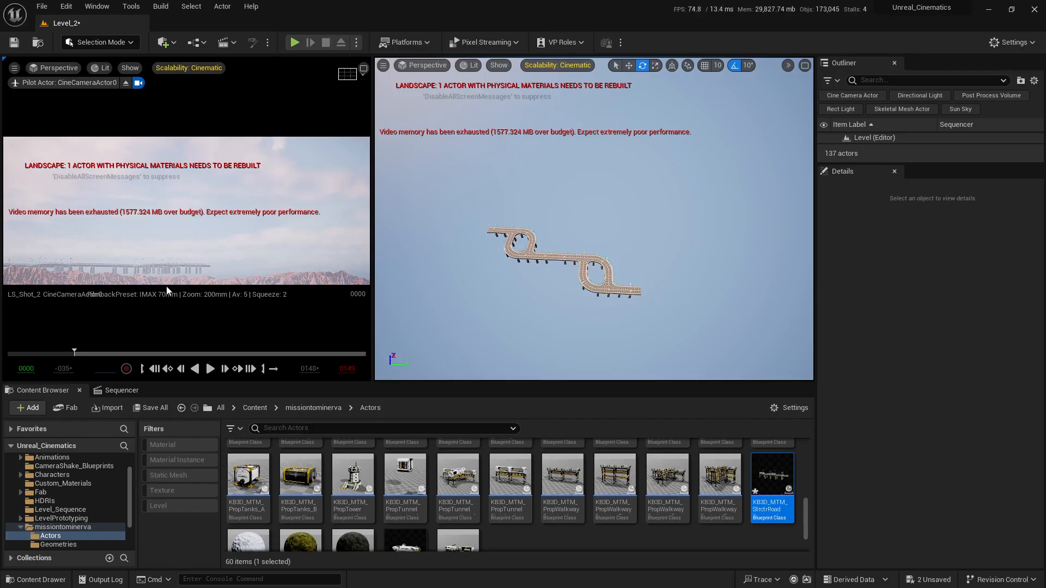
Select all four road systems and lower them slightly in the camera view
right_click_drag(497, 279, 453, 184)
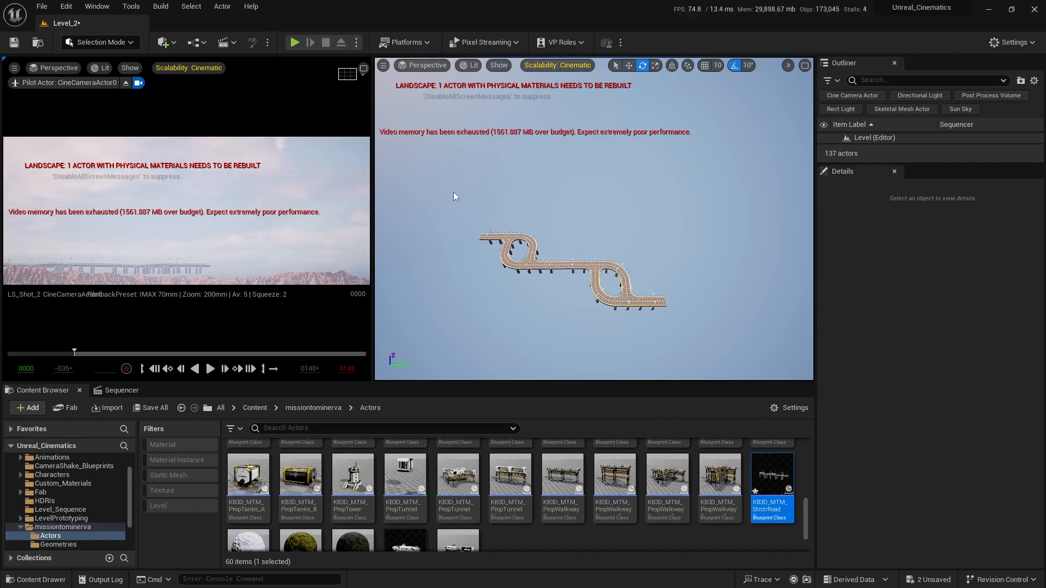
left_click_drag(456, 195, 732, 347)
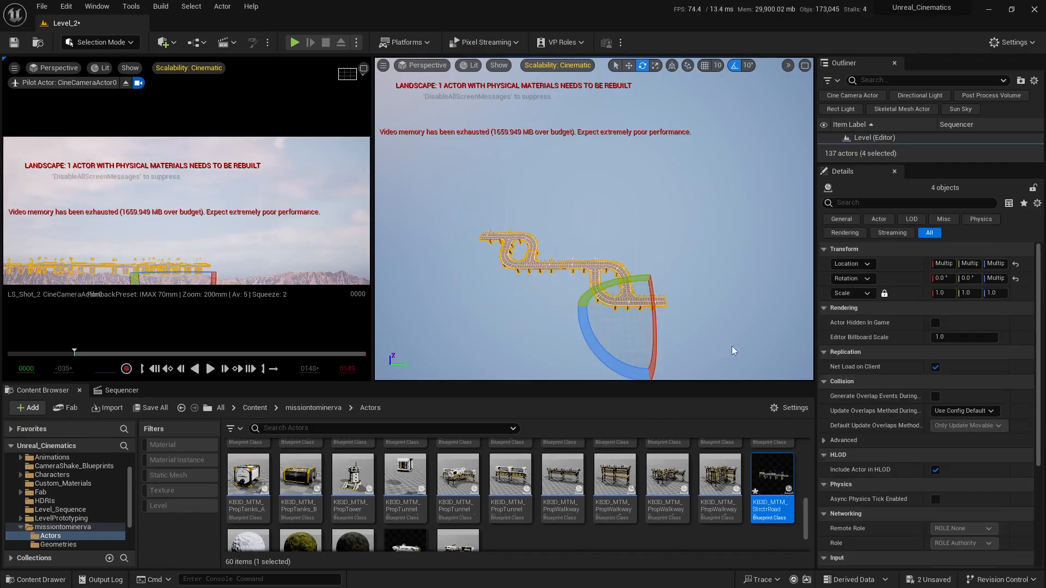
key("w")
right_click_drag(616, 245, 599, 187)
left_click_drag(187, 227, 181, 232)
left_click(338, 265)
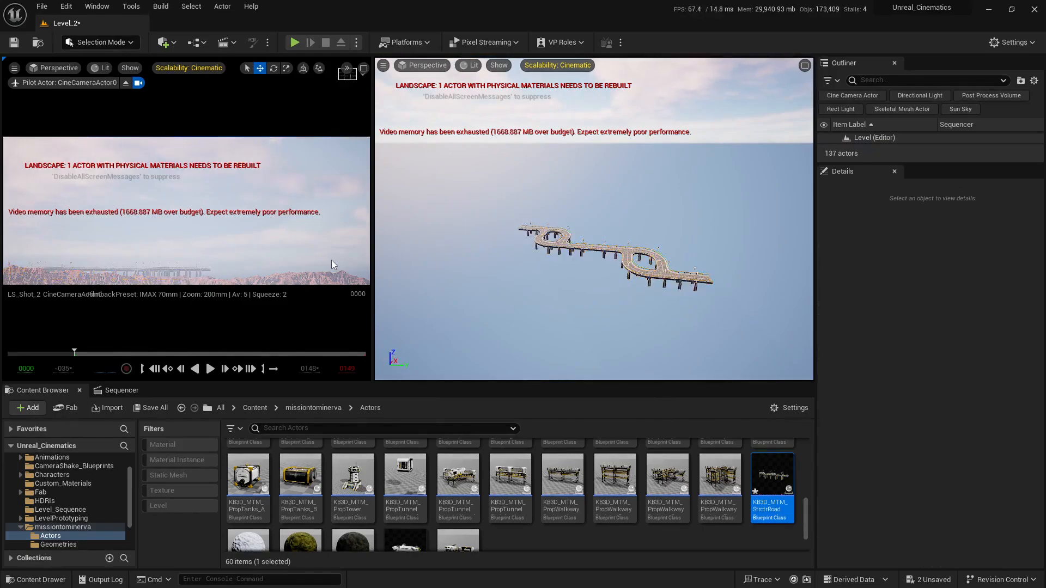
Reselect the four road systems and duplicate them beyond the end of the existing road
right_click_drag(645, 299, 646, 314)
key("s")
key("ctrl+z")
right_click_drag(695, 181, 630, 252)
left_click_drag(604, 251, 761, 251, "alt")
right_click_drag(761, 252, 698, 227)
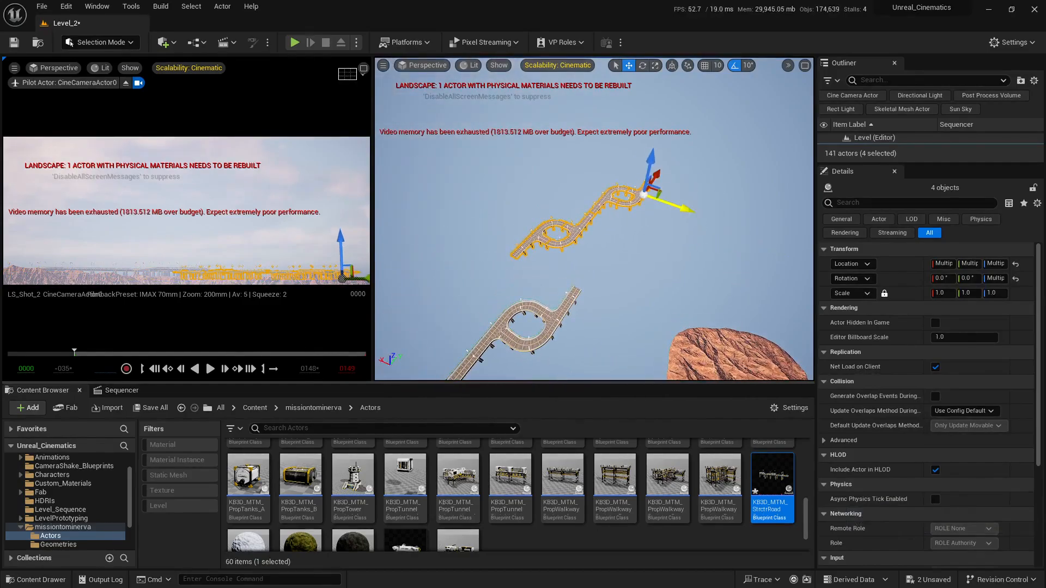
Position the four duplicated road systems so they connect to the end of the existing road
left_click_drag(703, 205, 762, 222)
right_click_drag(735, 238, 732, 190)
mouse_move(713, 171)
left_mouse_down()
mouse_move(698, 170)
mouse_move(729, 170)
mouse_move(708, 171)
left_mouse_up()
right_click_drag(708, 188, 790, 205)
right_click_drag(461, 174, 444, 175)
left_click_drag(456, 164, 452, 166)
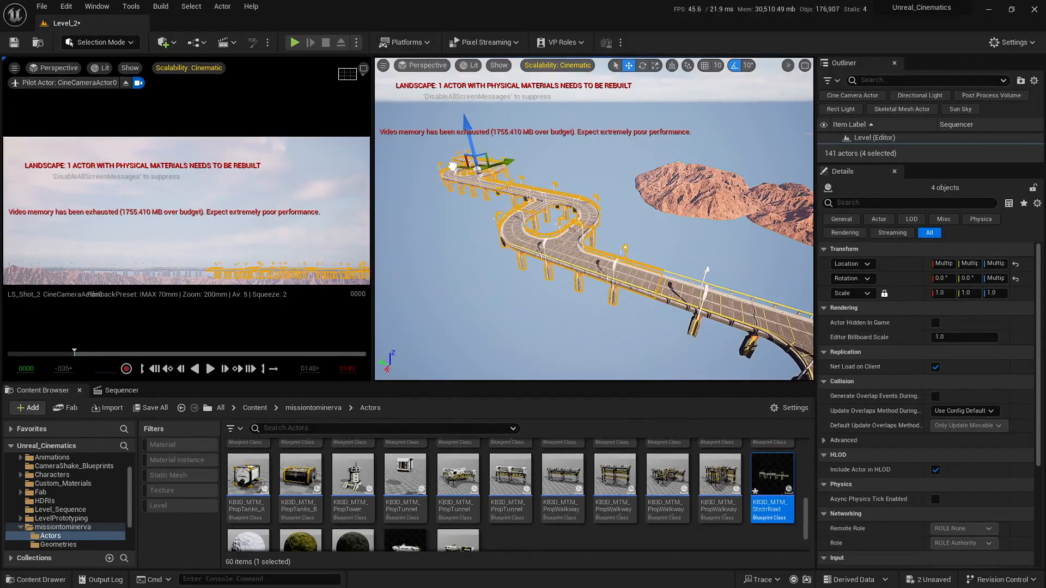
Deselect the roads and scrub LS_Shot_2 in Sequencer to frame 0016 to check the road's reach in the camera view
right_click_drag(730, 228, 578, 229)
left_click(729, 227)
key("s")
right_click_drag(716, 227, 659, 248)
right_click_drag(716, 228, 692, 223)
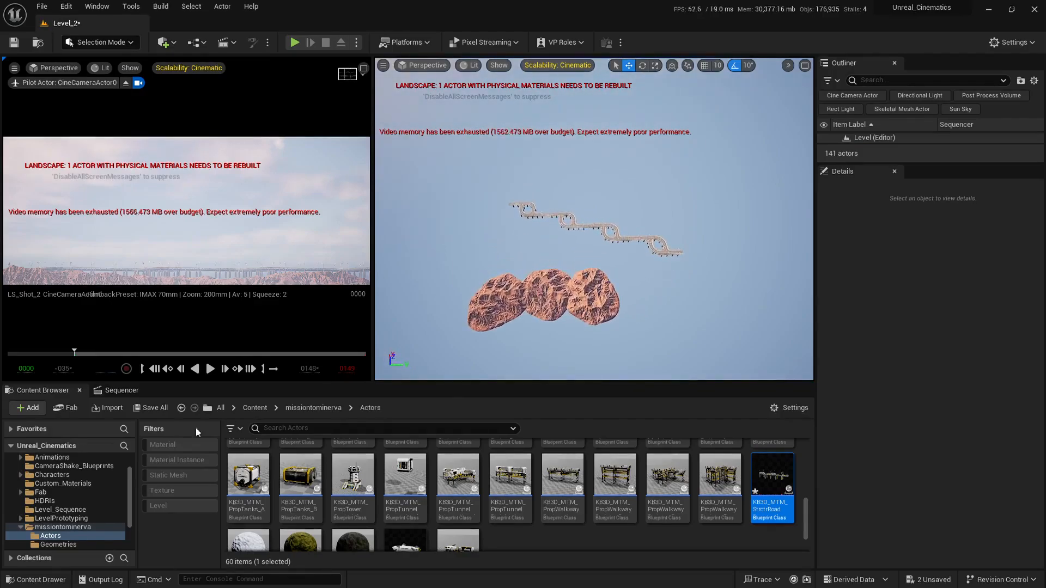
left_click(116, 395)
left_click_drag(362, 428, 404, 428)
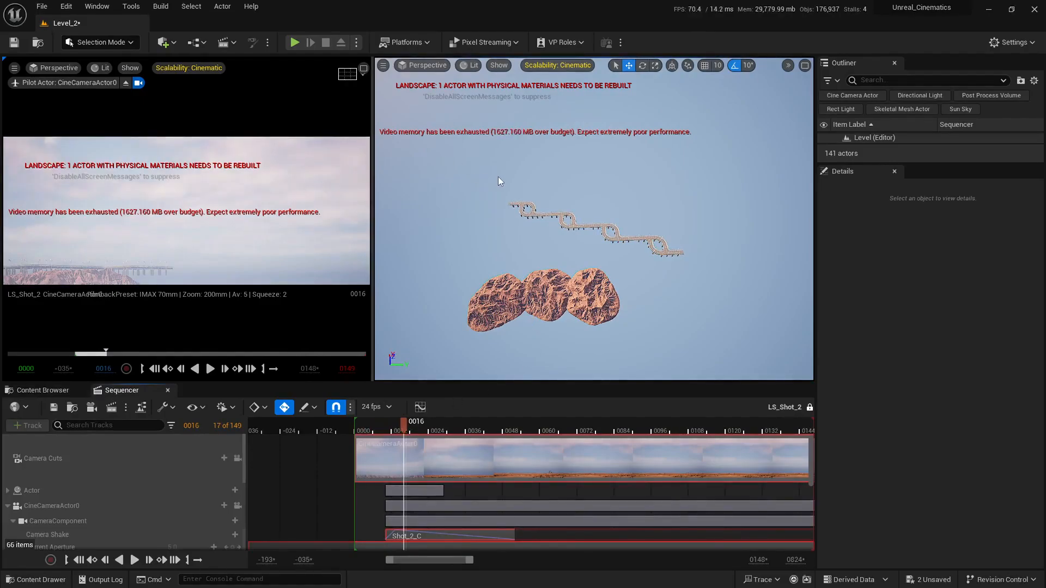
Select all eight road systems and duplicate them beyond the far end of the road
left_click_drag(485, 172, 699, 263)
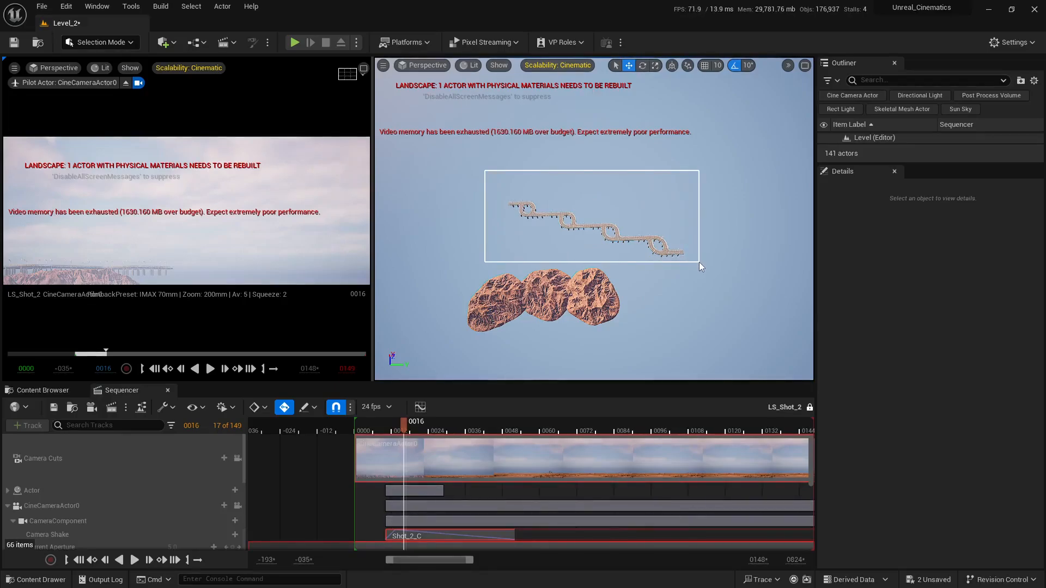
left_click_drag(699, 263, 699, 262)
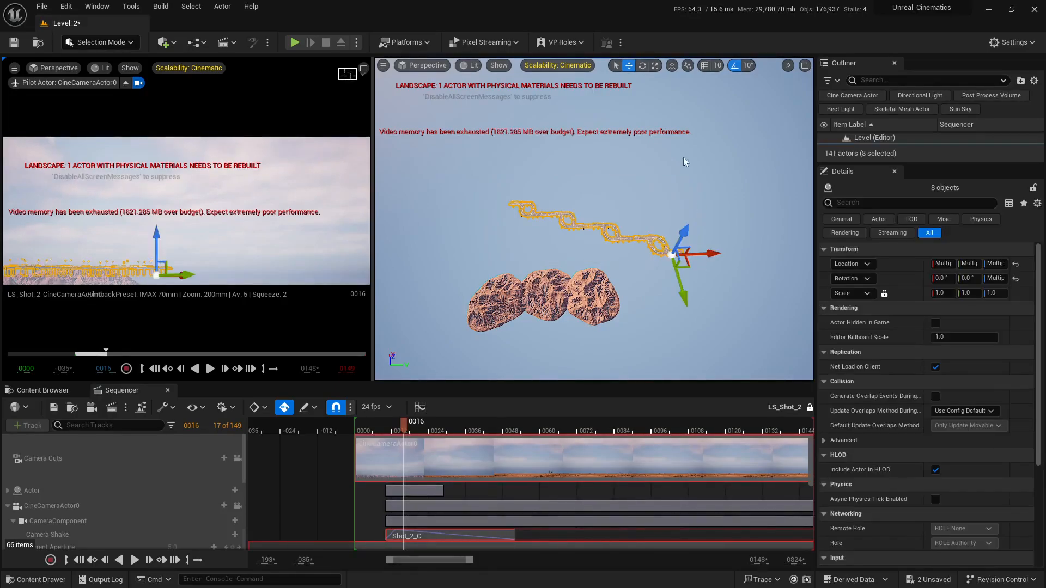
mouse_move(619, 208)
right_mouse_down()
mouse_move(637, 211)
mouse_move(619, 208)
right_mouse_up()
left_click_drag(625, 235, 787, 209, "alt")
right_click_drag(697, 232, 747, 227)
left_click_drag(726, 225, 770, 268)
Use the copied set's nearest road system as the pivot and align all eight copies with the existing road's end
key("w")
right_click_drag(697, 284, 670, 278)
key("a")
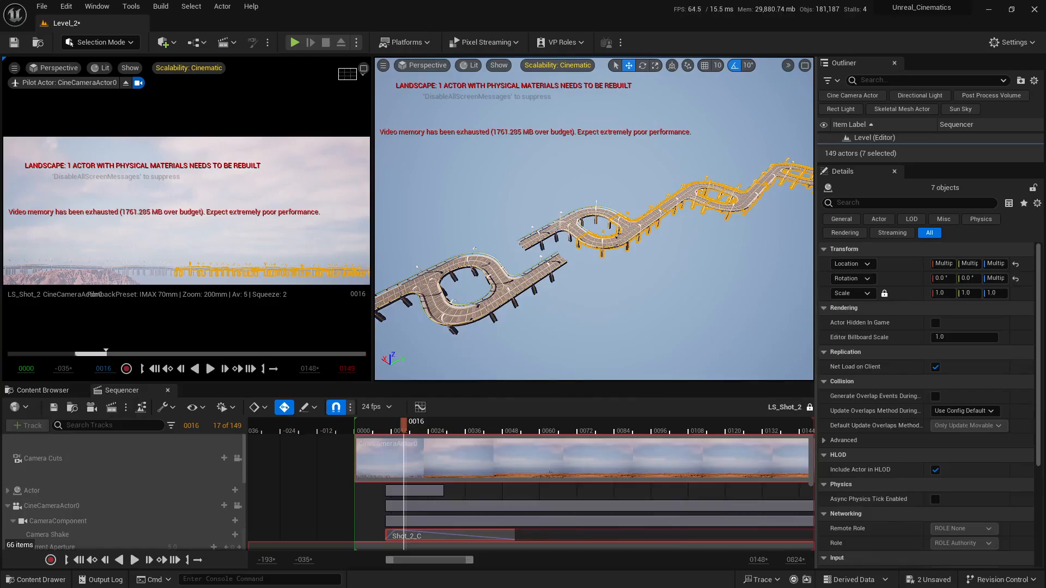
left_click(561, 224, "ctrl")
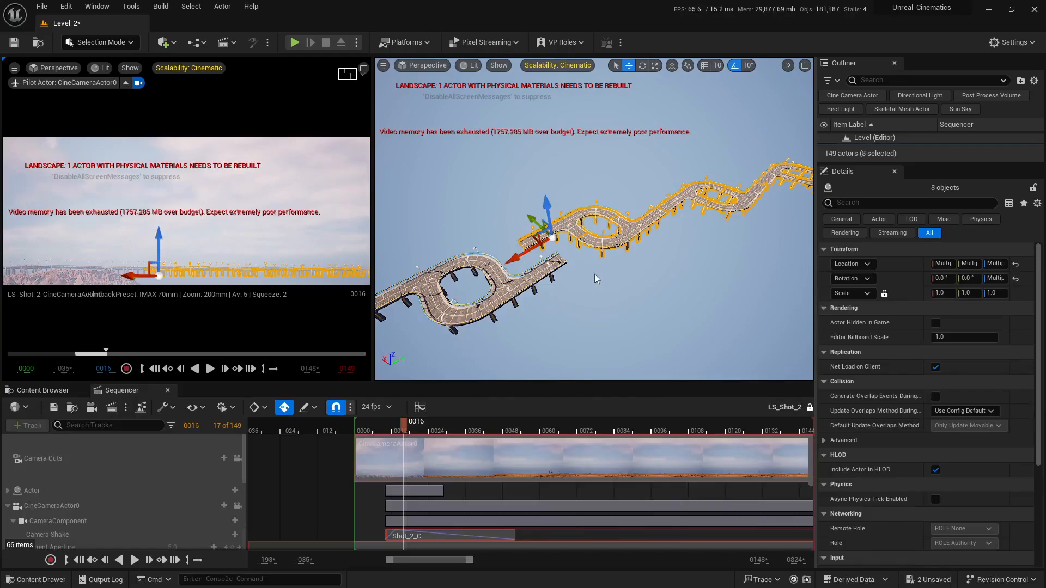
right_click_drag(594, 274, 585, 268)
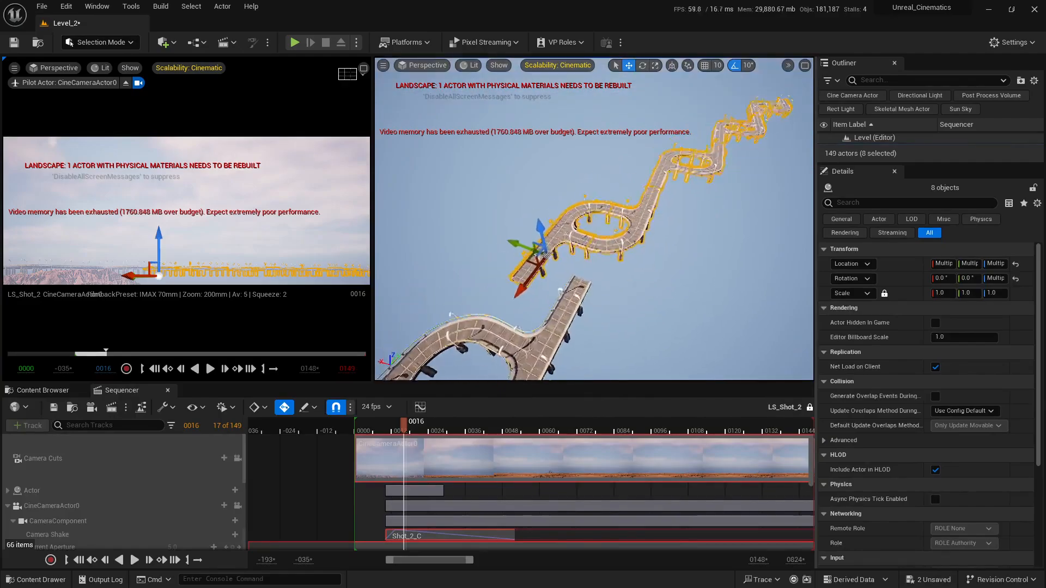
key("w")
right_click_drag(430, 240, 431, 243)
left_click_drag(487, 226, 553, 234)
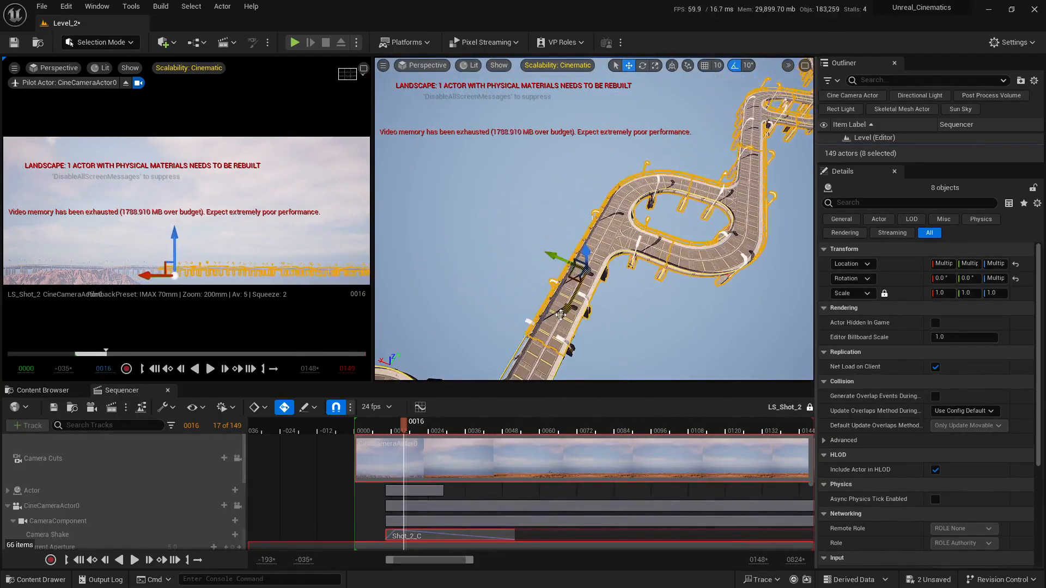
left_click_drag(561, 315, 584, 271)
Deselect the extended road and scrub LS_Shot_2 to frame 0023 to check the shot
key("s")
right_click_drag(585, 271, 520, 228)
left_click(578, 327)
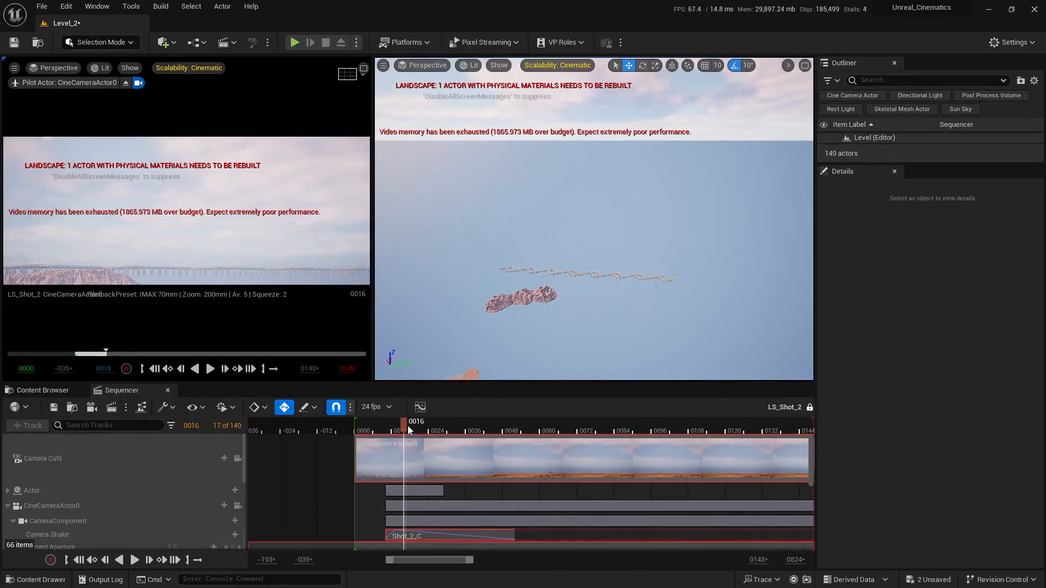
left_click_drag(403, 426, 426, 433)
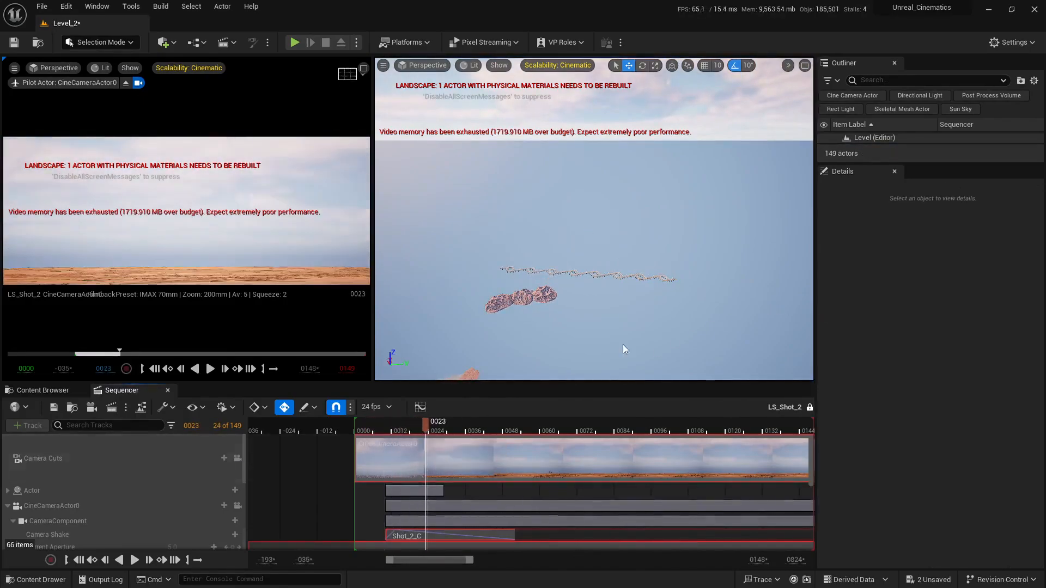
Scrub LS_Shot_2 back to frame 0000 and check the extended road in the camera view and the level
right_click_drag(623, 345, 613, 360)
left_click_drag(428, 429, 360, 430)
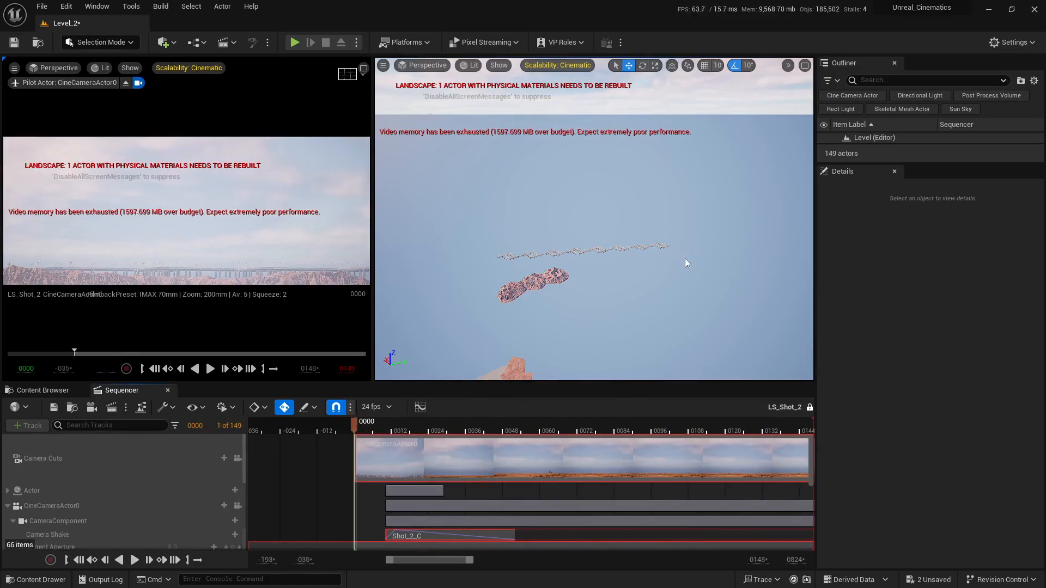
key("e")
right_click_drag(685, 259, 684, 299)
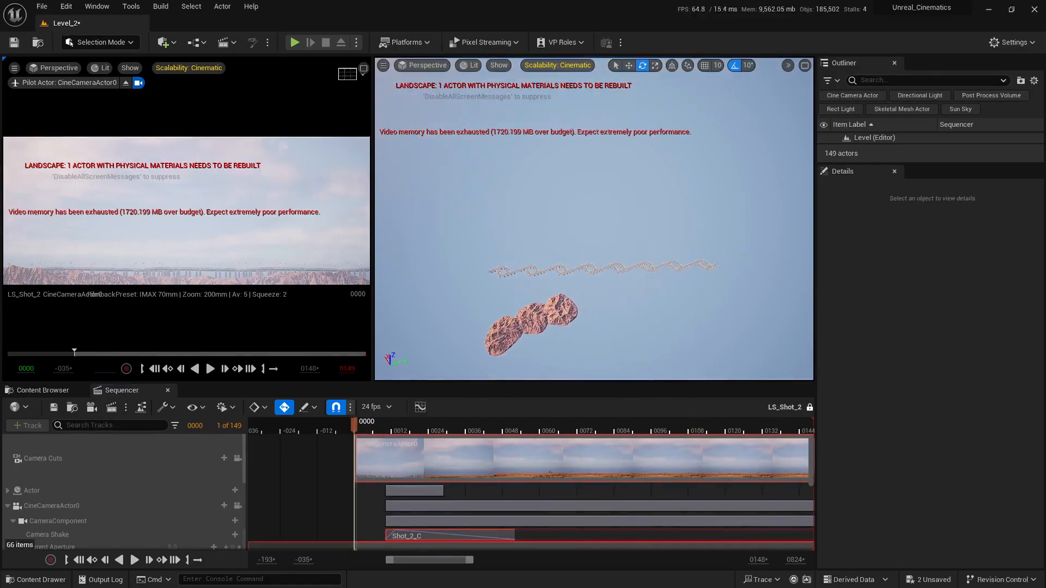
Select all 16 road systems, duplicate them as a group beside the existing road, and rotate the copy about the vertical axis
right_click_drag(473, 227, 489, 233)
left_click_drag(440, 238, 784, 292, "ctrl+alt")
key("w")
left_click_drag(676, 308, 708, 309, "alt")
right_click_drag(670, 309, 672, 310)
left_click_drag(651, 270, 743, 324, "alt")
right_click_drag(617, 282, 617, 282)
key("e")
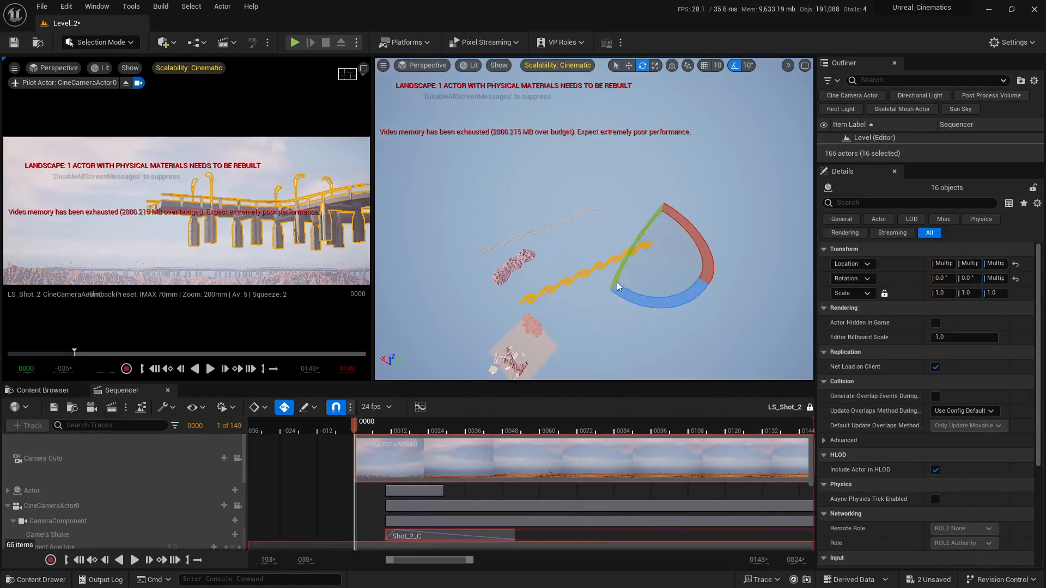
left_click_drag(663, 290, 729, 296)
Move the rotated 16-piece road set to the existing road's far end and scrub LS_Shot_2 to frame 0019 to check it
key("w")
mouse_move(617, 298)
right_mouse_down()
mouse_move(733, 298)
mouse_move(599, 294)
right_mouse_up()
key("w")
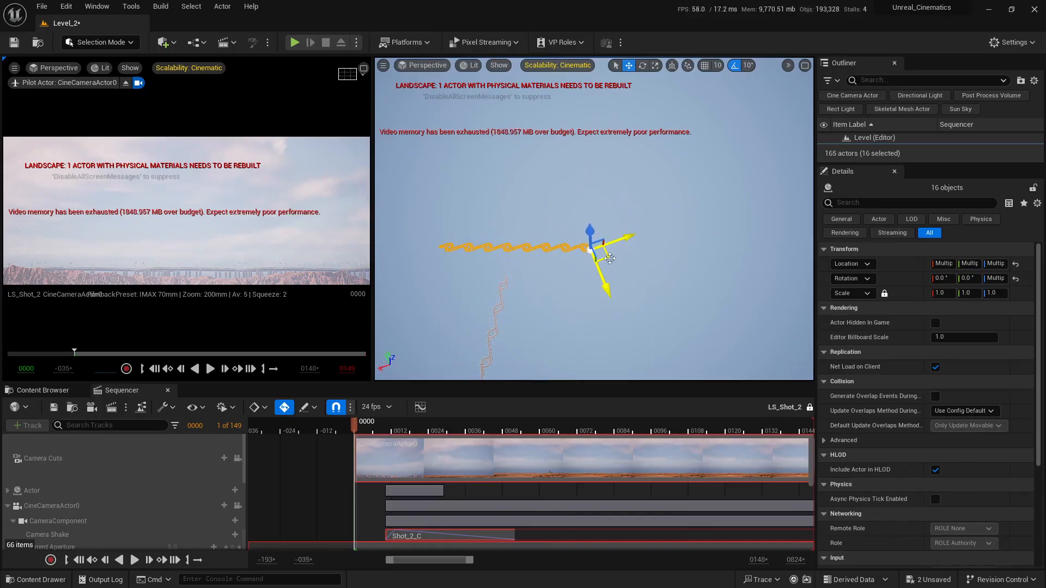
left_click_drag(610, 258, 688, 285)
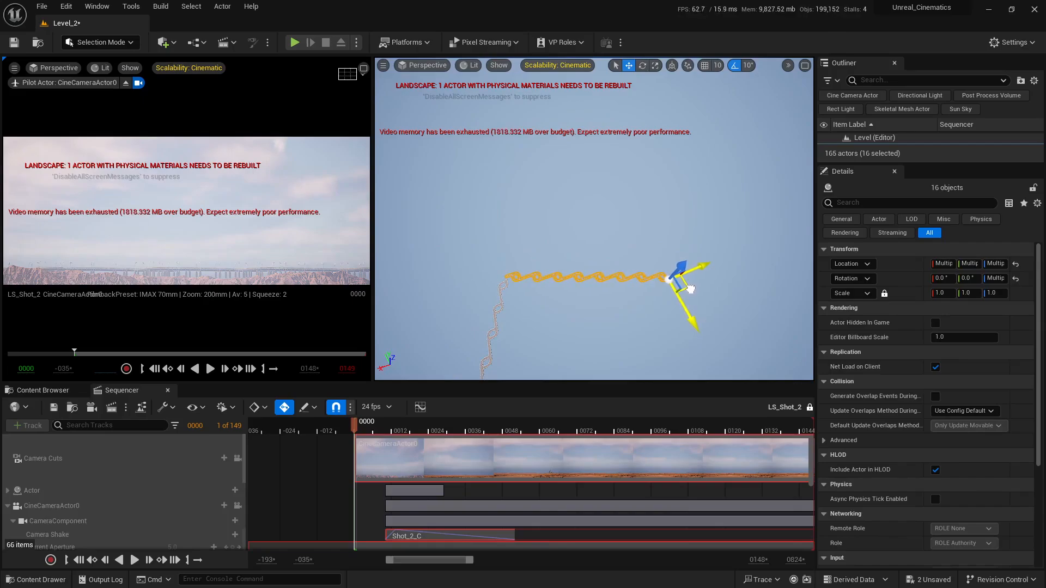
left_click(366, 429)
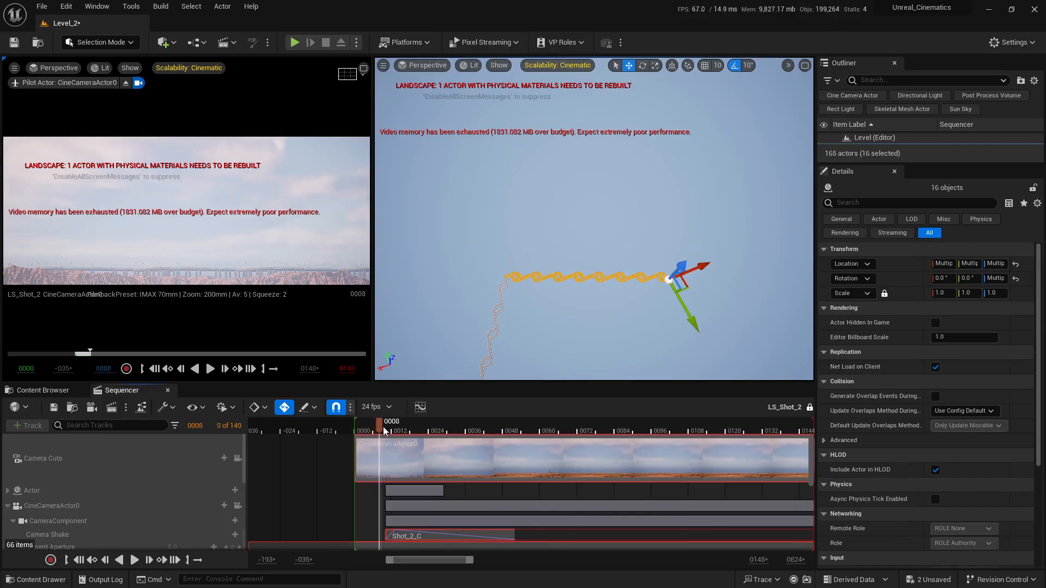
left_click_drag(383, 426, 414, 427)
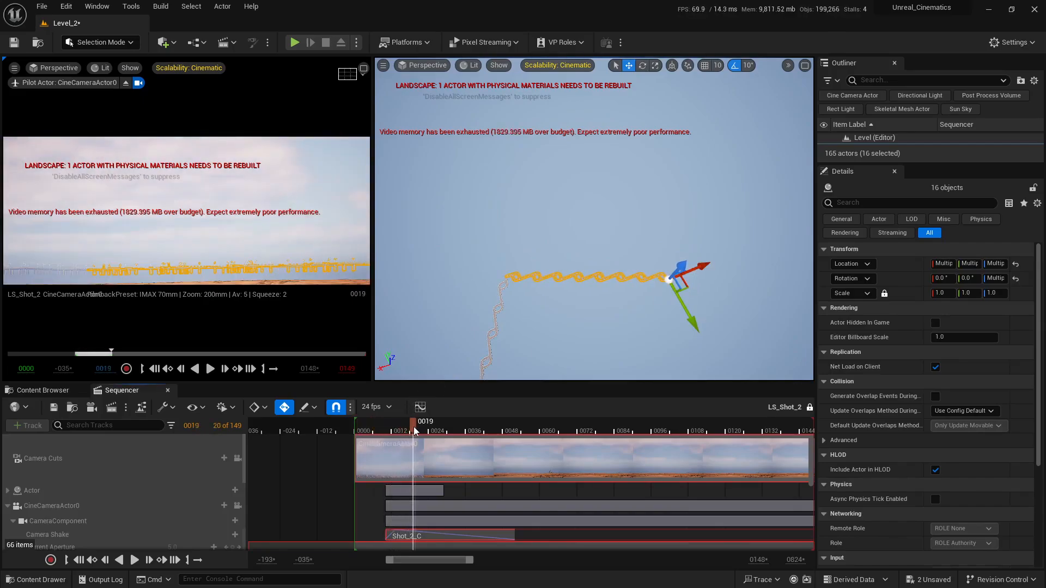
Use the rotated set's nearest road system as the pivot and align all 16 pieces with the first road's end
right_click_drag(567, 261, 598, 246)
left_click(536, 326, "ctrl")
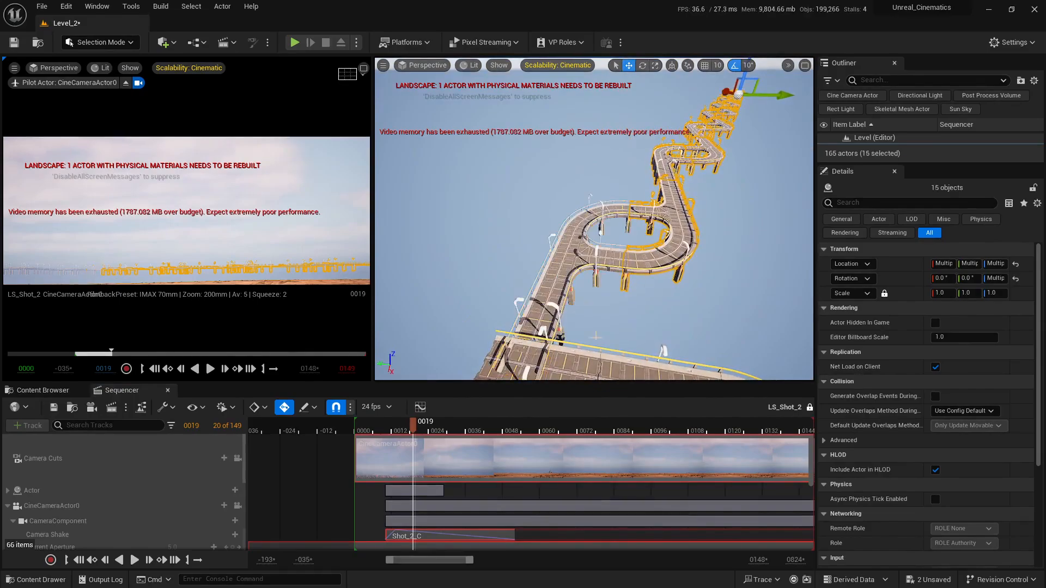
left_click(545, 311, "ctrl")
mouse_move(544, 312)
right_mouse_down()
mouse_move(531, 312)
mouse_move(539, 319)
right_mouse_up()
right_click_drag(654, 310, 654, 333)
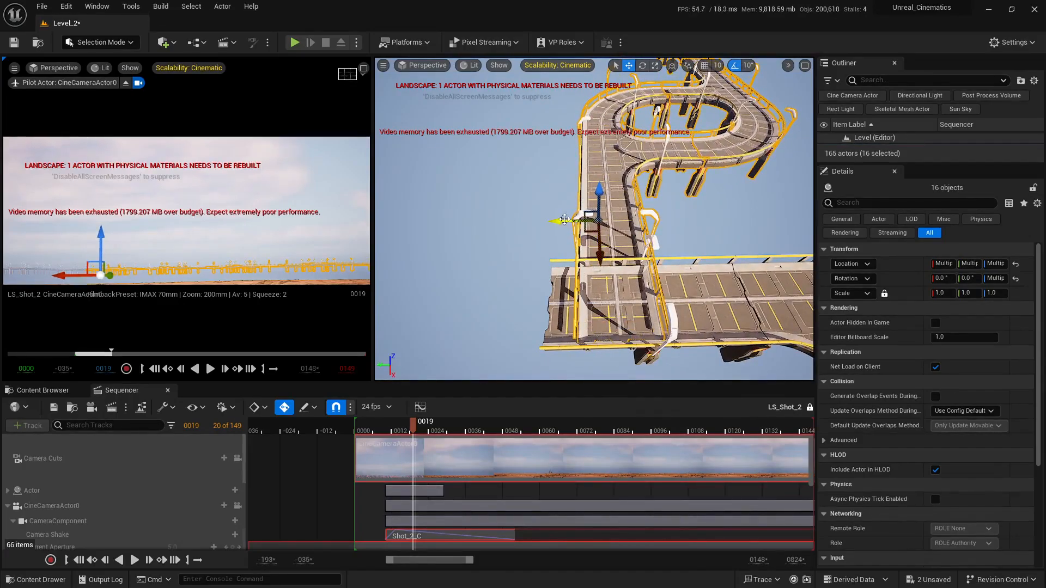
left_click_drag(565, 219, 540, 249)
Deselect the roads and scrub LS_Shot_2 to frame 0024 to check how far the angled road reaches
key("Escape")
right_click_drag(594, 218, 427, 146)
left_click_drag(411, 431, 431, 433)
mouse_move(660, 352)
right_mouse_down()
mouse_move(650, 341)
mouse_move(640, 353)
right_mouse_up()
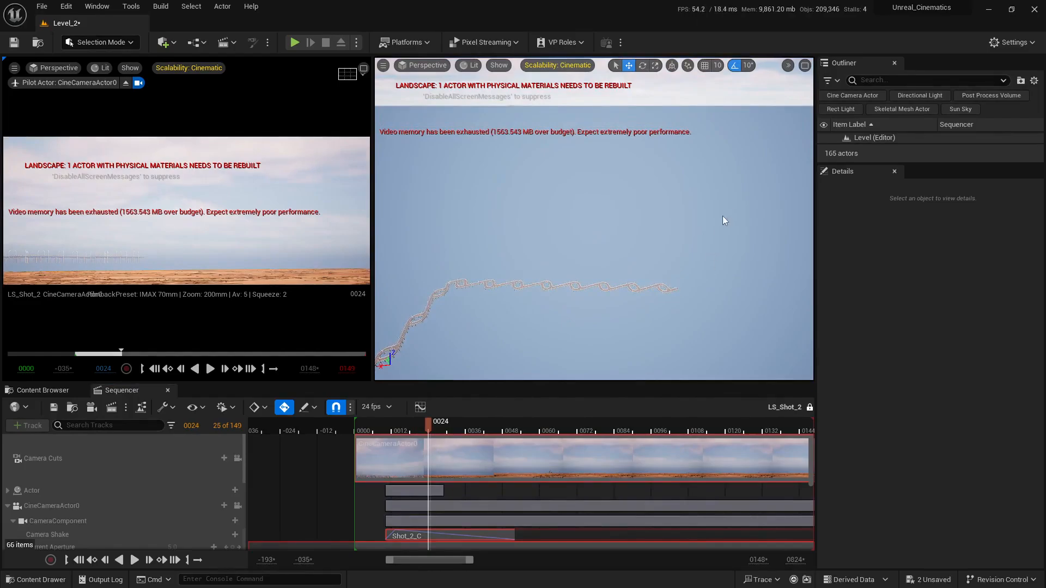
Select the 16 road systems of the angled stretch and duplicate them beyond its far end
left_click_drag(454, 341, 457, 344, "ctrl+alt")
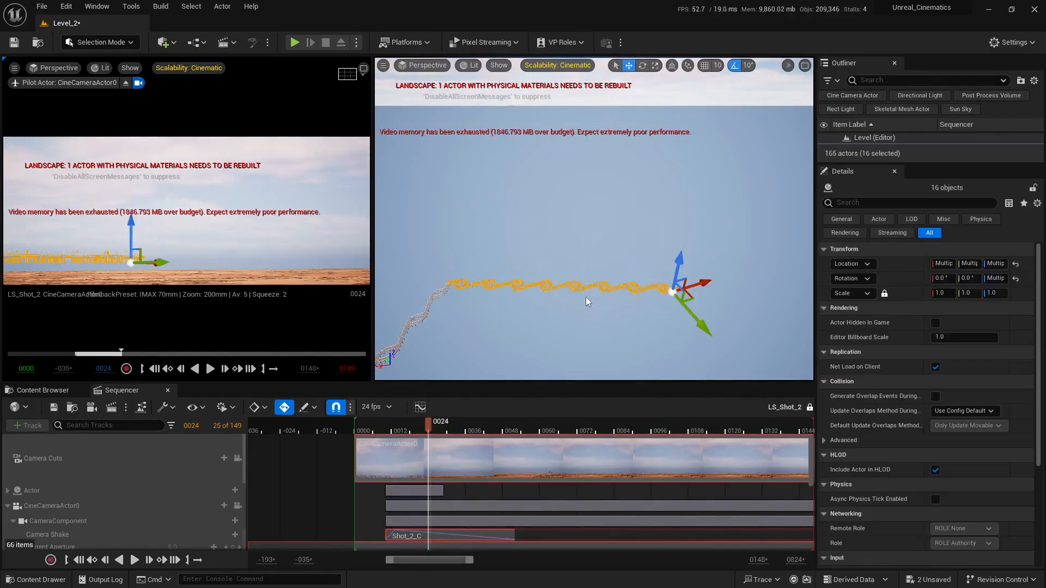
right_click_drag(457, 344, 461, 356)
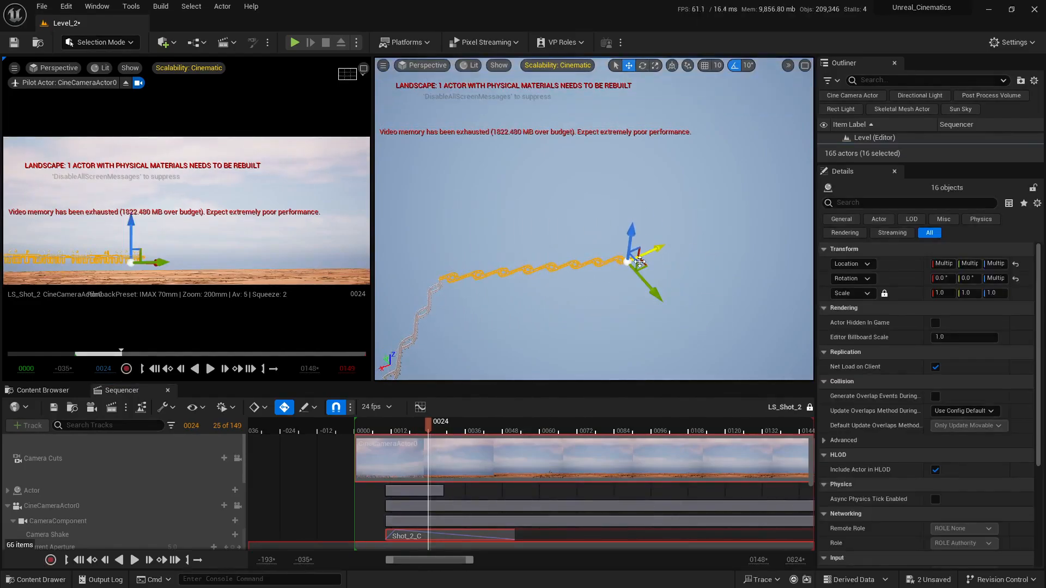
left_click_drag(645, 263, 741, 278, "alt")
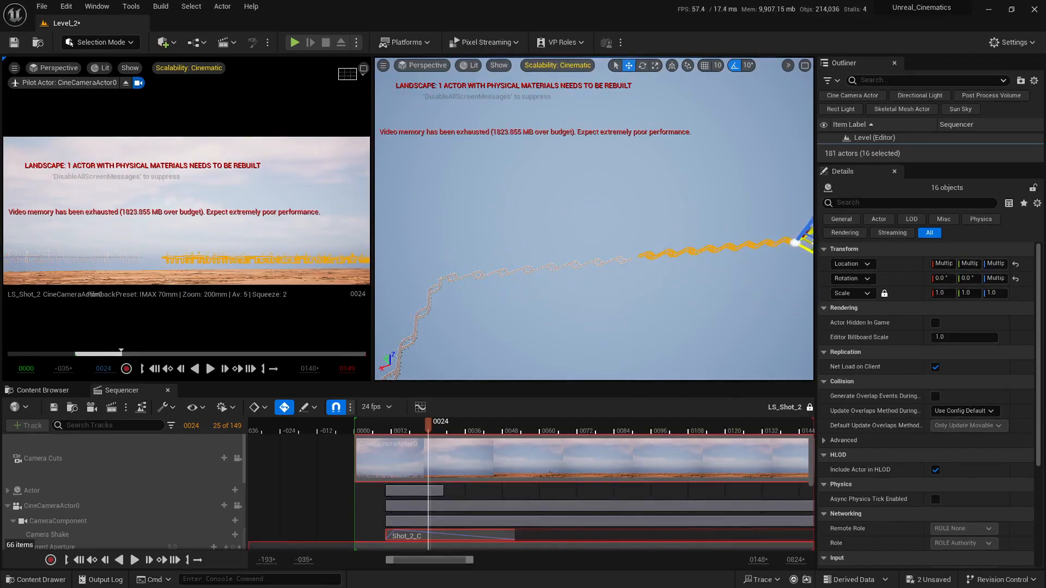
Make the new copies' nearest road system the pivot and join all 16 pieces to the angled road's end
key("w")
right_click_drag(741, 278, 770, 297)
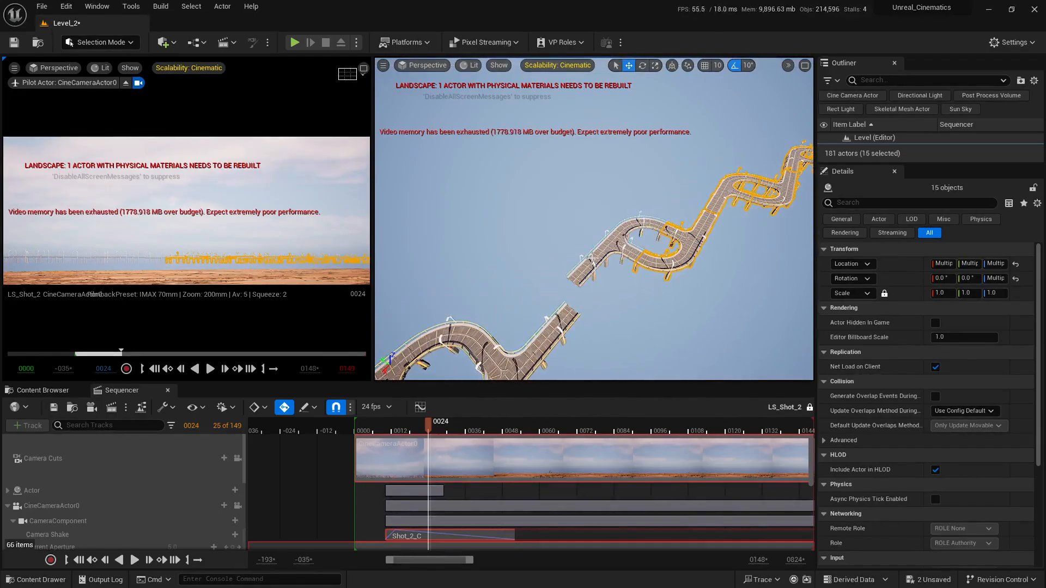
left_click(592, 263, "ctrl")
right_click_drag(593, 262, 670, 293)
key("s")
key("w")
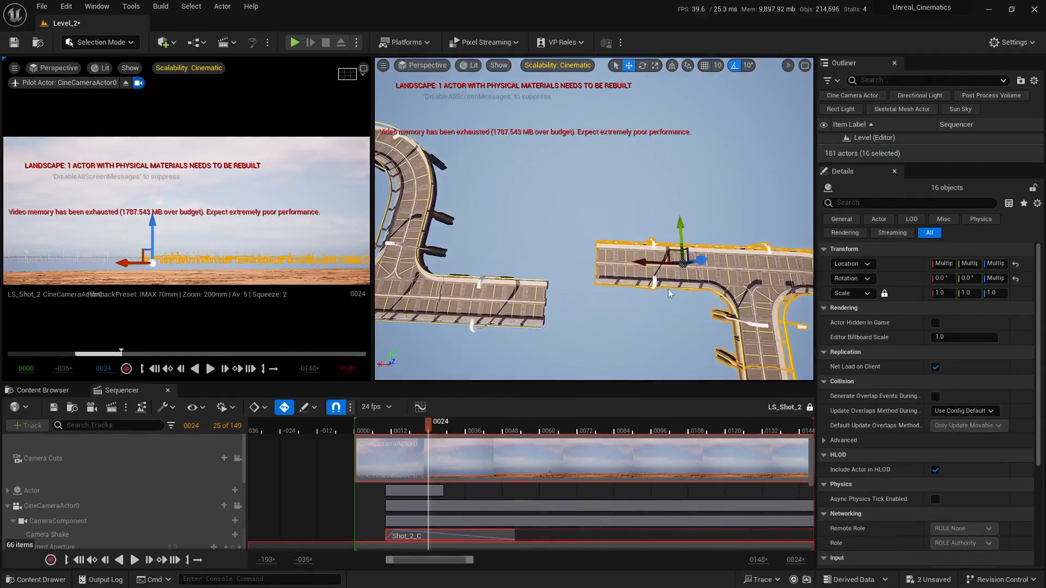
left_click_drag(671, 248, 627, 282)
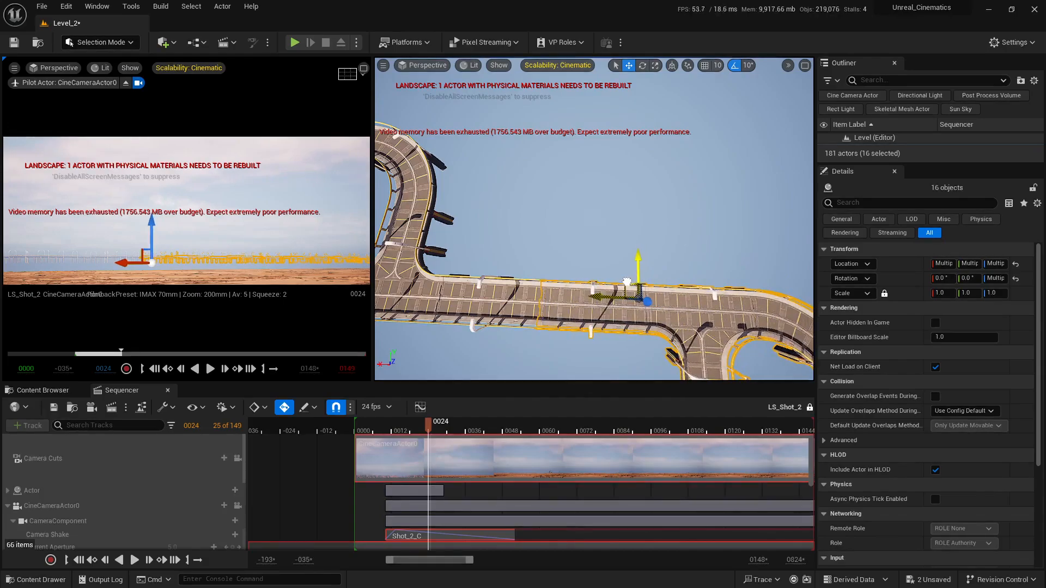
Deselect the new stretch and scrub LS_Shot_2 to frame 0036 to check the road in the background
key("Delete")
key("s")
right_click_drag(628, 282, 578, 321)
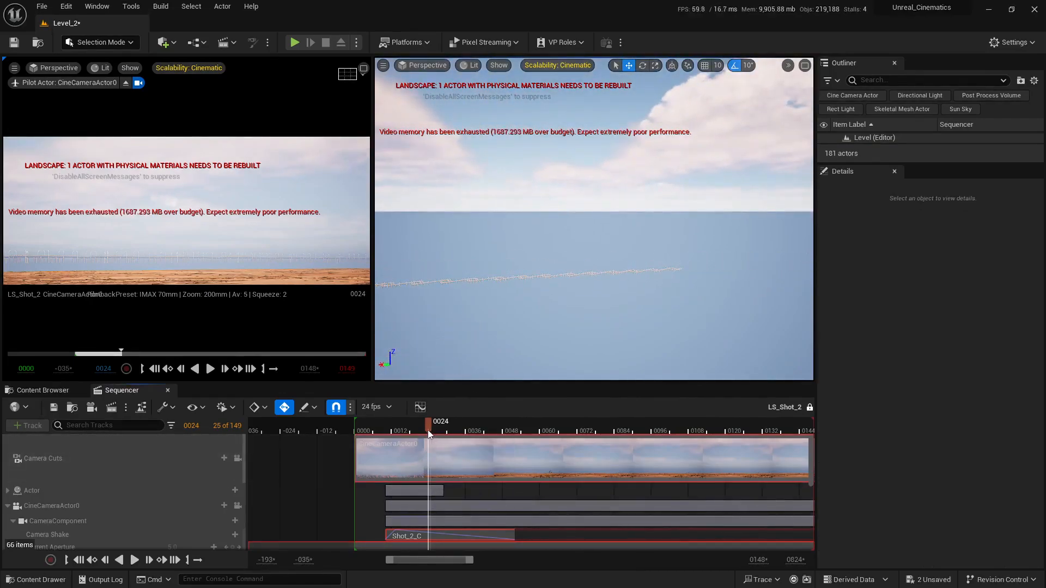
left_click_drag(429, 433, 467, 444)
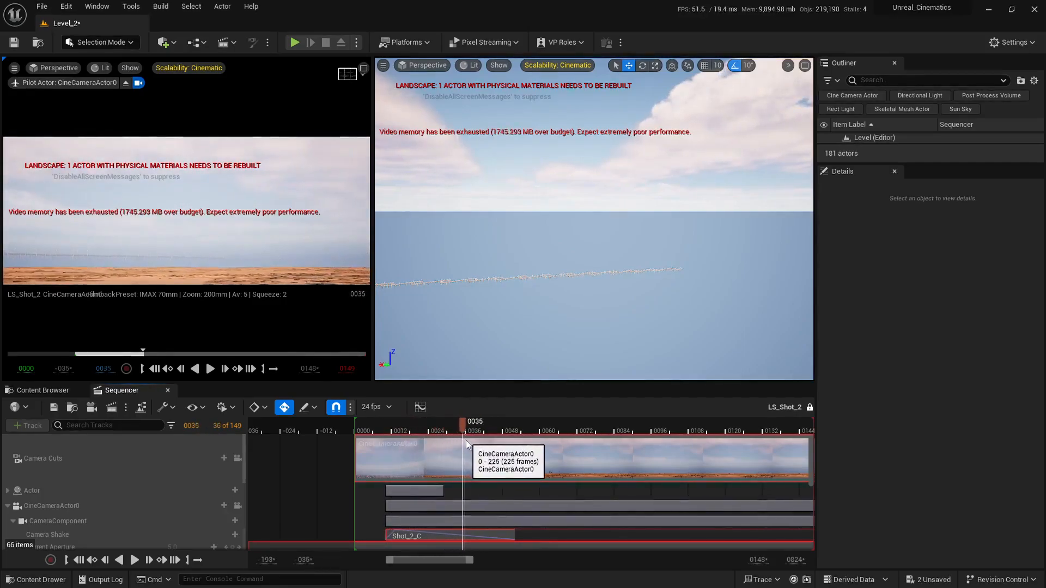
Select the last 18 road systems and duplicate them past the far end of the road
right_click_drag(679, 287, 676, 327)
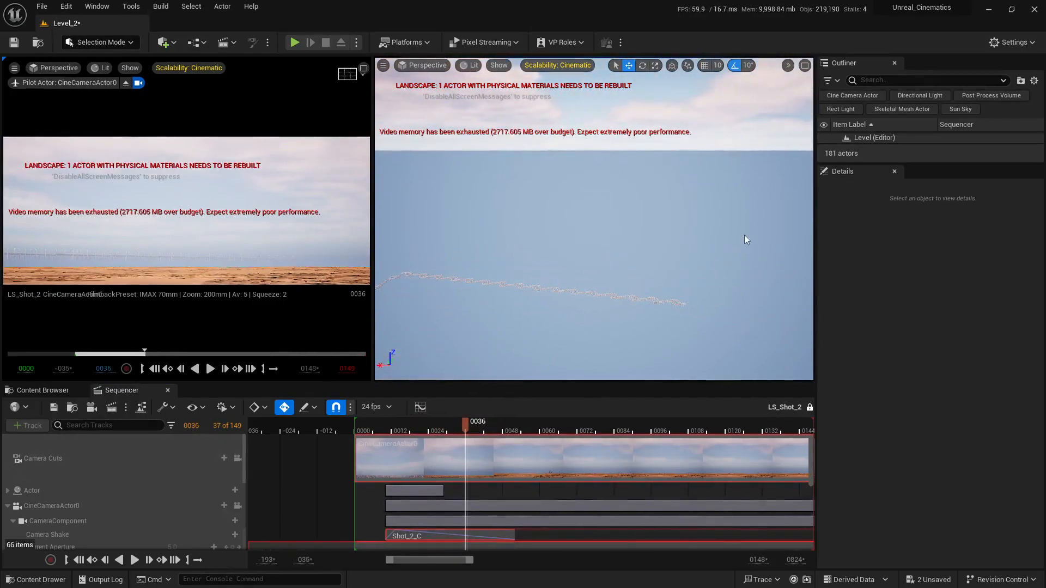
left_click_drag(512, 345, 512, 345, "ctrl+alt")
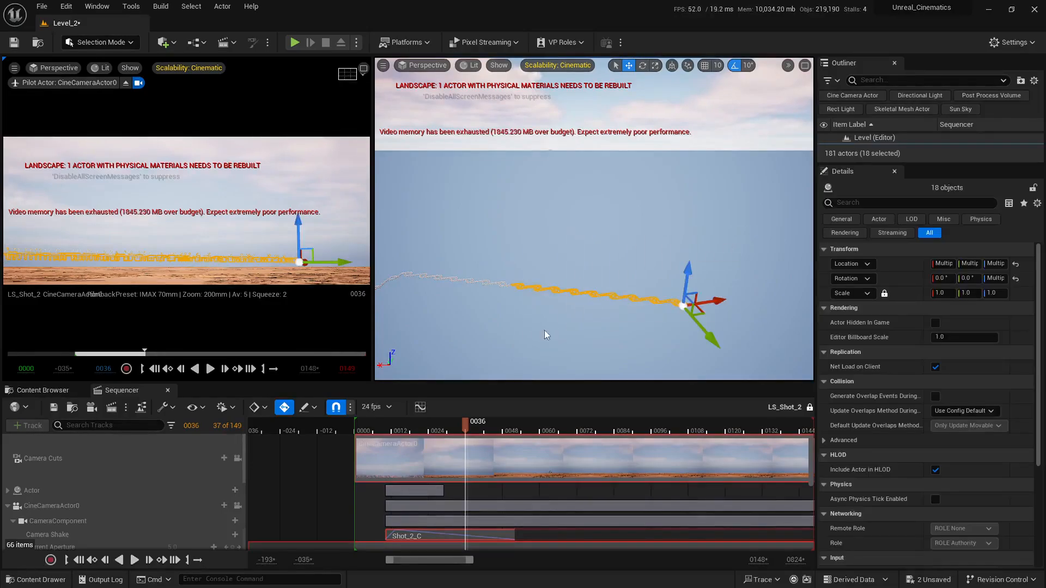
right_click_drag(544, 331, 572, 376)
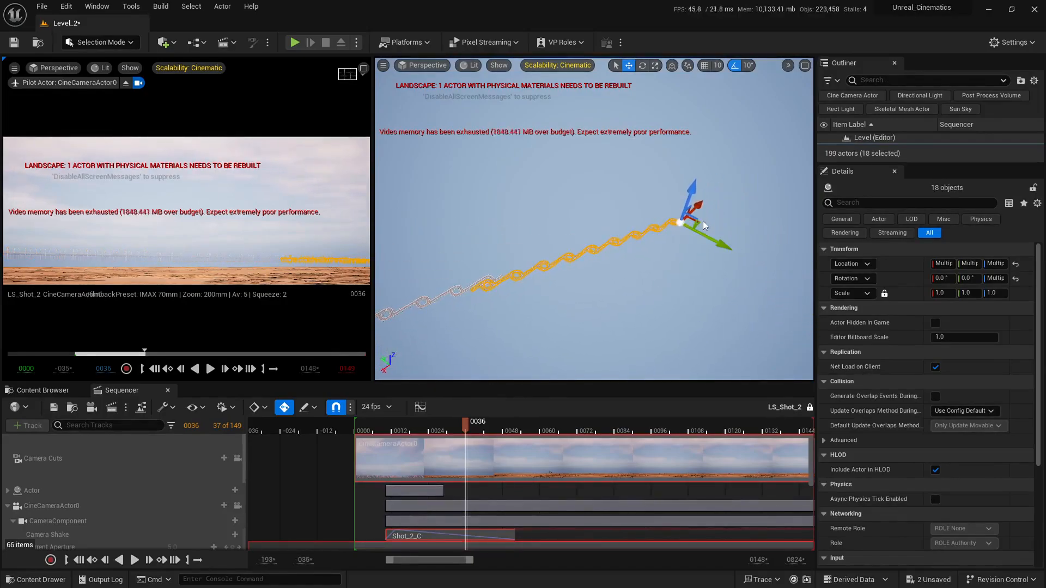
right_click_drag(699, 220, 662, 217)
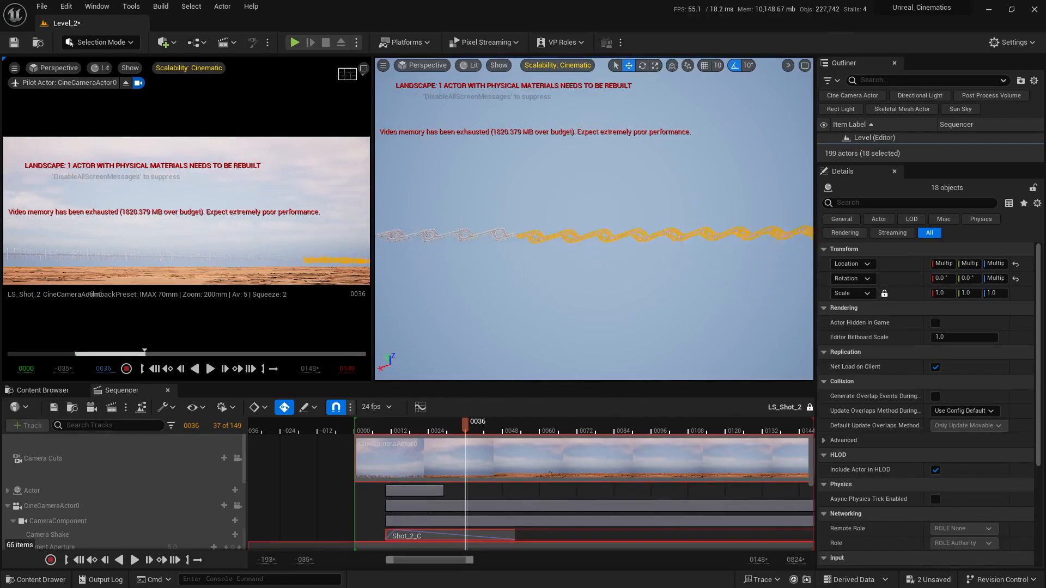
Use the nearest of the 18 copied road systems as the pivot and align the whole set with the road's end
key("w")
right_click_drag(662, 218, 724, 230)
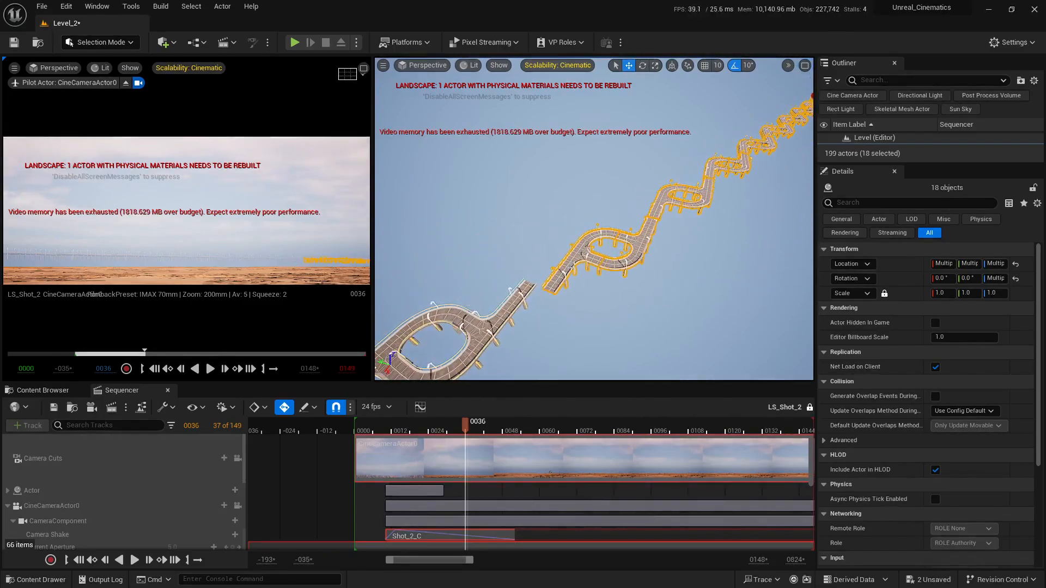
left_click(565, 273, "ctrl")
right_click_drag(565, 272, 607, 300)
key("a")
key("w")
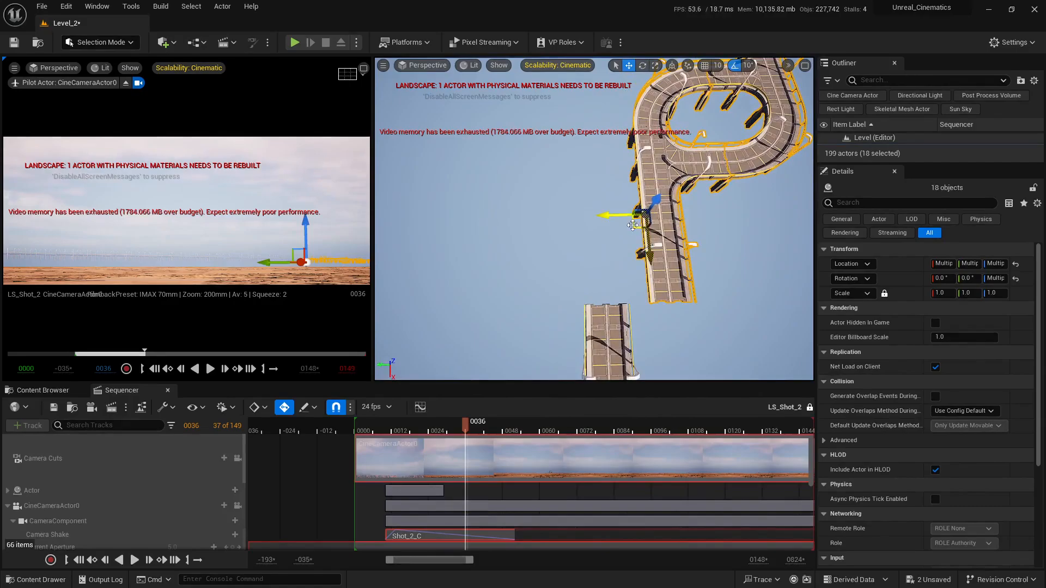
left_click_drag(633, 225, 580, 233)
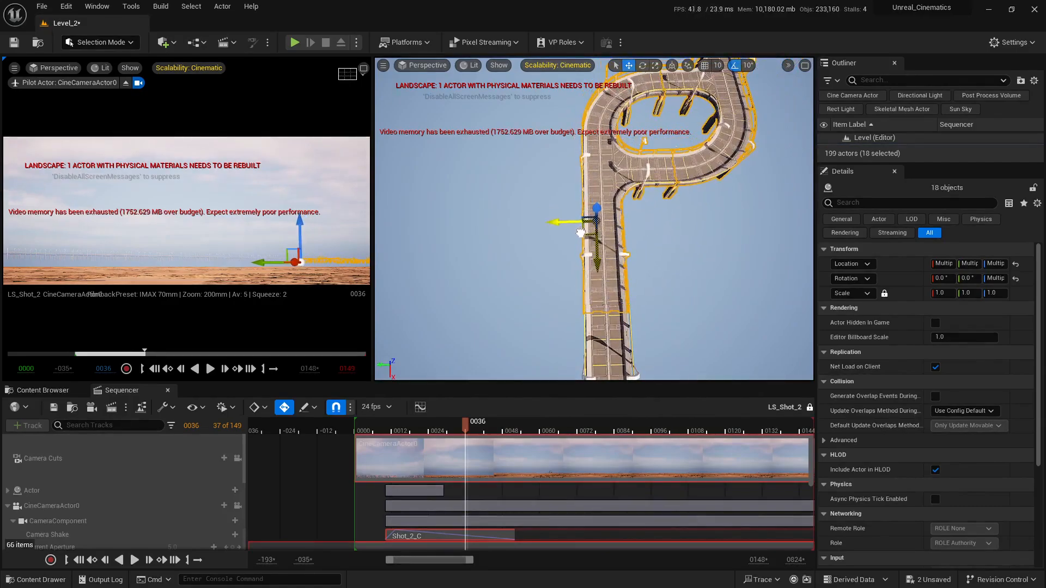
Deselect the roads and scrub LS_Shot_2 to frame 0058 to check the road's coverage of the shot
right_click_drag(675, 267, 577, 225)
left_click(676, 267)
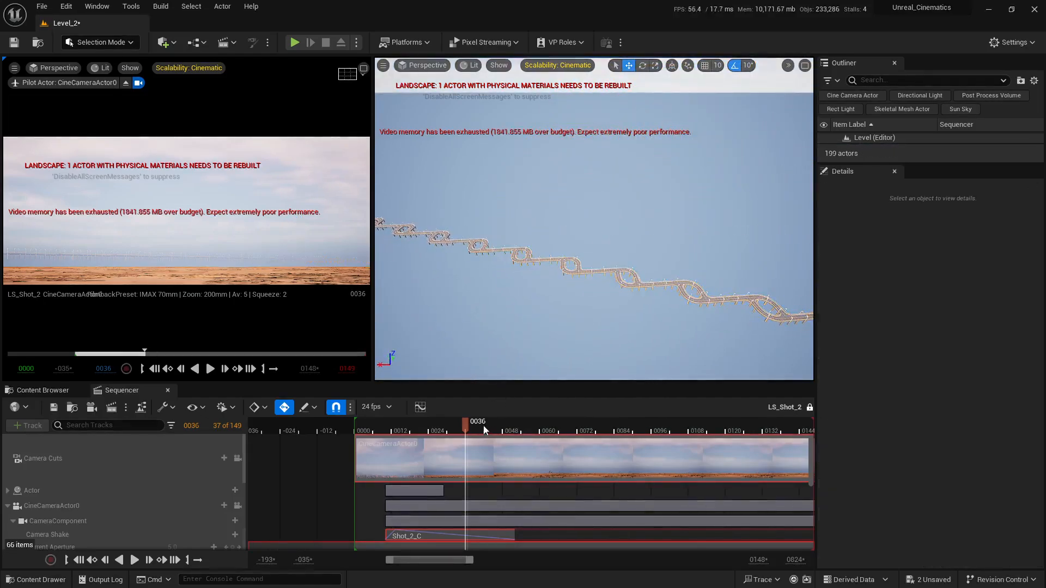
left_click_drag(469, 424, 533, 435)
Save all unsaved content, including Level_2
right_click_drag(546, 232, 463, 200)
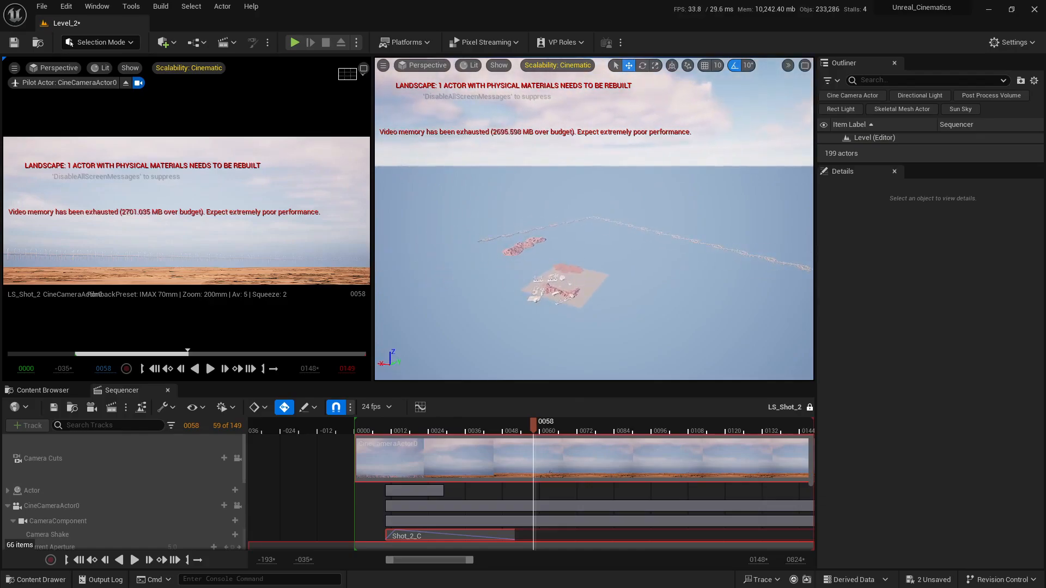
left_click(933, 578)
left_click(609, 409)
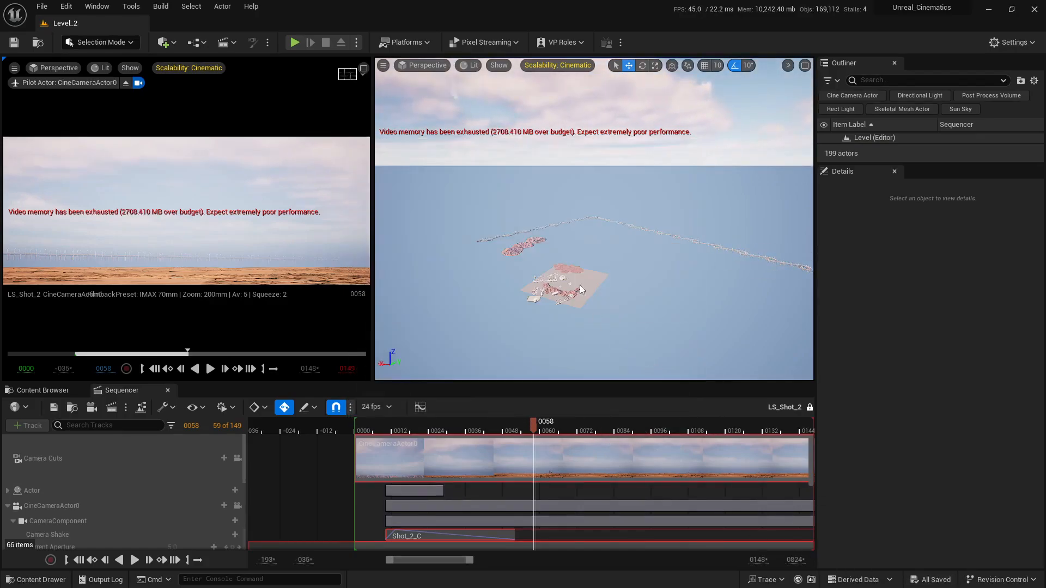
Scrub LS_Shot_2 to frame 0016 and examine the three rock formations in front of the road
right_click_drag(611, 256, 502, 280)
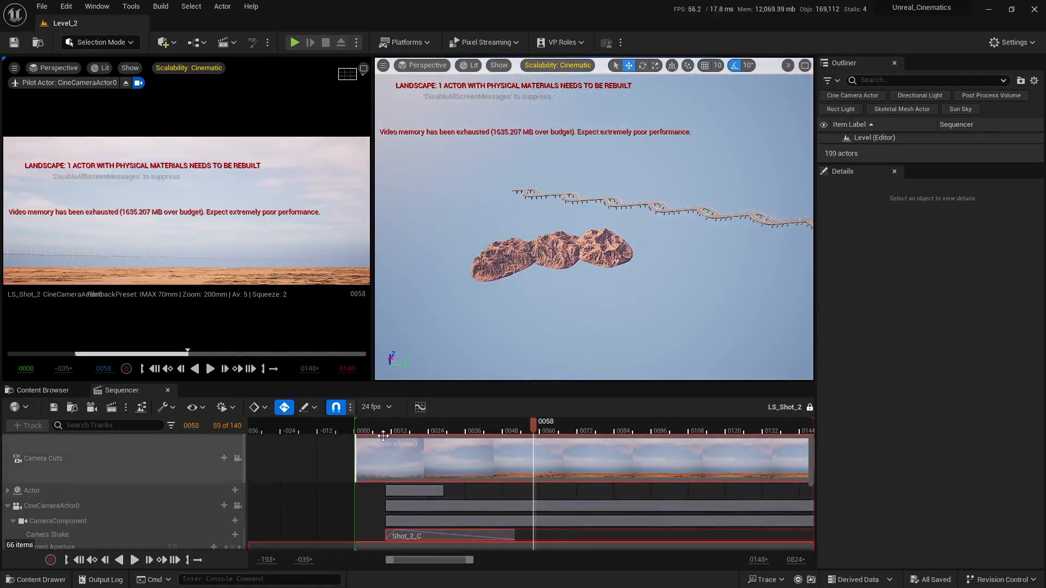
left_click_drag(378, 429, 405, 430)
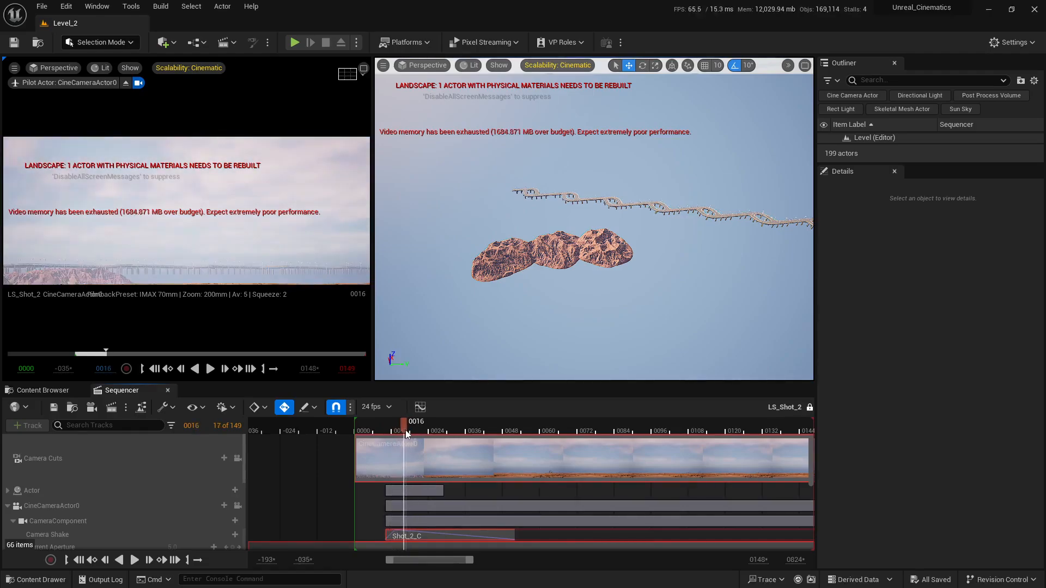
mouse_move(526, 304)
right_mouse_down()
mouse_move(527, 319)
mouse_move(520, 308)
right_mouse_up()
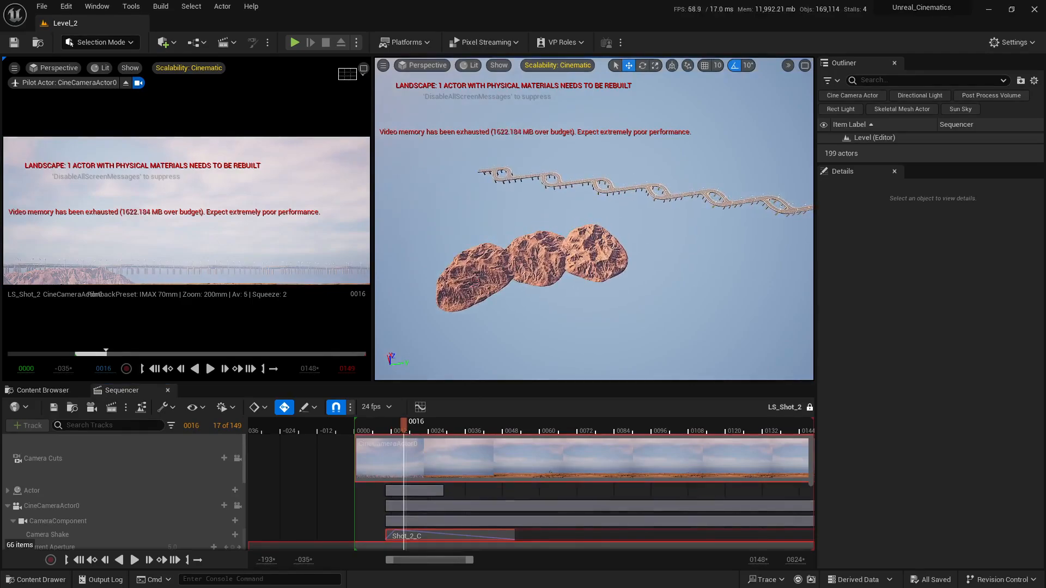
Select the three rock formations and duplicate them farther along the road
left_click(470, 278)
left_click(611, 256, "ctrl")
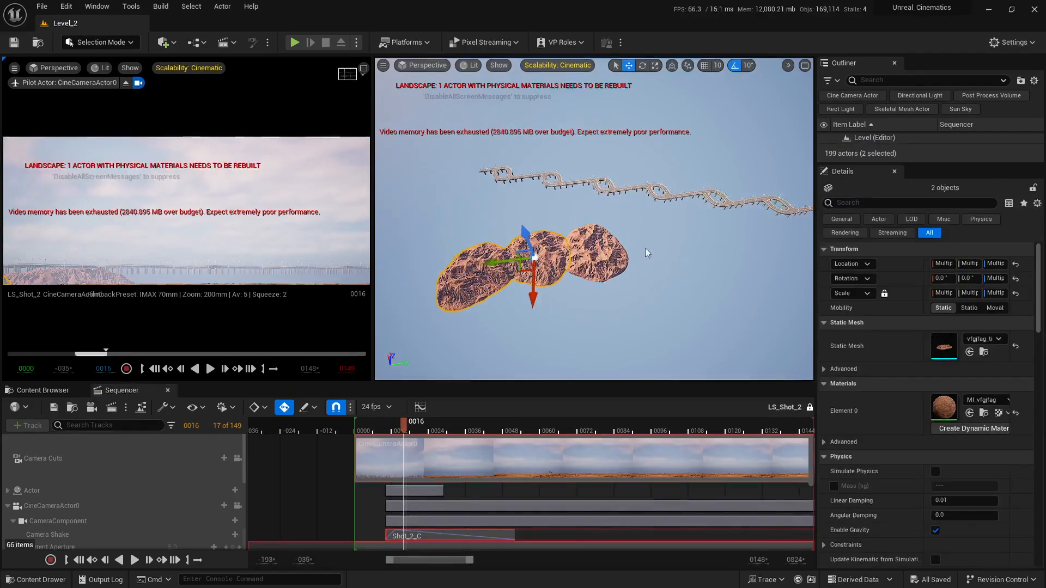
right_click_drag(646, 248, 616, 243)
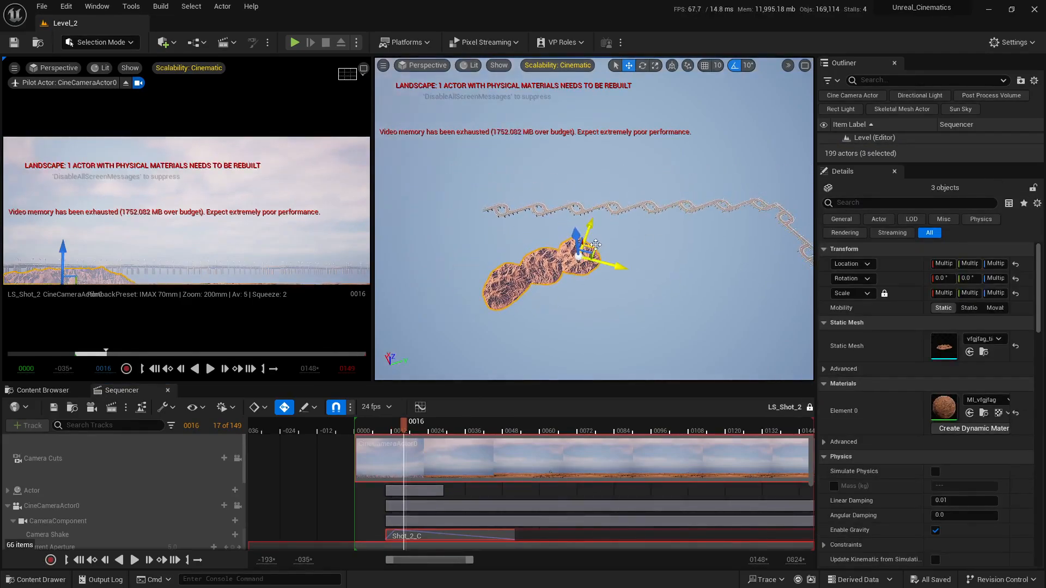
left_click_drag(595, 245, 704, 222, "alt")
Rotate the three copied rock formations about the vertical axis so their row runs more closely along the road
right_click_drag(665, 264, 679, 279)
key("e")
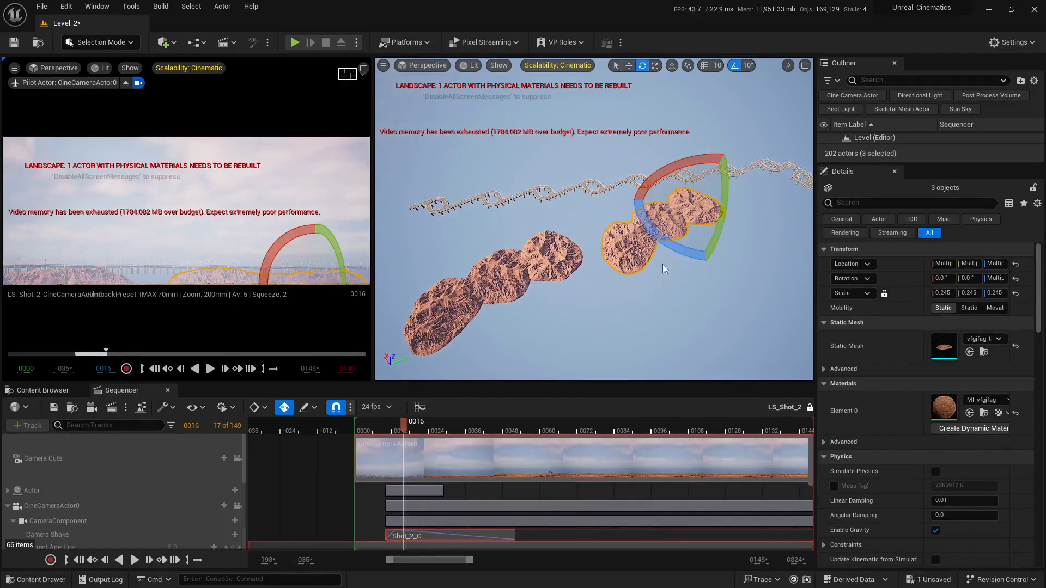
left_click_drag(671, 249, 650, 245)
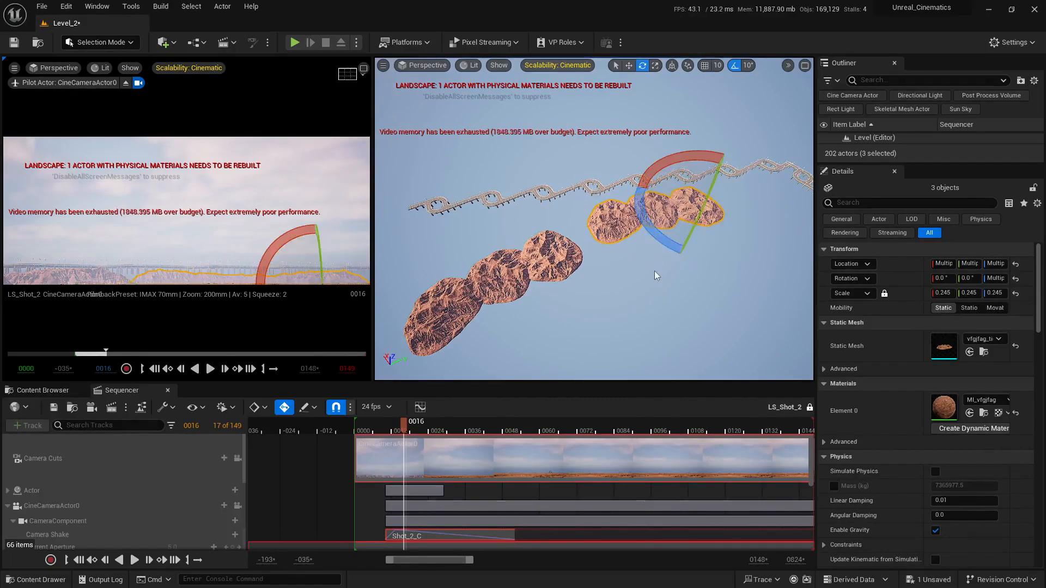
Move the three copied rock formations parallel to the road so their row sits closer to the first group
right_click_drag(656, 276, 656, 278)
key("w")
right_click_drag(692, 222, 634, 222)
right_click_drag(698, 130, 698, 106)
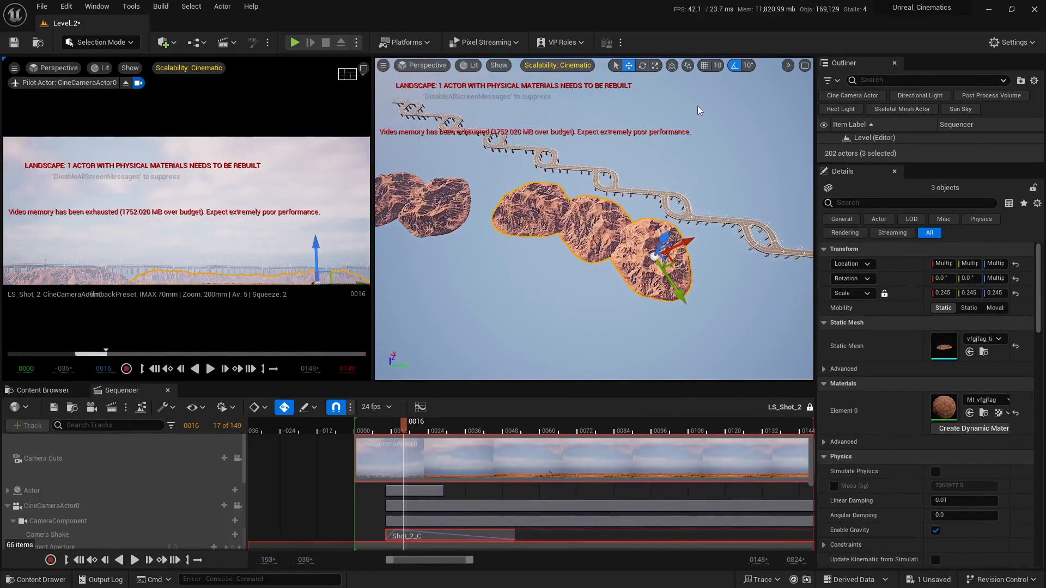
left_click(674, 67)
right_click_drag(701, 235, 752, 232)
left_click_drag(718, 213, 709, 218)
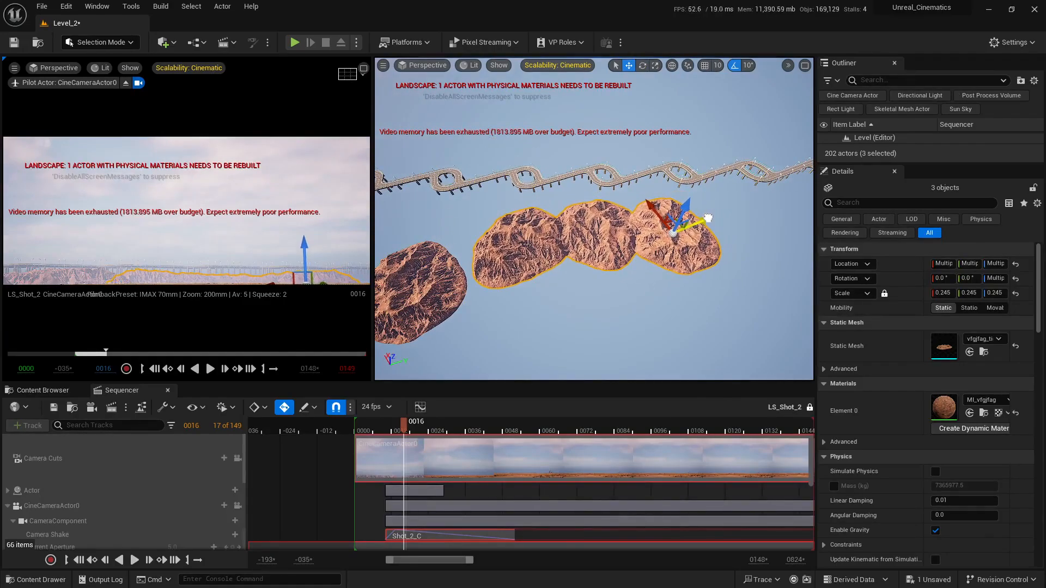
right_click_drag(641, 266, 643, 215)
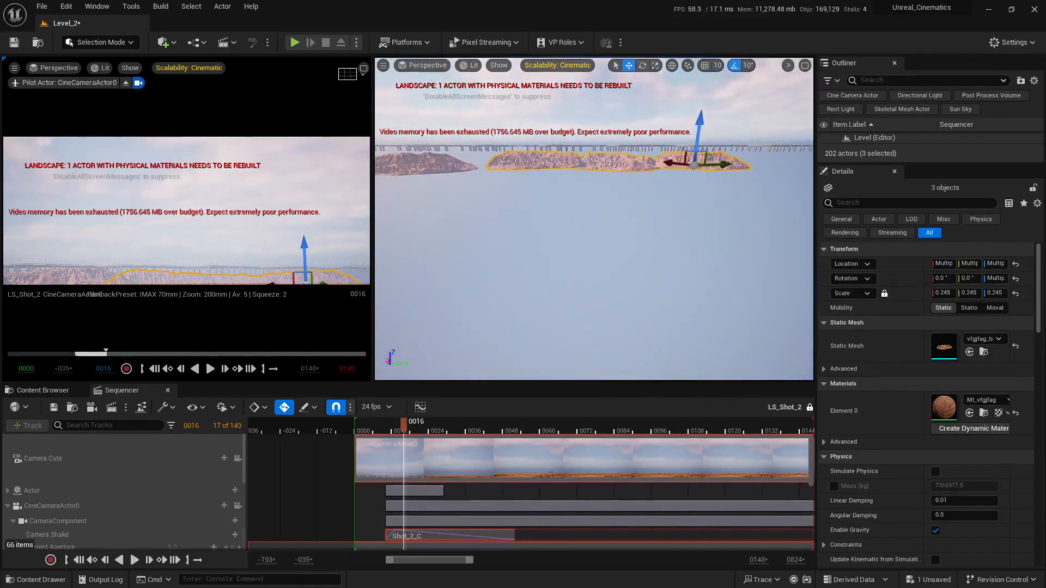
left_click(642, 266)
Select the middle one of the three copied rock formations and adjust its height
right_click_drag(640, 266, 647, 205)
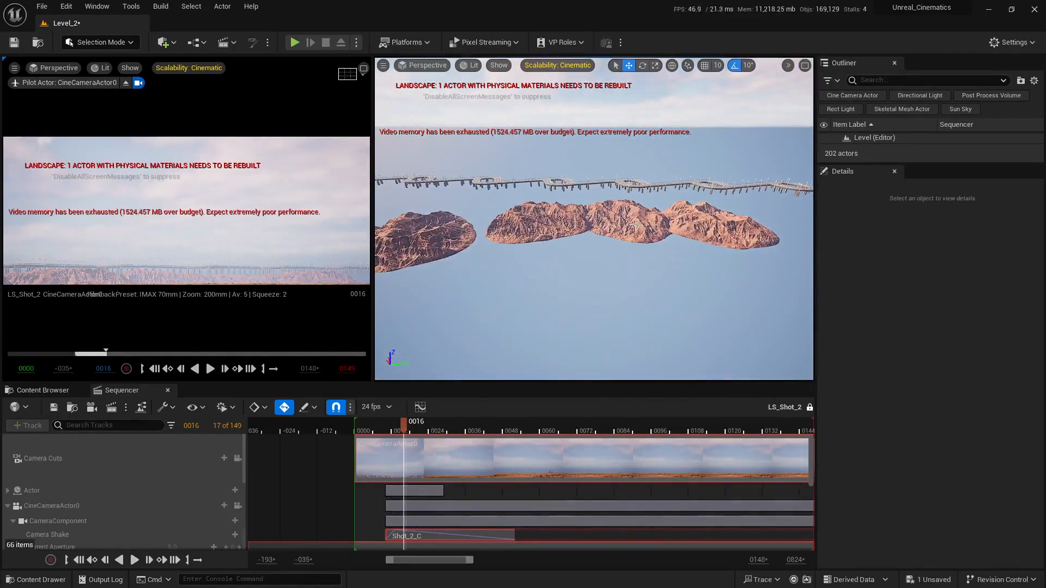
left_click(649, 203)
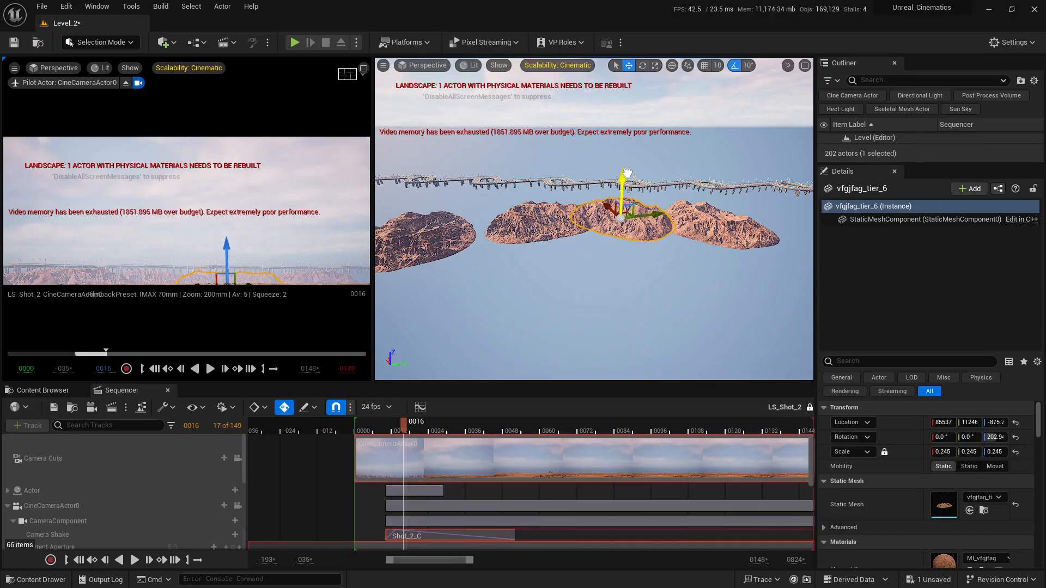
left_click(619, 260)
Select all six rock formations in front of the road and duplicate them away from the road
right_click_drag(619, 261, 601, 321)
right_click_drag(622, 220, 570, 240)
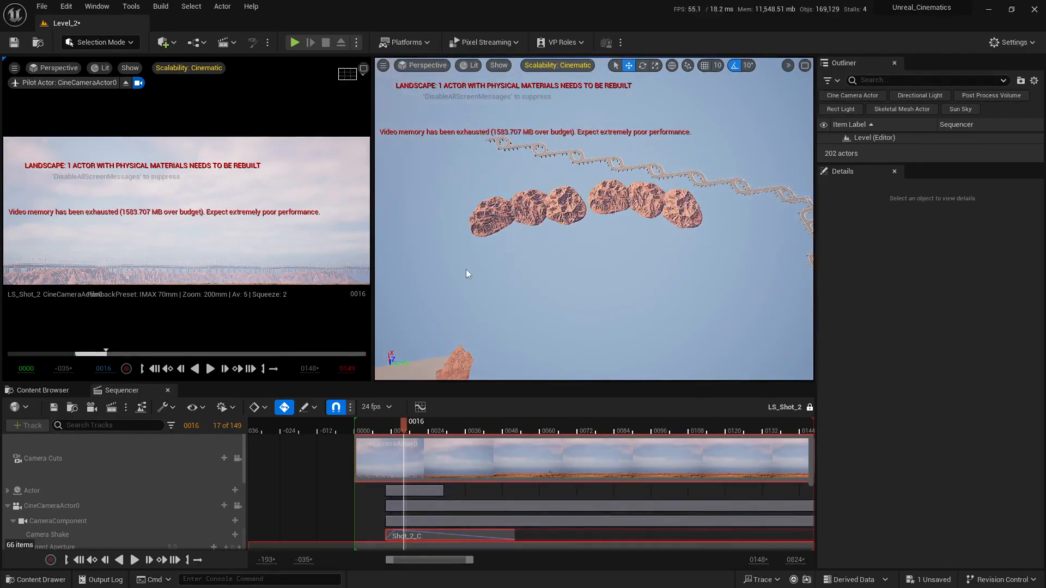
left_click_drag(748, 208, 734, 200, "ctrl+alt")
right_click_drag(730, 200, 768, 203)
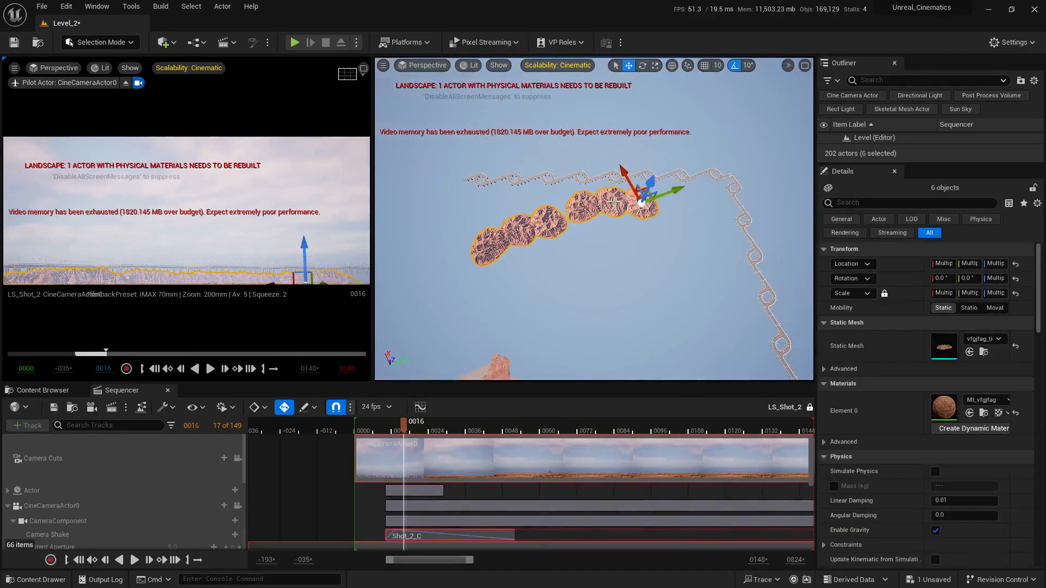
left_click_drag(621, 172, 624, 224, "alt")
Rotate the six duplicated rock formations about the vertical axis so they follow the road's other stretch
key("e")
scroll(590, 264, "up", 2)
left_click_drag(632, 296, 554, 312)
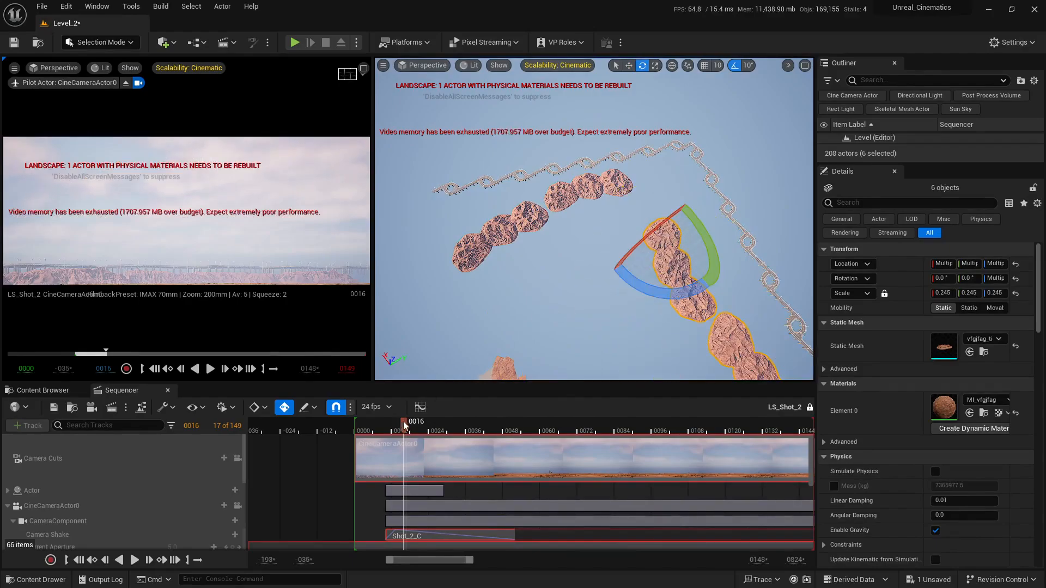
Scrub LS_Shot_2 to frame 0018 and move the six duplicated formations up against the end of the existing row near the road's corner
mouse_move(404, 424)
left_mouse_down()
mouse_move(433, 424)
mouse_move(408, 429)
mouse_move(416, 426)
left_mouse_up()
key("w")
right_click_drag(532, 335, 590, 248)
left_click_drag(578, 211, 578, 297)
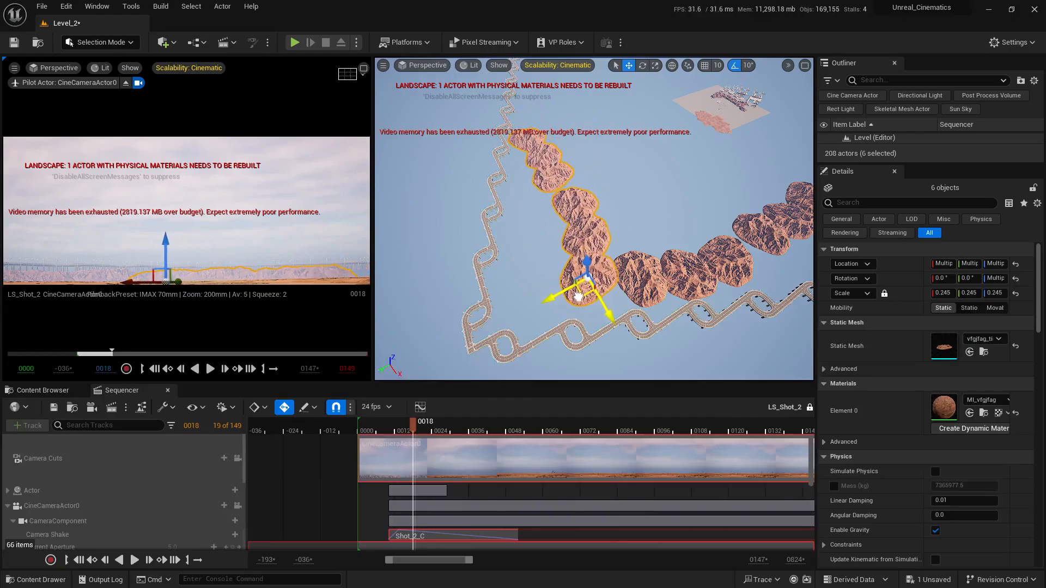
Rotate the six duplicated formations further about the vertical axis and lower them slightly
key("e")
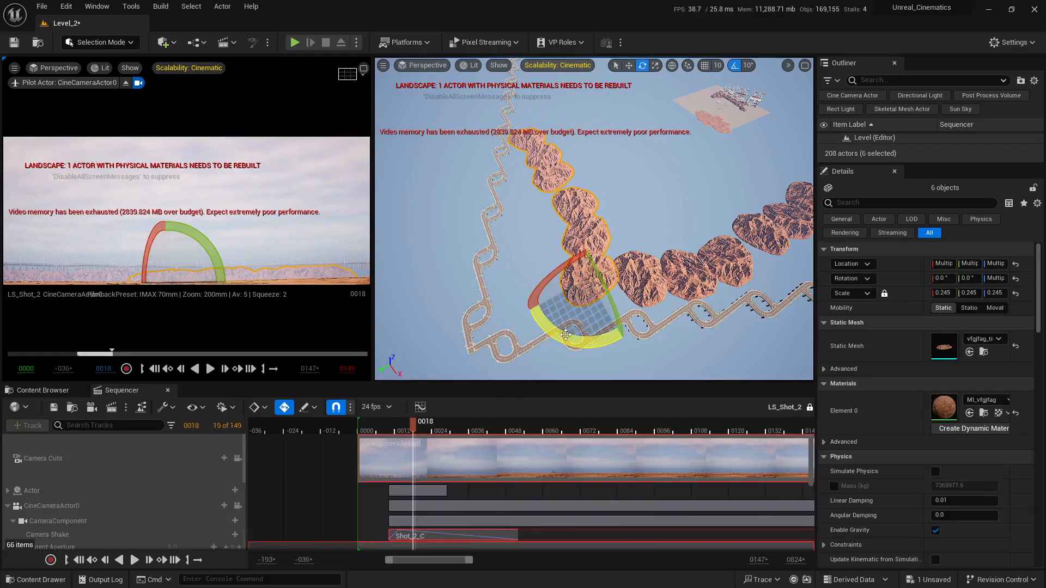
left_click_drag(571, 340, 606, 349)
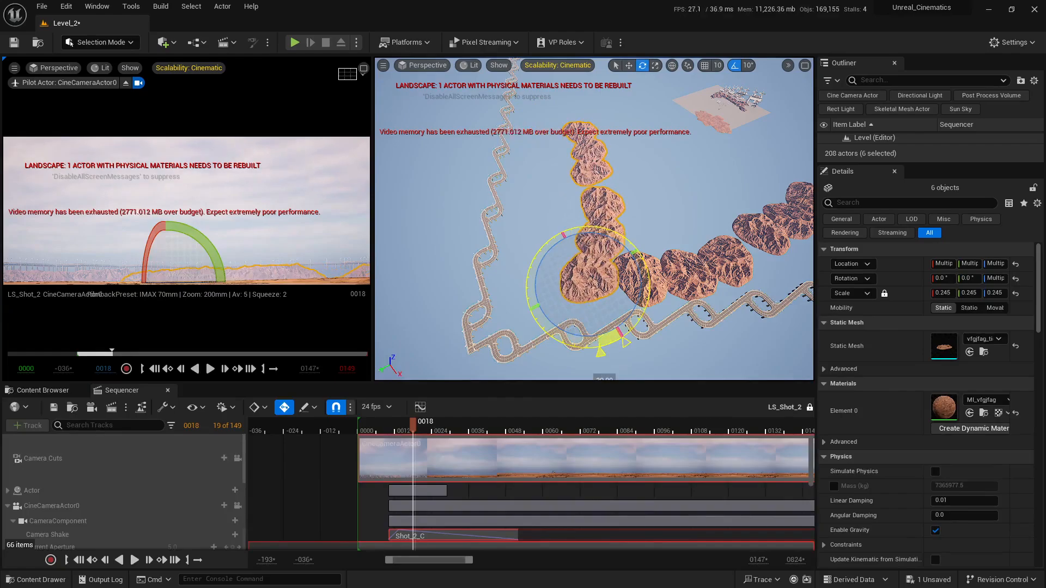
key("w")
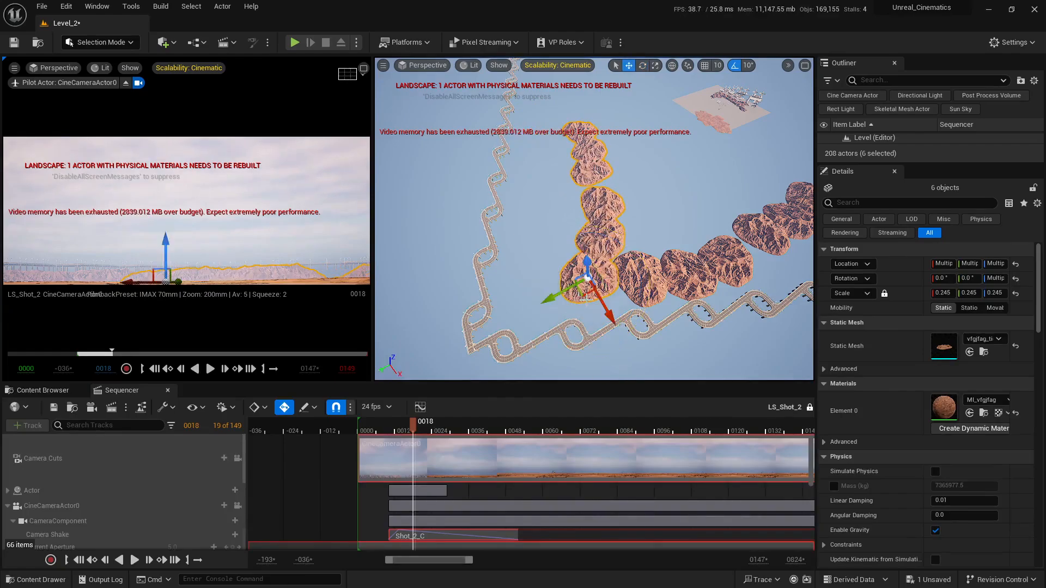
right_click_drag(701, 251, 594, 179)
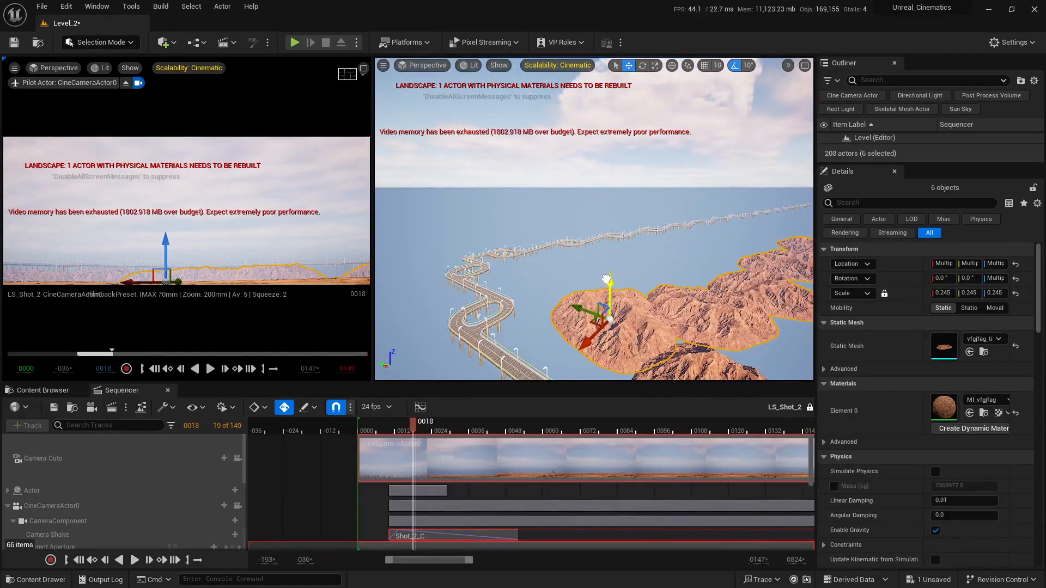
left_click_drag(607, 279, 599, 281)
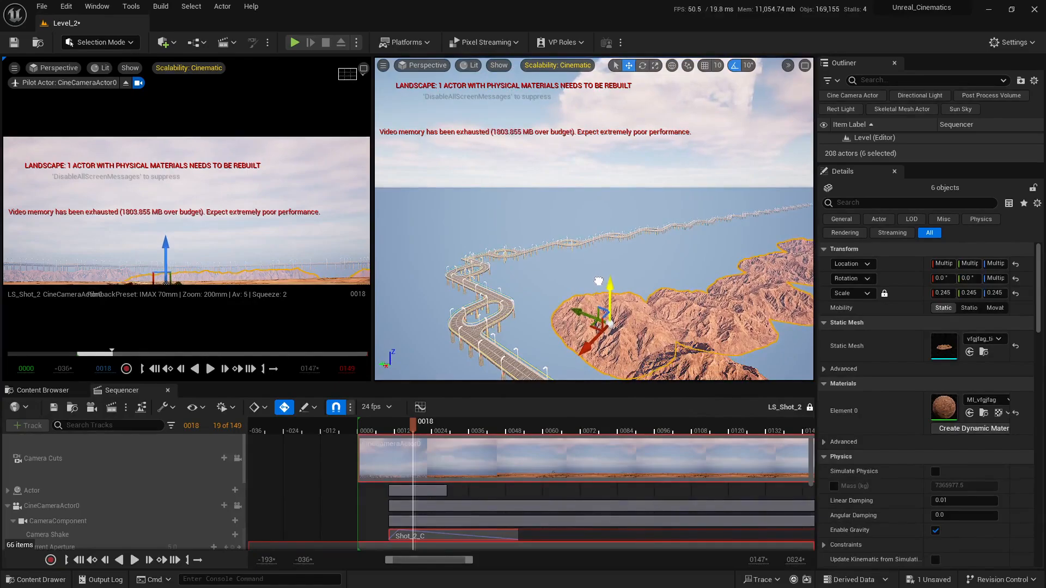
Raise the duplicated rock formation at the road-corner end of the new row to a Z location of about -749
right_click_drag(599, 281, 501, 261)
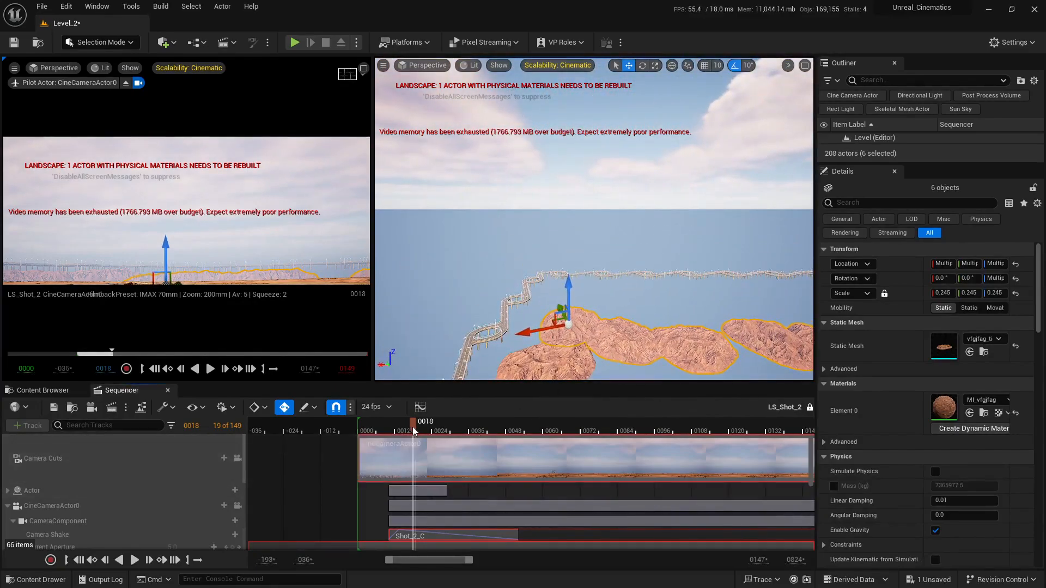
mouse_move(413, 427)
left_mouse_down()
mouse_move(423, 428)
mouse_move(406, 428)
mouse_move(415, 433)
left_mouse_up()
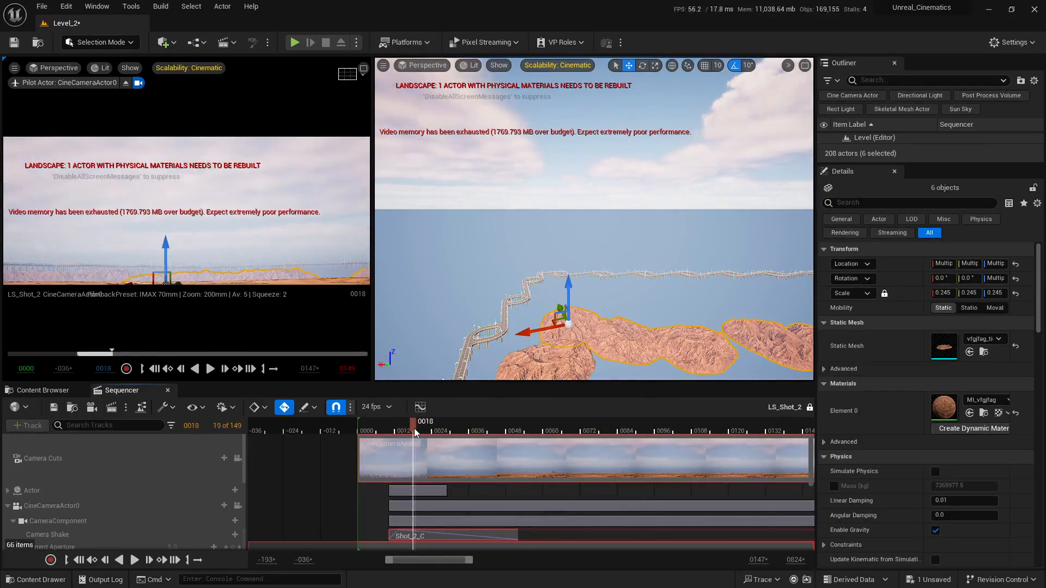
right_click_drag(561, 327, 517, 335)
mouse_move(627, 313)
right_mouse_down()
mouse_move(619, 304)
mouse_move(635, 322)
mouse_move(643, 316)
mouse_move(621, 317)
right_mouse_up()
left_click(605, 322)
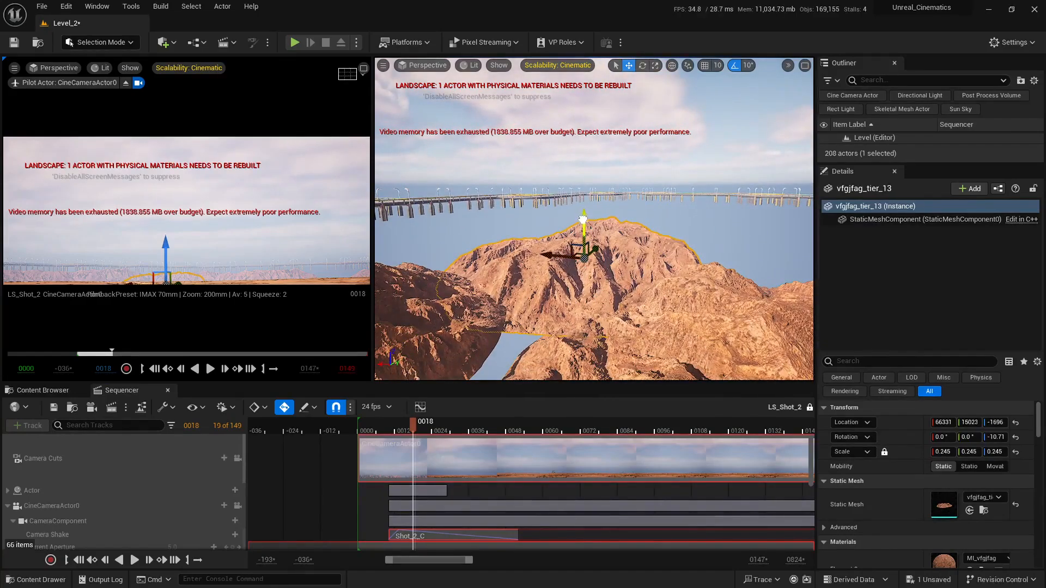
left_click_drag(583, 219, 598, 211)
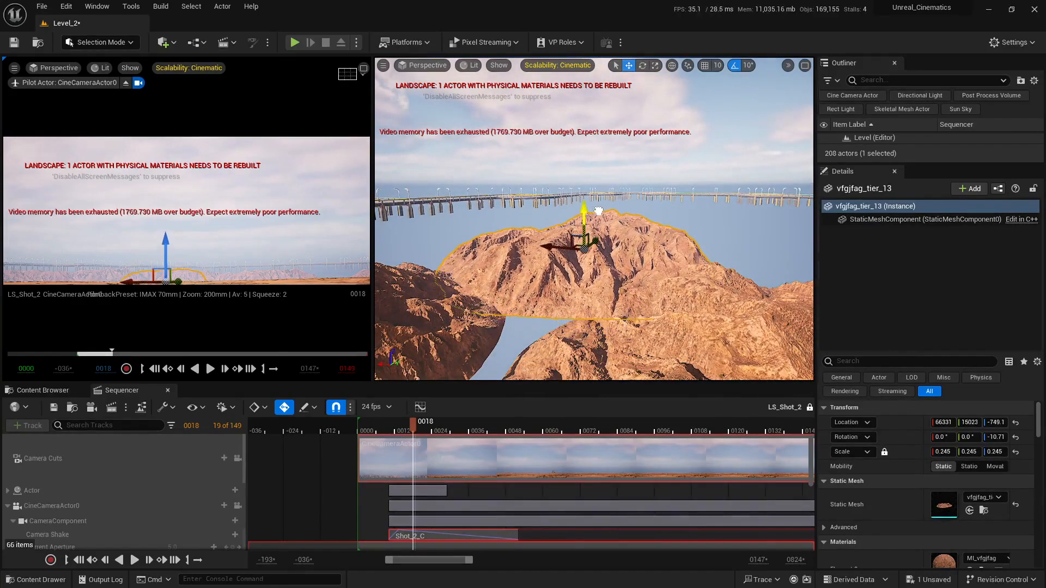
key("Escape")
Raise the second rock formation of the new row, vfgjfag_tier_12, to a Z location of about -1503
right_click_drag(695, 293, 636, 275)
left_click(634, 272)
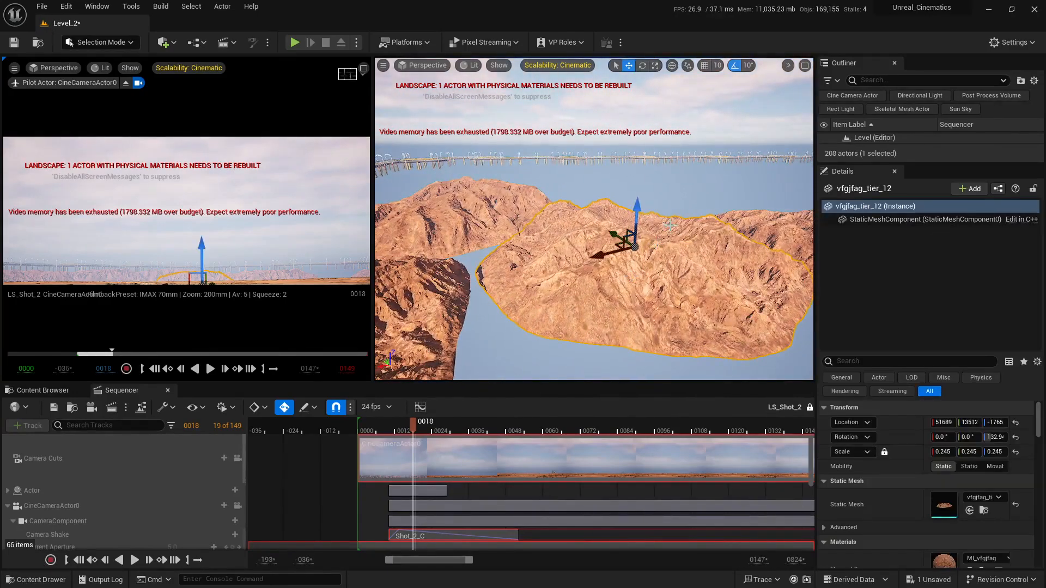
left_click_drag(638, 203, 641, 201)
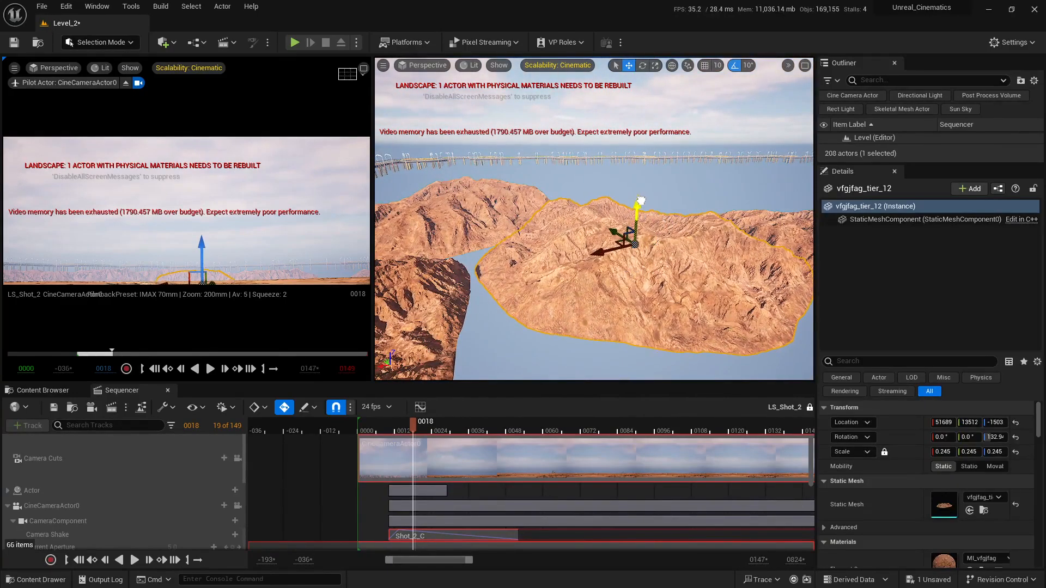
key("Escape")
Raise the third rock formation of the new row, vfgjfag_tier_11, to a Z location of about -1145
right_click_drag(641, 201, 608, 242)
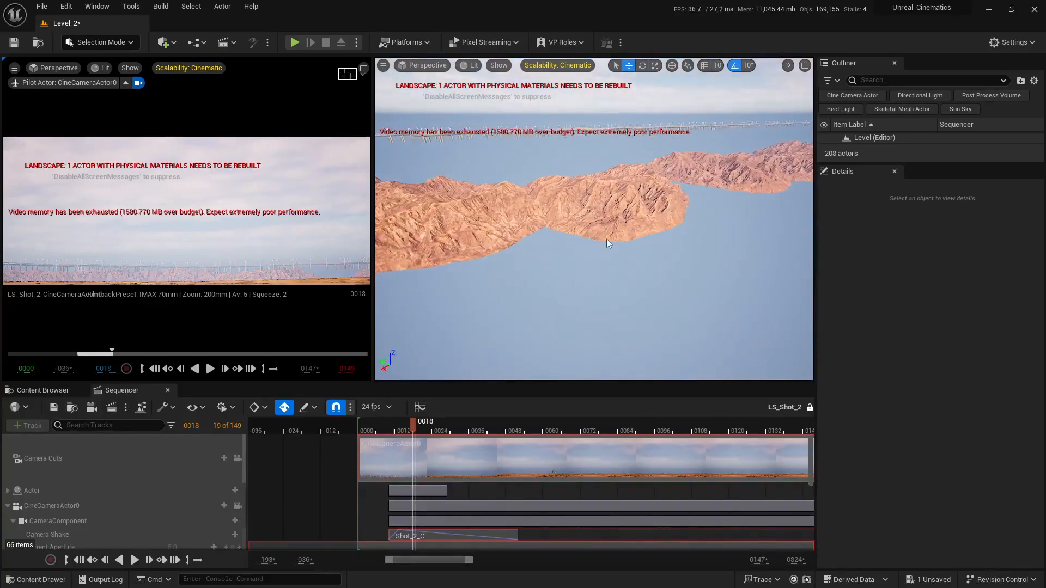
left_click(608, 243)
key("f")
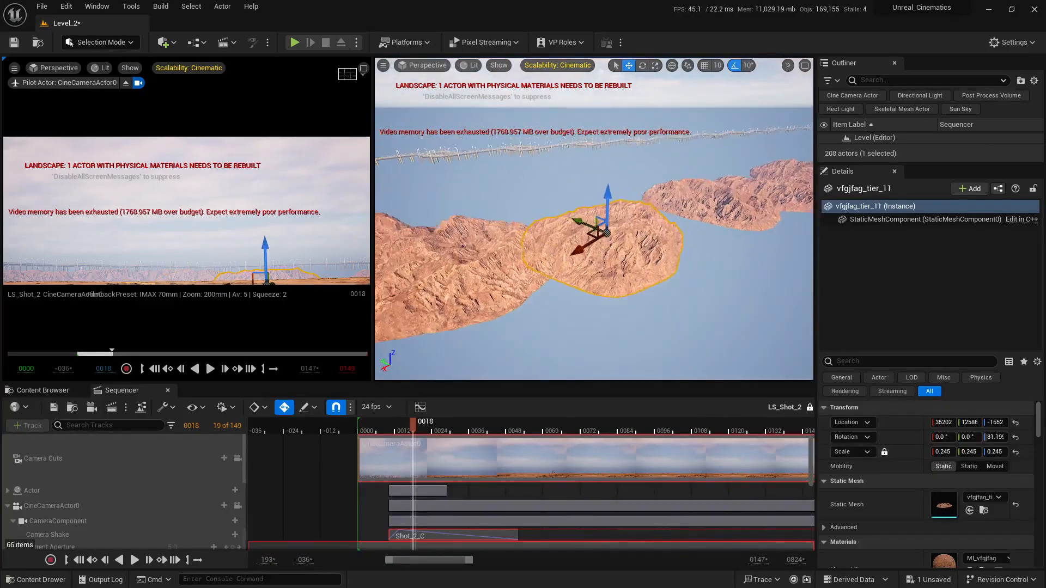
right_click_drag(608, 242, 610, 199)
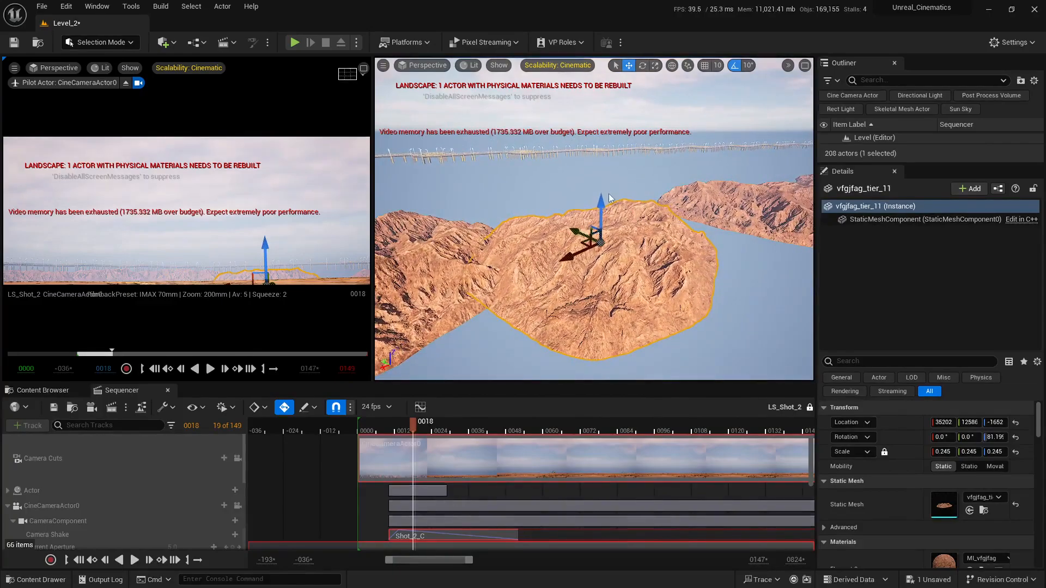
left_click_drag(603, 209, 606, 204)
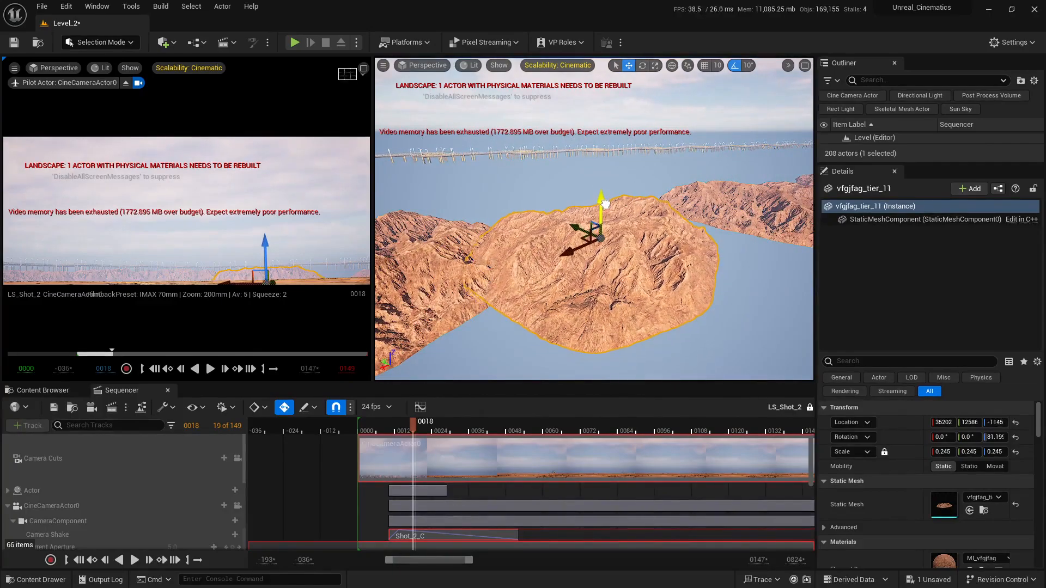
key("Escape")
At frame 0020 of LS_Shot_2, move the other three duplicated formations together to overlap the adjusted group and raise them slightly
right_click_drag(605, 205, 633, 205)
left_click(537, 267)
right_click_drag(537, 267, 537, 297)
left_click(639, 271, "ctrl")
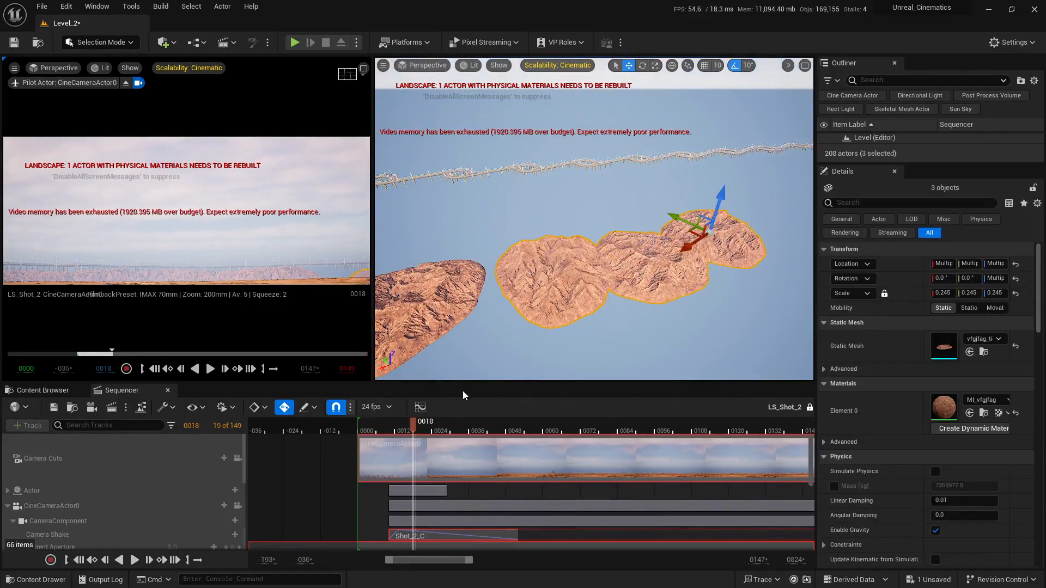
left_click_drag(408, 428, 420, 427)
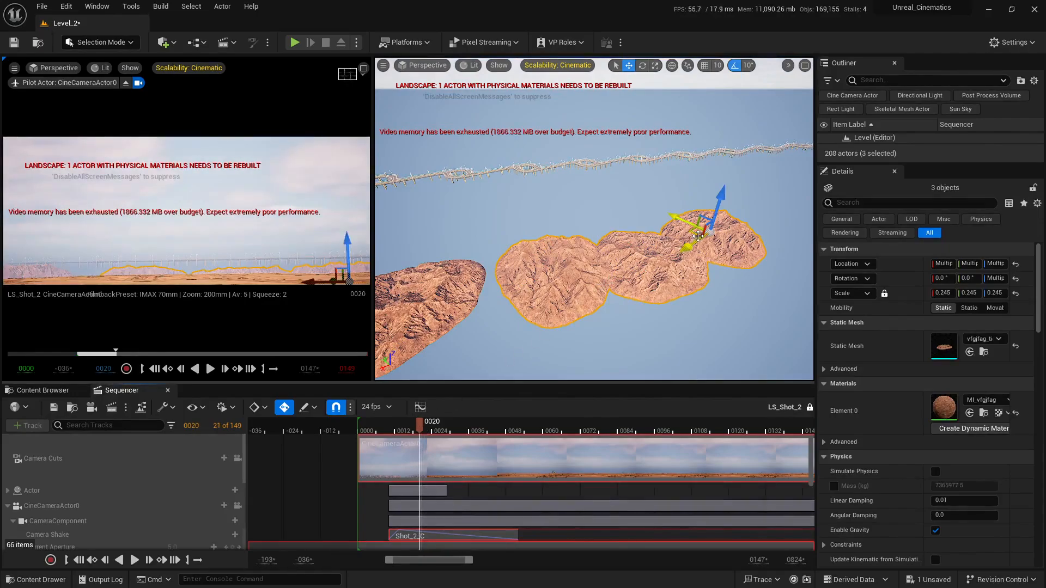
left_click_drag(692, 234, 650, 230)
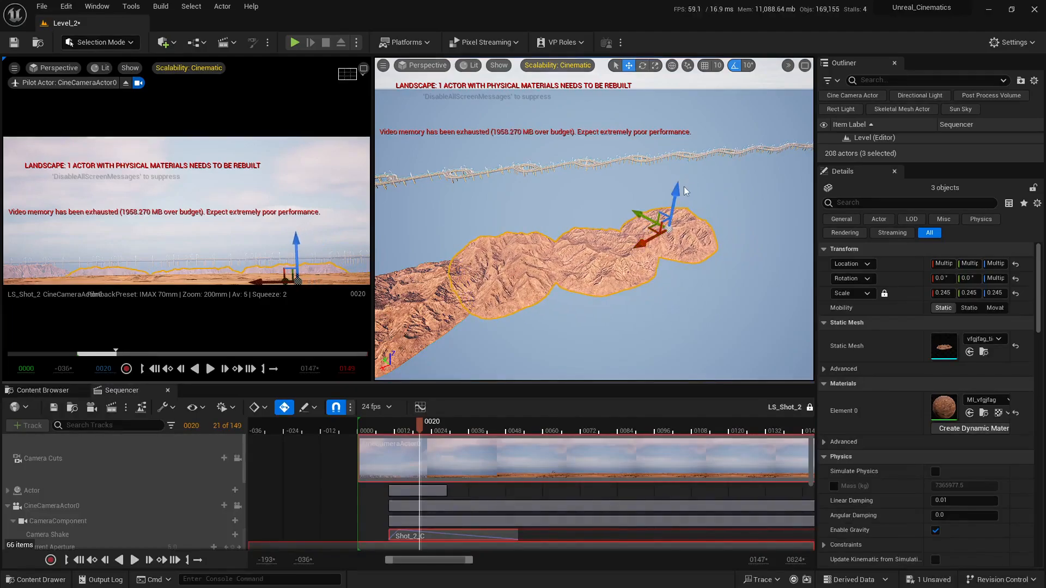
left_click_drag(676, 191, 654, 195)
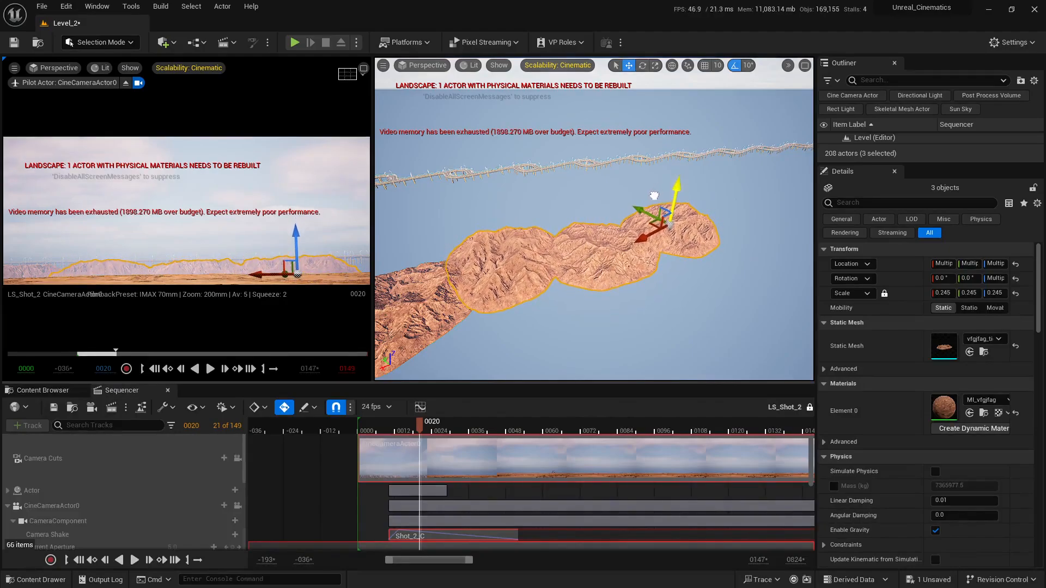
left_click_drag(637, 237, 633, 212)
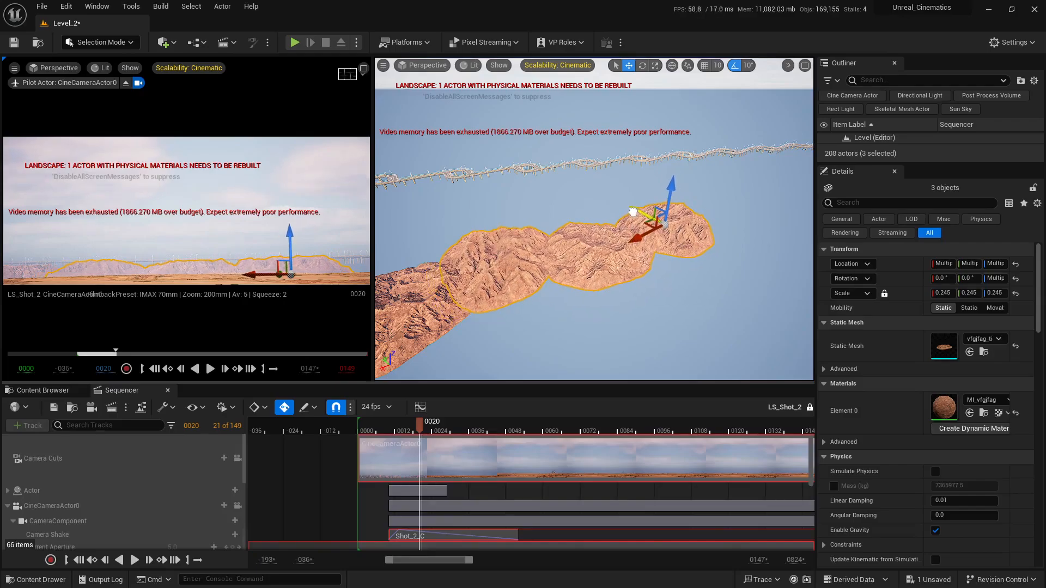
Rotate the formation joining the two groups, vfgjfag_tier_10, about the vertical axis and lower it to a Z location of about -1346
key("Escape")
right_click_drag(586, 238, 542, 219)
left_click(523, 307)
right_click_drag(523, 311, 524, 321)
key("e")
left_click_drag(478, 286, 568, 305)
key("w")
left_click_drag(528, 204, 525, 213)
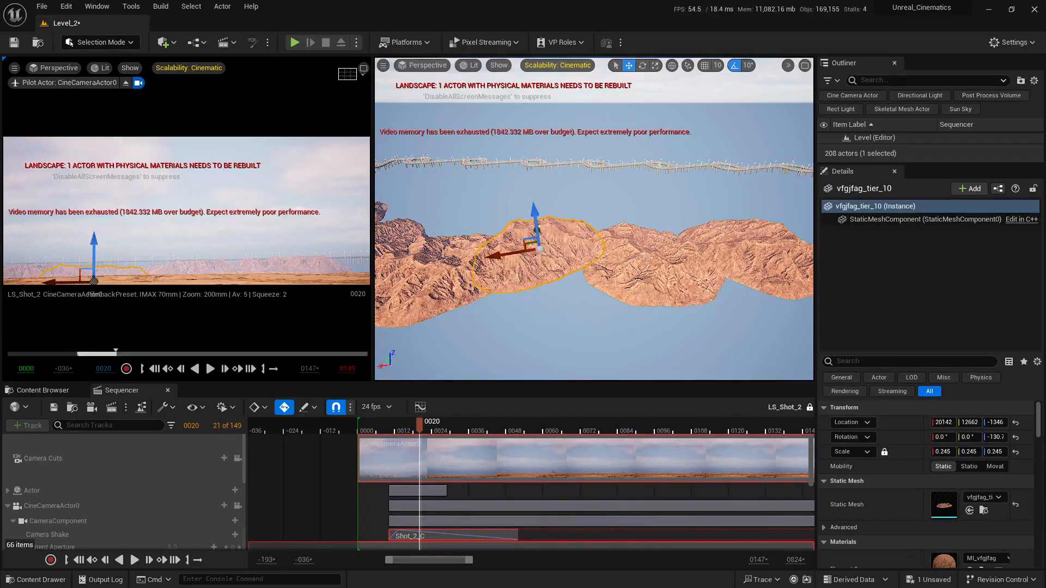
Shift the neighbouring formation vfgjfag_tier_9 into overlap with vfgjfag_tier_10 and lower it to a Z location of about -1339
left_click(626, 252)
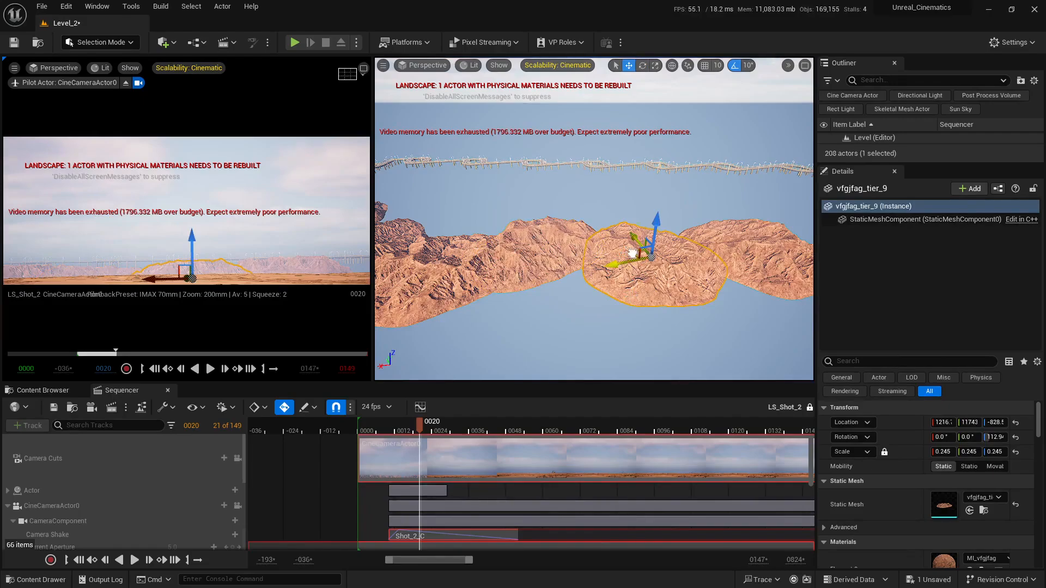
left_click_drag(632, 253, 613, 255)
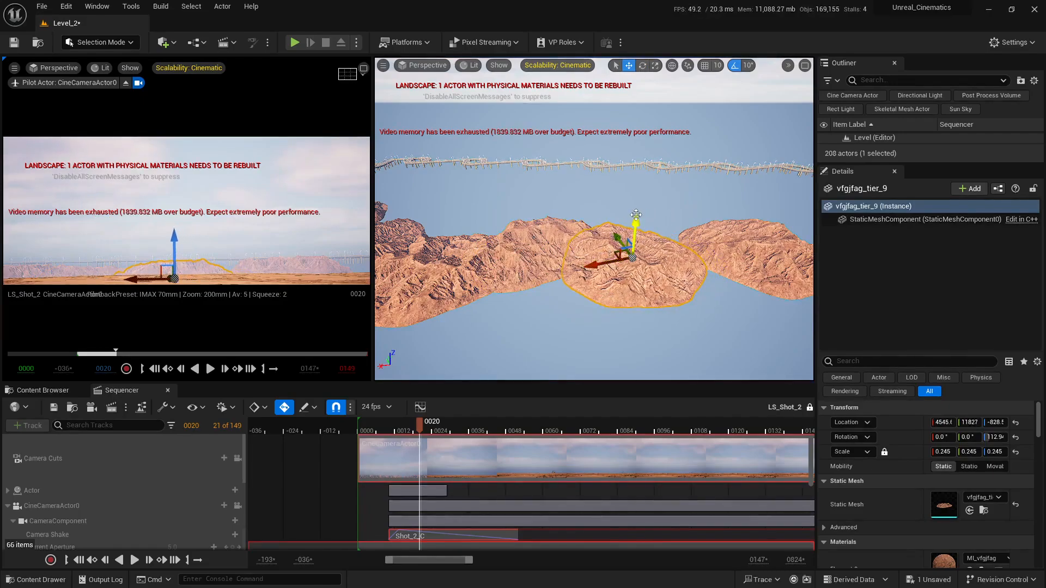
left_click_drag(636, 215, 632, 219)
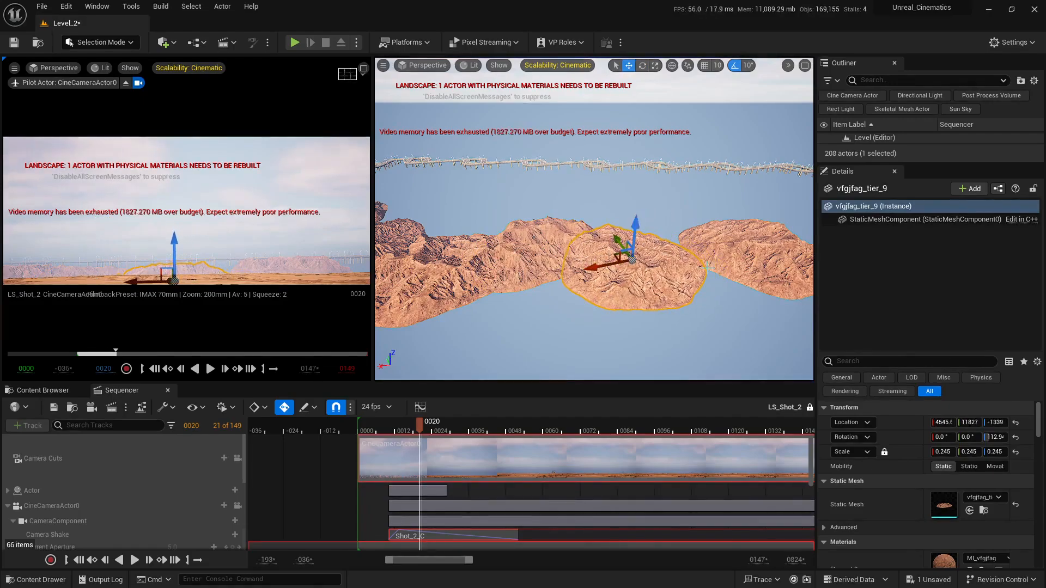
Rotate the outermost formation of the row, vfgjfag_tier_8, about the vertical axis and lower it to a Z location of about -1391
left_click(719, 231)
key("d")
right_click_drag(718, 229, 722, 240)
right_click_drag(659, 249, 659, 249)
key("w")
left_click_drag(581, 269, 566, 321)
key("e")
key("d")
right_click_drag(565, 321, 557, 325)
left_click_drag(614, 301, 610, 276)
key("w")
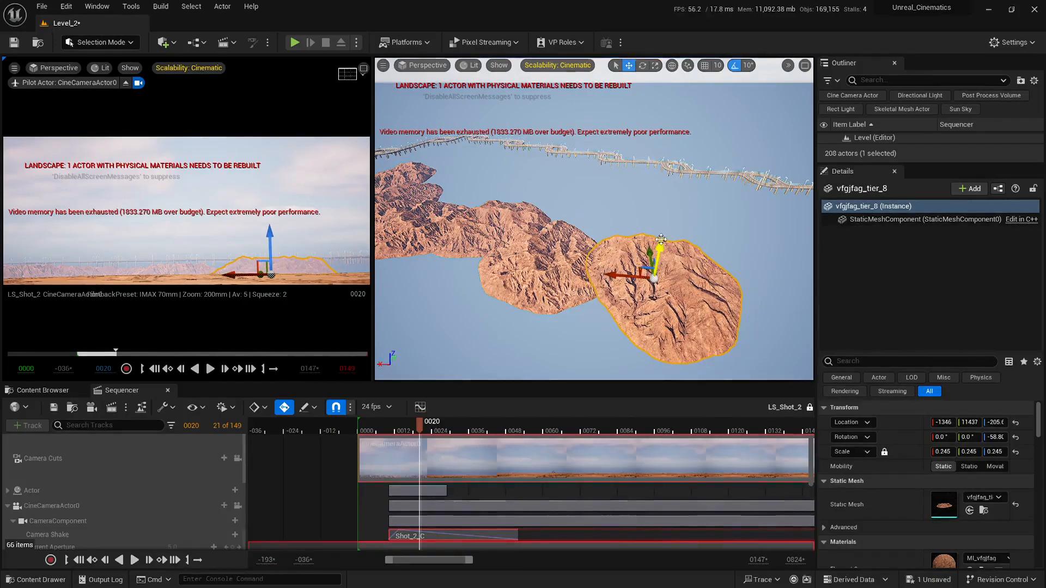
left_click_drag(661, 239, 652, 248)
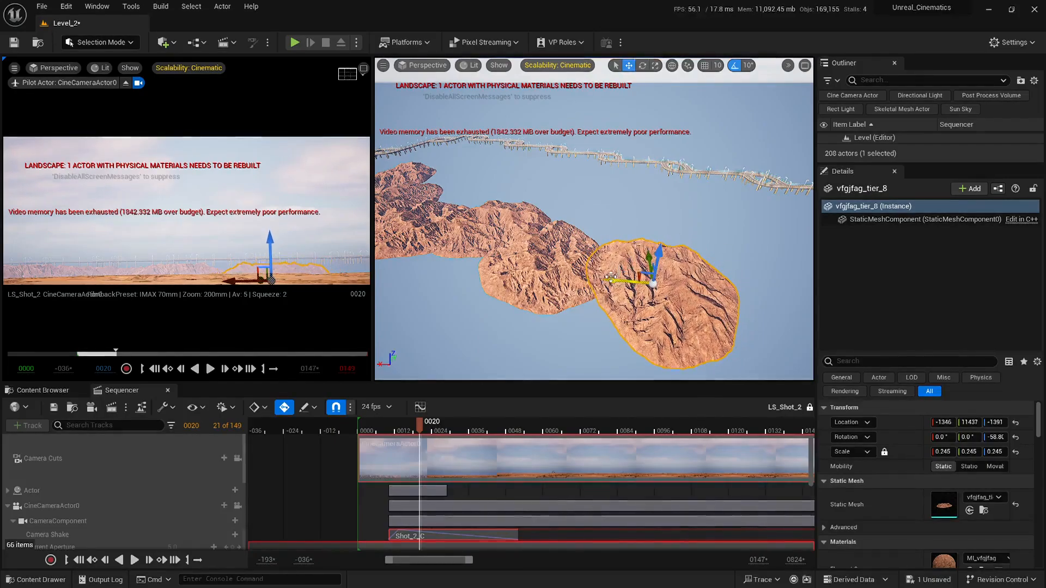
Shift vfgjfag_tier_8 toward the row, move the neighbouring vfgjfag_tier_9 into closer overlap with it, and raise vfgjfag_tier_9 to a Z location of about -1220
left_click_drag(611, 278, 593, 279)
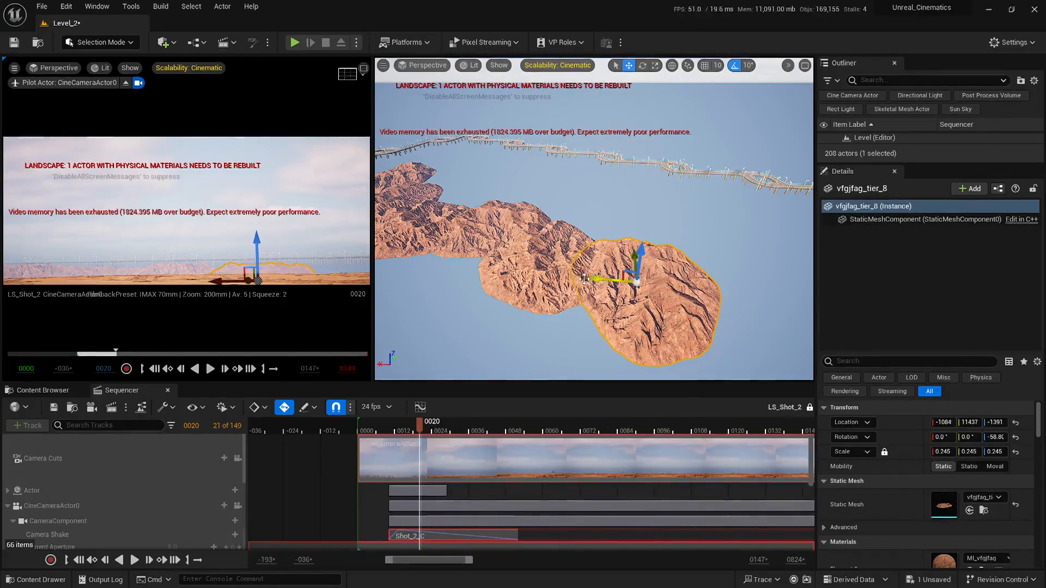
left_click(536, 269)
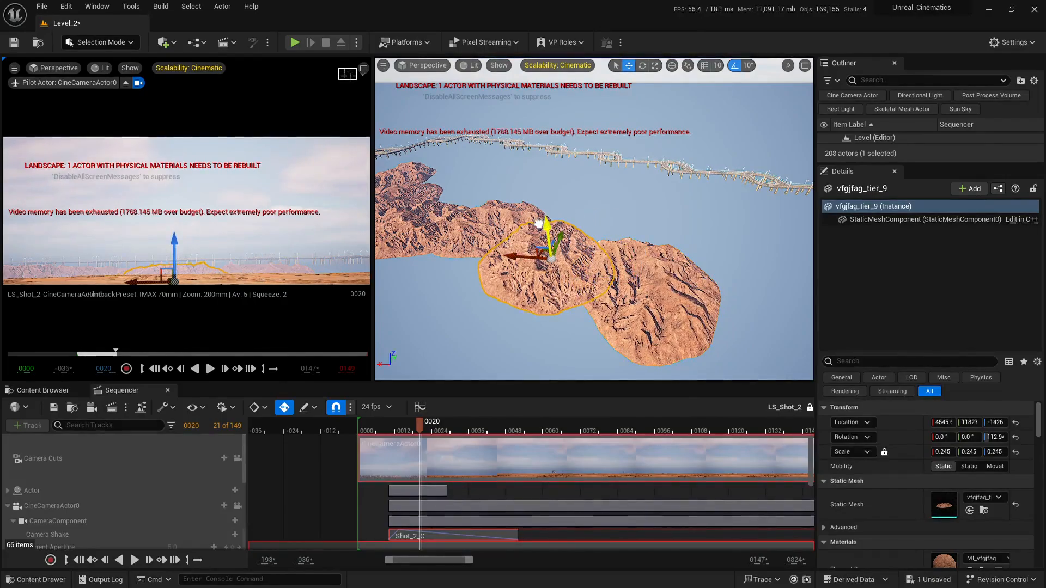
left_click_drag(539, 223, 526, 251)
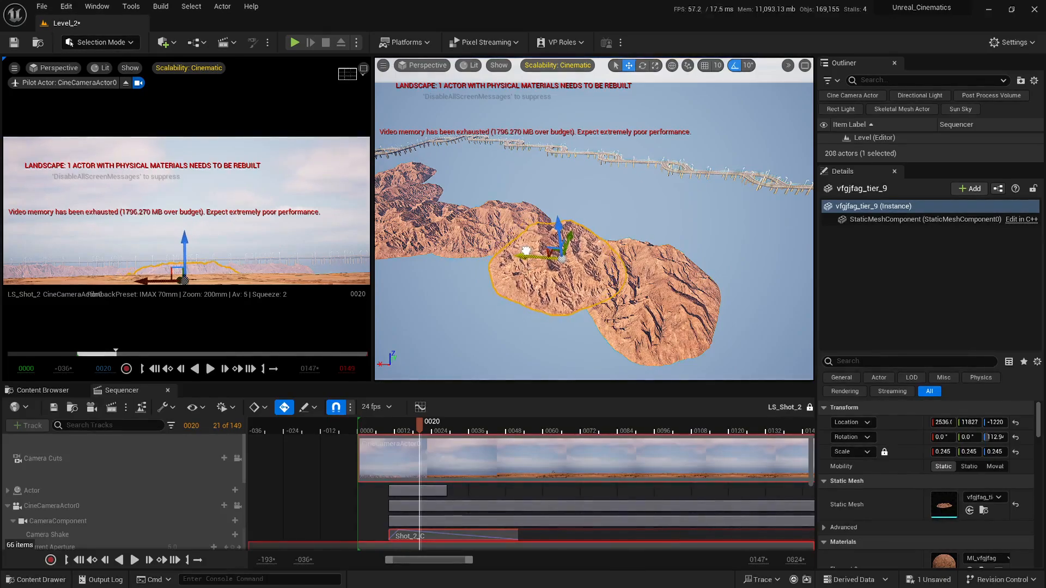
left_click(507, 176)
right_click_drag(534, 170, 476, 360)
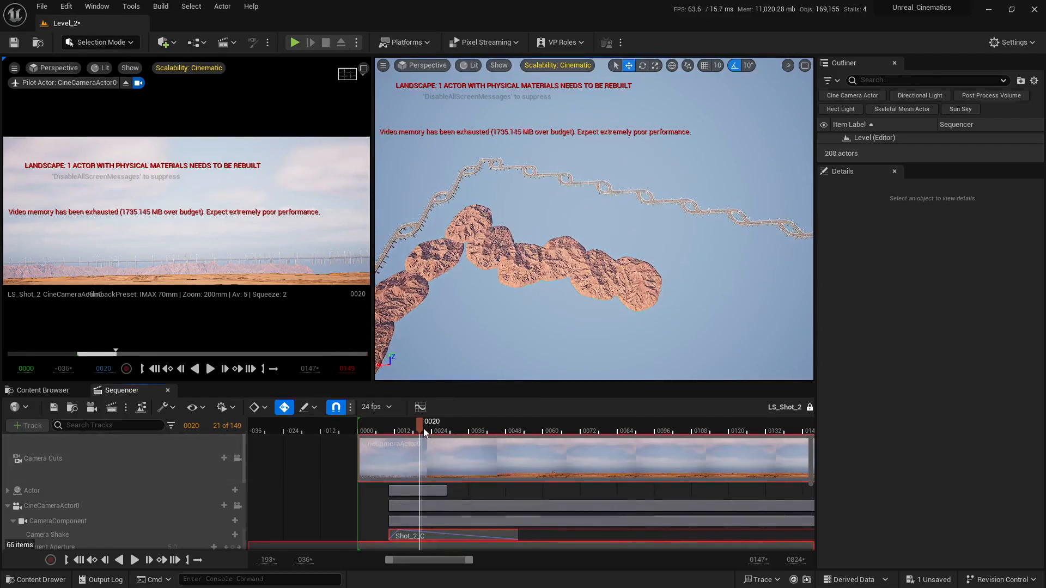
At frame 0022, duplicate the six formations at the row's outer end and move the copies outward to extend the row
left_click_drag(424, 428, 429, 430)
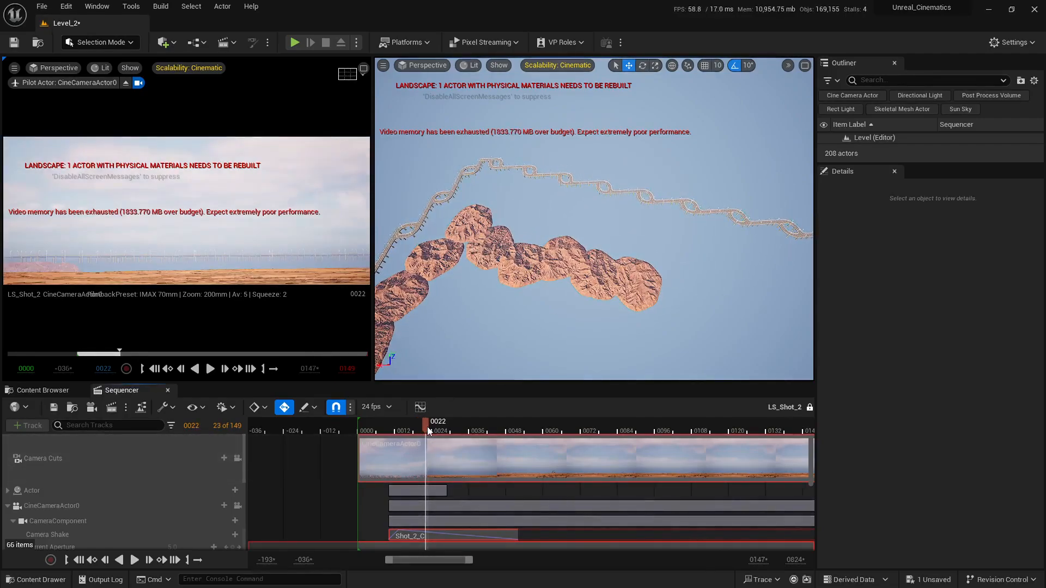
left_click(634, 288)
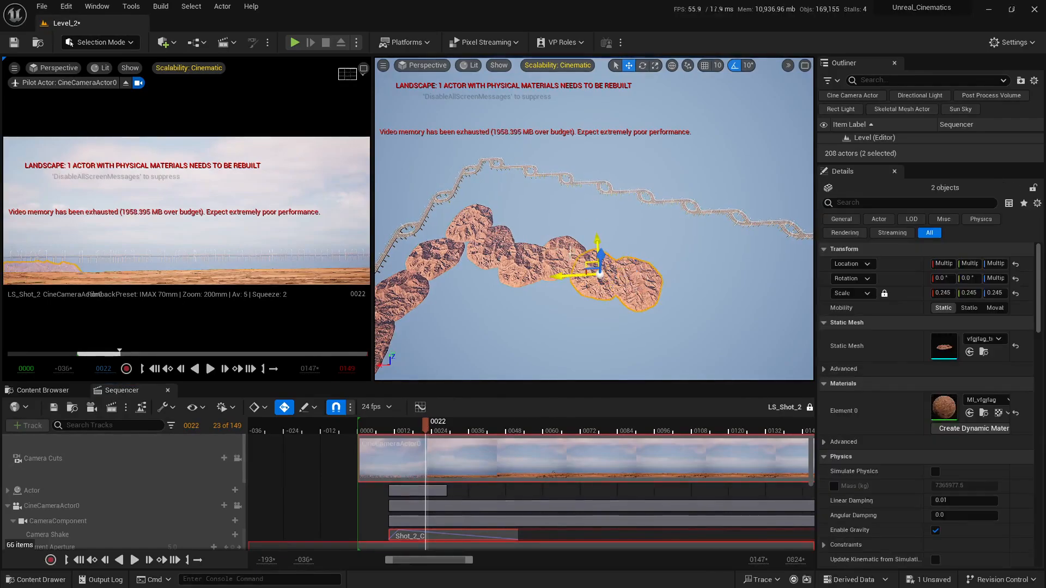
left_click(514, 264, "ctrl")
left_click(494, 245, "ctrl")
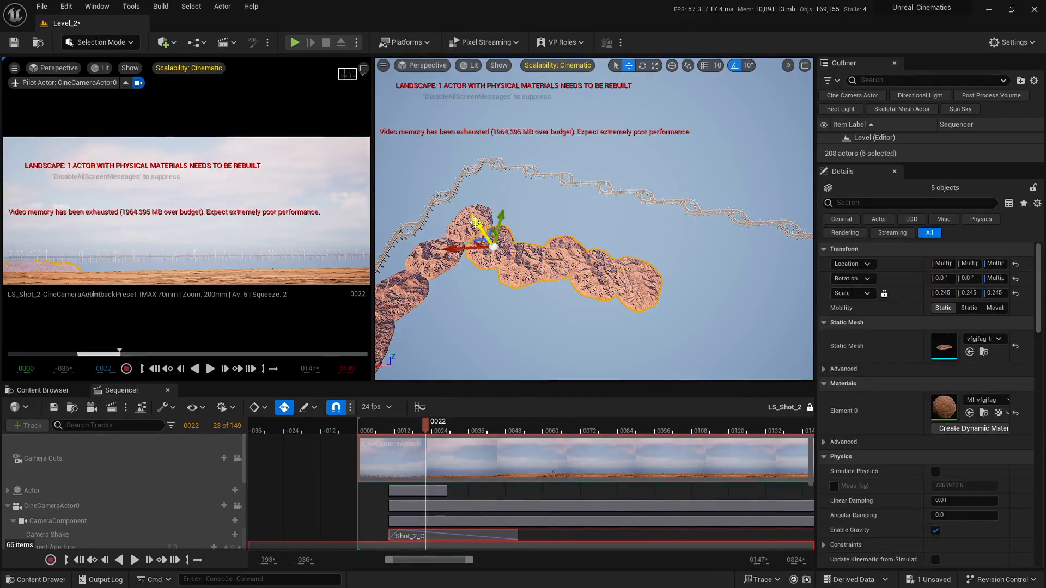
left_click(471, 209, "ctrl")
right_click_drag(619, 212, 637, 169)
right_click_drag(571, 223, 551, 234)
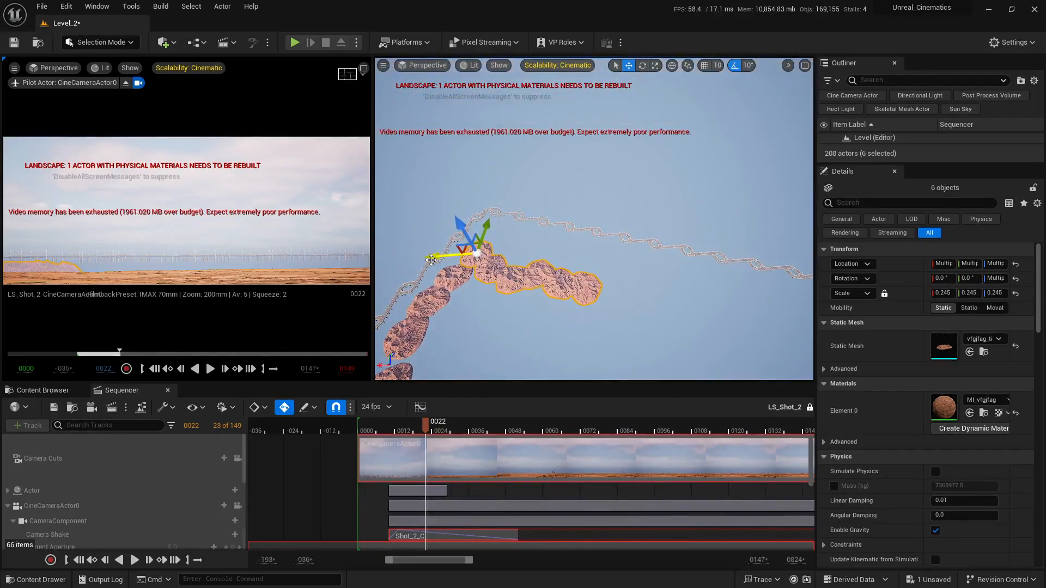
left_click_drag(436, 257, 463, 261, "alt")
left_click_drag(535, 269, 599, 282, "alt")
left_click_drag(636, 208, 612, 257)
left_click_drag(647, 294, 576, 348)
Rotate the six copies together about the vertical axis and move them outward so they continue from the end of the existing row
key("e")
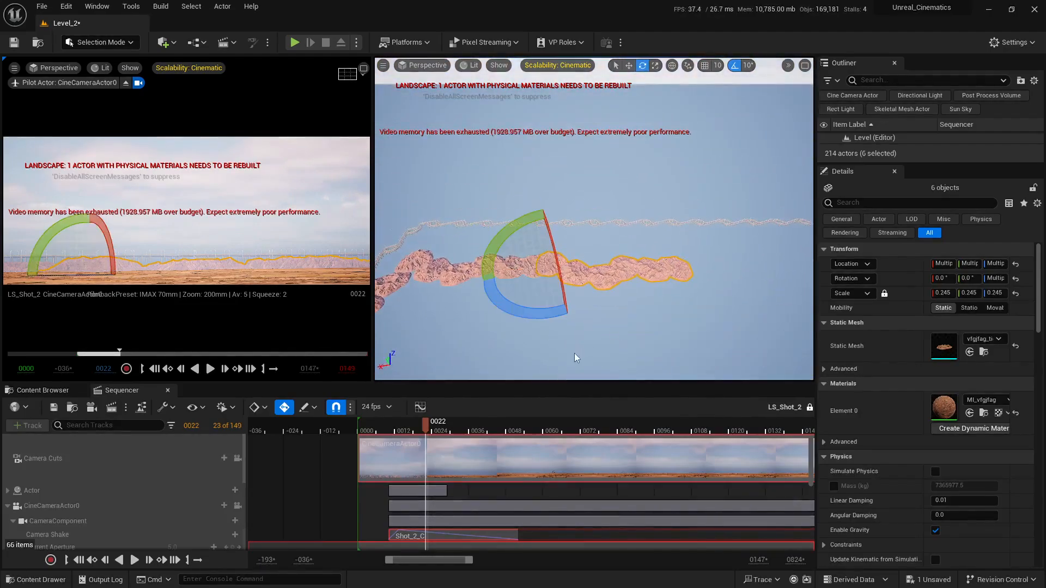
left_click_drag(544, 319, 602, 248)
key("w")
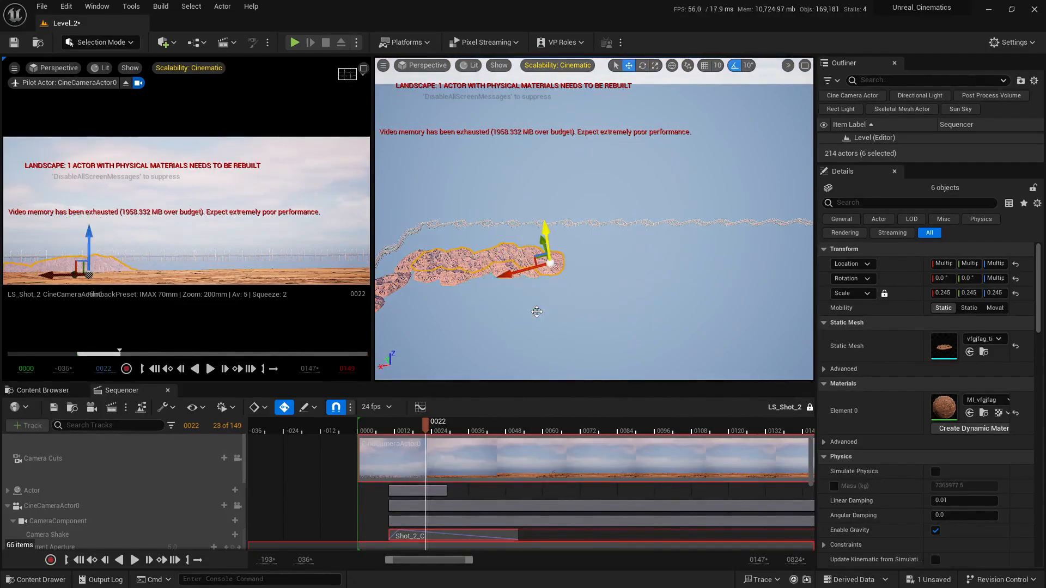
right_click_drag(557, 279, 610, 294)
left_click_drag(565, 267, 693, 243)
left_click(614, 322)
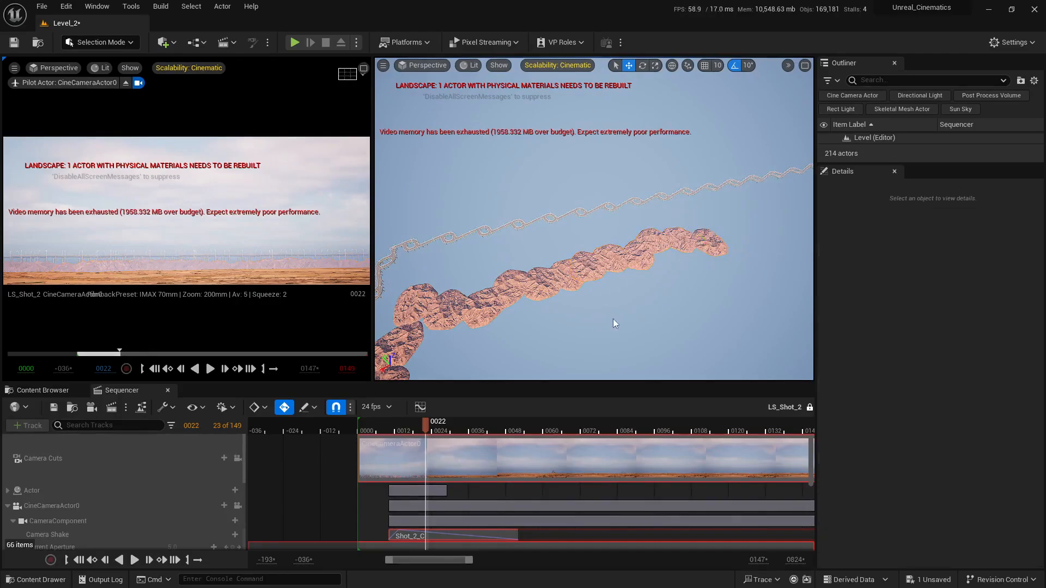
At frame 0025, shift vfgjfag_tier_18 slightly along the row and raise it to a Z location of about -1071
right_click_drag(615, 322, 580, 281)
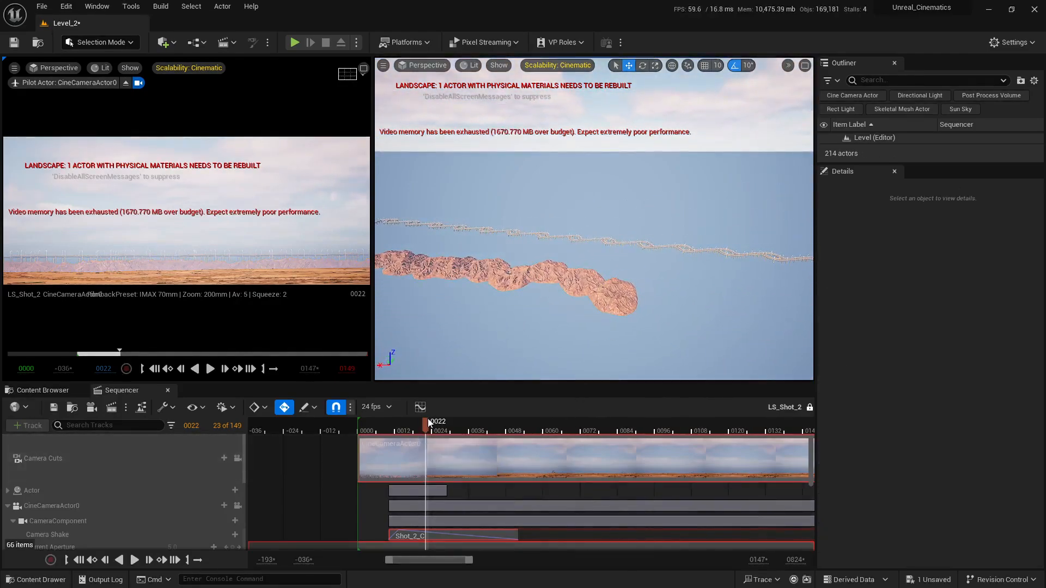
left_click_drag(429, 424, 436, 425)
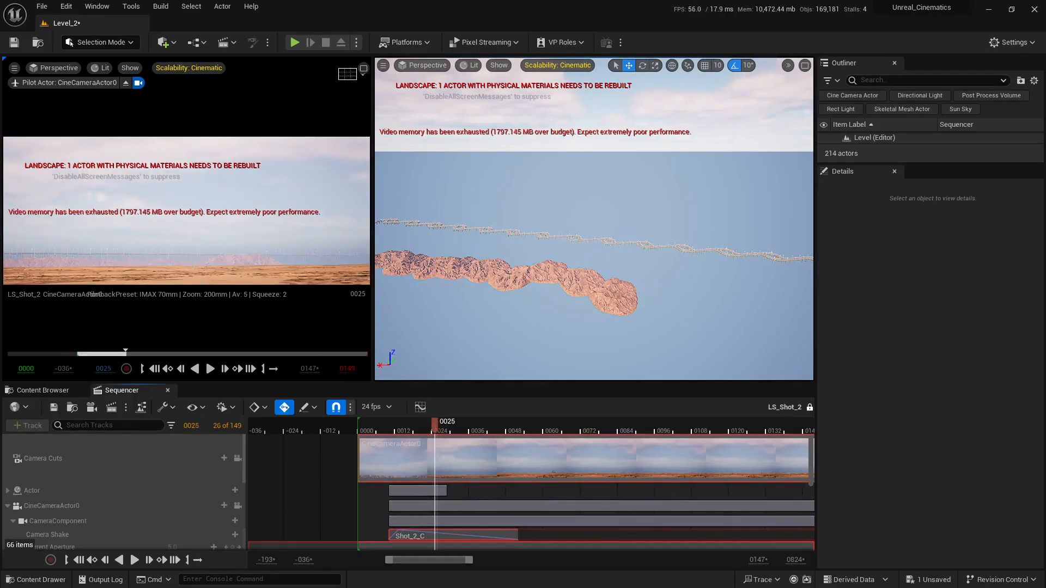
left_click(194, 268)
right_click_drag(637, 316, 626, 272)
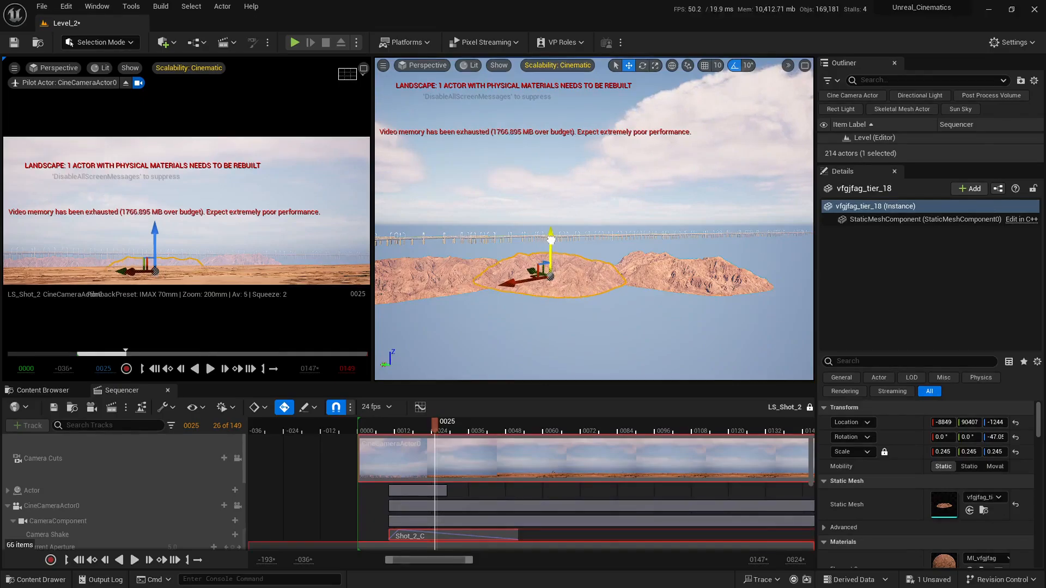
right_click_drag(536, 277, 536, 319)
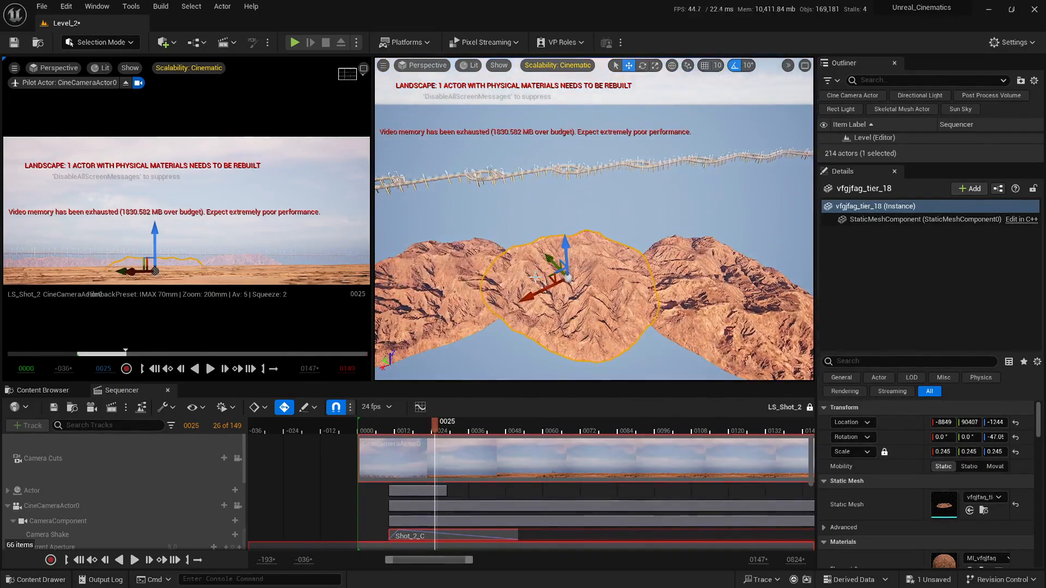
left_click_drag(550, 278, 557, 278)
key("Escape")
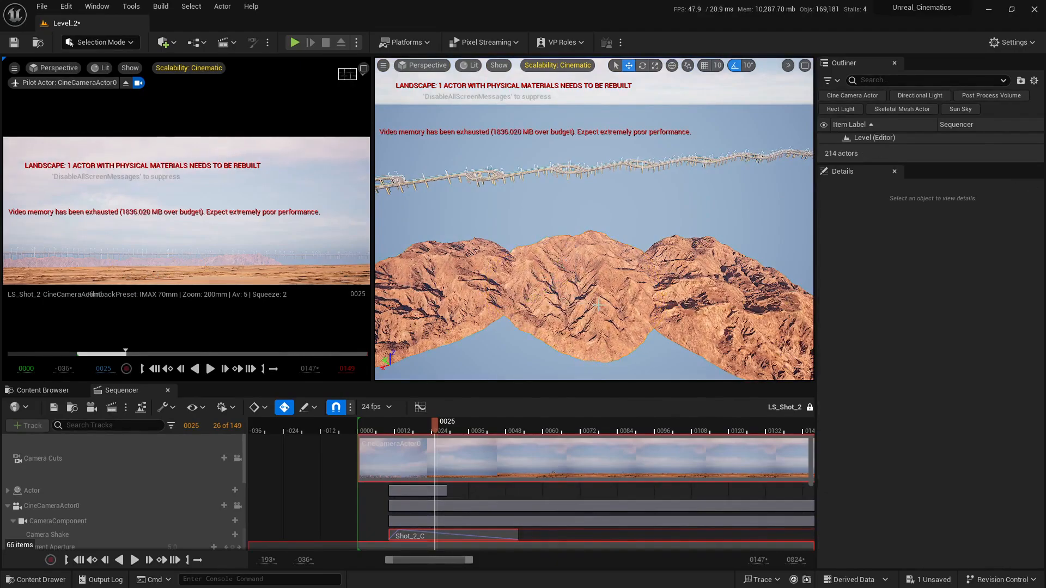
left_click(594, 285)
left_click_drag(569, 243, 548, 251)
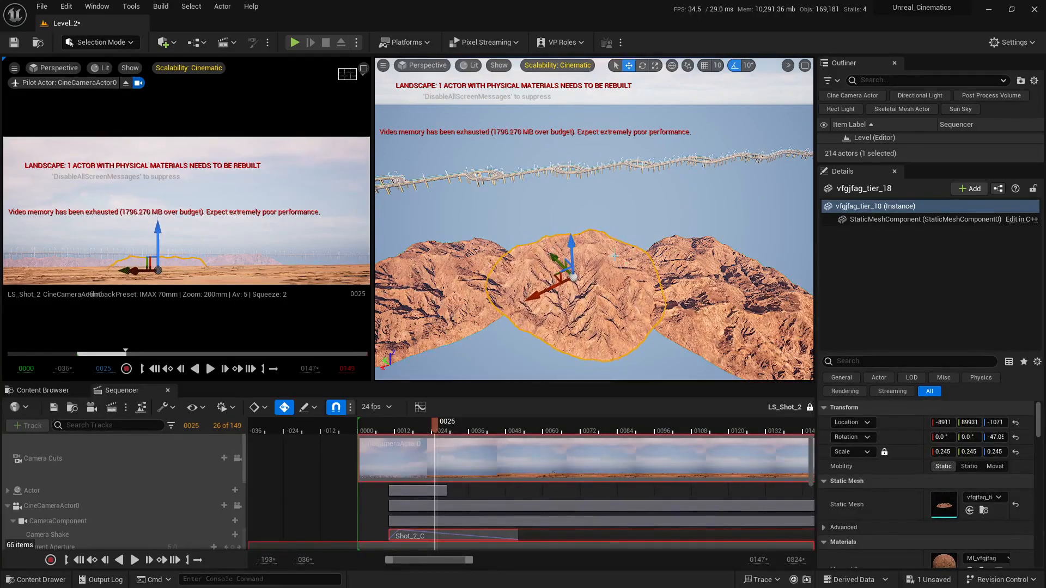
key("Escape")
Lower the outermost formation of the row, vfgjfag_tier_19, to a Z location of about -1580
key("s")
right_click_drag(638, 297, 660, 265)
key("w")
left_click(612, 299)
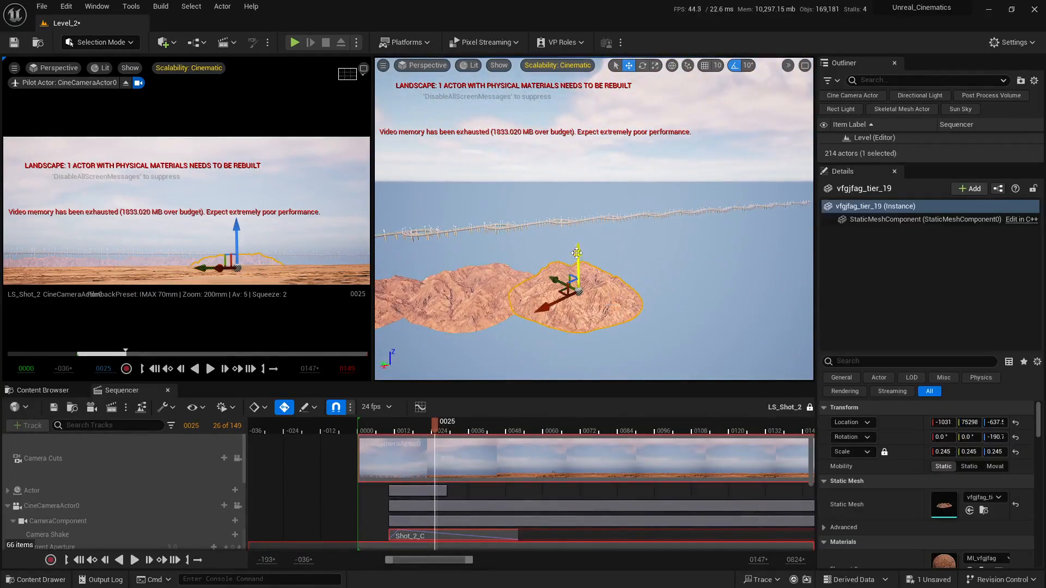
left_click_drag(577, 253, 566, 255)
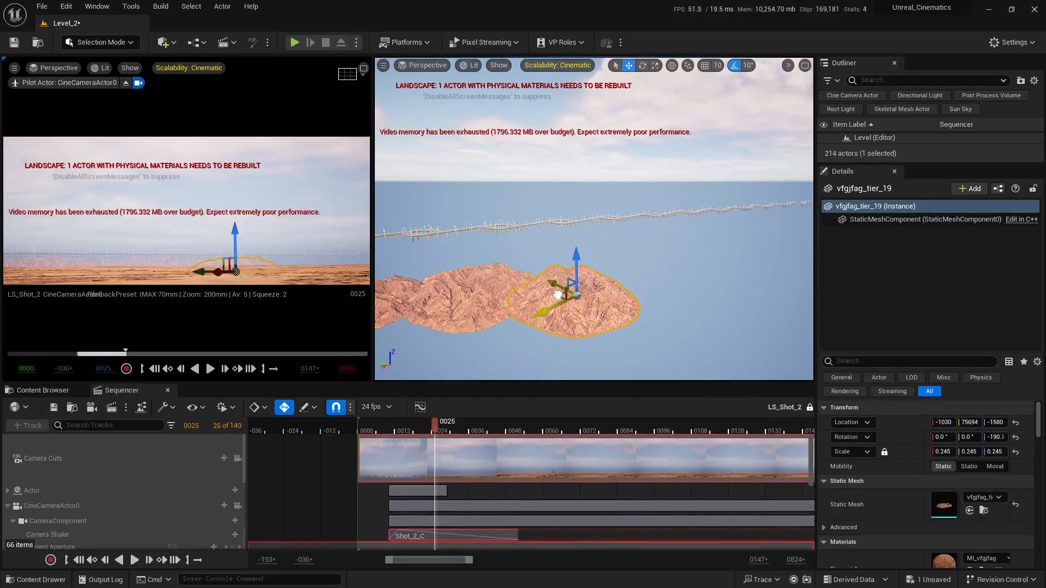
left_click(678, 316)
Slide vfgjfag_tier_19 inward along the row to a Y location of about 77564 so it overlaps its neighbour more
key("s")
right_click_drag(678, 316, 592, 293)
key("w")
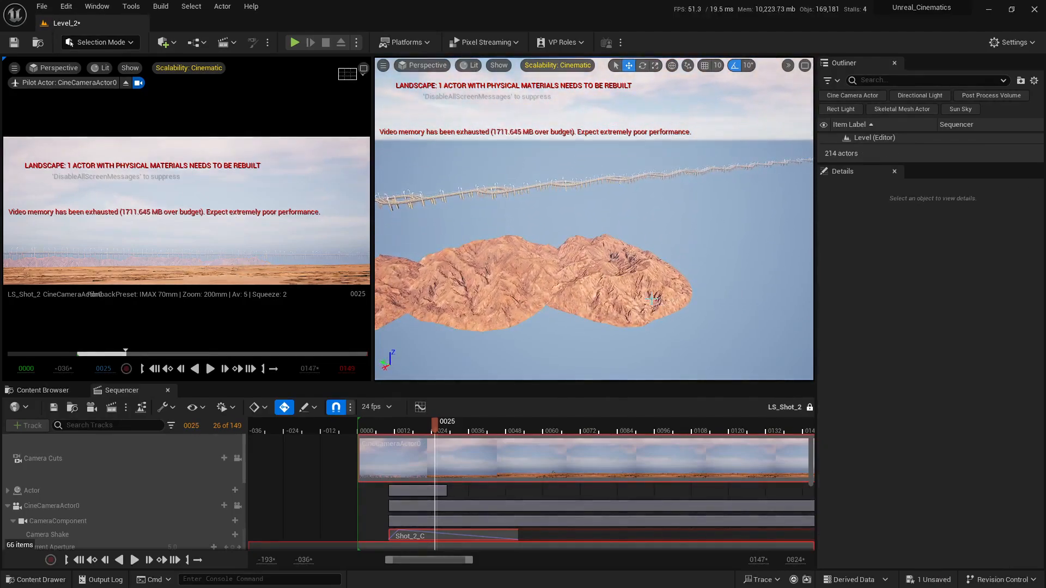
left_click(593, 293)
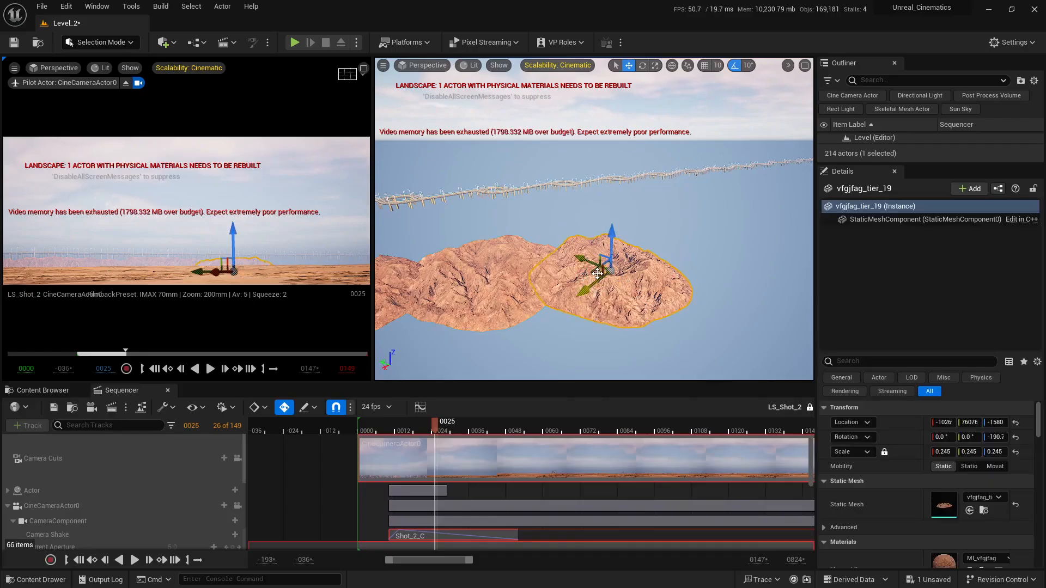
left_click_drag(597, 273, 585, 274)
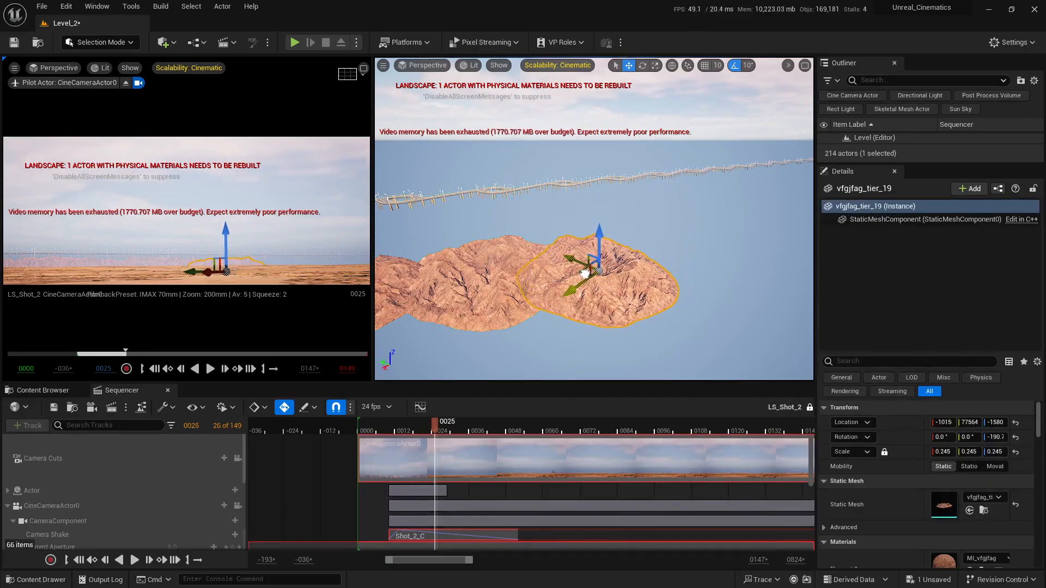
left_click(515, 374)
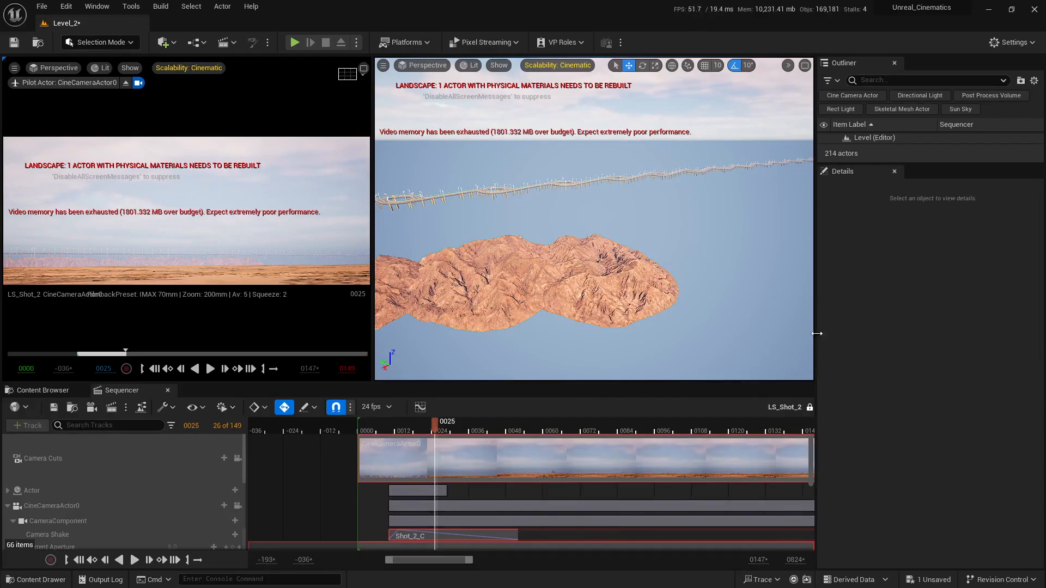
Widen both viewports to the full window width and nudge the outermost formation of the row vertically
left_click_drag(816, 332, 1043, 333)
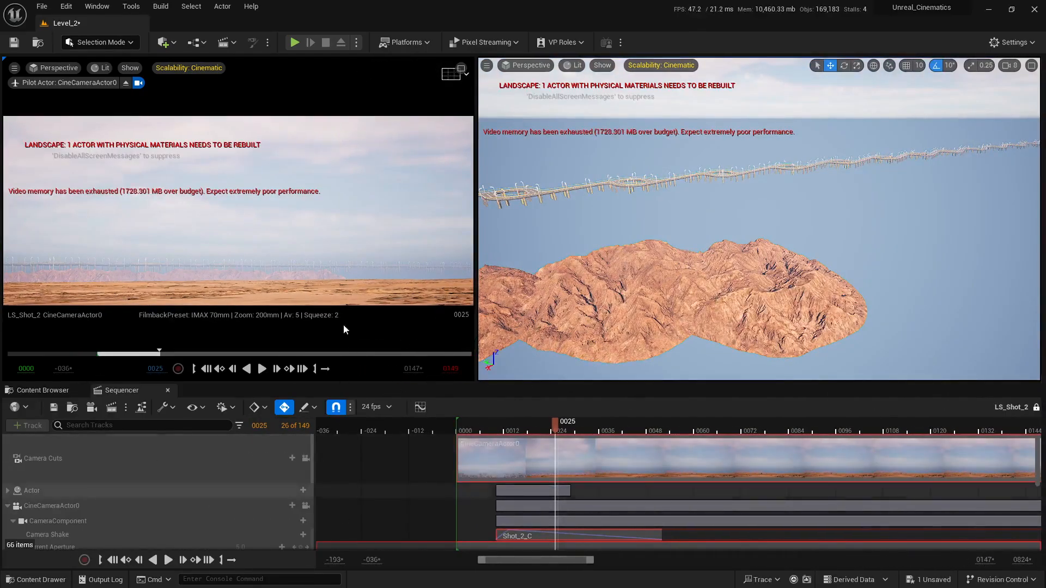
right_click_drag(775, 277, 682, 313)
key("s")
left_click(297, 275)
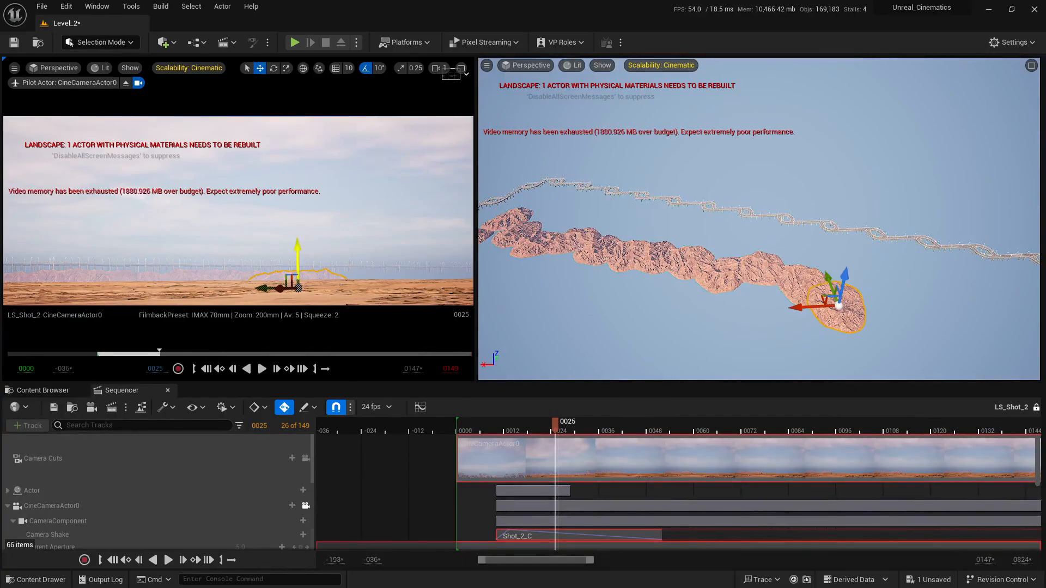
left_click_drag(290, 248, 288, 250)
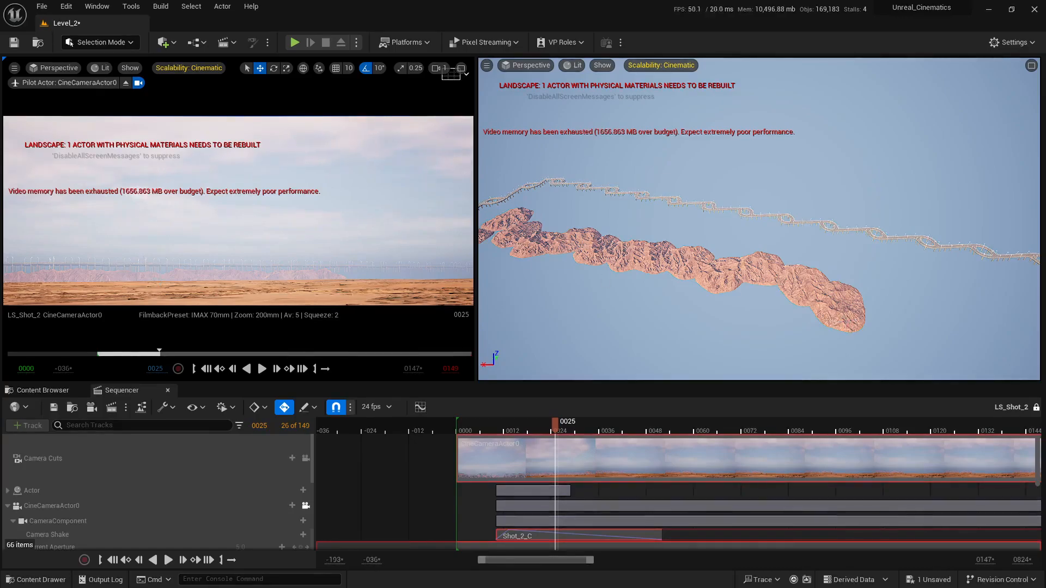
Slide the second-to-last formation of the row slightly inward, further into its inner neighbour
left_click(109, 270)
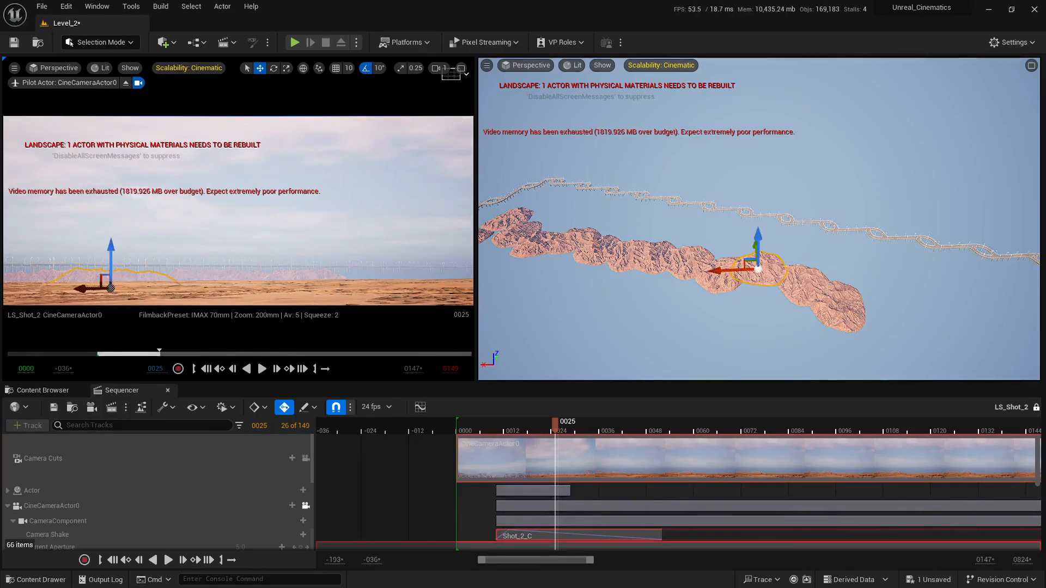
left_click_drag(110, 288, 211, 286)
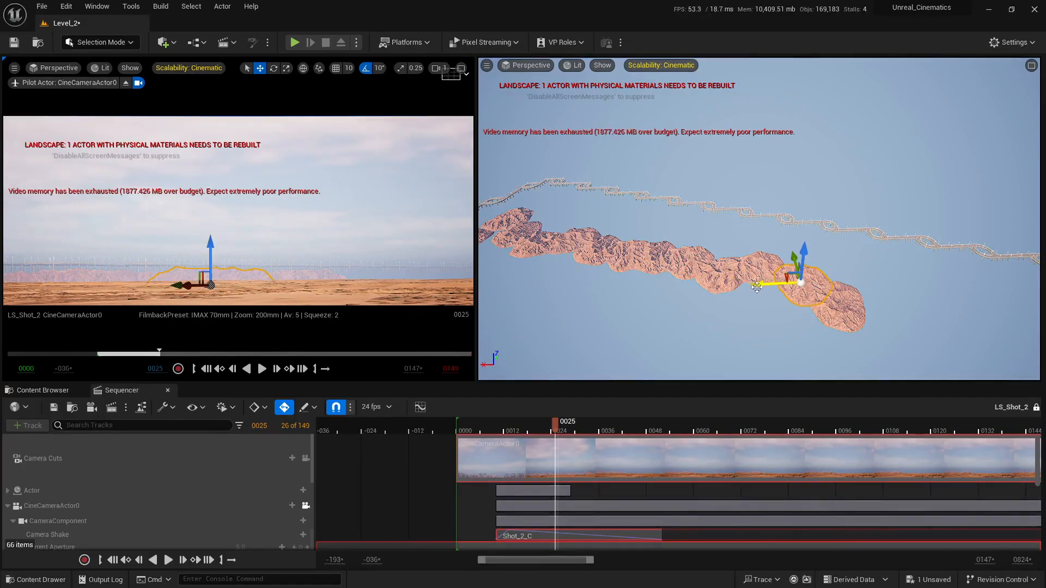
left_click_drag(756, 287, 750, 288)
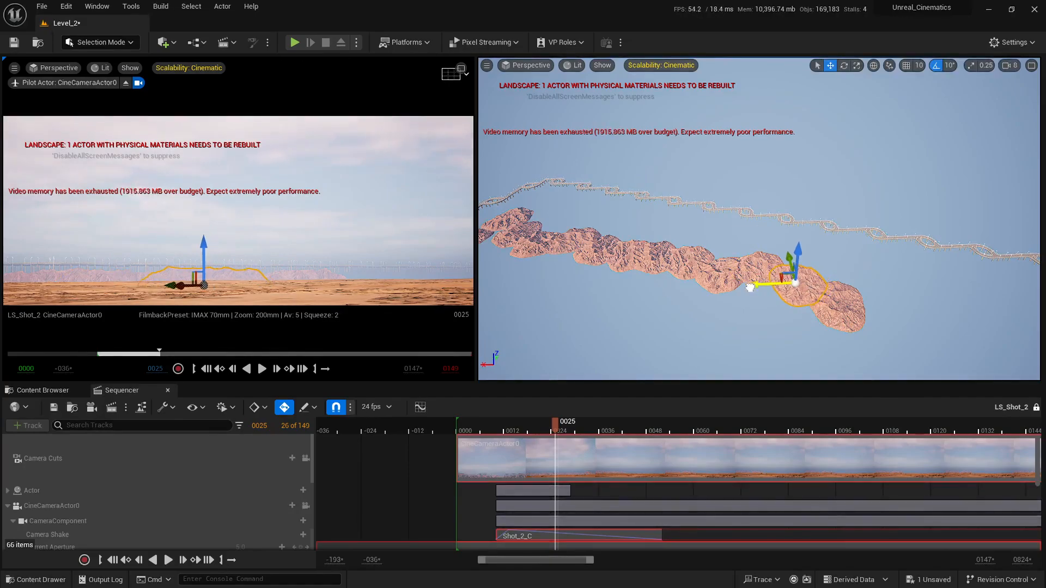
left_click(894, 292)
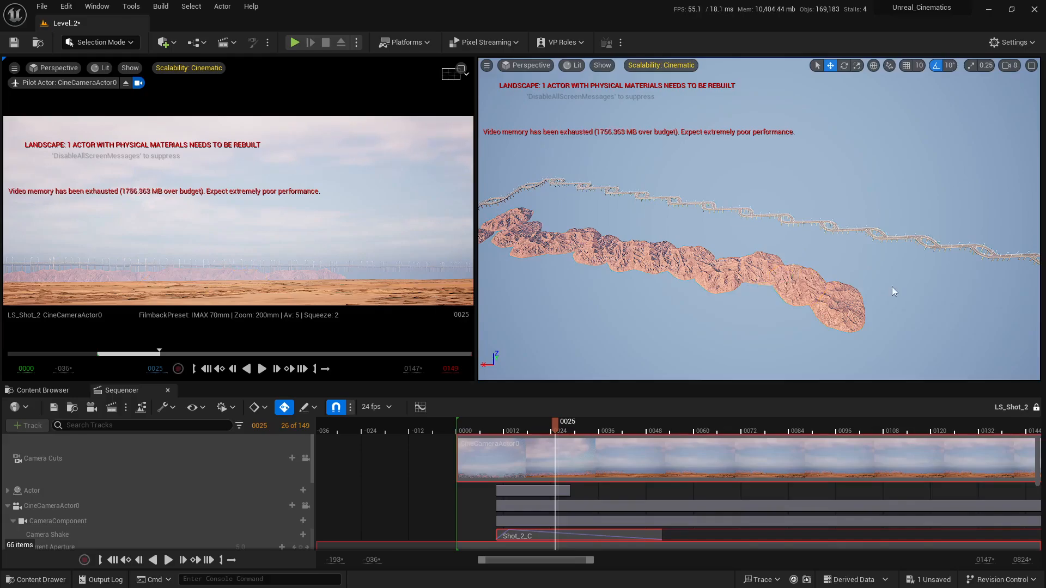
Focus on the outermost formation of the row and move it inward so it overlaps the second-to-last formation more deeply
left_click(833, 281)
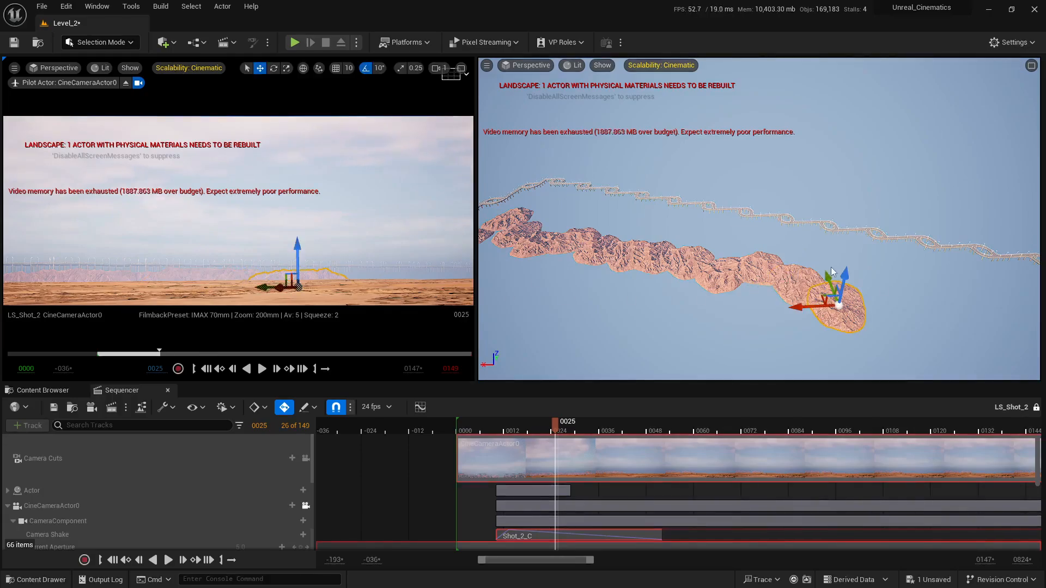
key("f")
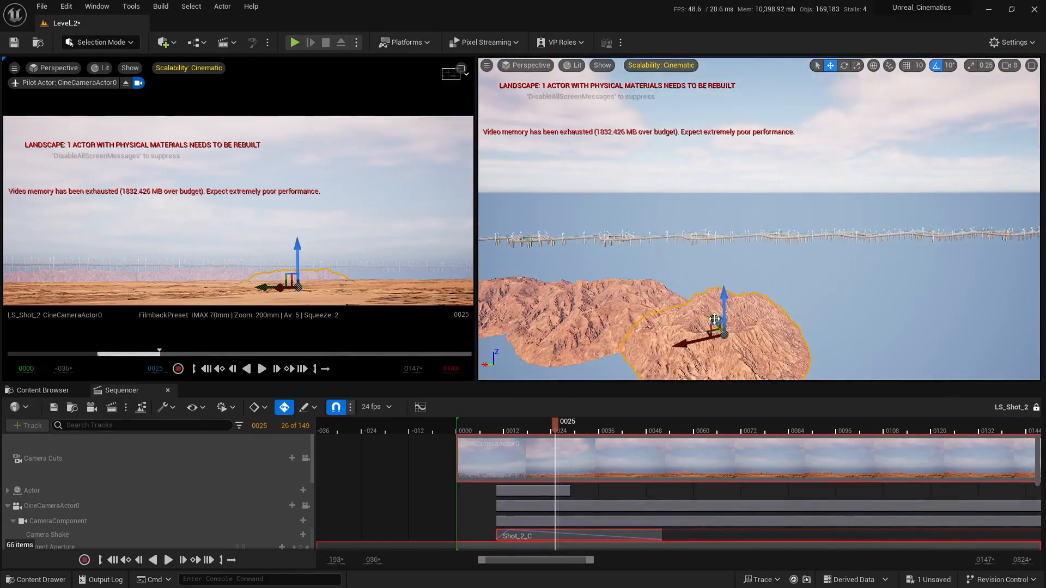
left_click_drag(715, 320, 674, 331)
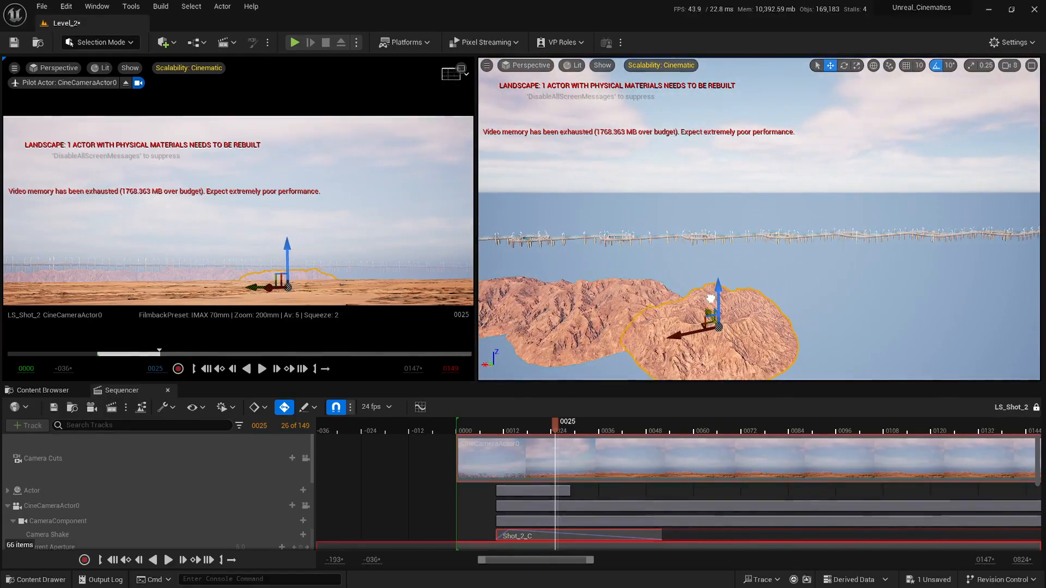
key("Delete")
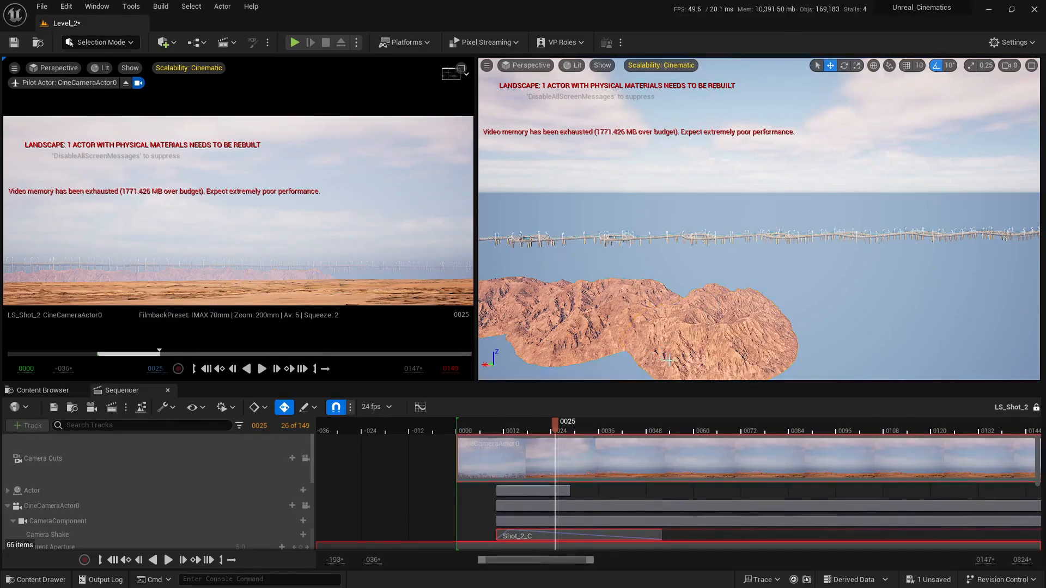
right_click_drag(707, 332, 810, 335)
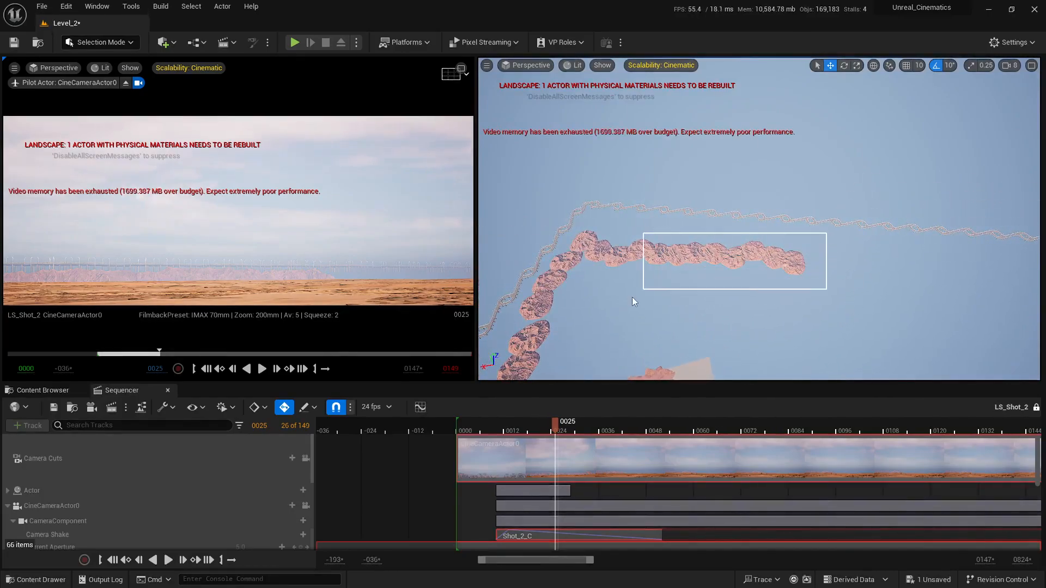
Select the outer stretch of the rock row and duplicate it farther along the elevated road
left_click_drag(633, 298, 601, 303, "ctrl+alt")
right_click_drag(600, 303, 659, 314)
left_click_drag(705, 275, 818, 248, "alt")
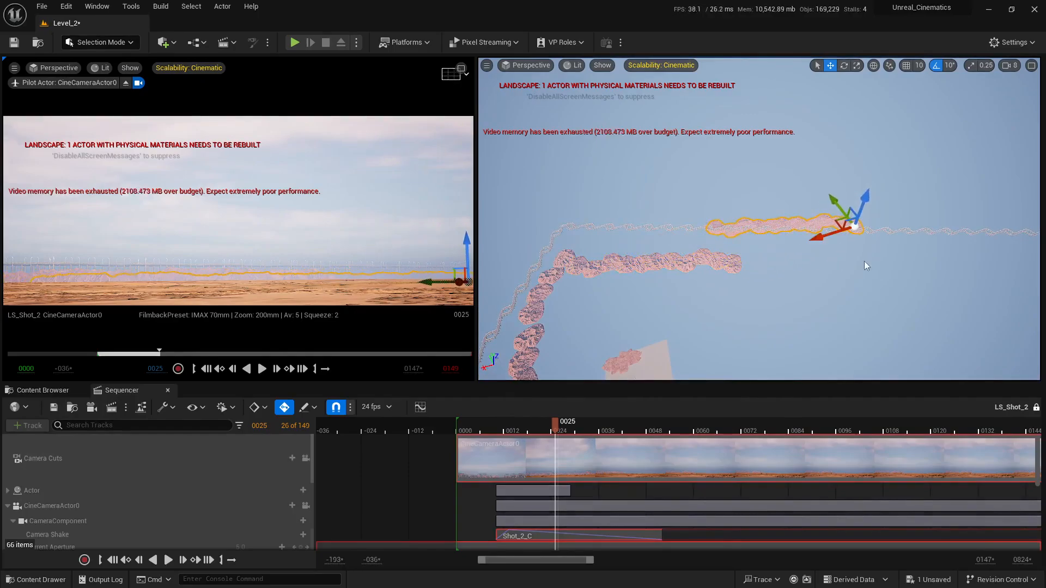
Move the duplicated stretch forward into line with the row so it overlaps and extends the row's outer end
right_click_drag(848, 241, 847, 240)
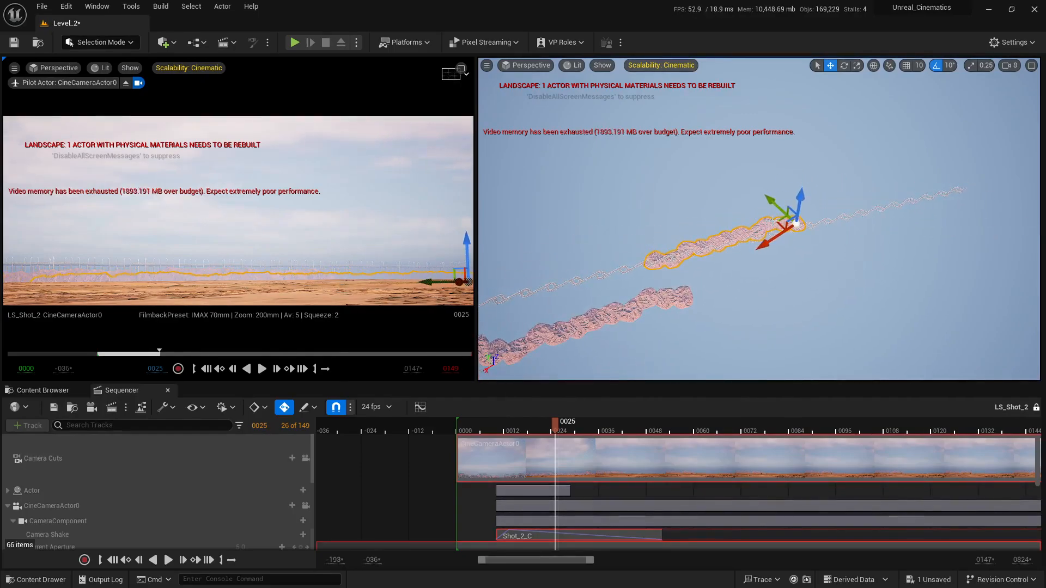
left_click_drag(778, 222, 829, 251)
key("w")
right_click_drag(829, 251, 804, 173)
scroll(829, 251, "up", 1)
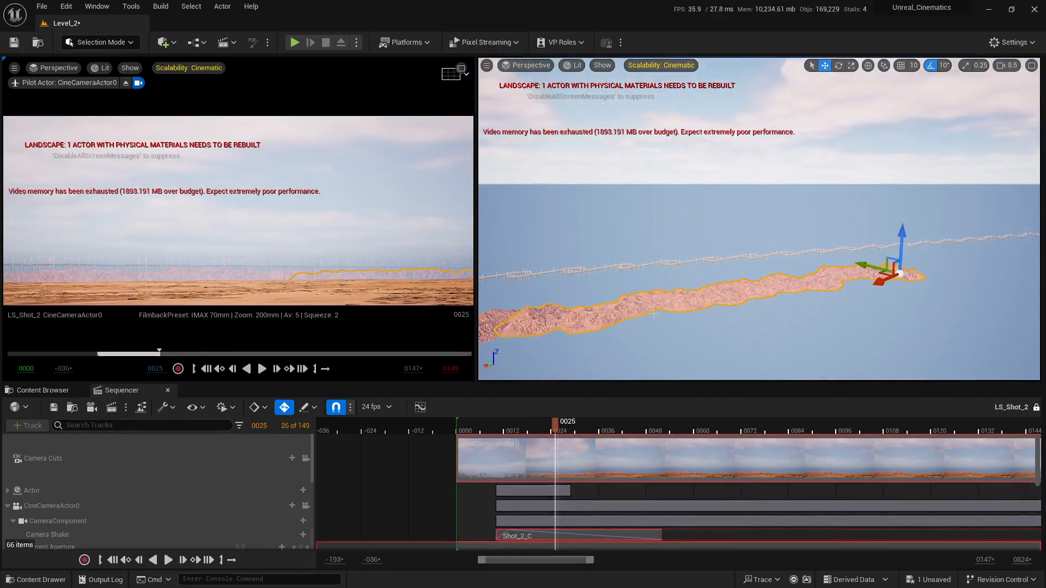
right_click_drag(553, 320, 509, 329)
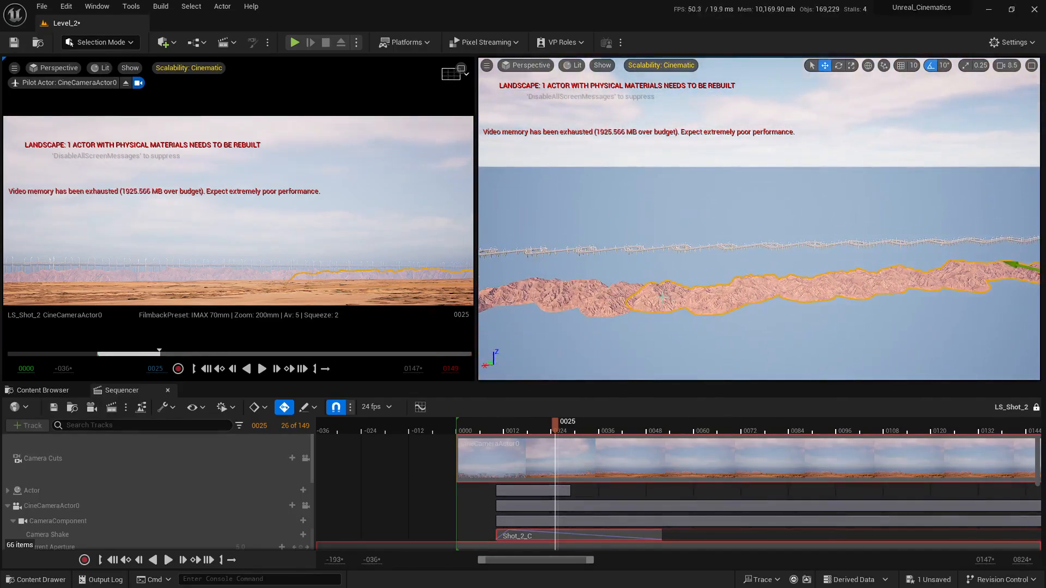
Check the new stretch's seam at frame 31, and review frames 0 to 12 in the enlarged camera view
left_click(664, 299)
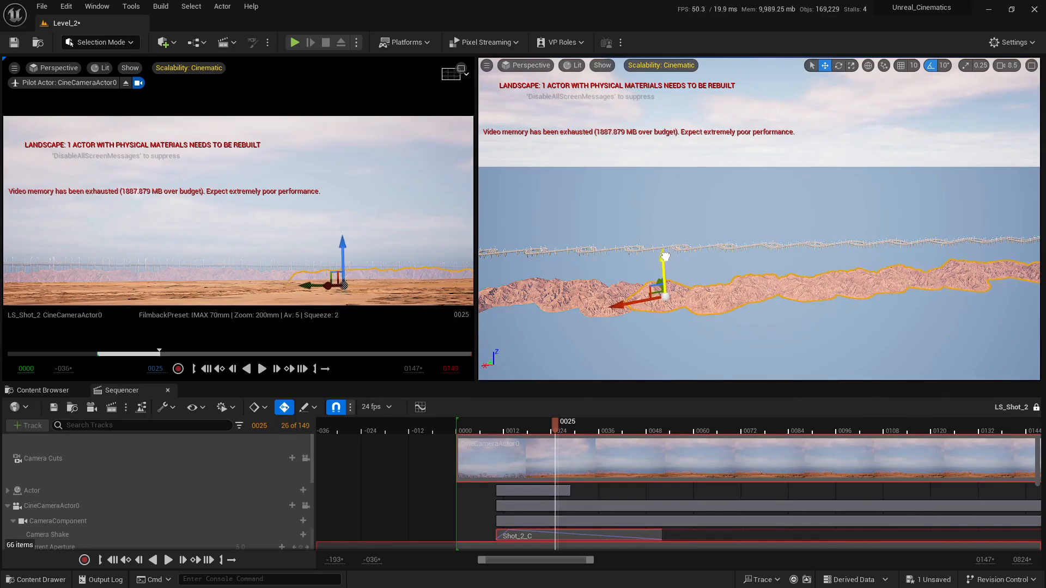
left_click_drag(555, 423, 581, 423)
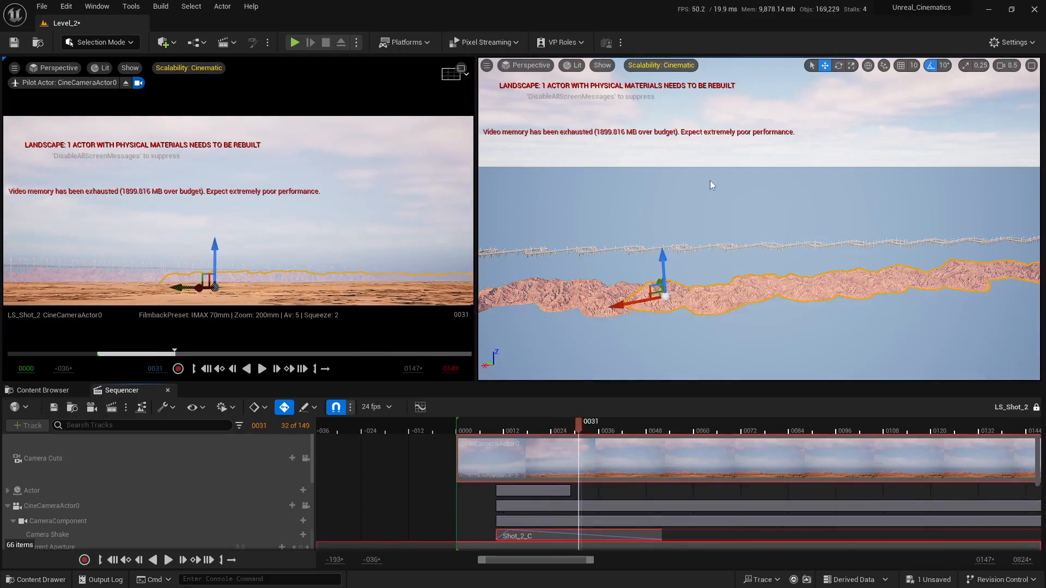
left_click(625, 339)
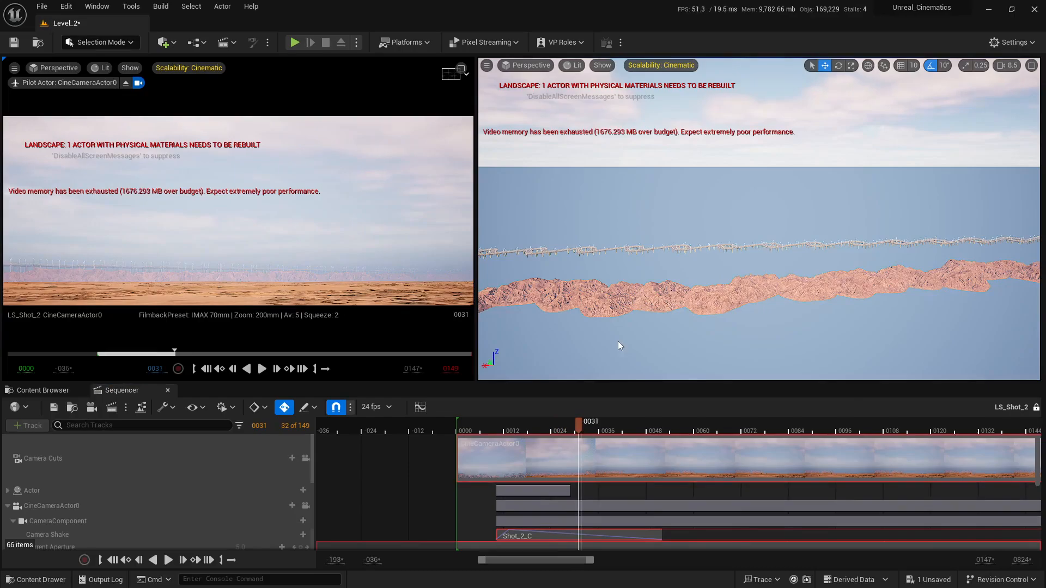
right_click_drag(618, 341, 477, 354)
left_click_drag(472, 427, 456, 428)
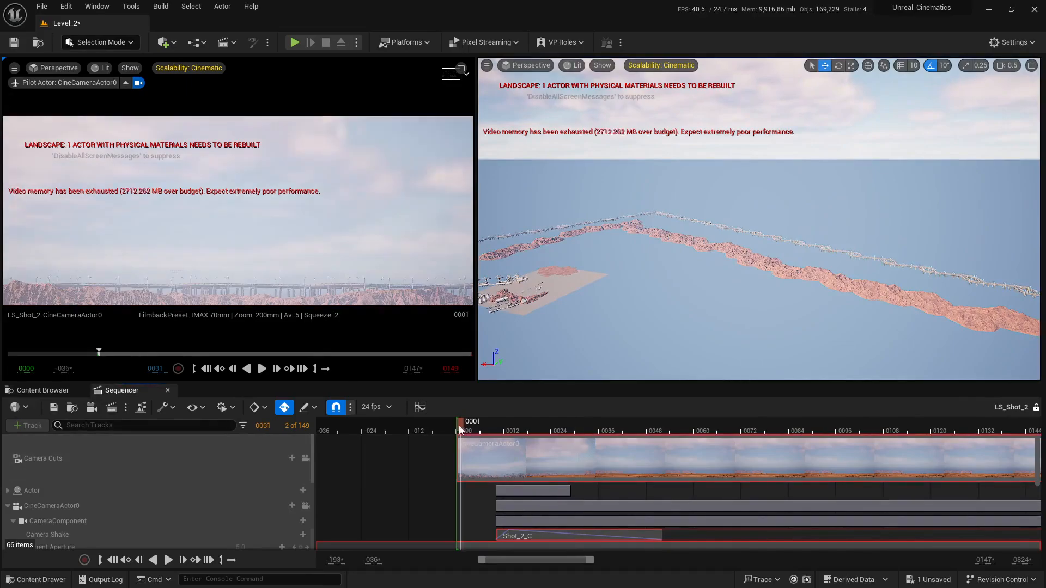
left_click(462, 70)
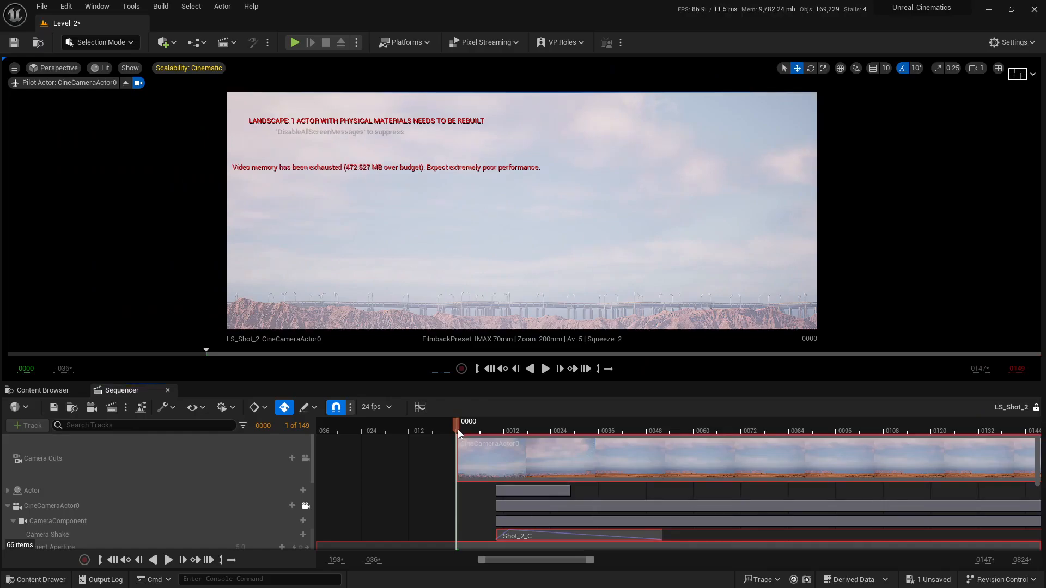
left_click_drag(464, 435, 506, 431)
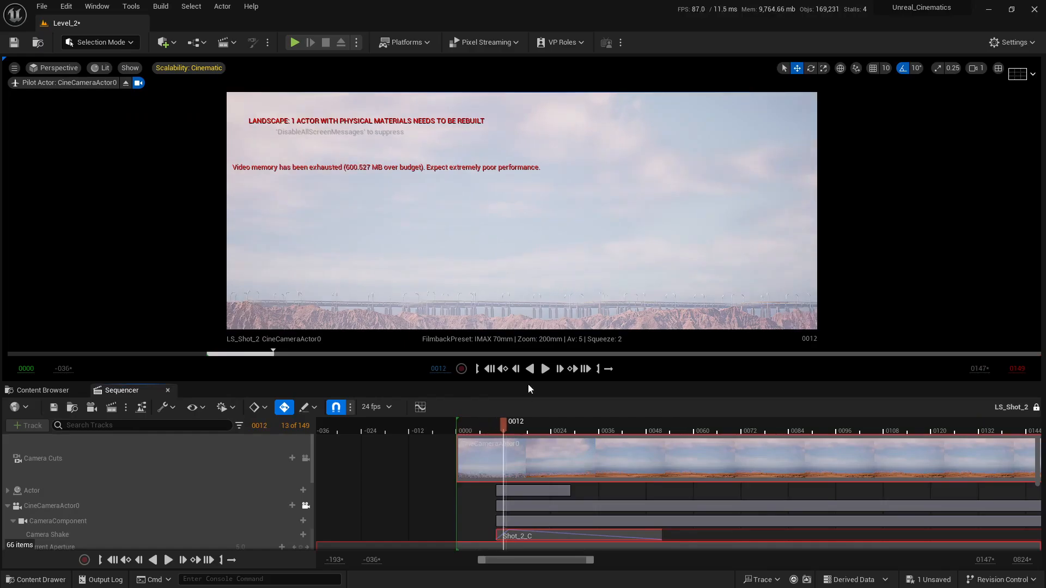
Pick the central rock formation seen by the camera at frame 12 and focus on it in the restored second viewport
left_click(547, 316)
left_click(544, 321)
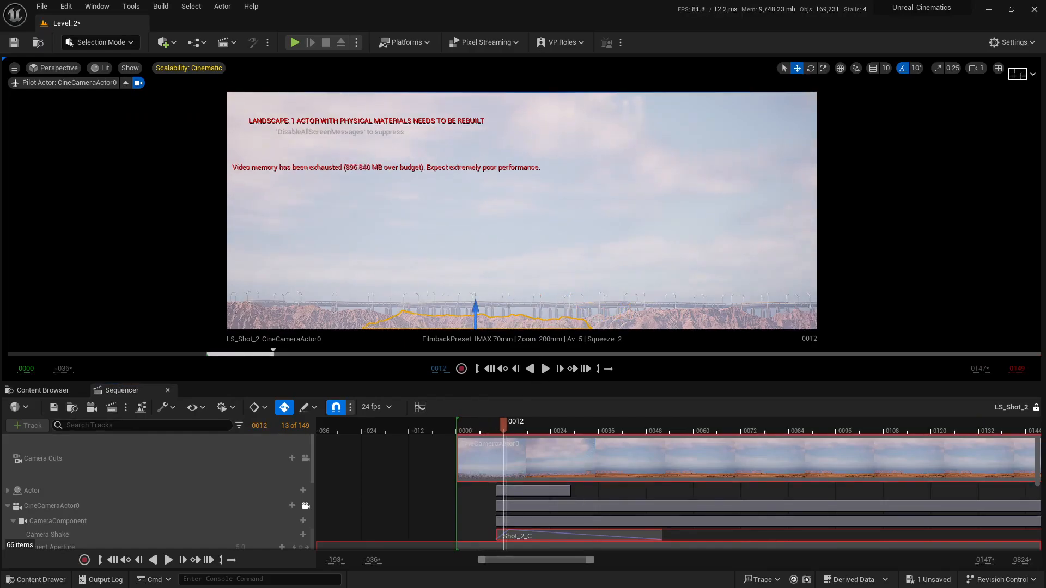
left_click(1017, 74)
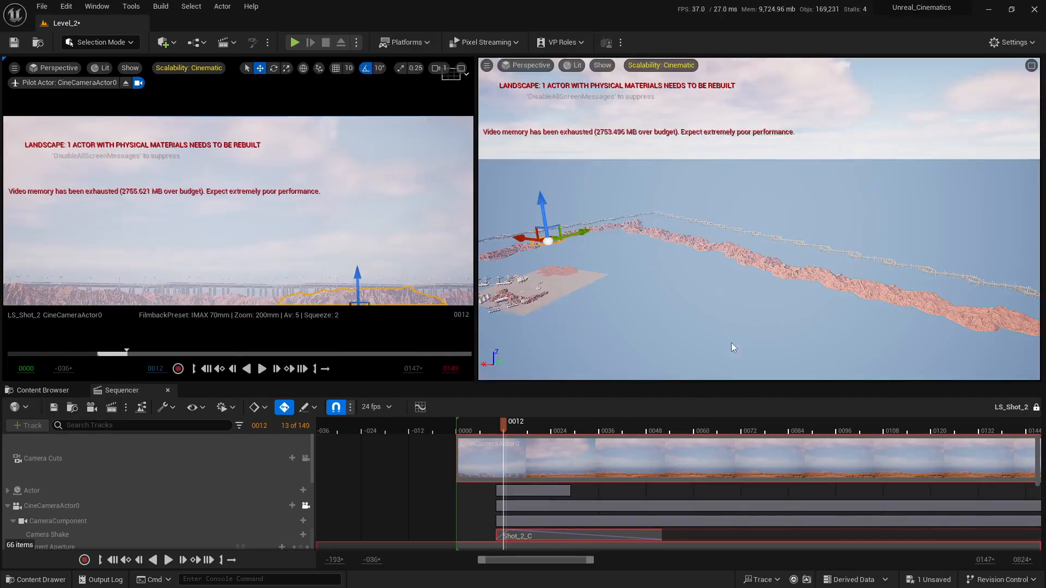
key("f")
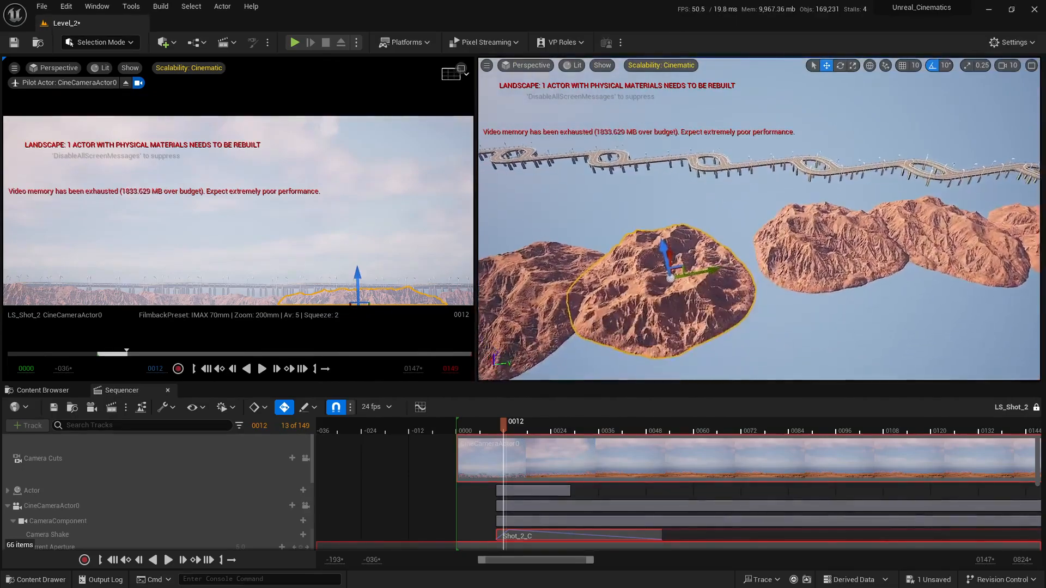
right_click_drag(680, 275, 624, 276)
Rotate the neighbouring formation on the side away from the row's gap about its vertical axis and nudge it along Y
left_click(617, 237)
key("s")
key("e")
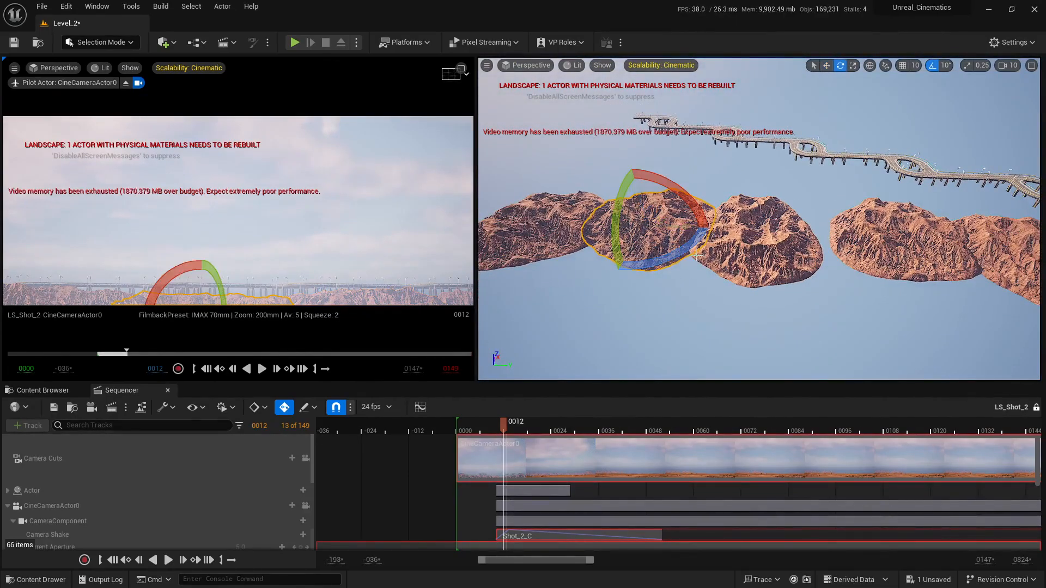
left_click_drag(672, 262, 594, 267)
key("w")
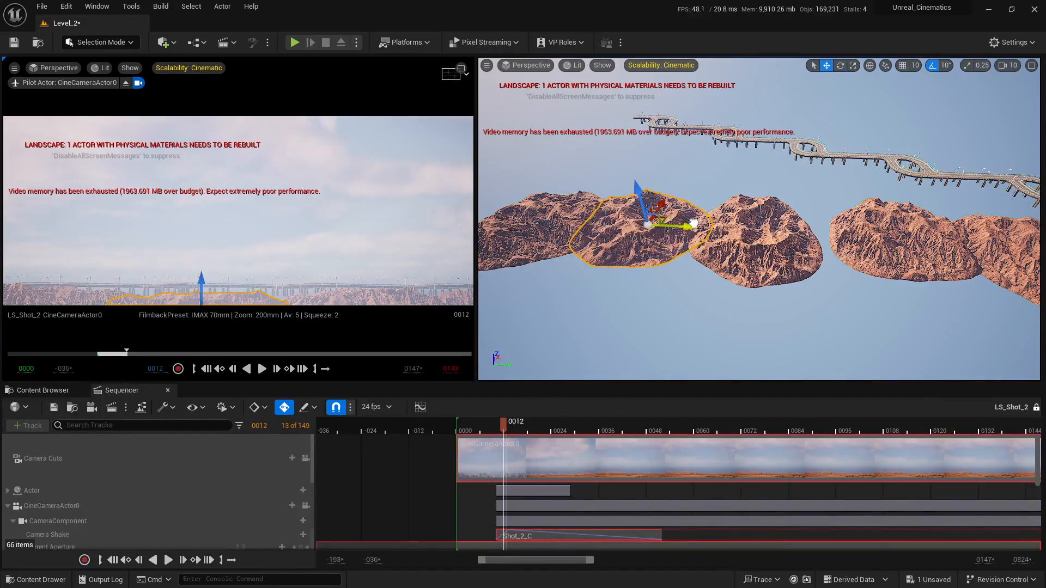
left_click_drag(698, 224, 701, 224)
key("Escape")
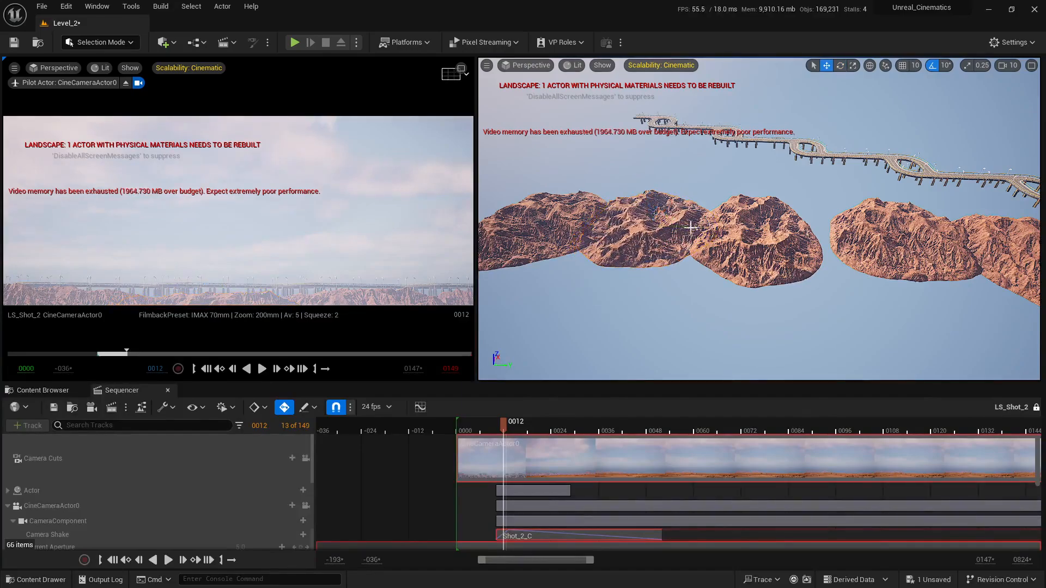
Check the full camera view, and duplicate the rotated formation a short way along Y to overlap its neighbour farther from the gap
left_click(463, 72)
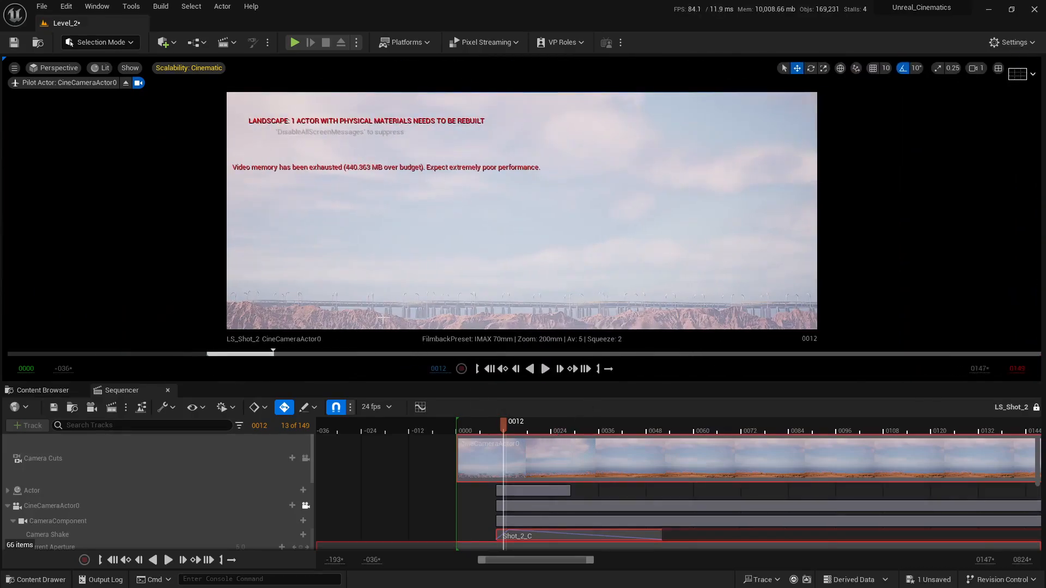
left_click(1018, 73)
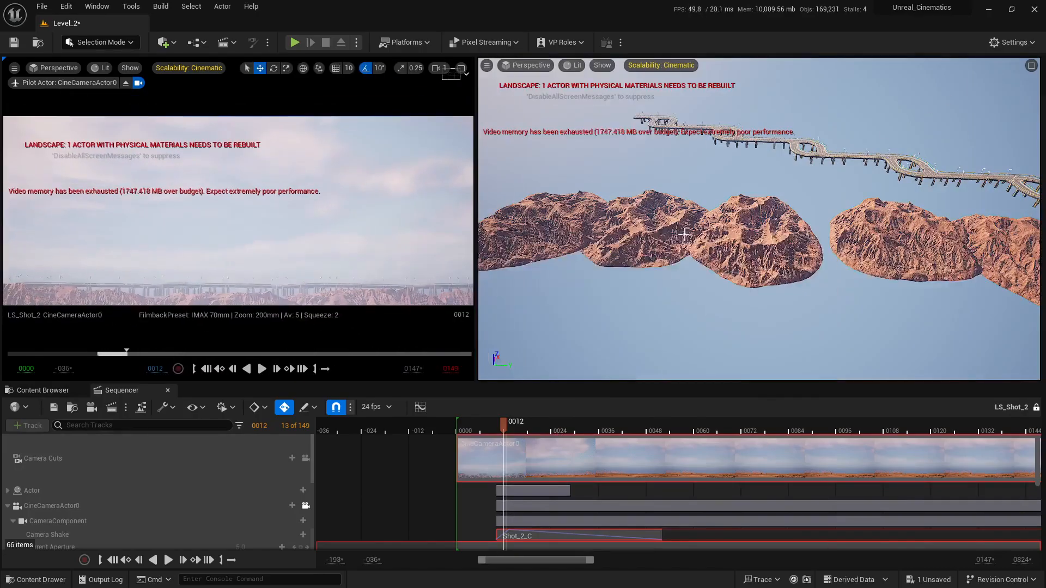
mouse_move(678, 273)
right_mouse_down()
mouse_move(663, 267)
mouse_move(683, 286)
mouse_move(678, 273)
right_mouse_up()
key("w")
scroll(678, 272, "down", 1)
left_click(678, 273)
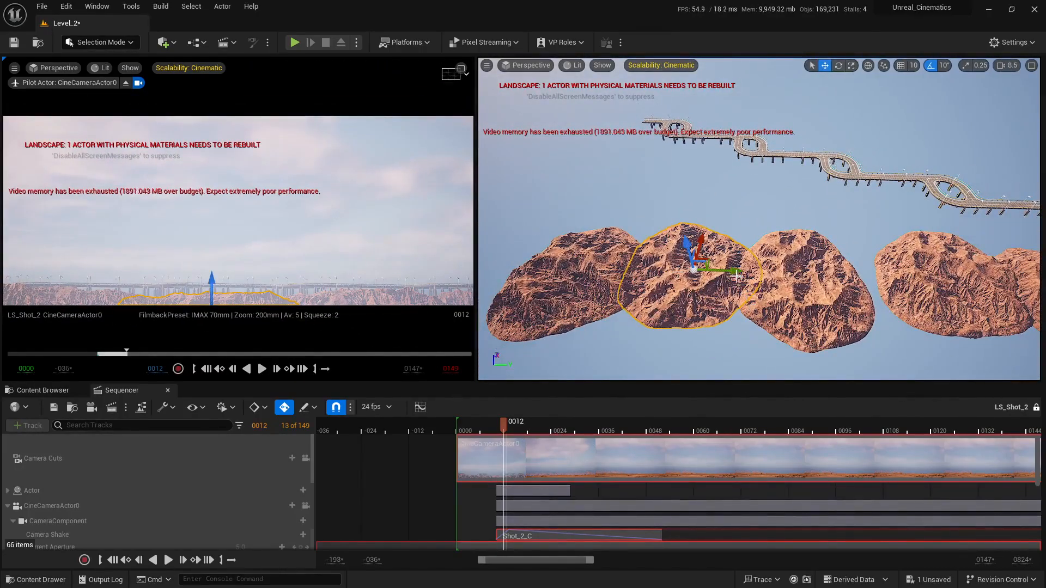
left_click_drag(736, 270, 706, 270)
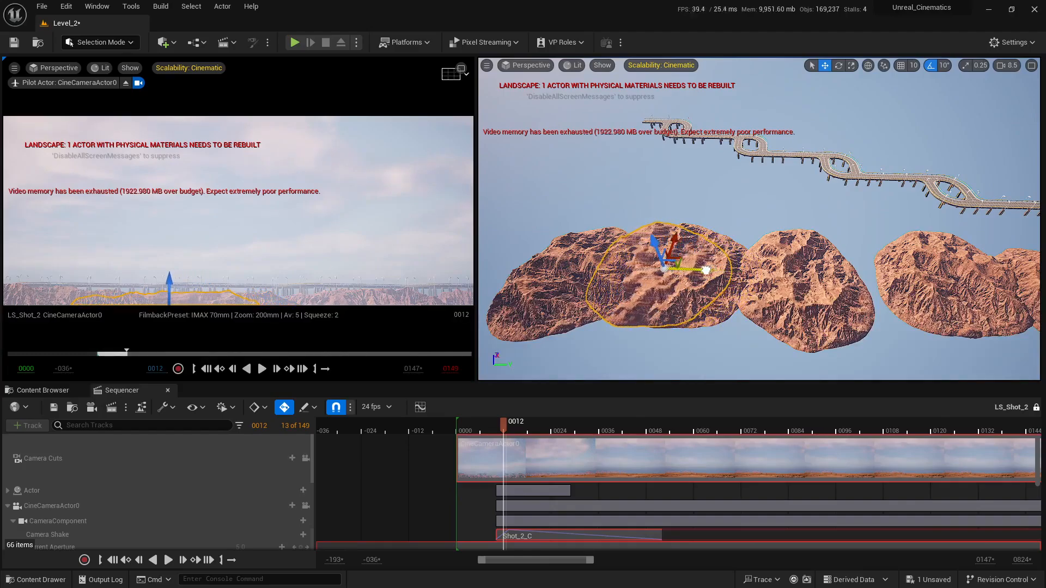
At frame 20 in the enlarged camera view, slide the formation left of centre slightly sideways and raise it a little
left_click(462, 69)
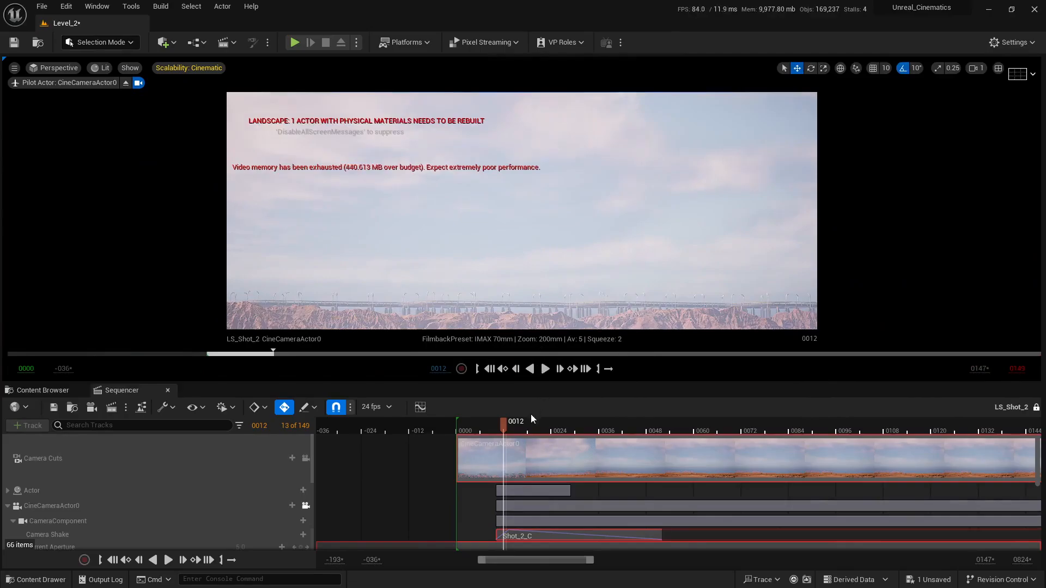
left_click_drag(503, 426, 538, 427)
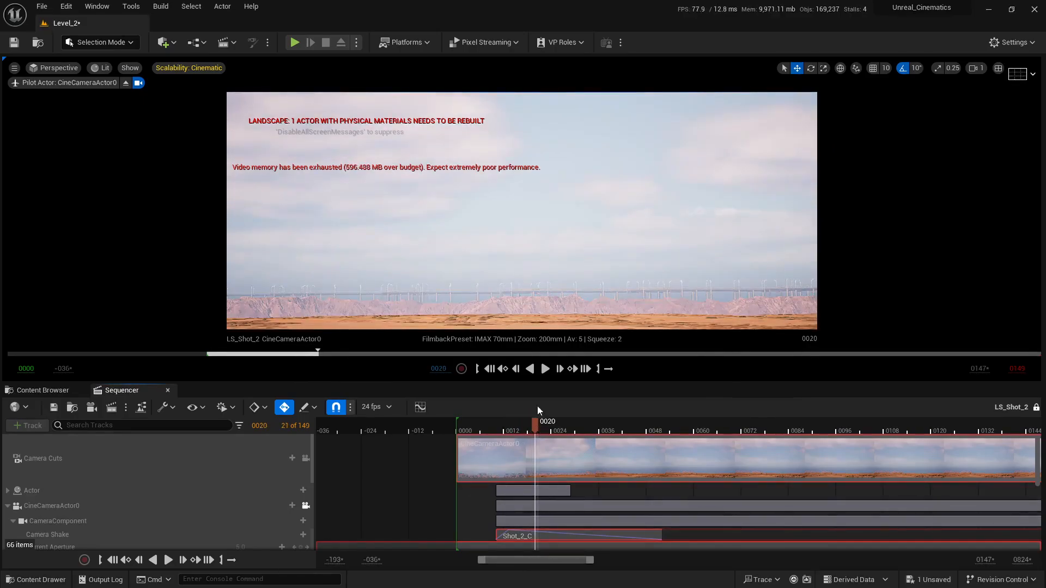
left_click(437, 308)
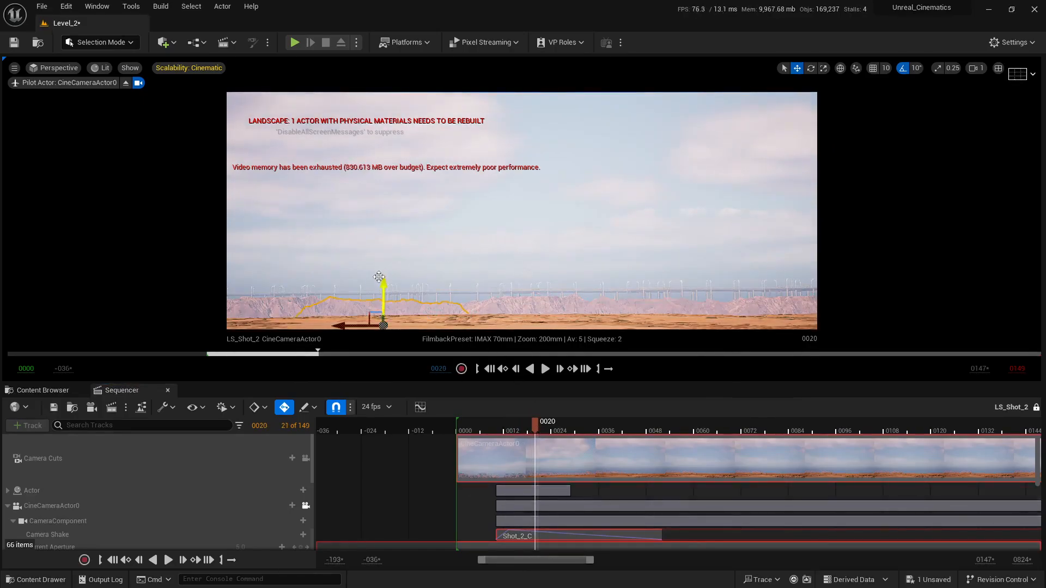
left_click_drag(334, 326, 340, 325)
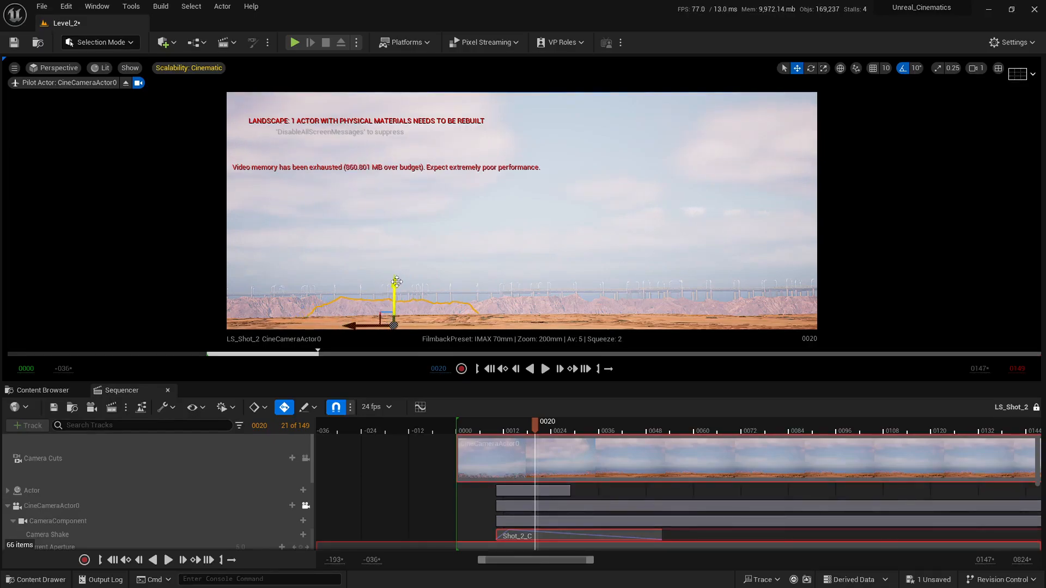
left_click_drag(399, 280, 398, 278)
left_click(399, 331)
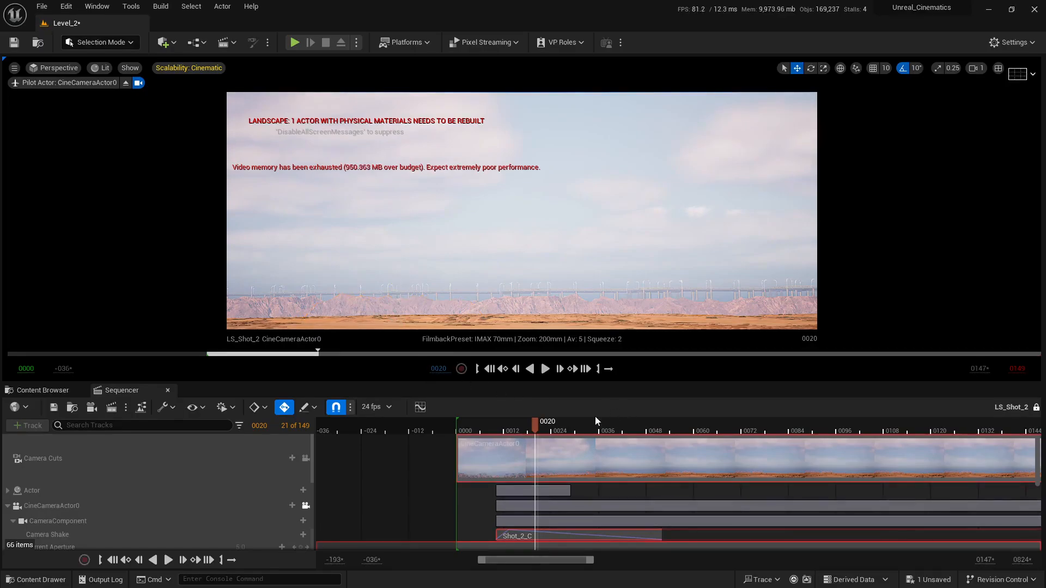
Restore both viewports, play the shot from its start, and return the playhead to frame 0
left_click_drag(532, 421, 463, 433)
left_click(1017, 74)
key("space")
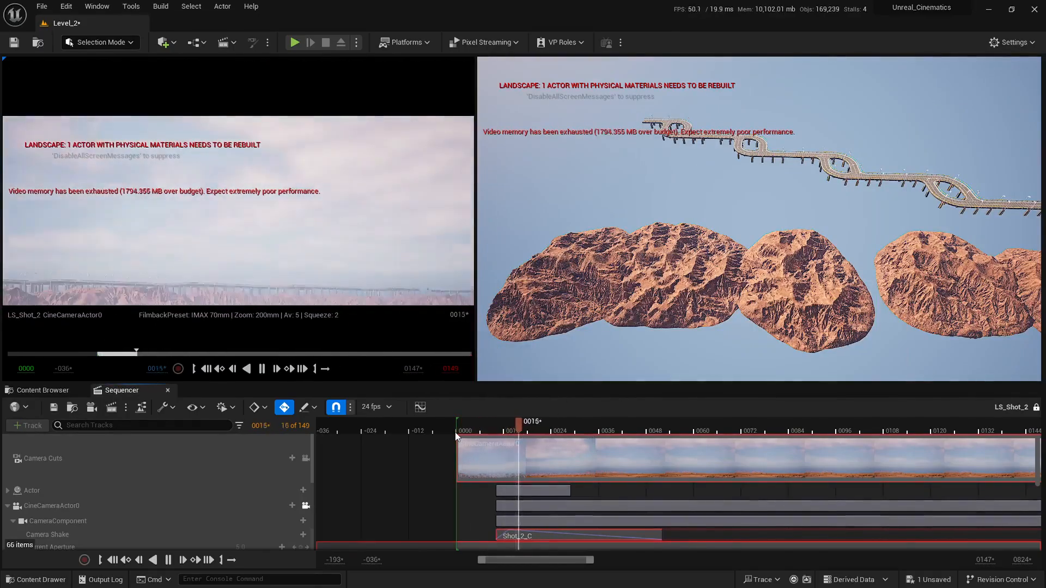
key("space")
left_click_drag(496, 424, 460, 424)
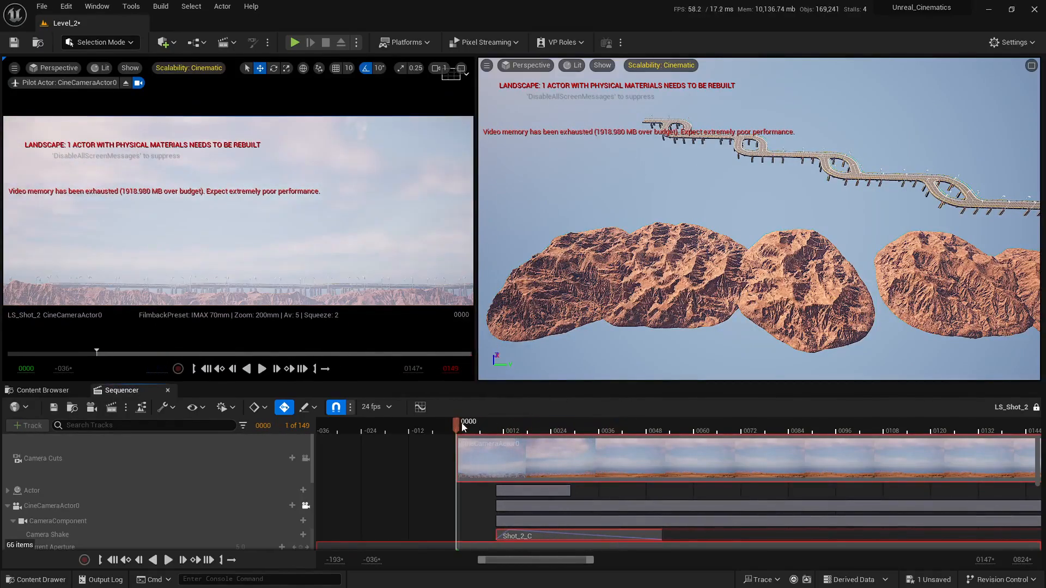
Reveal and enlarge the Outliner, collapse the Rear Mountains folder, and make the Patrol Troopers folder visible
left_click_drag(1042, 290, 839, 287)
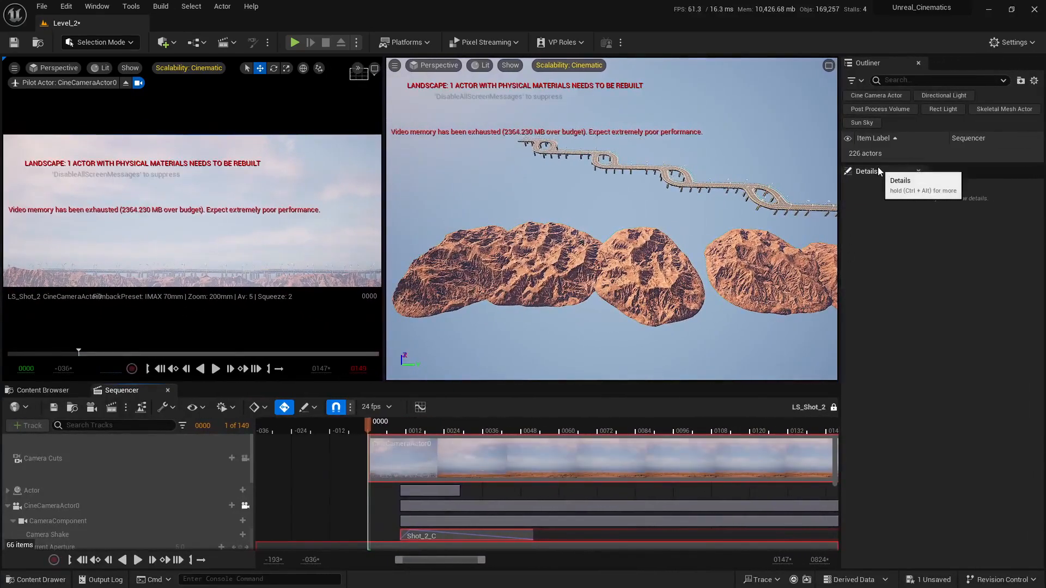
left_click_drag(879, 166, 882, 360)
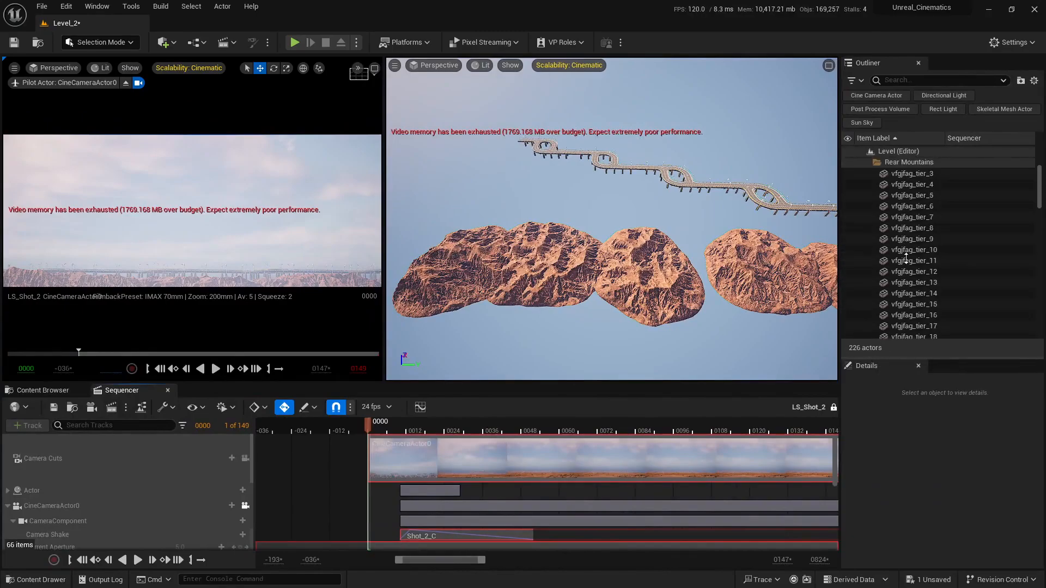
scroll(1015, 189, "up", 5)
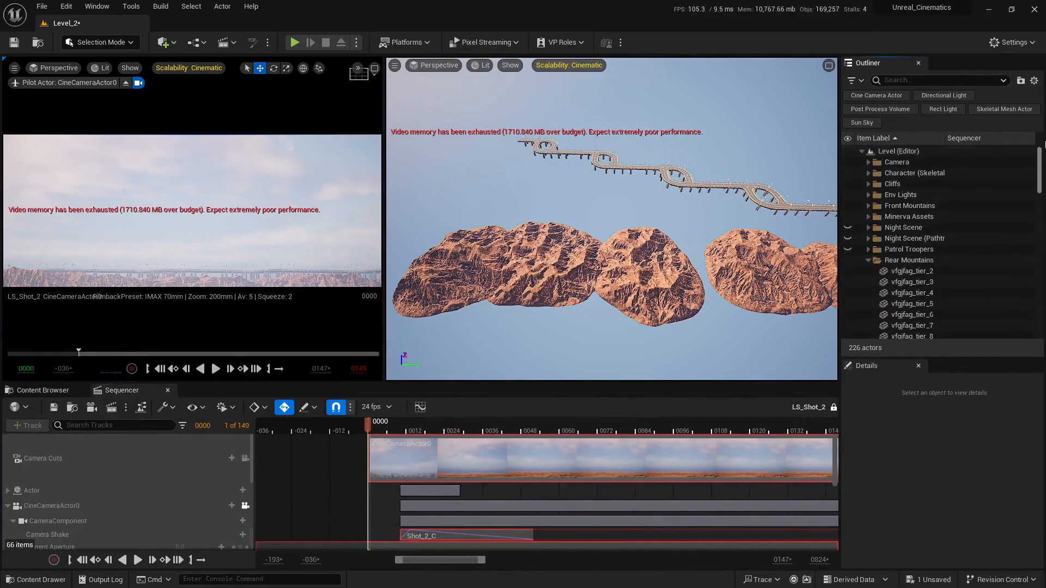
left_click(869, 260)
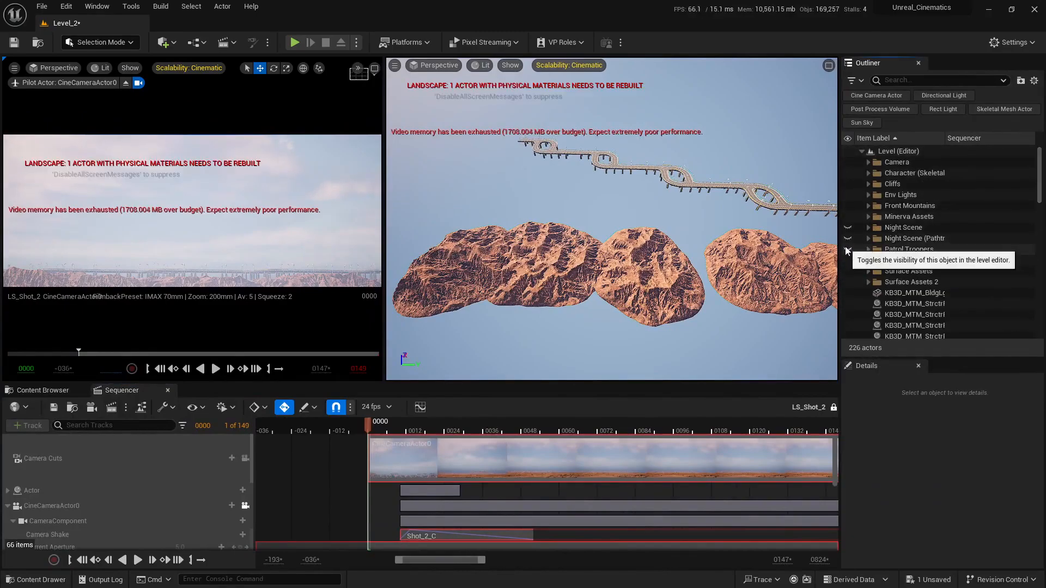
left_click(848, 249)
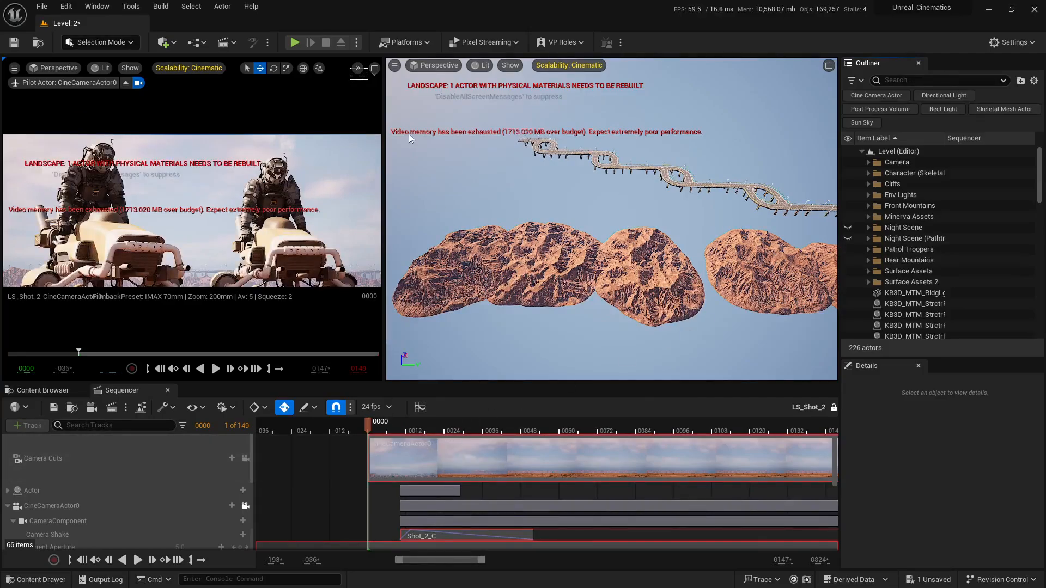
At frame 12, duplicate the rock formation seen between the troopers toward the elevated road, and lower the copy slightly
left_click(374, 68)
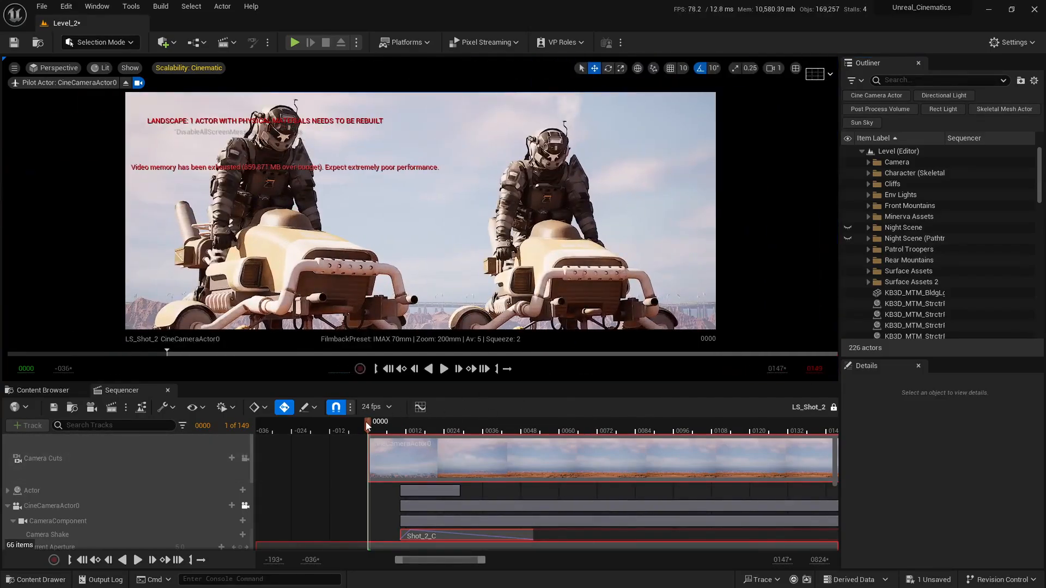
left_click_drag(364, 423, 408, 422)
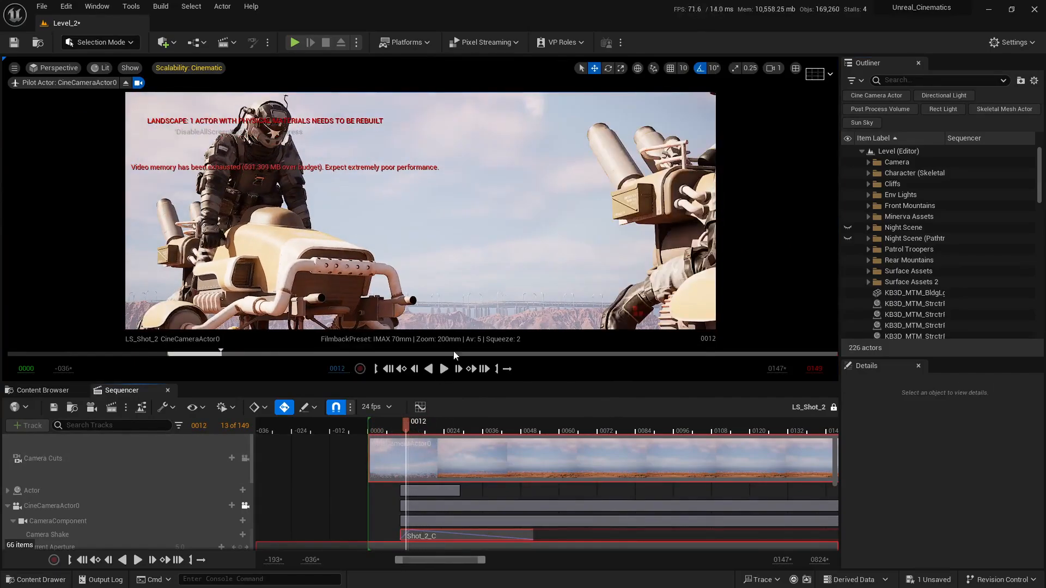
left_click(545, 319)
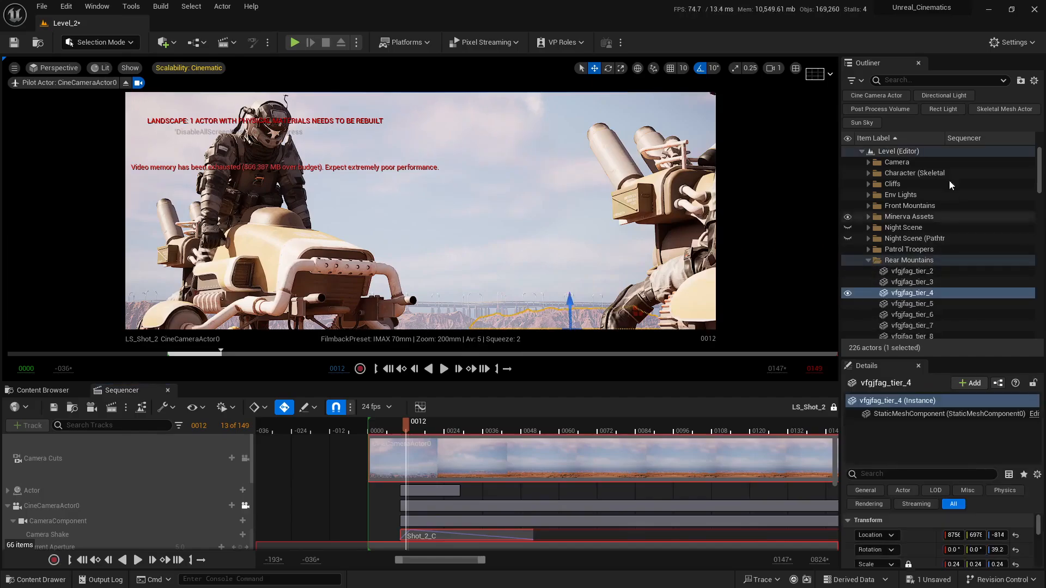
left_click(816, 74)
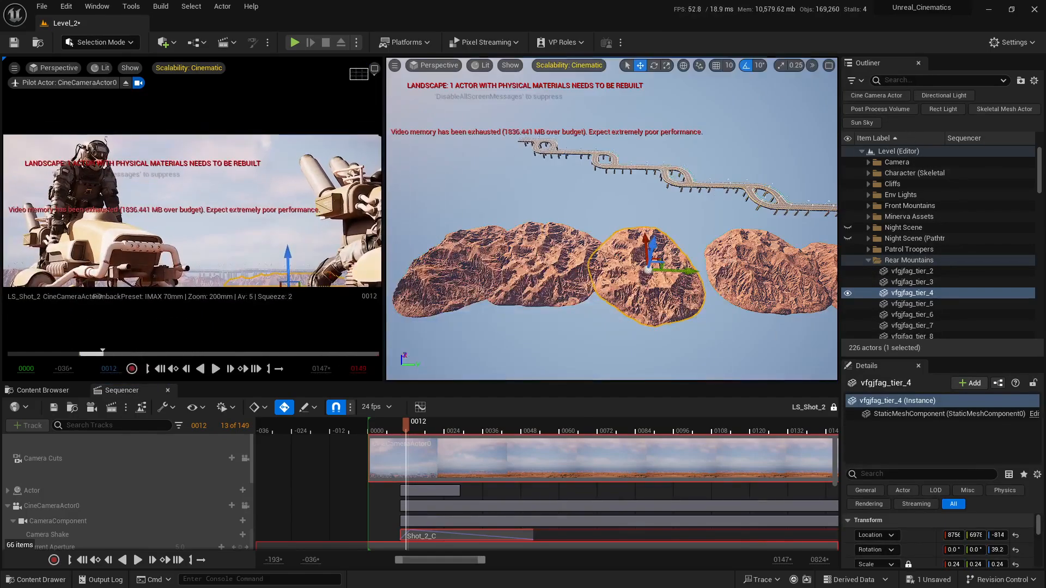
key("f")
key("w")
right_click_drag(642, 253, 642, 271)
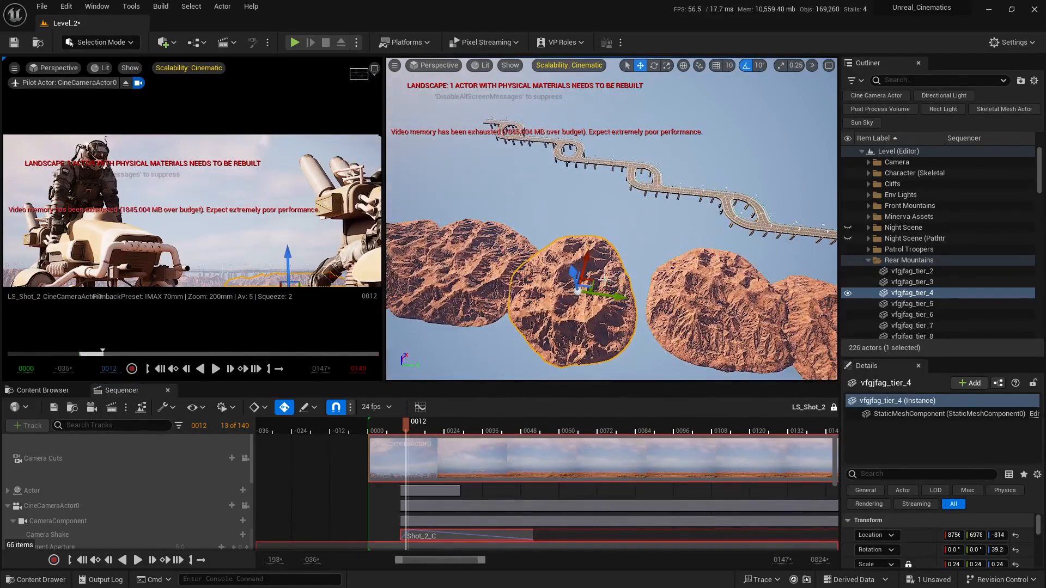
left_click_drag(585, 285, 591, 240, "alt")
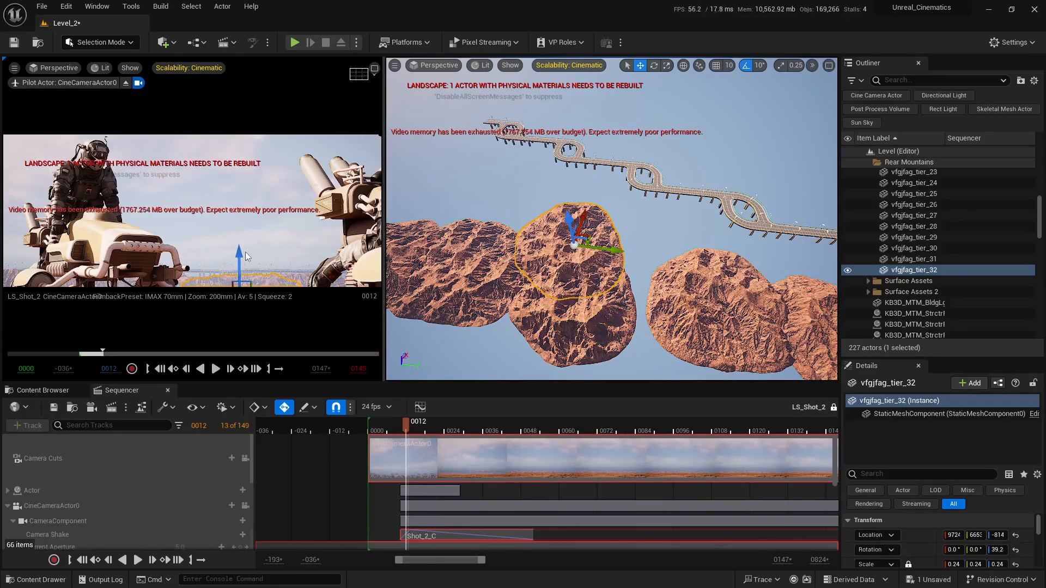
left_click_drag(236, 254, 235, 256)
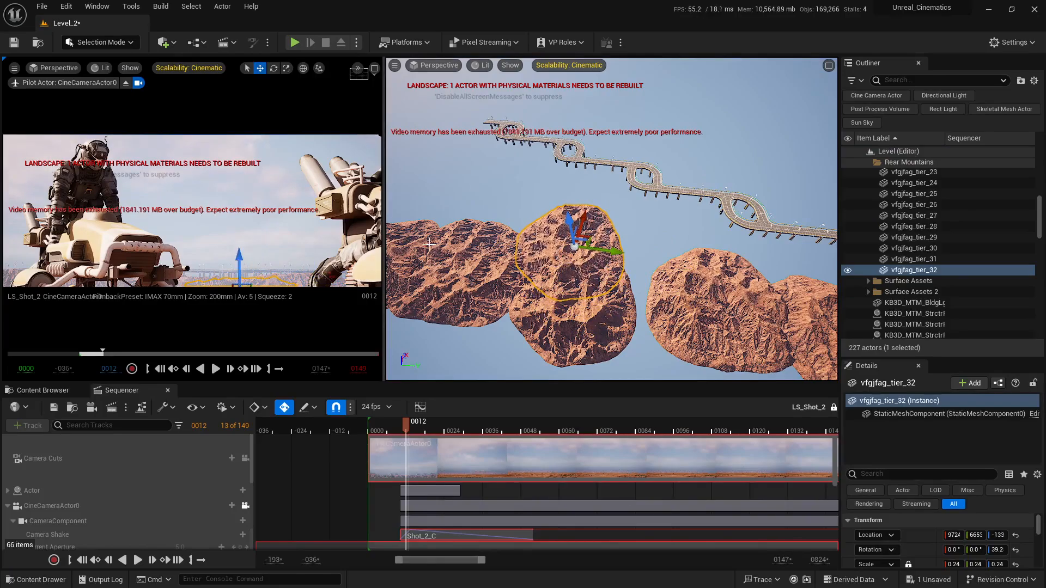
key("Escape")
Enlarge the camera view, play the shot to check the background rocks, and stop at frame 81
left_click(375, 68)
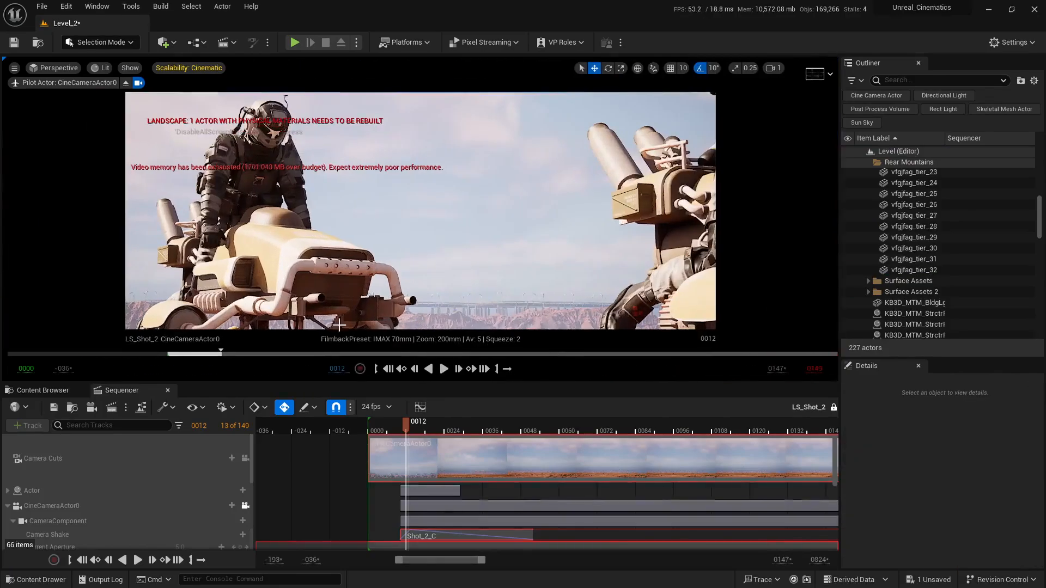
left_click_drag(405, 426, 434, 459)
key("space")
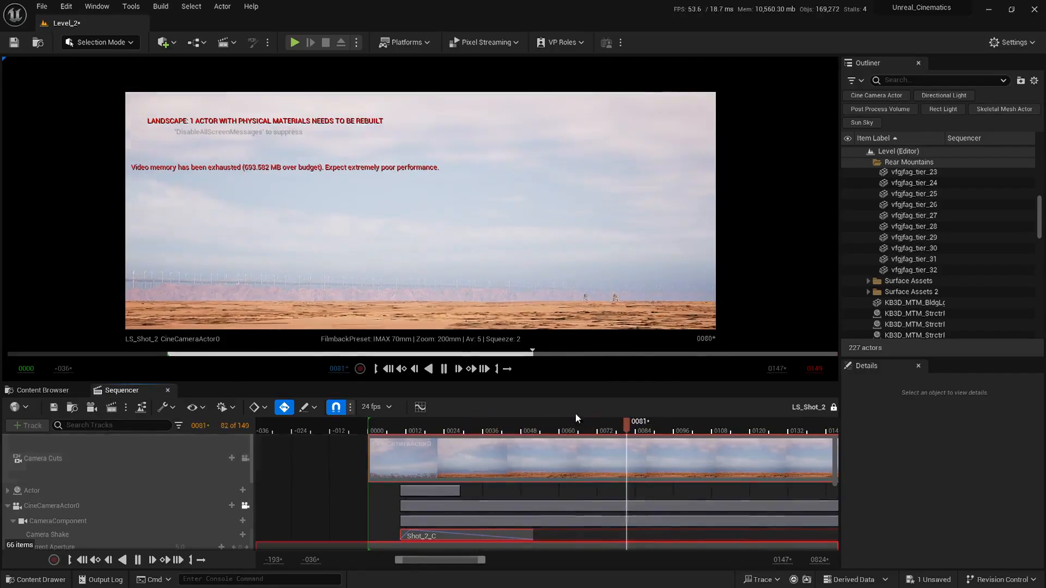
key("space")
Restore both viewports and save Level_2
left_click(812, 75)
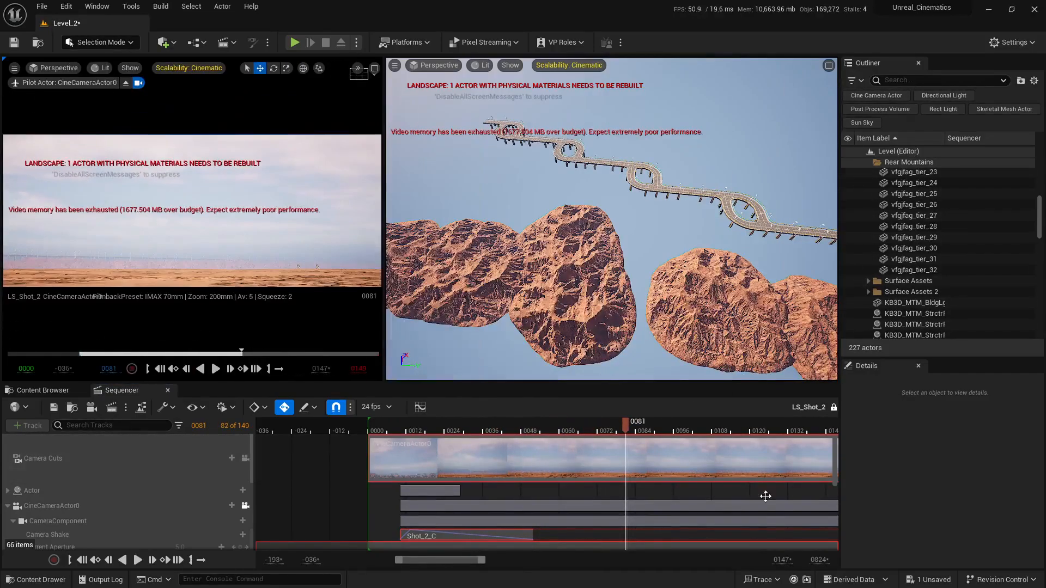
left_click(929, 580)
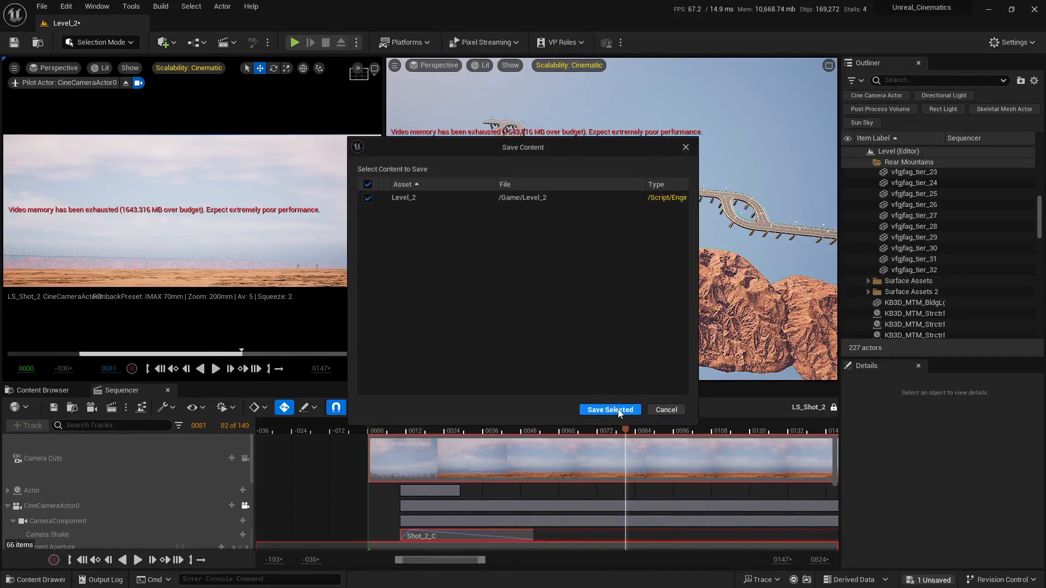
left_click(611, 410)
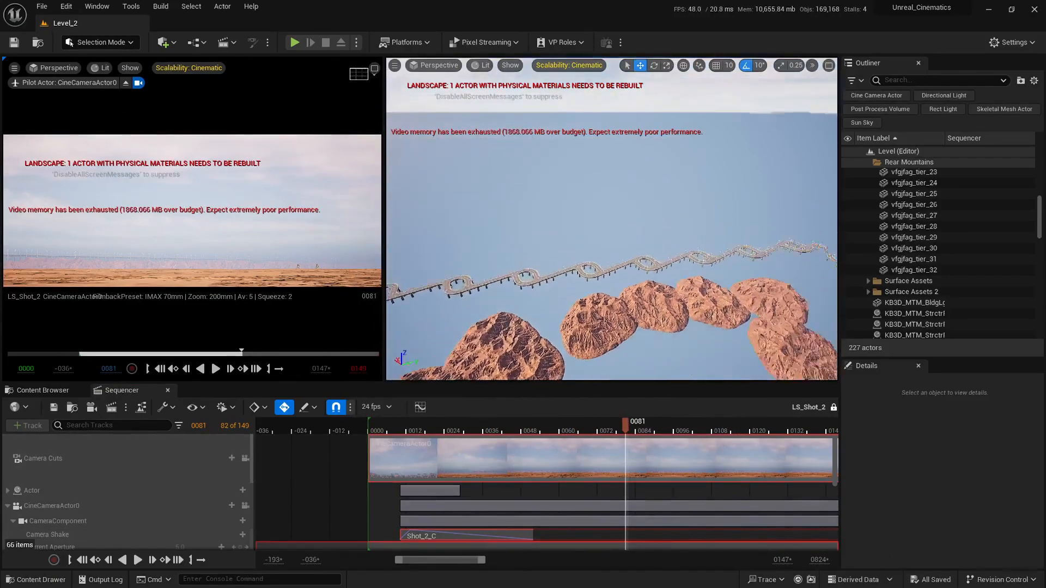
Place KB3D_MTM_BldgLgCommunityCenter_A from the missiontominerva Actors folder near the elevated road behind the rock formations
key("s")
right_click_drag(612, 218, 612, 170)
key("w")
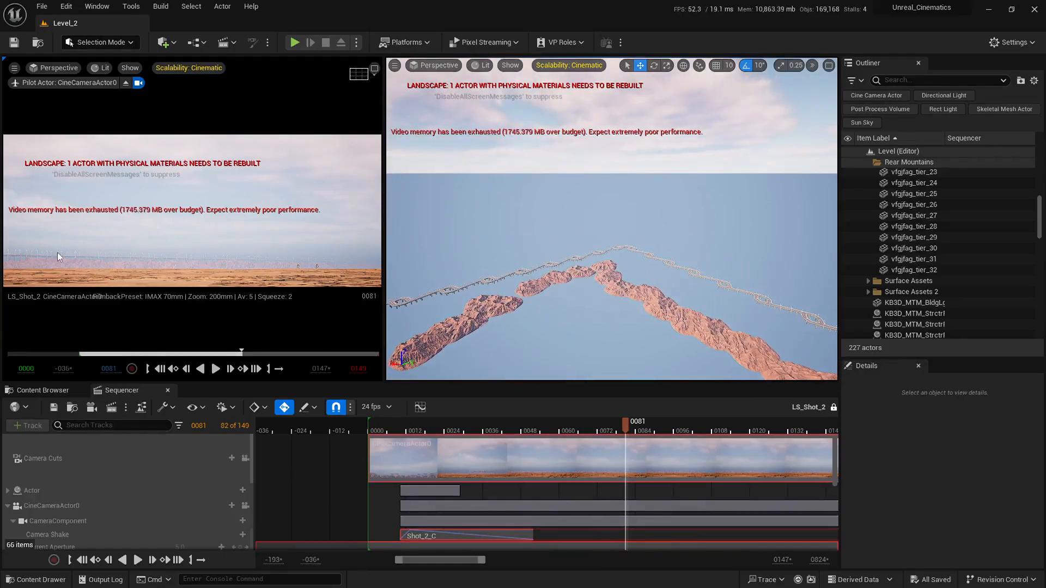
left_click(43, 390)
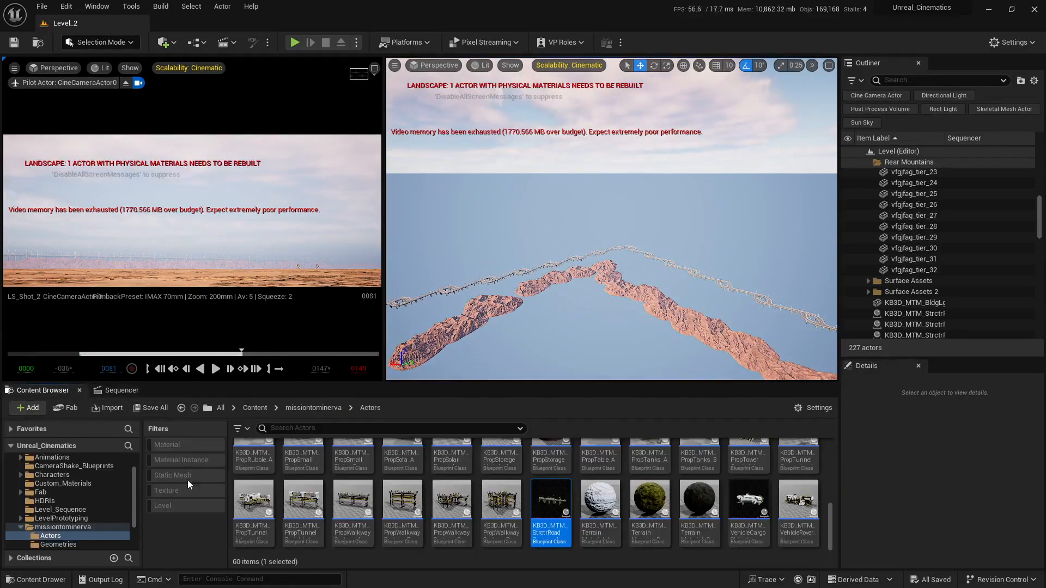
scroll(706, 527, "up", 4)
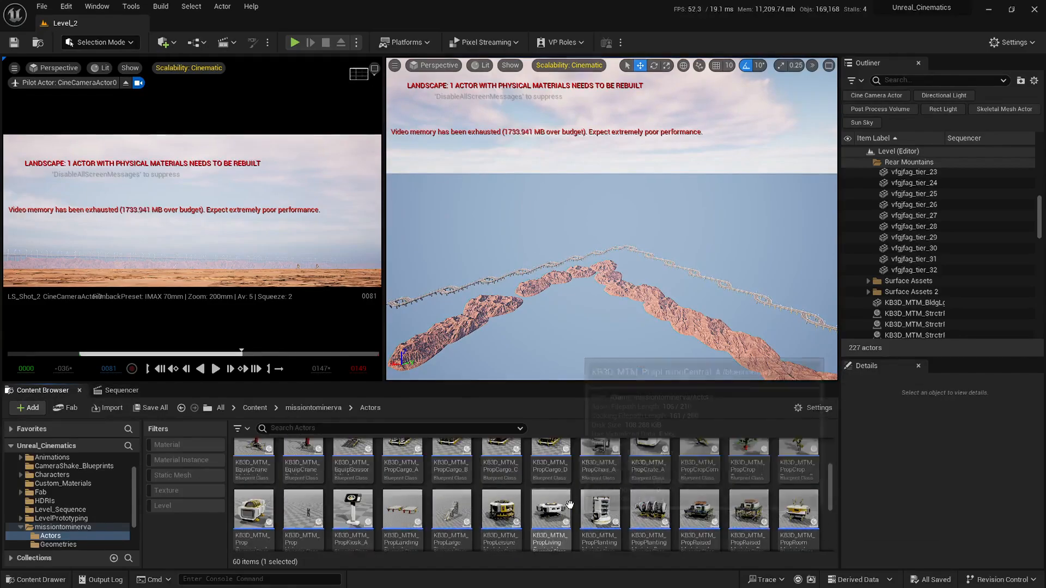
scroll(570, 504, "up", 3)
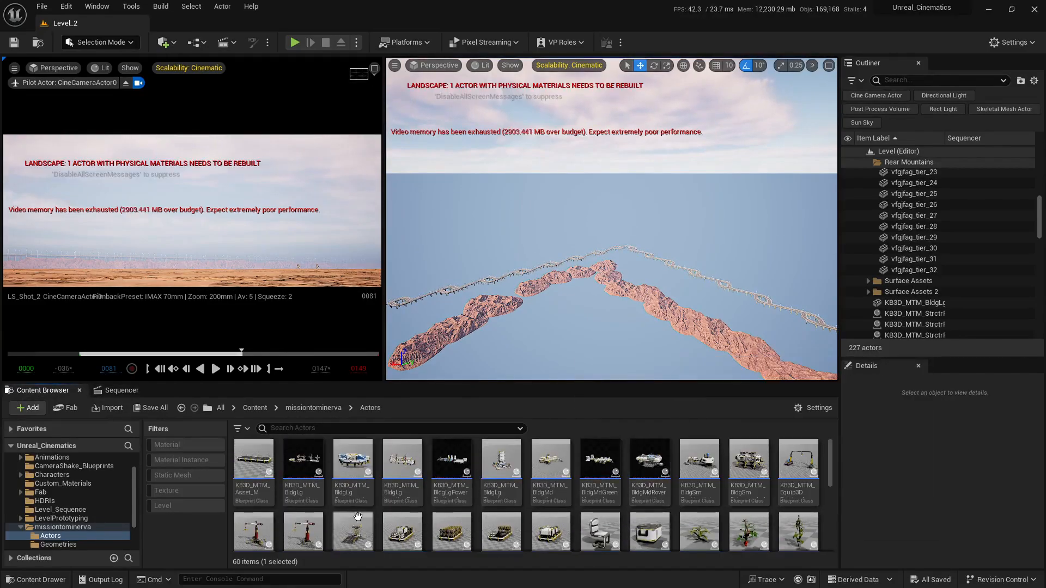
scroll(551, 473, "down", 3)
scroll(574, 471, "up", 3)
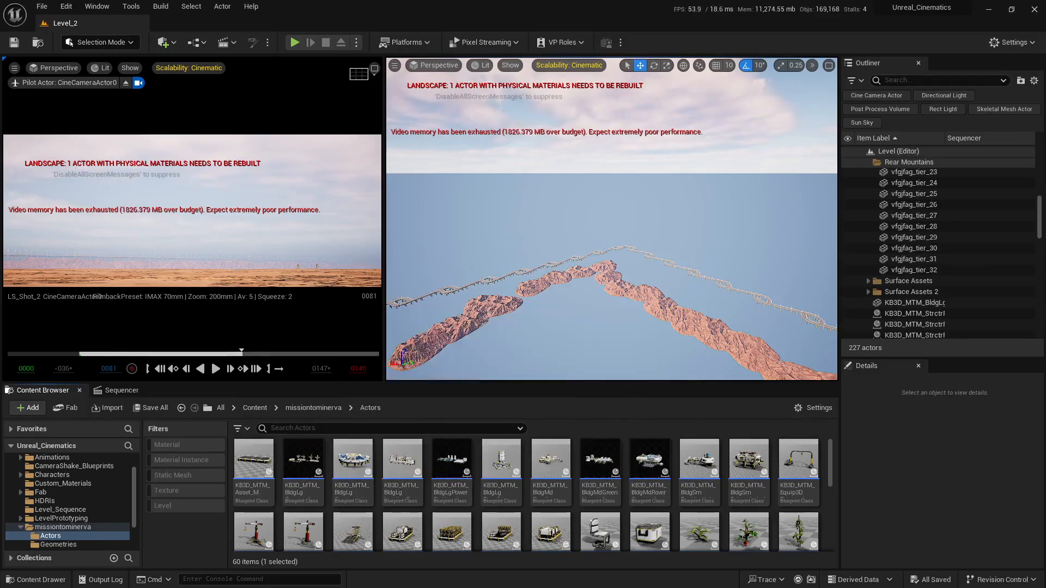
right_click_drag(611, 218, 615, 256)
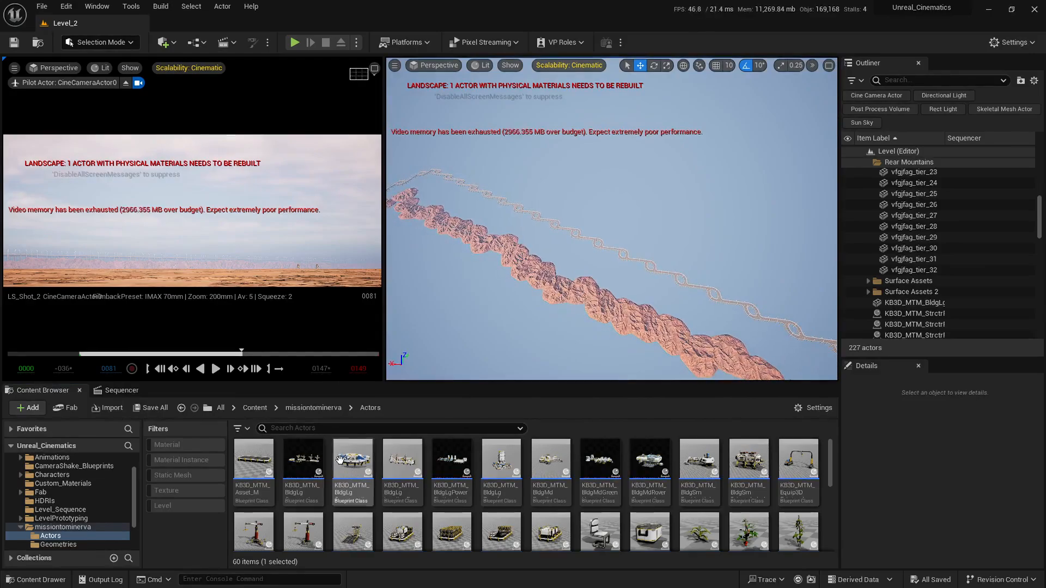
left_click(340, 460)
left_click_drag(674, 304, 666, 263)
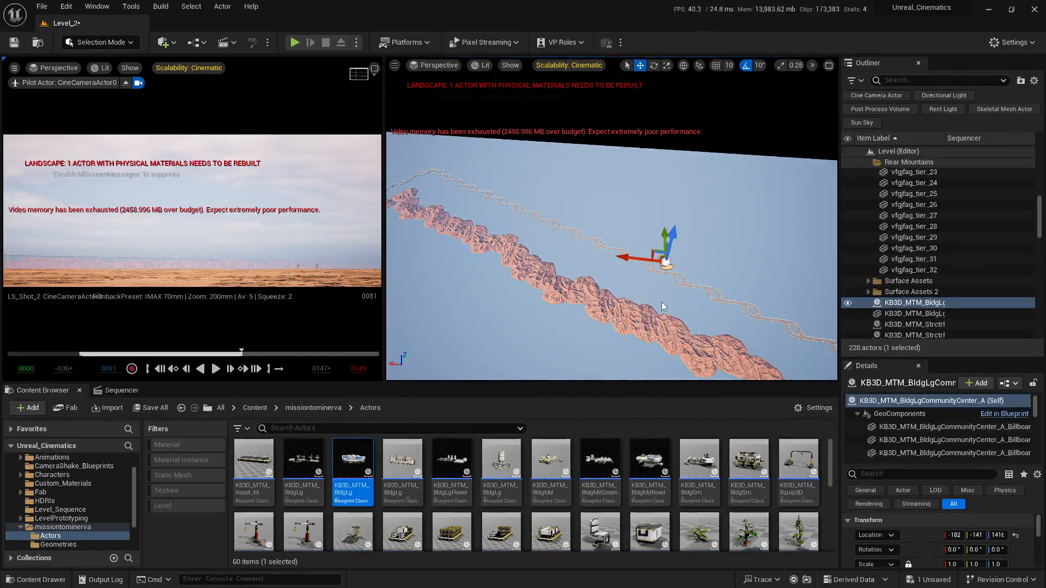
Move the community center vertically and along Y to bring it down to the horizon near the elevated road
scroll(664, 319, "down", 10)
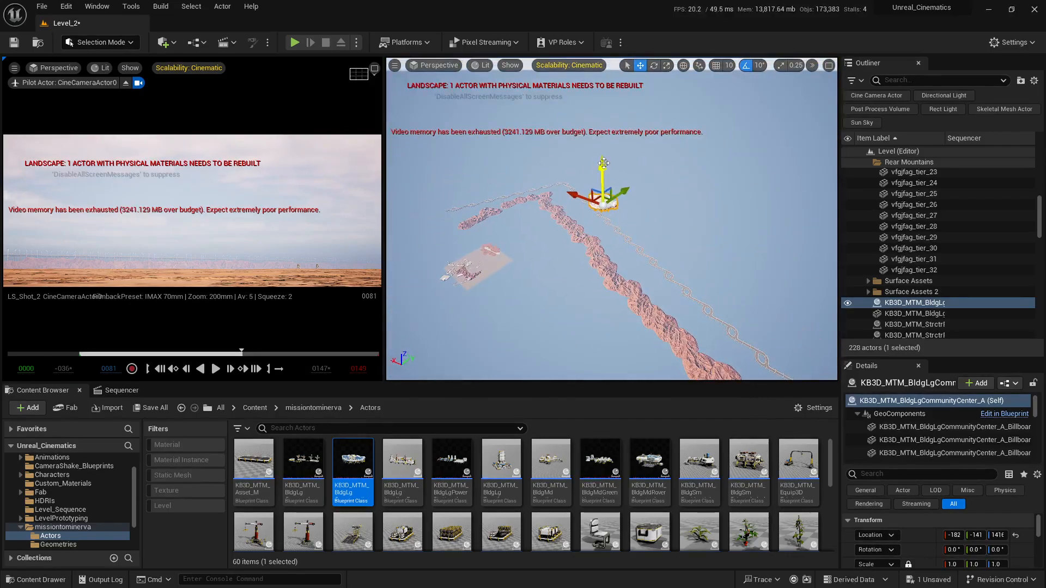
left_click_drag(602, 163, 616, 258)
left_click_drag(619, 362, 620, 367)
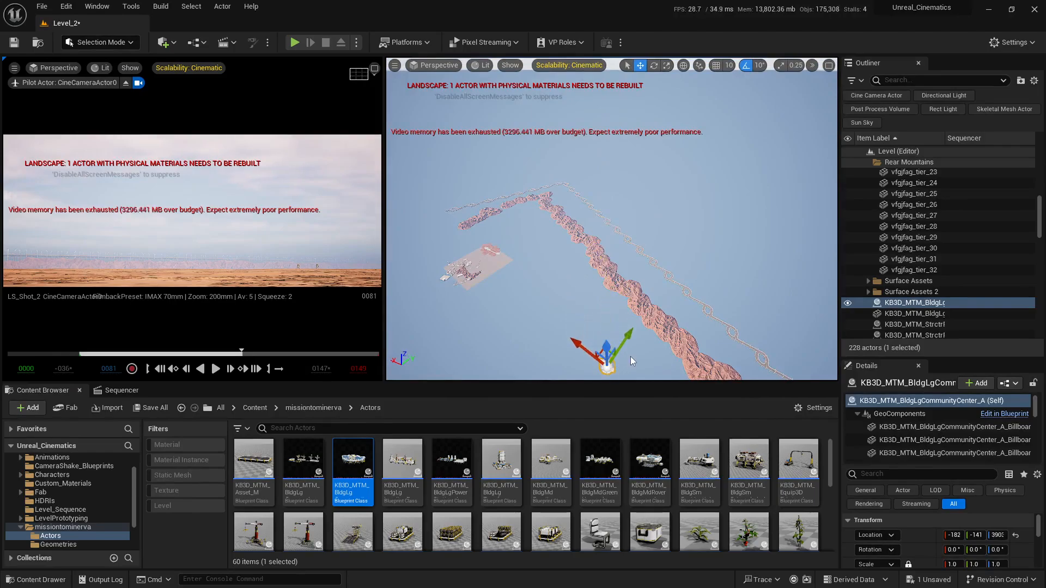
left_click_drag(697, 286, 722, 253)
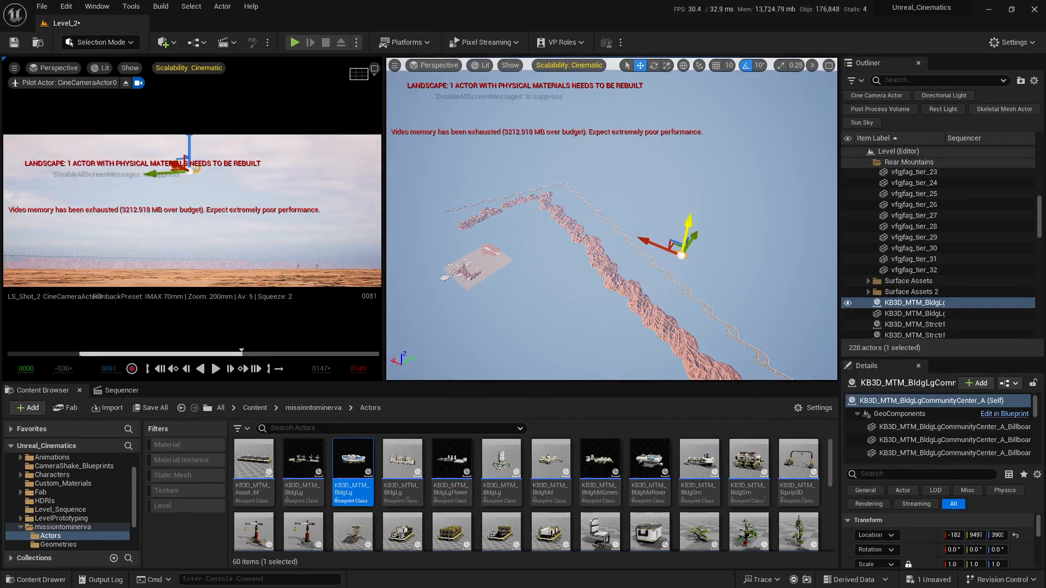
left_click_drag(684, 229, 679, 256)
key("f")
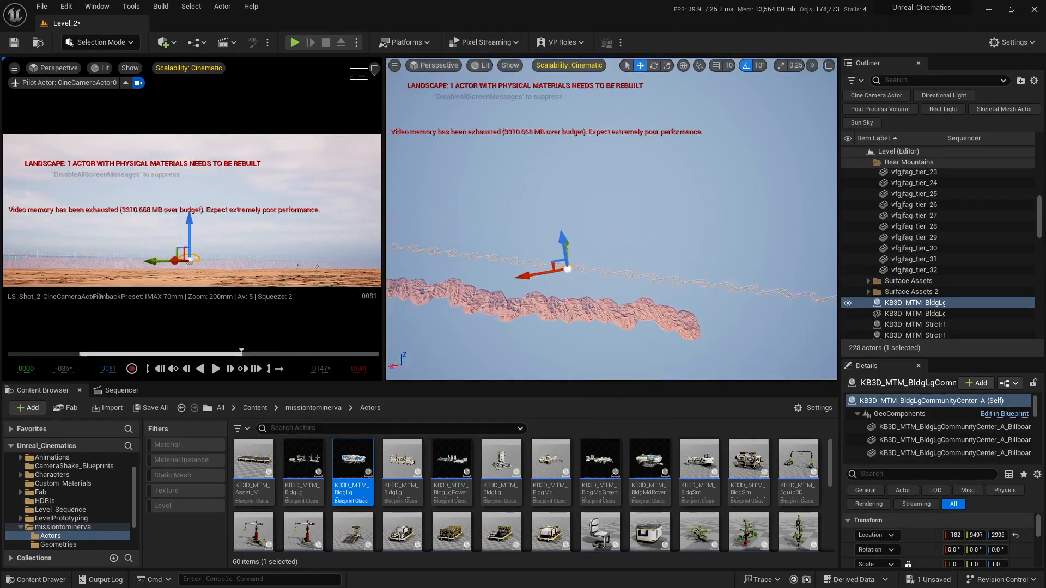
Move the community center along Y well beyond the elevated road, and shift it along X
key("s")
key("a")
right_click_drag(623, 343, 763, 349)
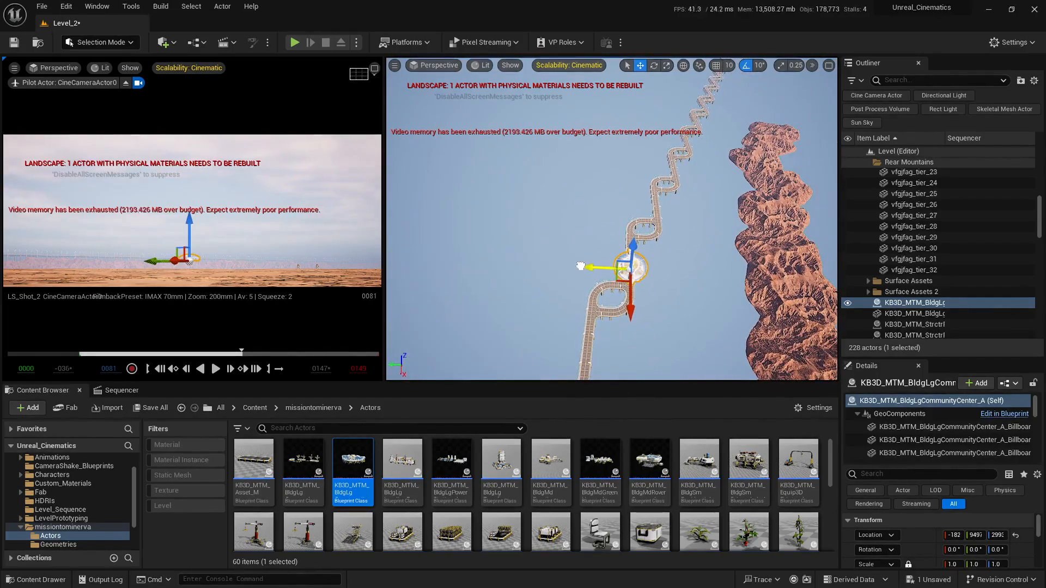
left_click_drag(585, 267, 428, 261)
right_click_drag(428, 260, 429, 261)
key("s")
key("d")
right_click_drag(577, 271, 530, 276)
left_click_drag(558, 280, 663, 235)
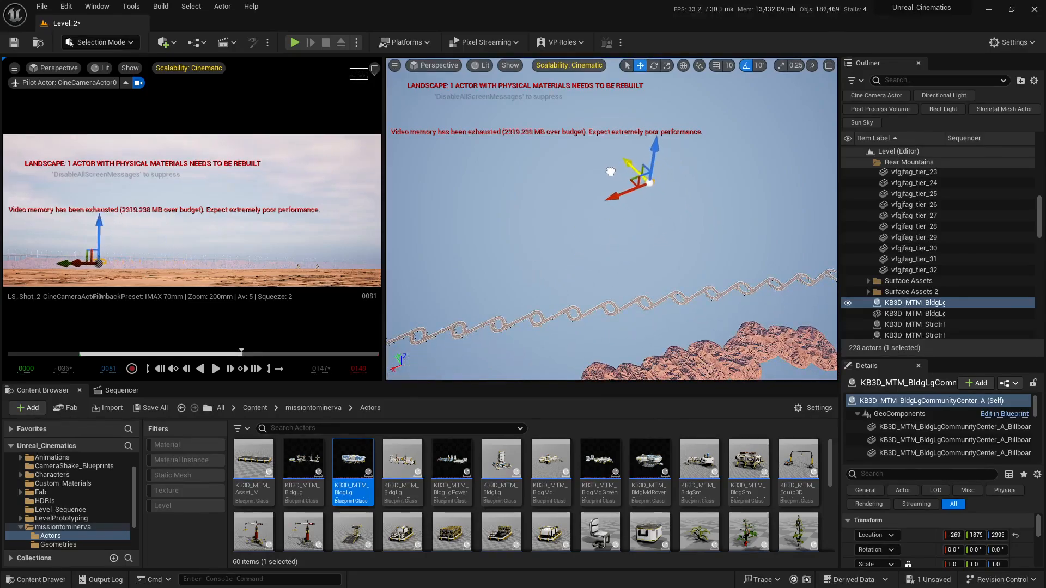
left_click_drag(610, 171, 608, 170)
Scale the community center uniformly to 5.93 and deselect it
right_click_drag(664, 224, 676, 192)
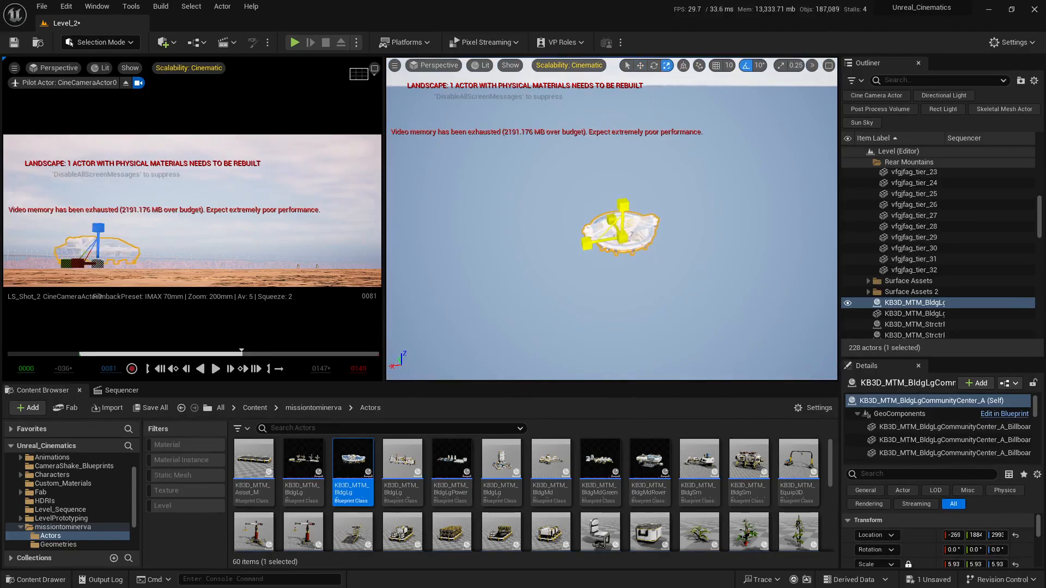
left_click(643, 276)
right_click_drag(643, 269, 749, 279)
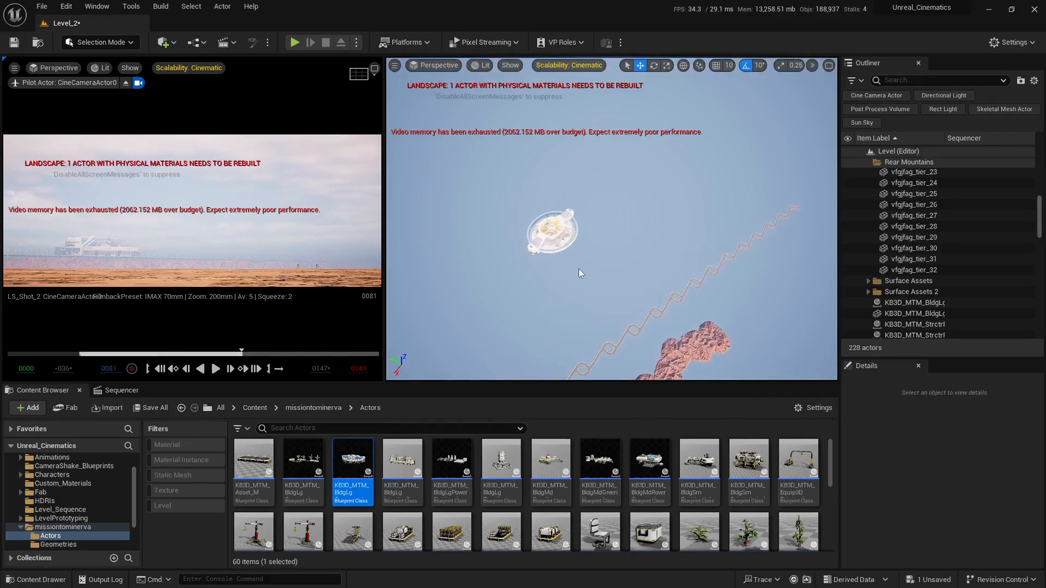
Slide the community center sideways toward the middle of the shot, and check it in the enlarged camera view
left_click(536, 228)
left_click_drag(533, 243, 609, 194)
key("Escape")
right_click_drag(610, 194, 610, 156)
left_click(374, 70)
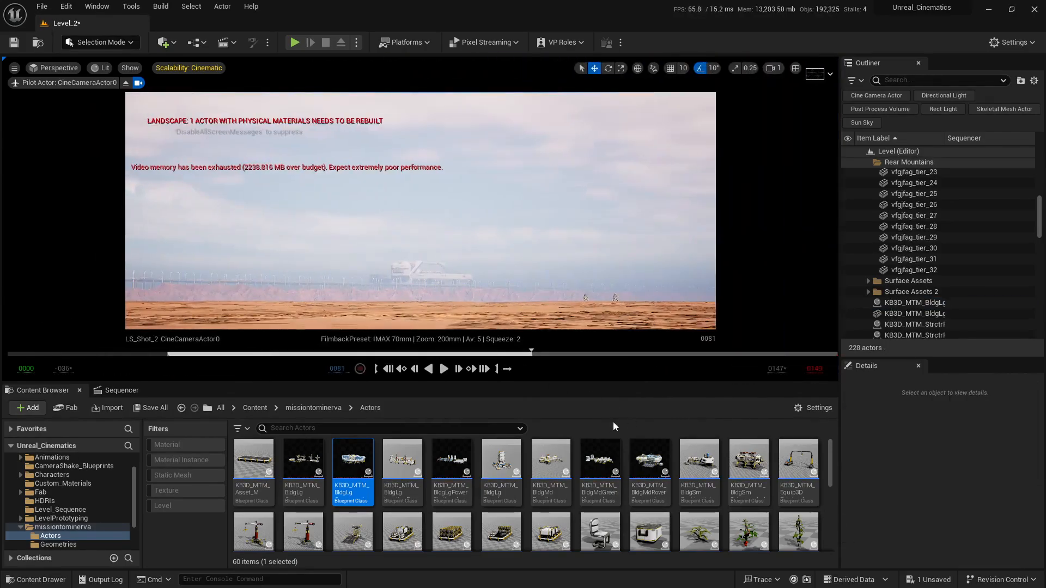
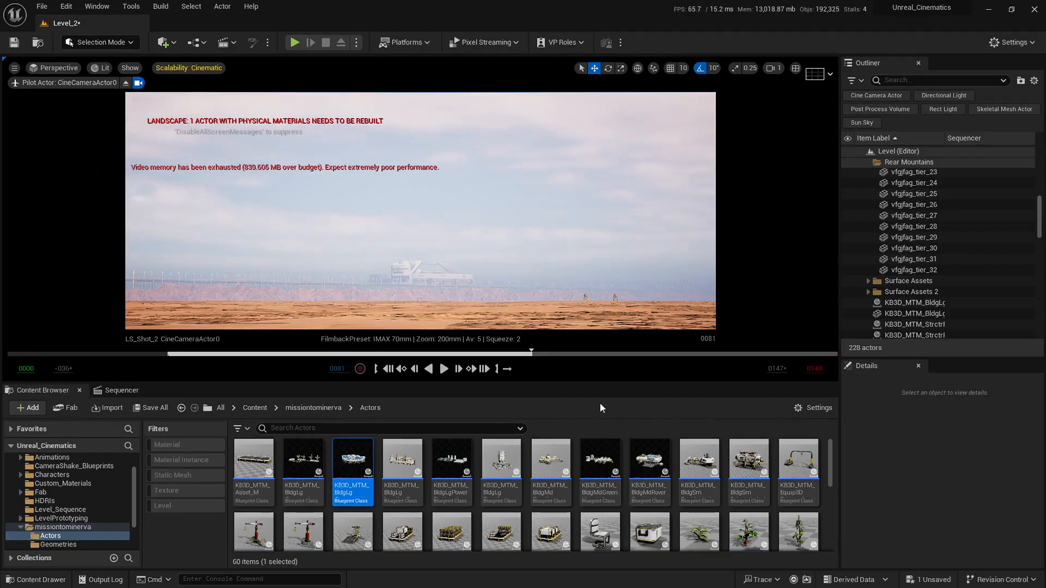
Restore both viewports and place KB3D_MTM_BldgLgTerraformer_A from the Actors folder near the elevated road
left_click(796, 69)
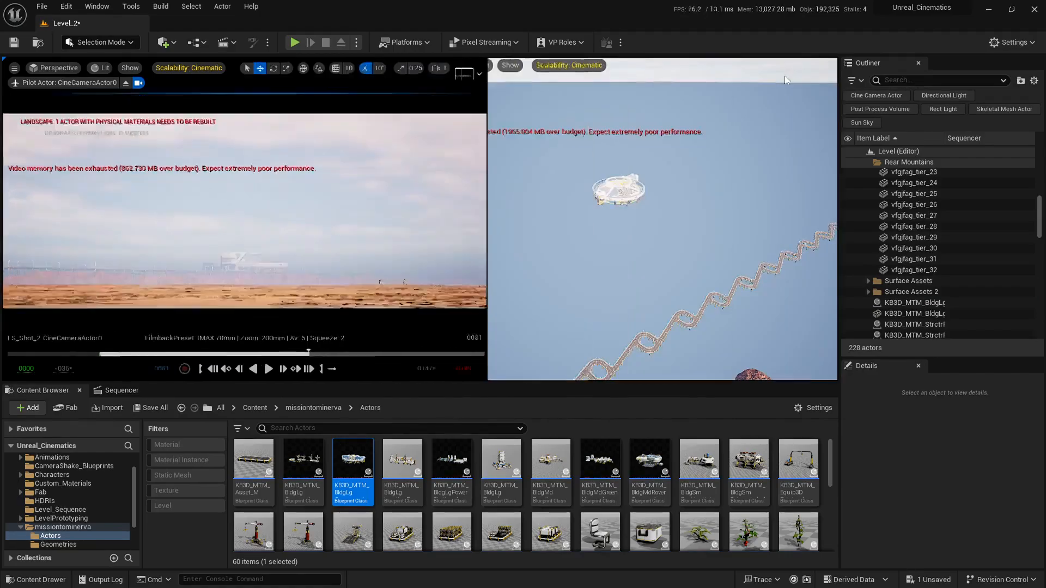
right_click_drag(712, 284, 758, 269)
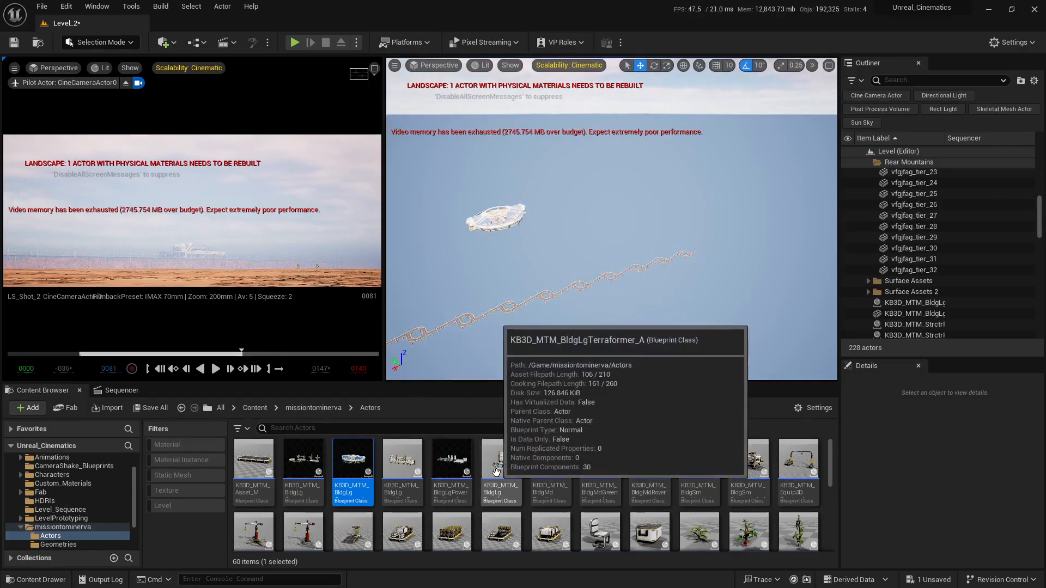
left_click_drag(498, 506, 629, 316)
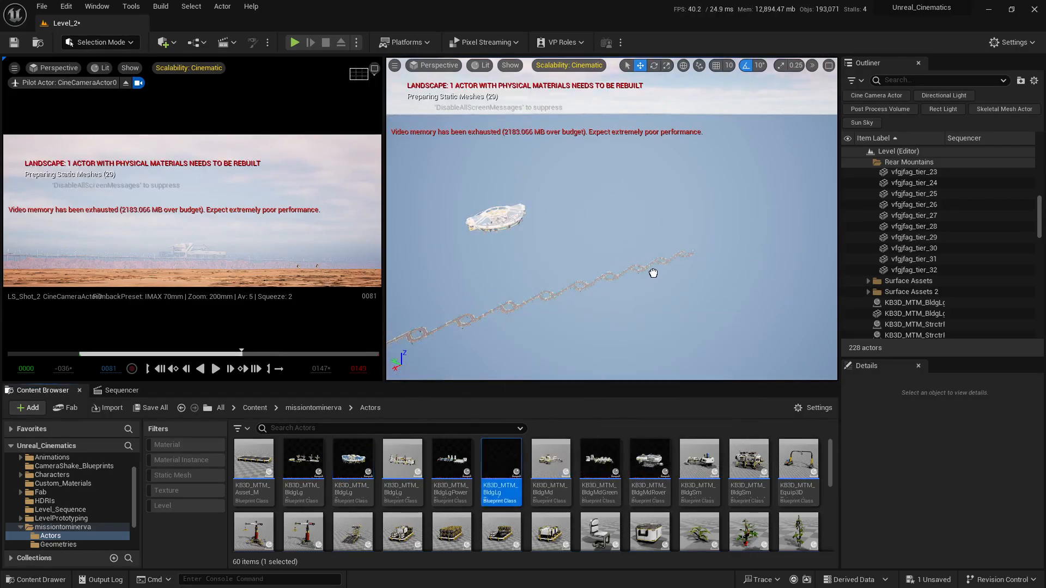
Place the KB3D_MTM_BldgLgTerraformer_A building in the level and move it away from the elevated road into the open area behind it
mouse_move(653, 273)
left_mouse_down()
mouse_move(684, 248)
mouse_move(648, 265)
left_mouse_up()
right_click_drag(597, 348, 620, 366)
mouse_move(586, 322)
right_mouse_down()
mouse_move(586, 303)
mouse_move(586, 321)
right_mouse_up()
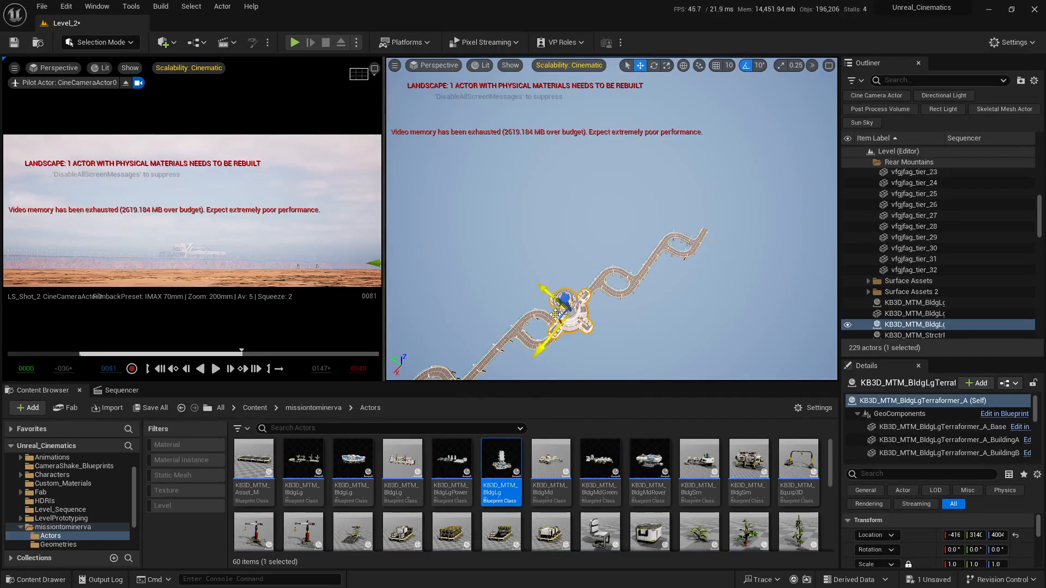
left_click_drag(556, 315, 498, 248)
left_click(527, 298)
right_click_drag(528, 298, 463, 272)
right_click_drag(545, 281, 533, 257)
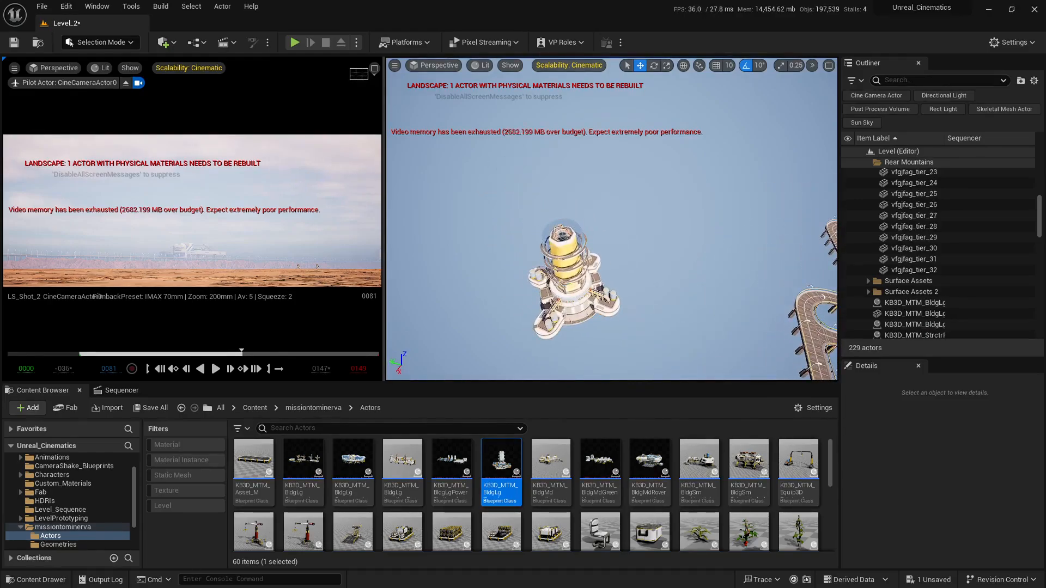
Shift the terraformer tower slightly farther from the road and check its placement in the enlarged camera view
left_click(534, 305)
left_click_drag(554, 297, 533, 292)
left_click(485, 335)
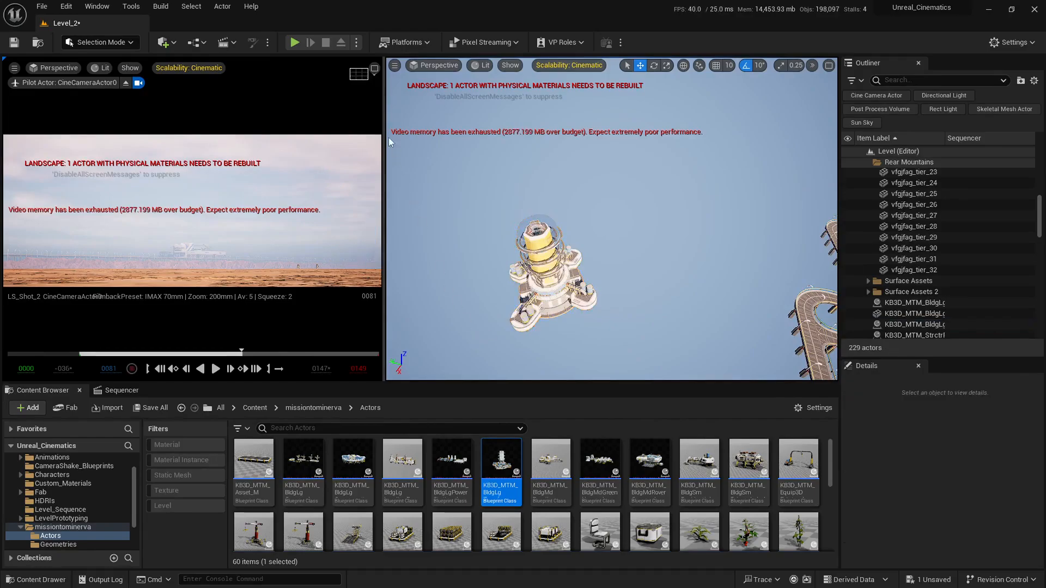
left_click(374, 69)
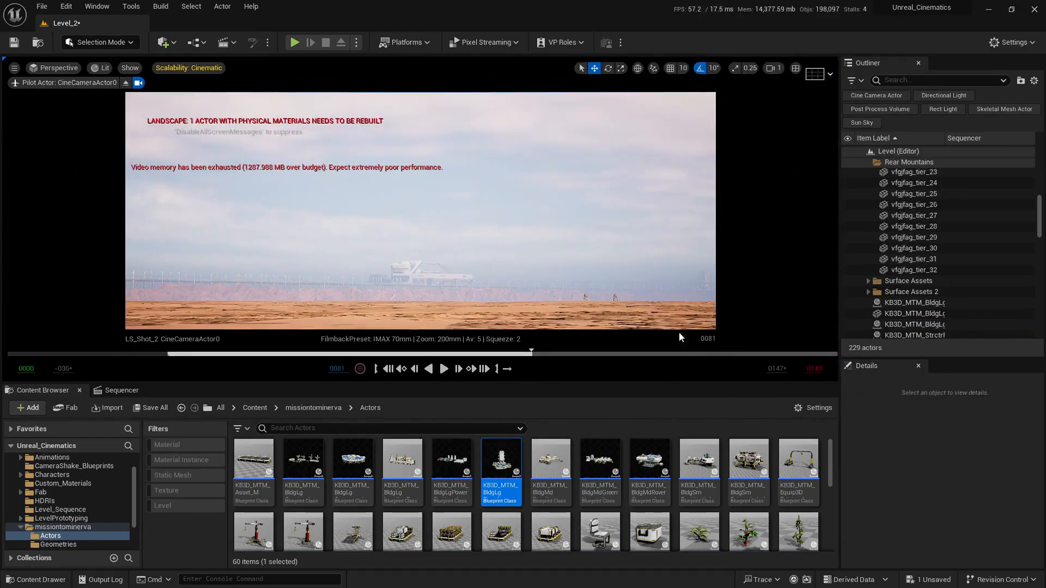
left_click(796, 69)
left_click(567, 269)
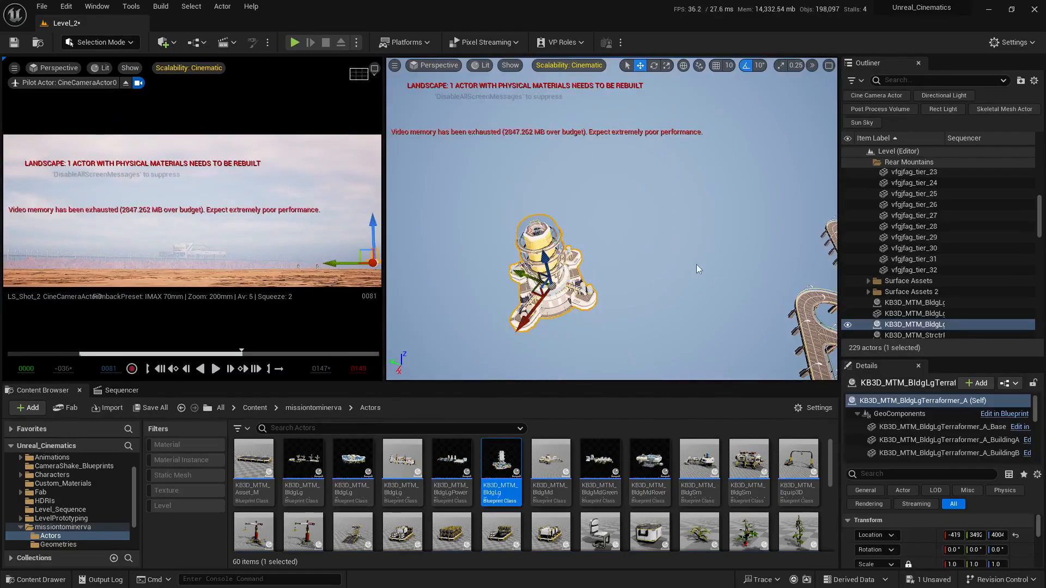
Examine the layout of the terraformer tower, the domed building, the elevated road and the rear mountains from several angles
right_click_drag(698, 268, 643, 170)
left_click(695, 263)
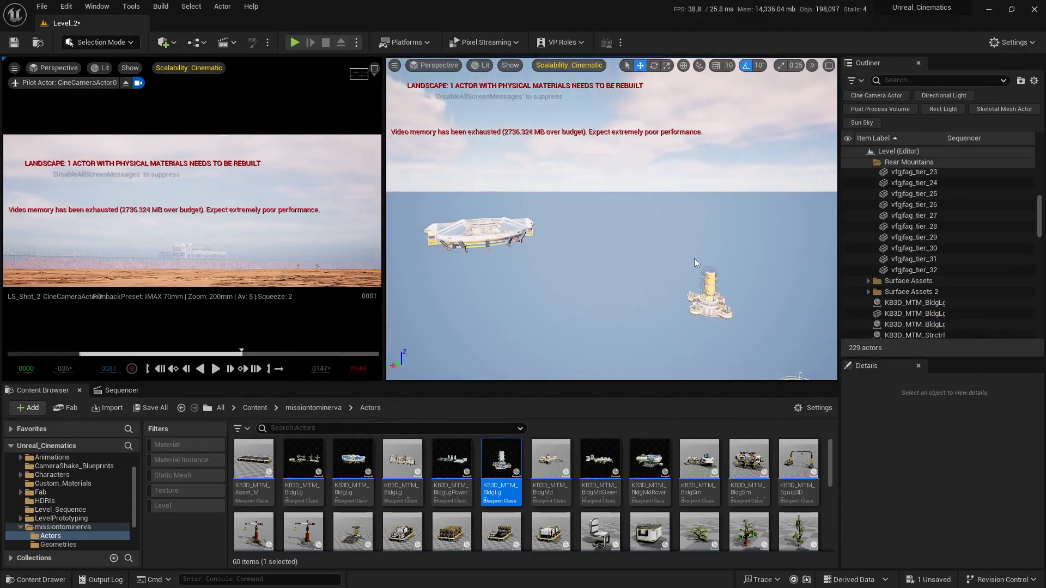
right_click_drag(552, 292, 552, 317)
key("s")
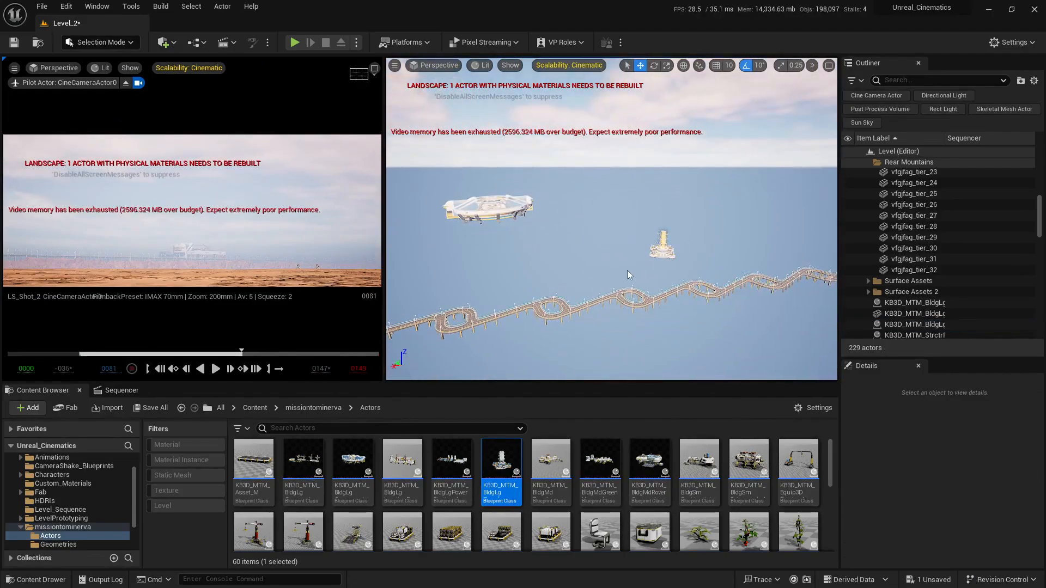
key("s")
right_click_drag(630, 275, 499, 365)
key("d")
key("a")
key("w")
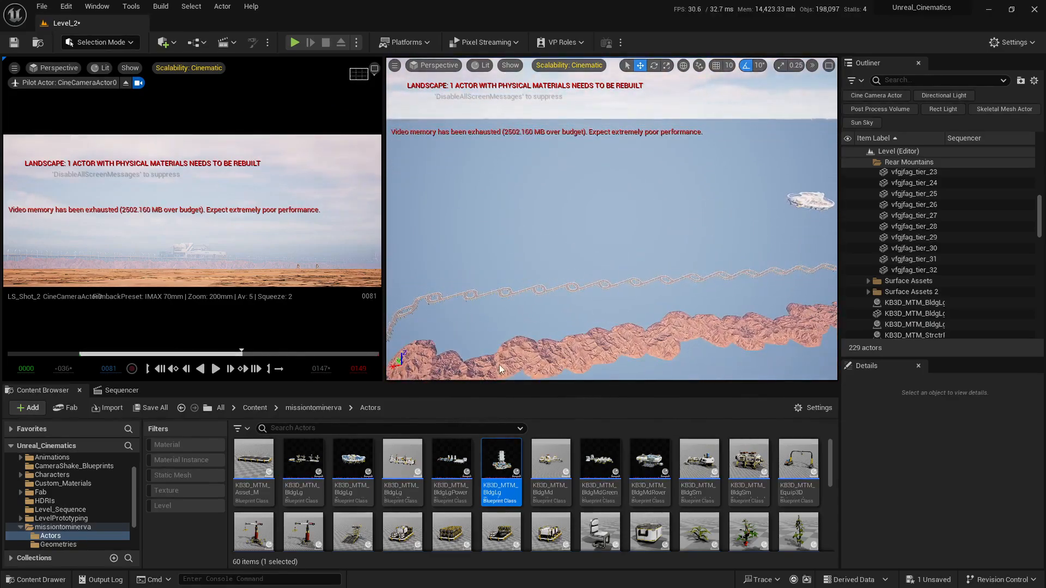
Scrub the LS_Shot_2 sequence back to frame 12
left_click(122, 390)
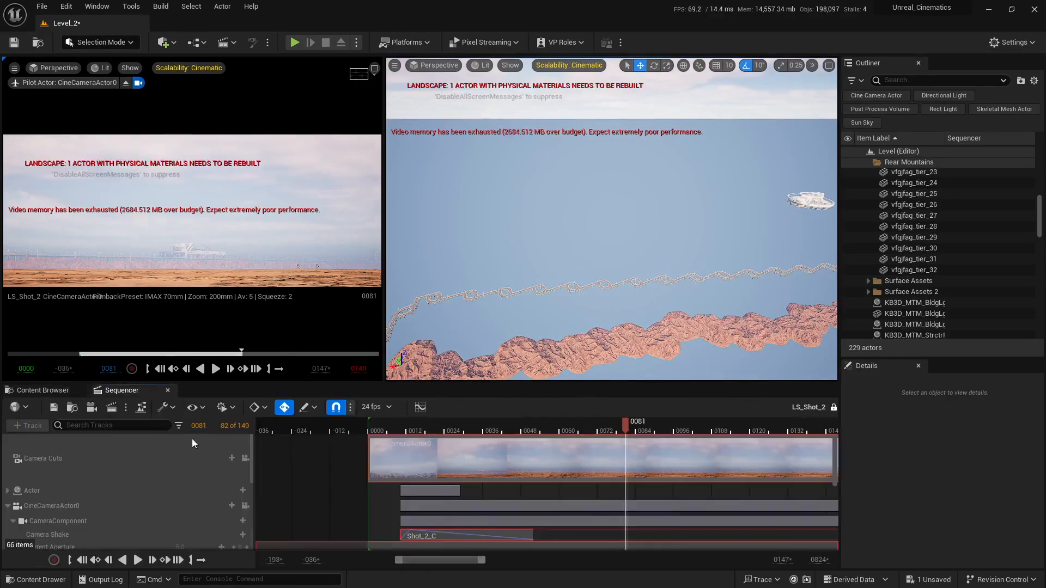
left_click_drag(632, 432, 478, 429)
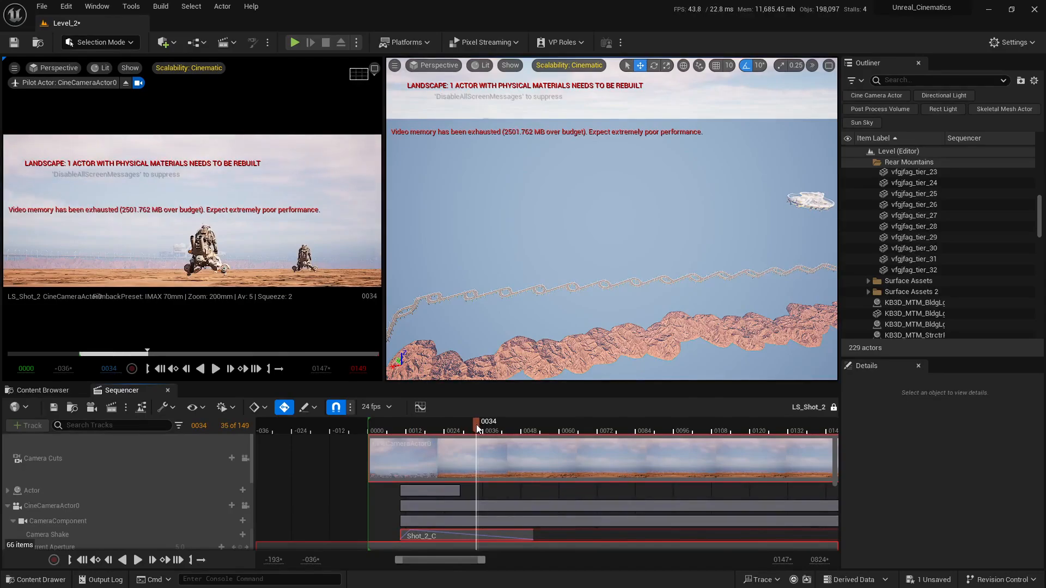
left_click_drag(479, 430, 408, 431)
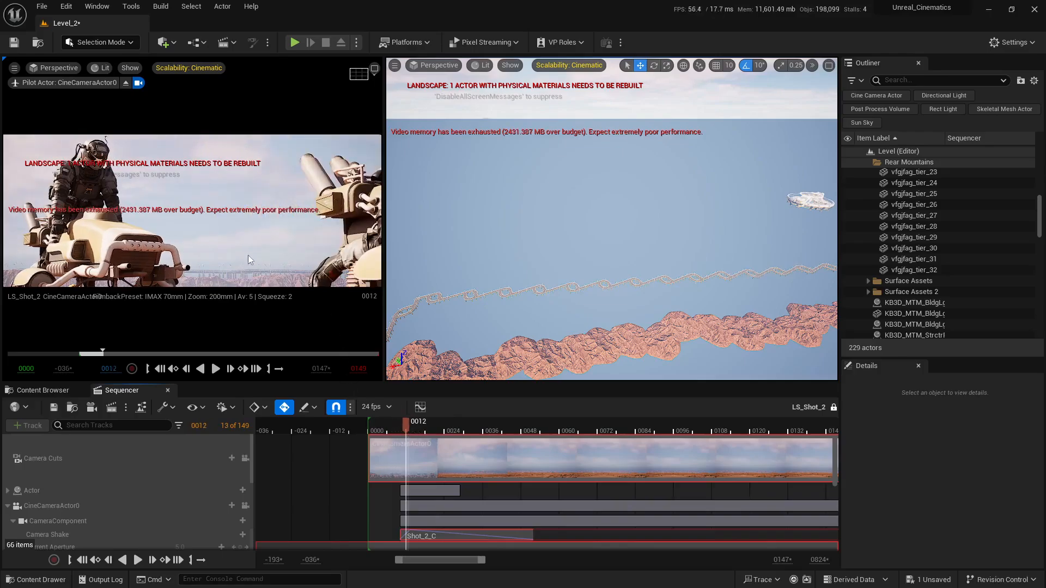
Browse the building, prop and vehicle blueprints in the missiontominerva Actors folder for another background asset
left_click(31, 390)
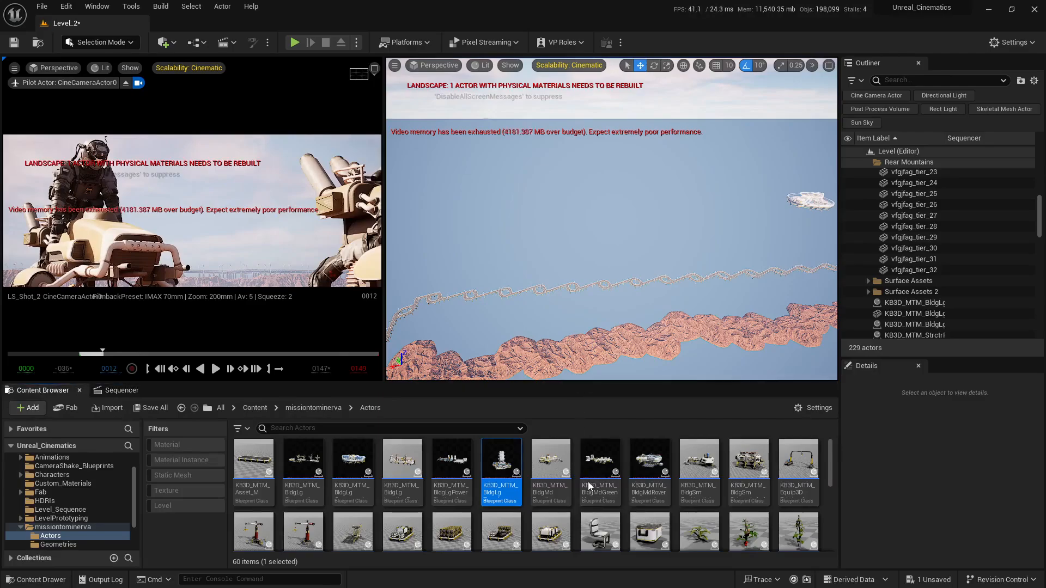
scroll(588, 486, "down", 5)
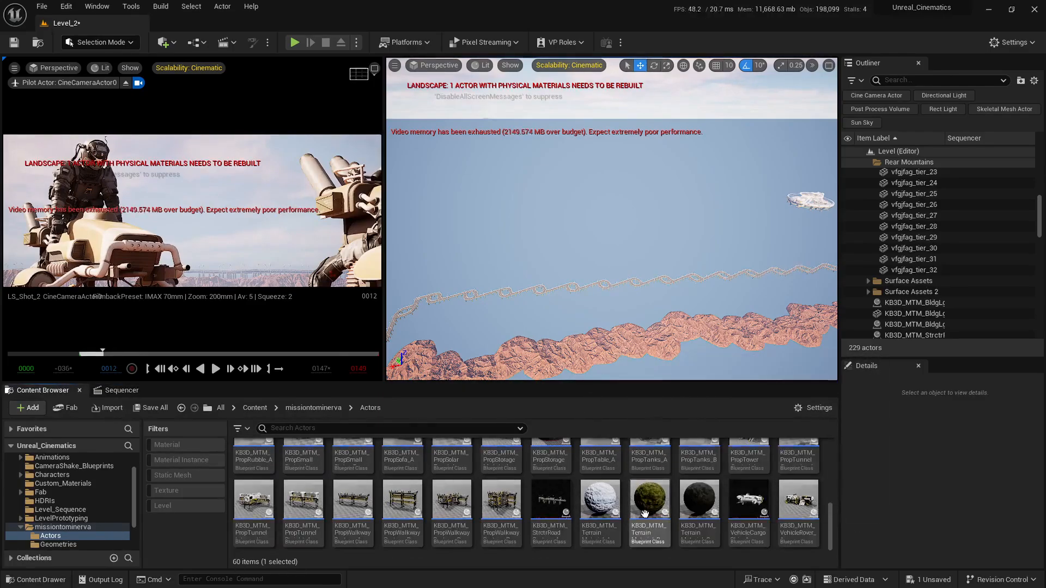
scroll(645, 512, "up", 4)
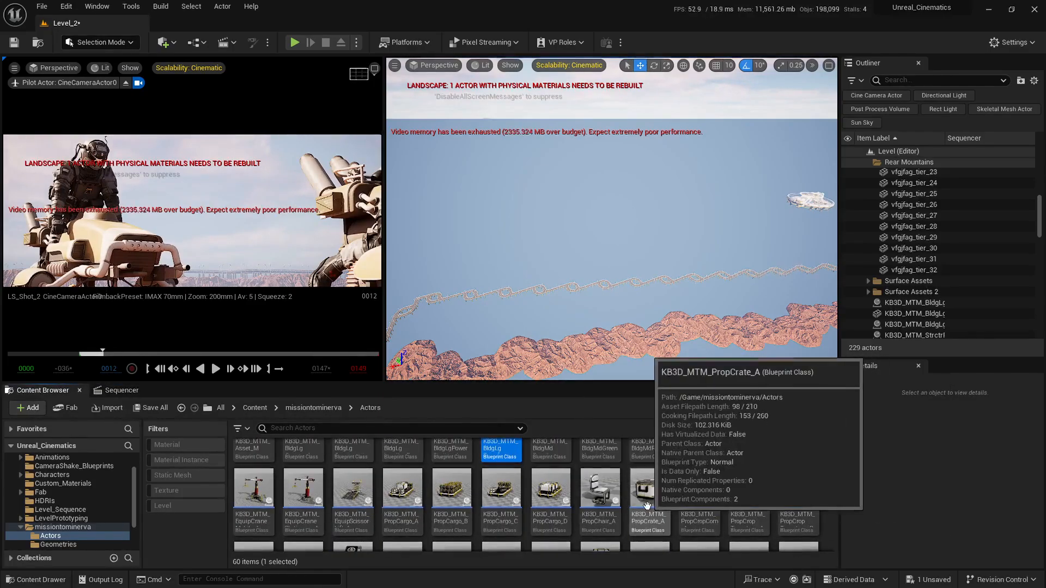
scroll(703, 507, "up", 1)
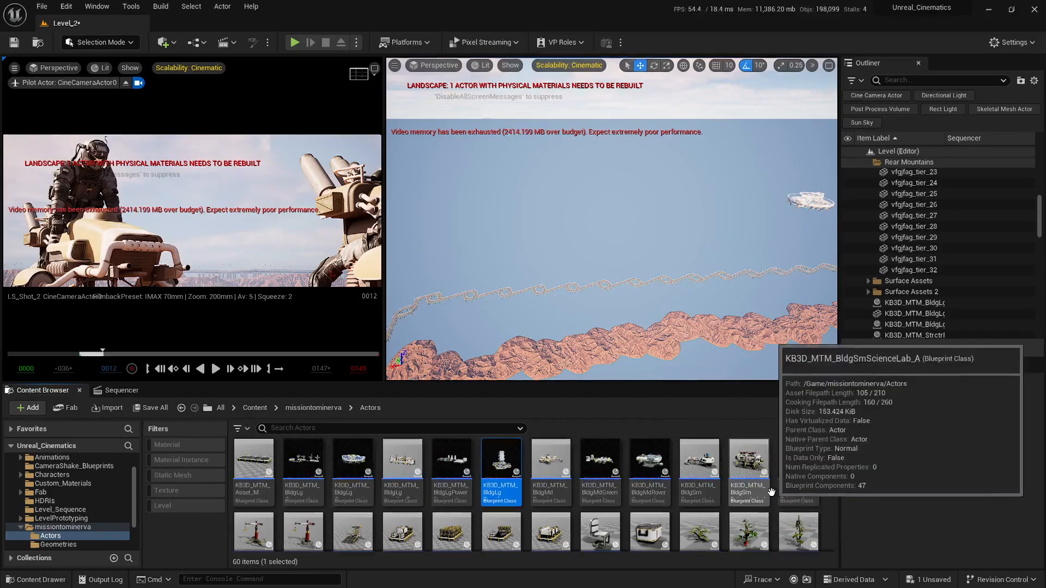
scroll(771, 492, "down", 5)
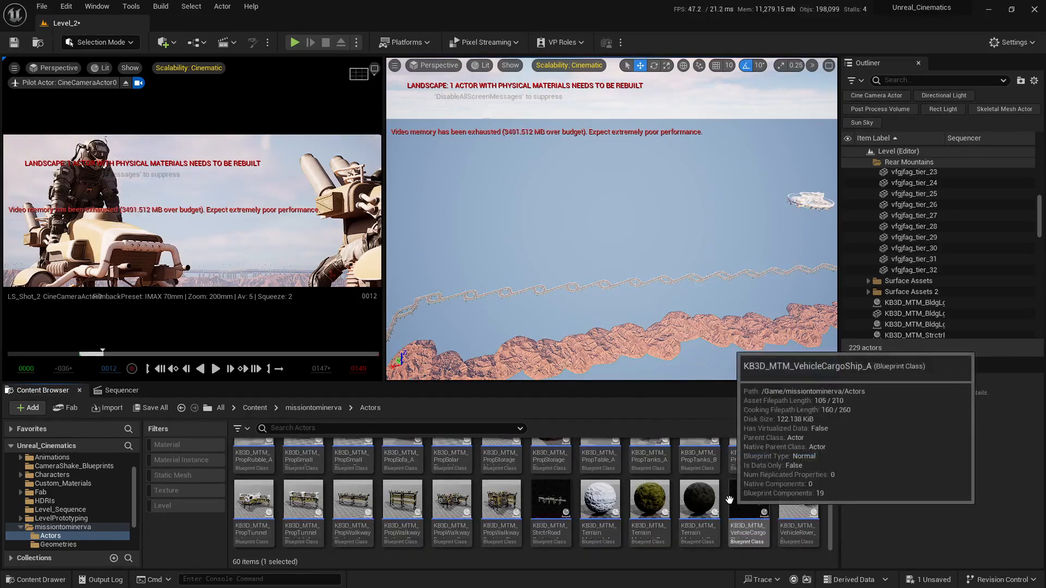
scroll(729, 500, "up", 3)
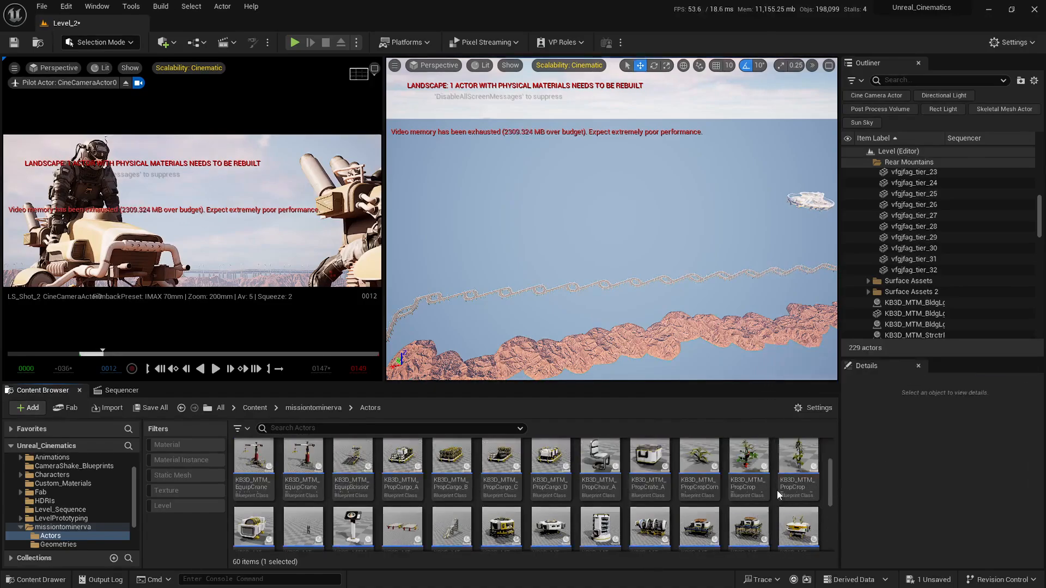
scroll(777, 490, "up", 2)
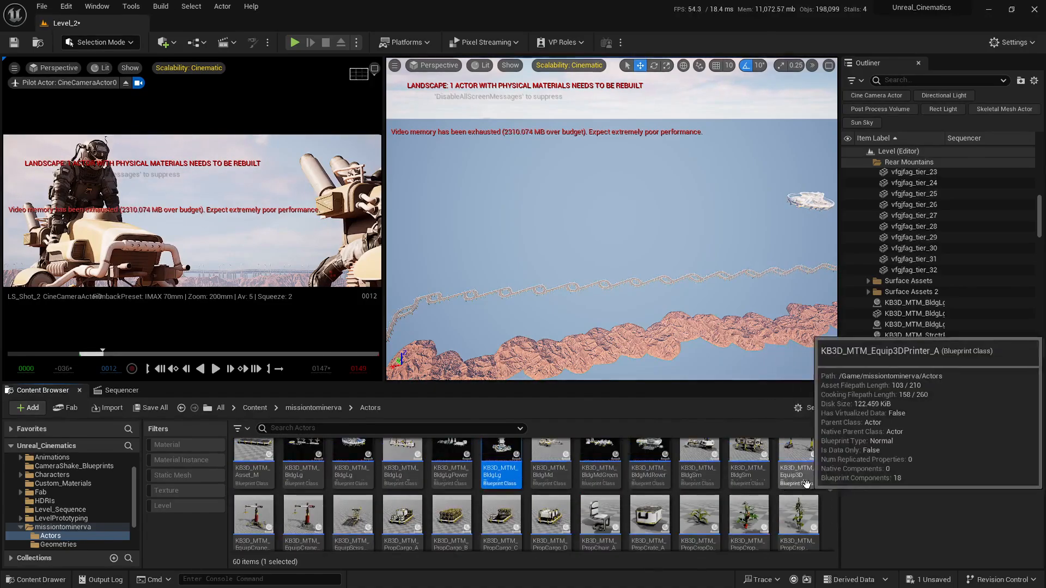
scroll(805, 485, "up", 1)
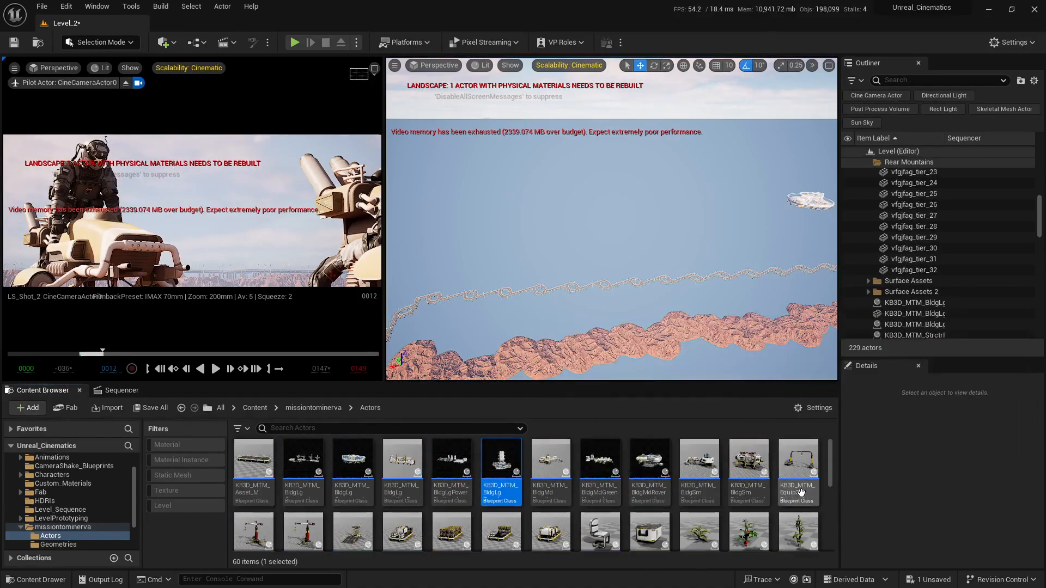
scroll(812, 485, "down", 3)
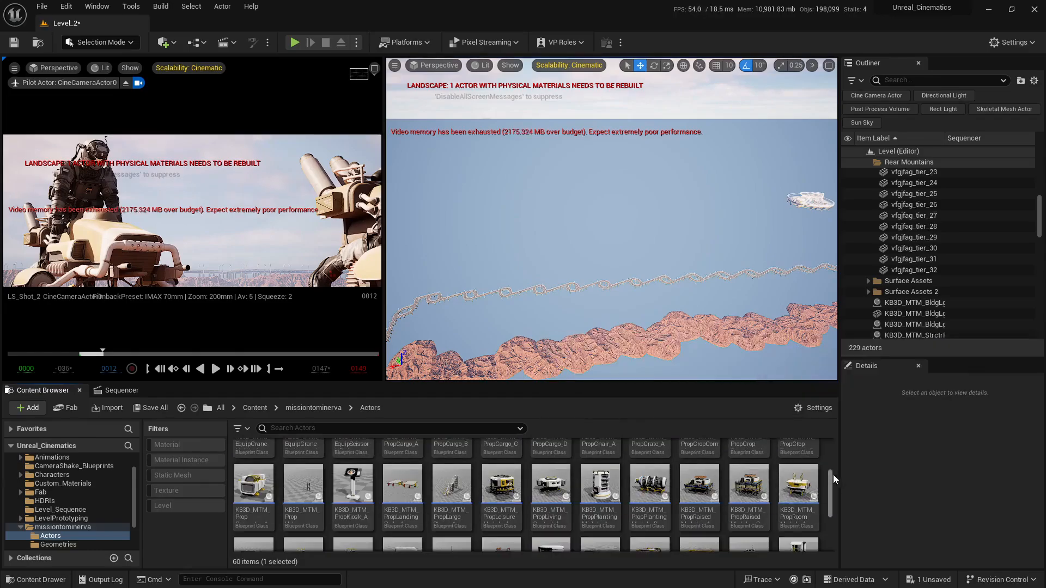
scroll(807, 488, "up", 2)
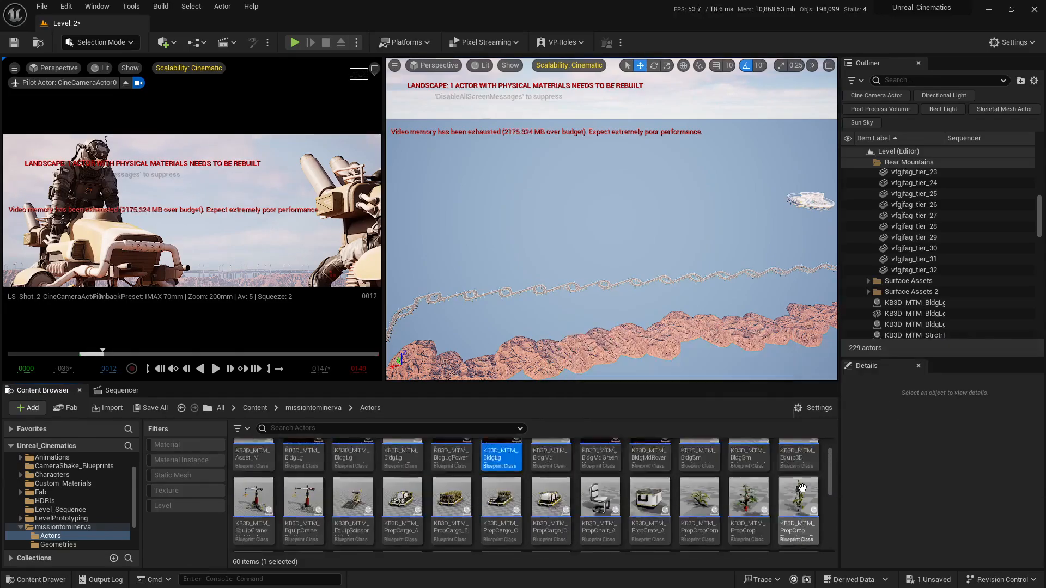
scroll(801, 485, "up", 1)
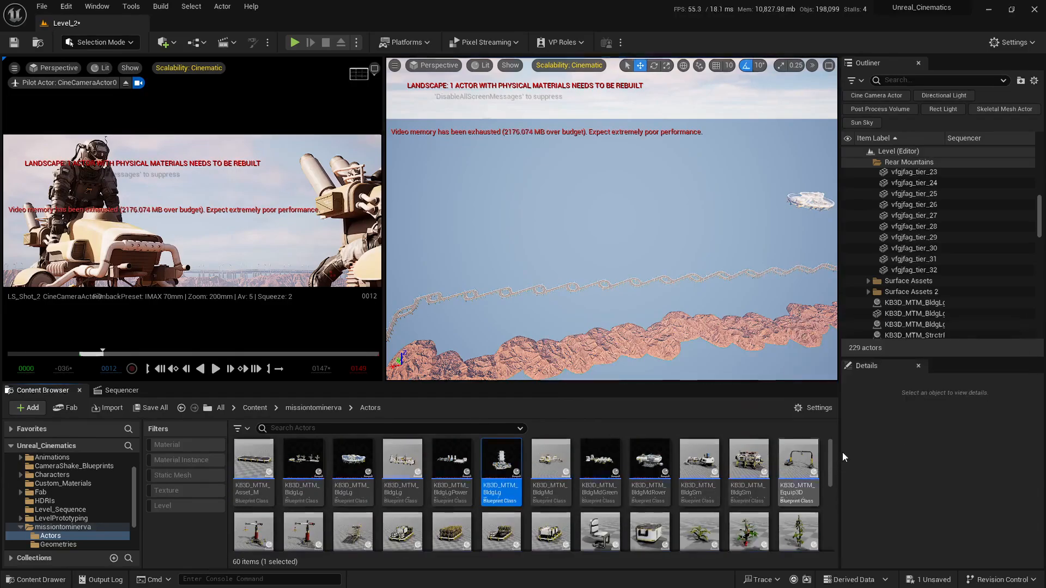
scroll(801, 480, "down", 3)
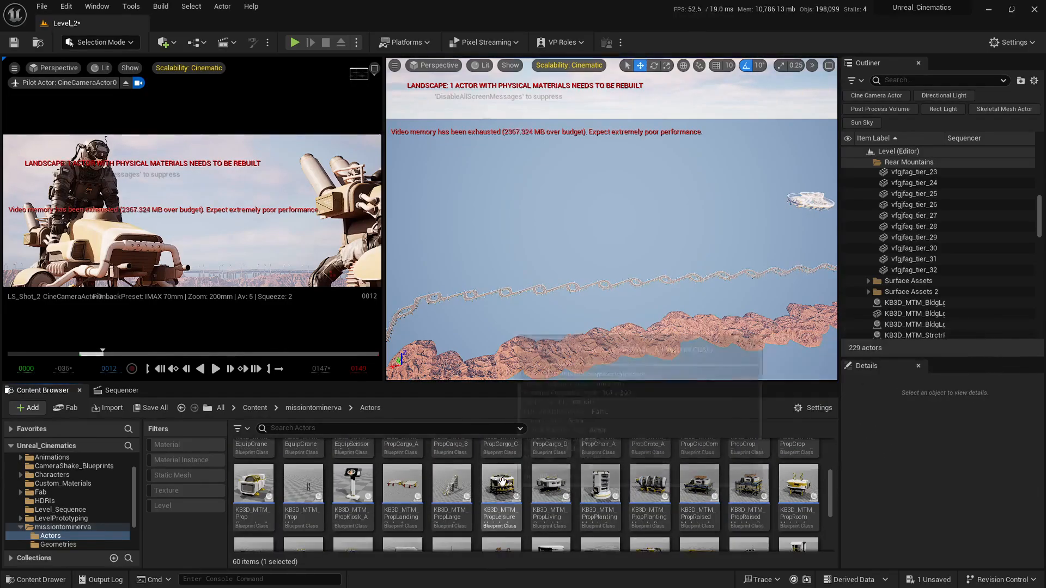
Place the KB3D_MTM_PropLeisureModule_A blueprint in the level and move it to the far side of the elevated road
left_click_drag(502, 481, 553, 343)
right_click_drag(554, 342, 474, 376)
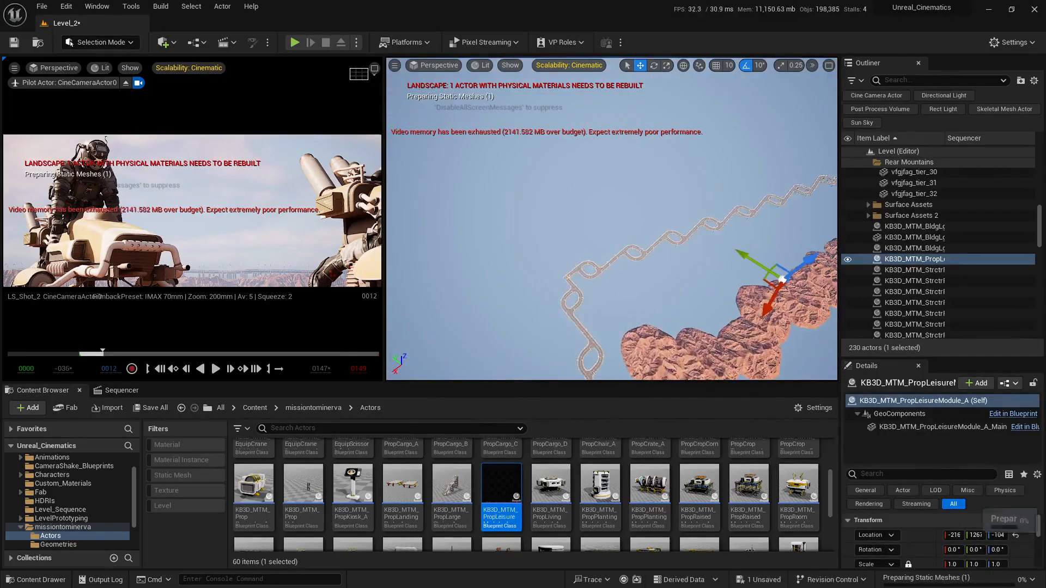
right_click_drag(687, 321, 700, 323)
key("w")
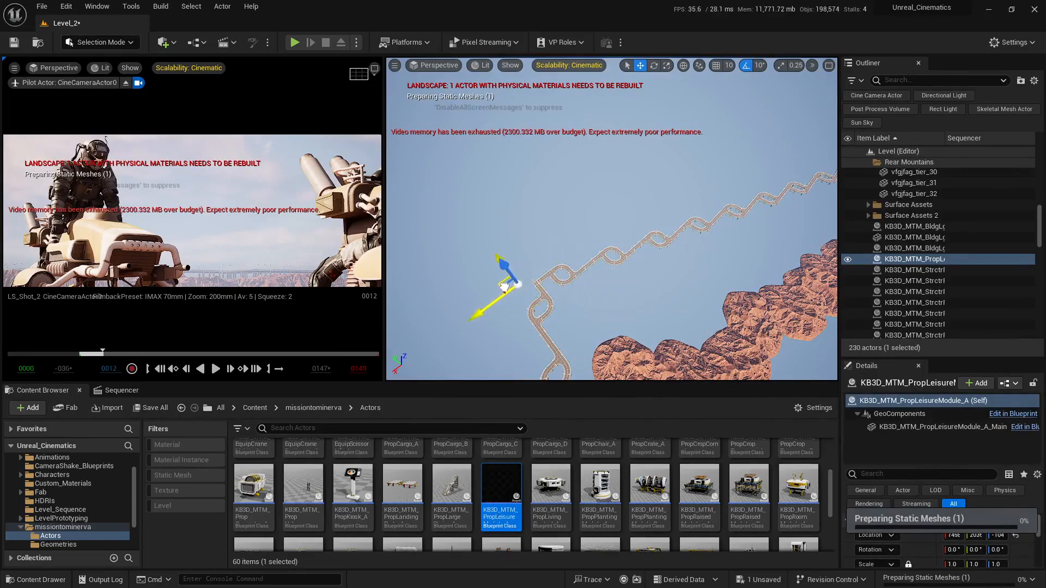
left_click_drag(499, 321, 494, 333)
Move the leisure module along the outer side of the road into the background of the camera's view
right_click_drag(661, 320, 449, 291)
key("s")
right_click_drag(737, 291, 737, 283)
key("w")
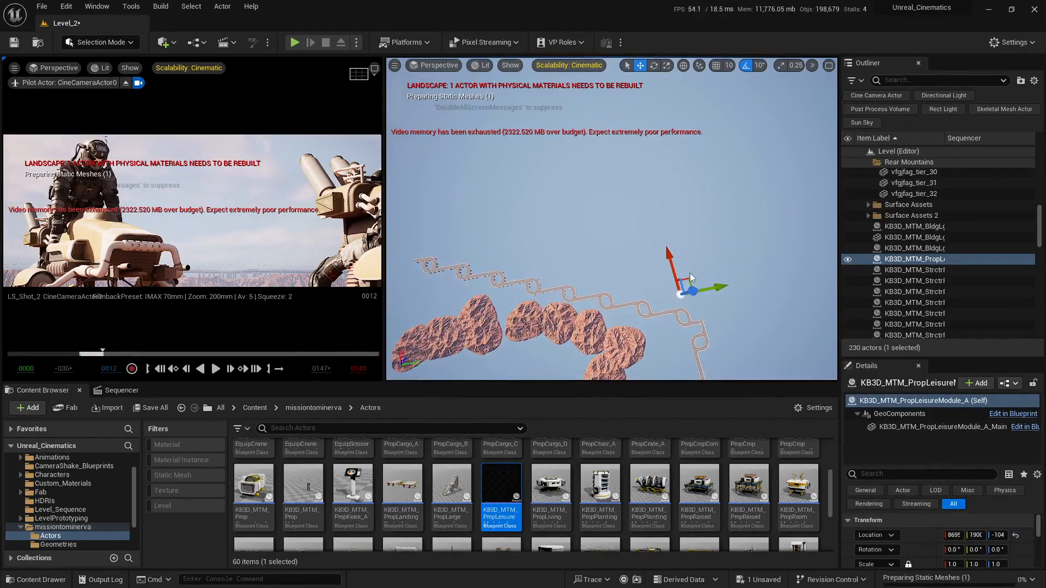
left_click_drag(690, 274, 684, 278)
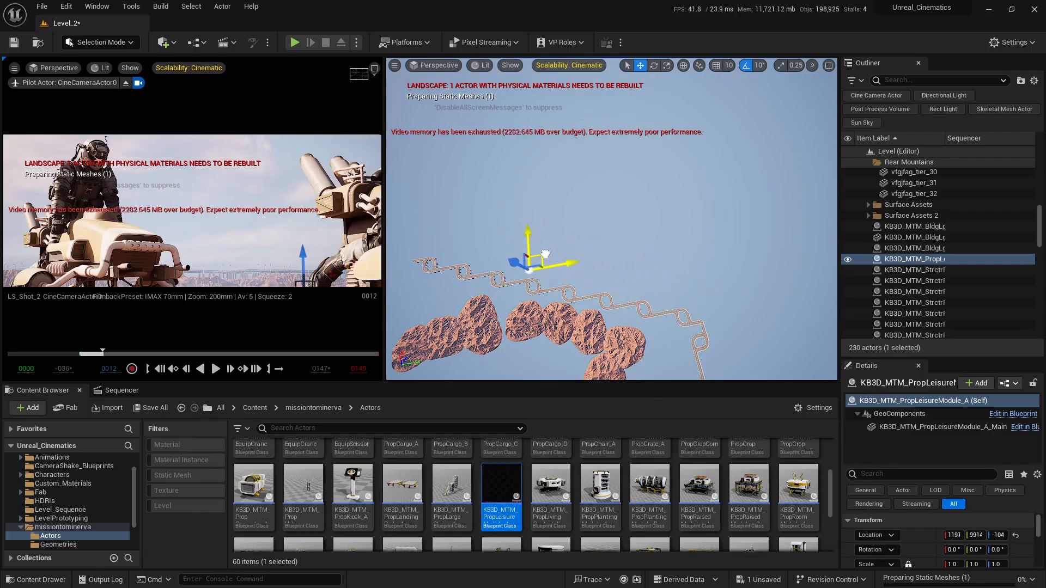
Set the LS_Shot_2 playhead to frame 13
left_click(148, 408)
left_click(658, 410)
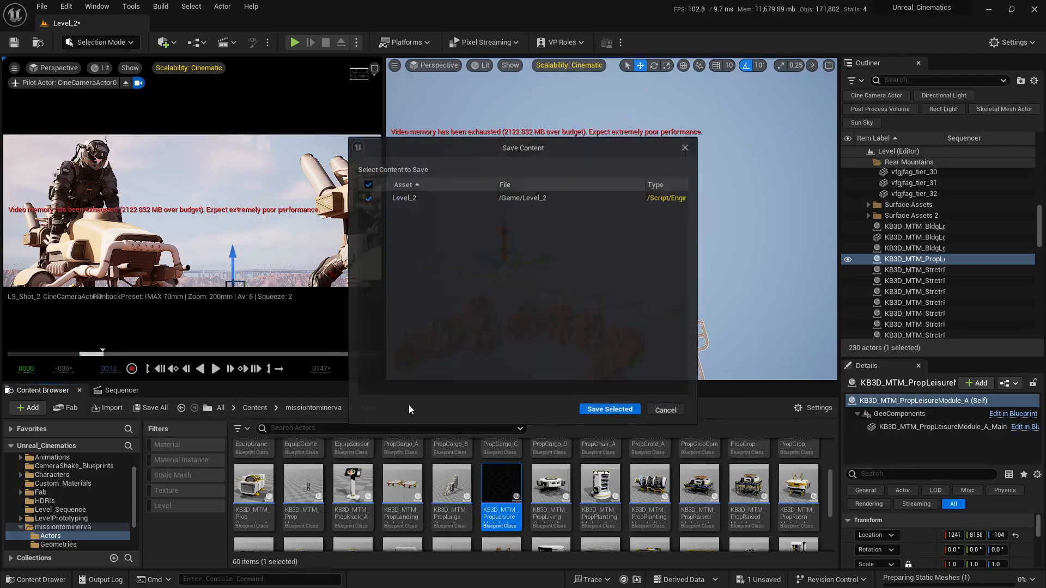
left_click(123, 390)
mouse_move(406, 425)
left_mouse_down()
mouse_move(381, 427)
mouse_move(412, 425)
left_mouse_up()
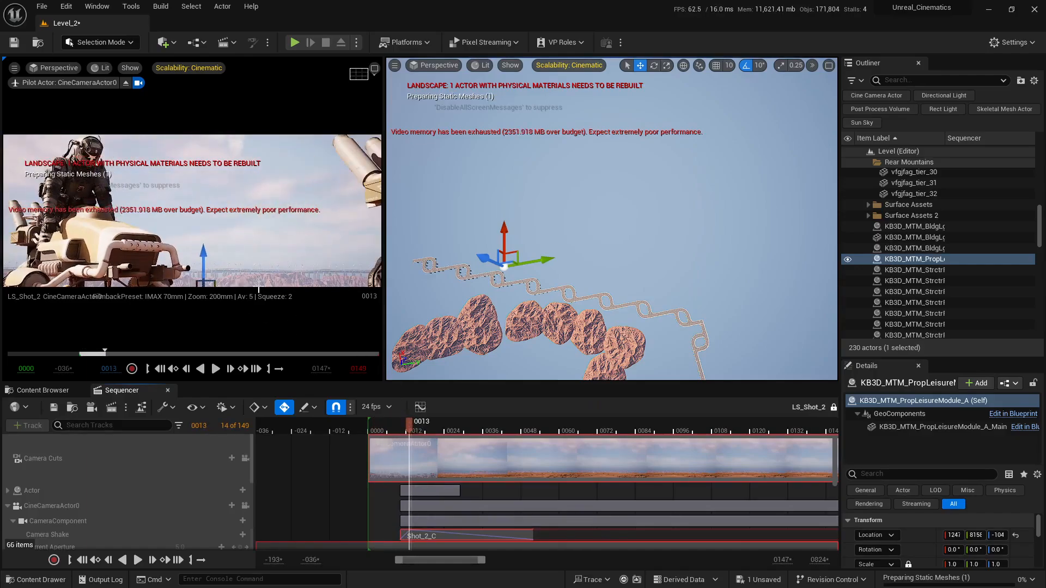
Shift the leisure module sideways, raise it above the road and scale it up uniformly to about 23.6
mouse_move(582, 189)
right_mouse_down()
mouse_move(572, 224)
mouse_move(582, 188)
right_mouse_up()
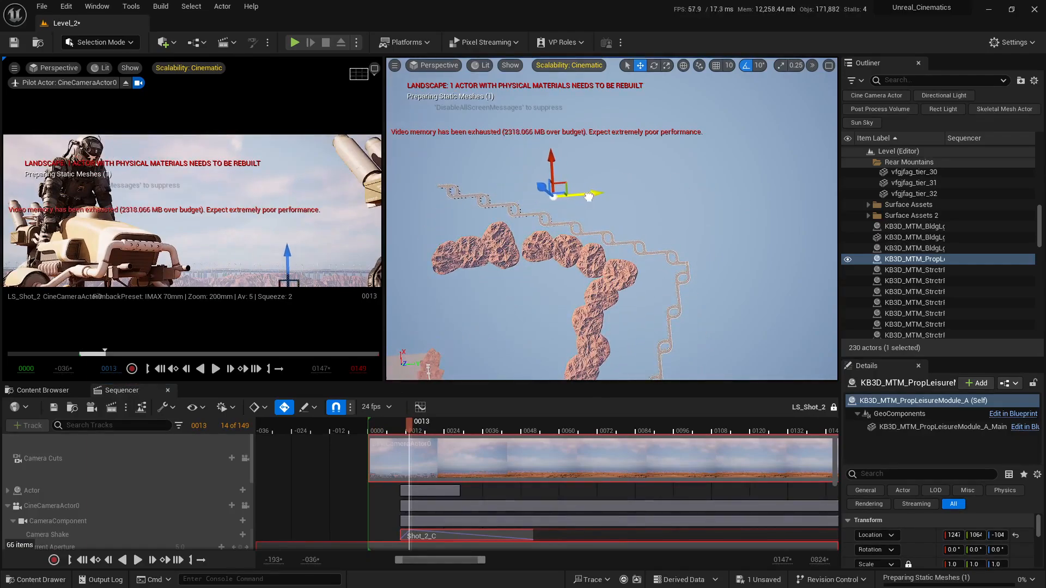
right_click_drag(588, 197, 583, 147)
right_click_drag(627, 240, 646, 235)
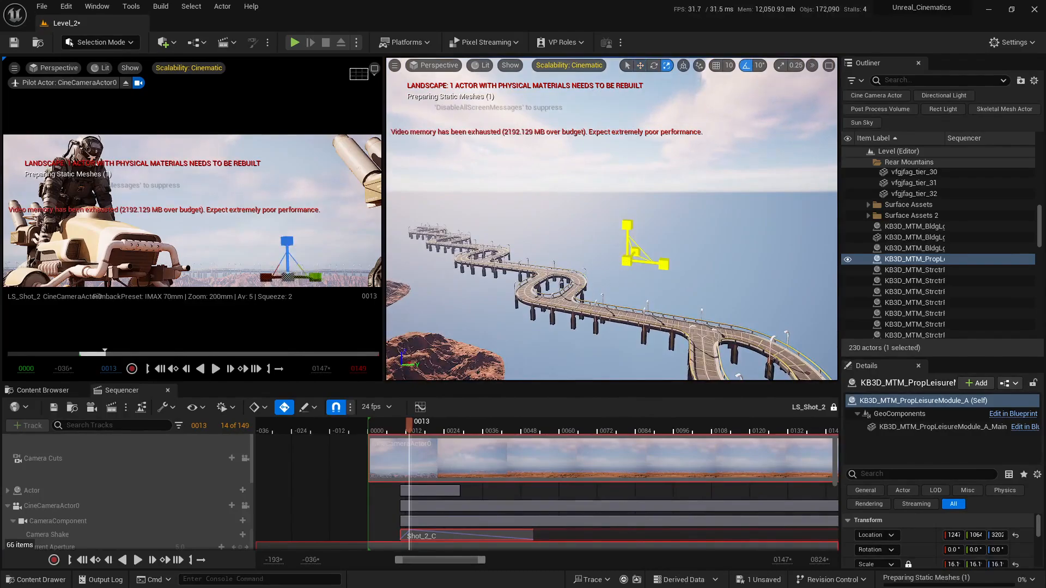
right_click_drag(627, 245, 621, 182)
right_click_drag(686, 289, 640, 310)
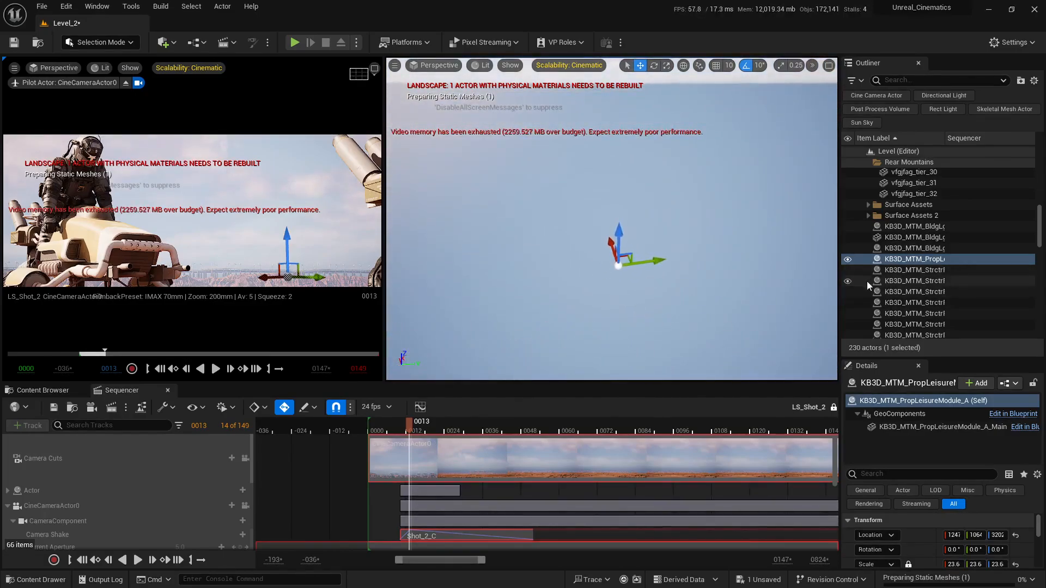
Delete the leisure module from the level
left_click(834, 269)
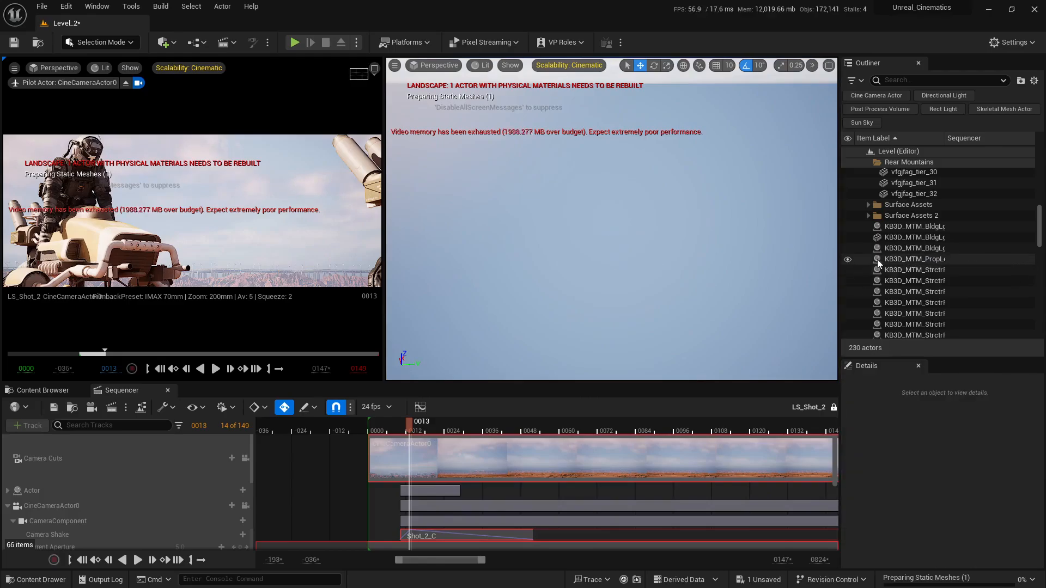
key("ctrl+z")
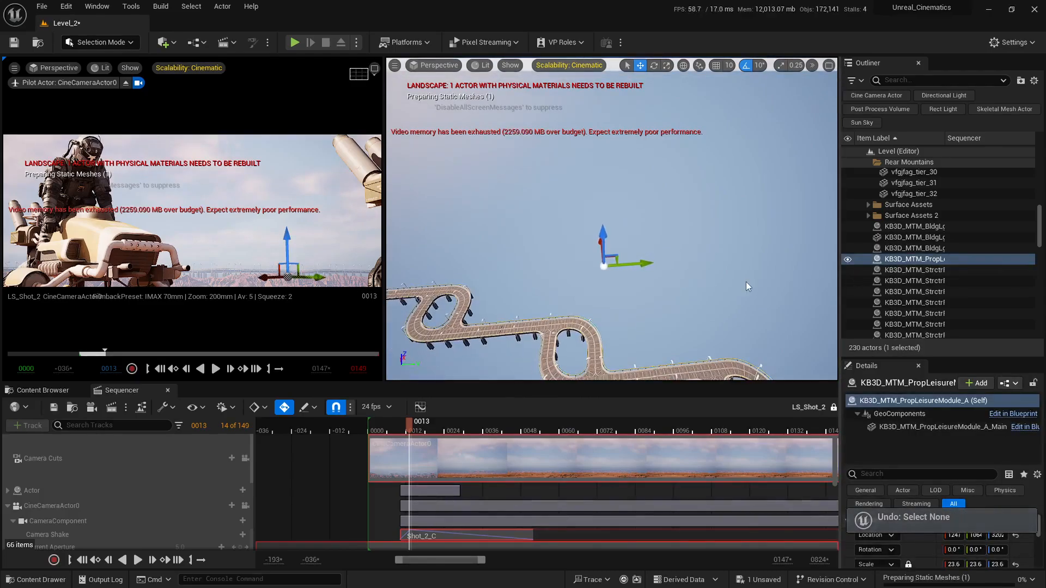
right_click_drag(709, 294, 713, 333)
key("Delete")
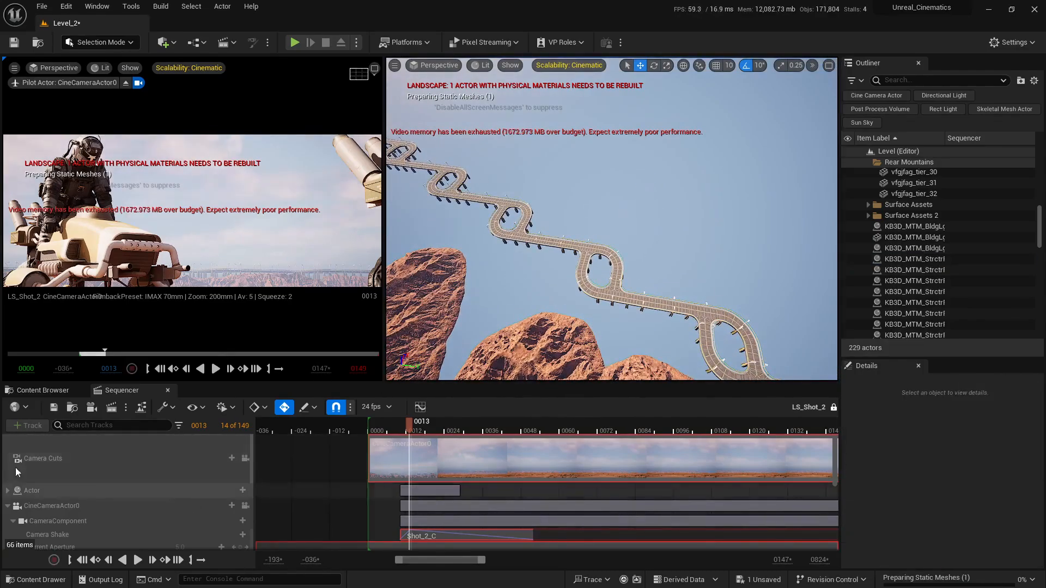
Place the KB3D_MTM_PropRaisedModules_B actor from the Mission to Minerva Actors folder in the background area beyond the road
left_click(18, 397)
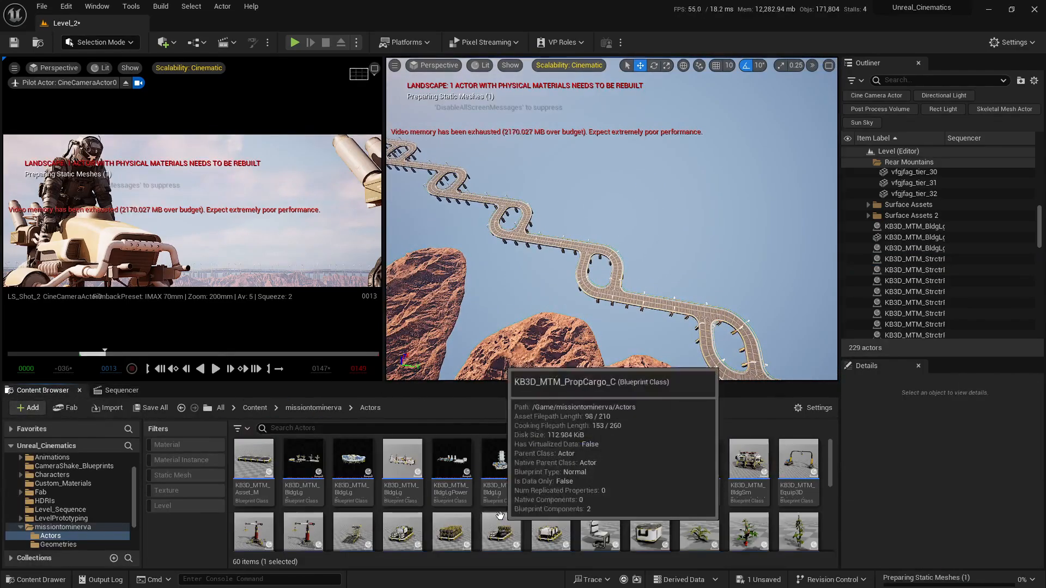
scroll(588, 520, "up", 1)
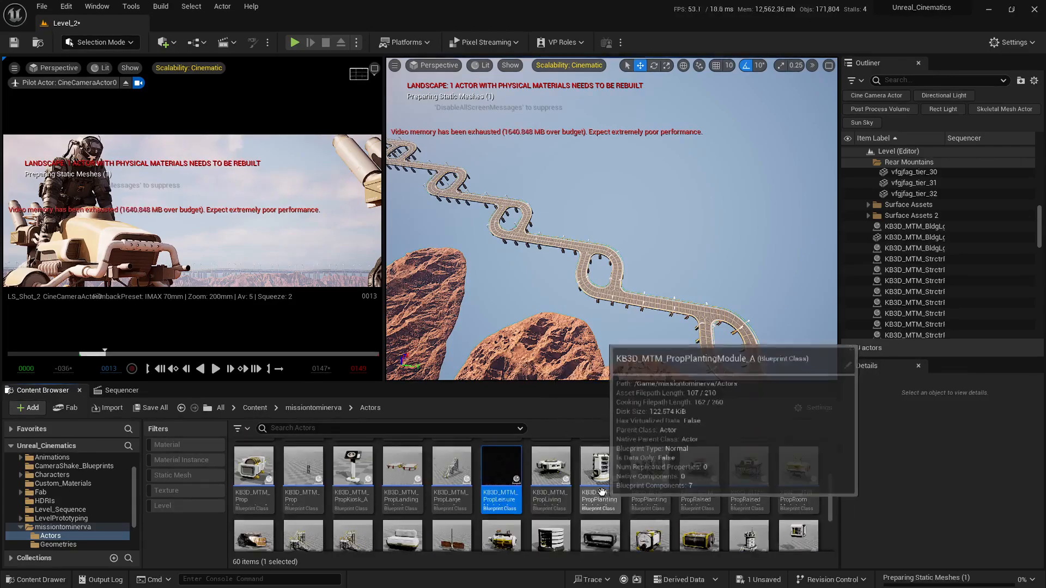
scroll(746, 506, "down", 1)
scroll(769, 501, "up", 2)
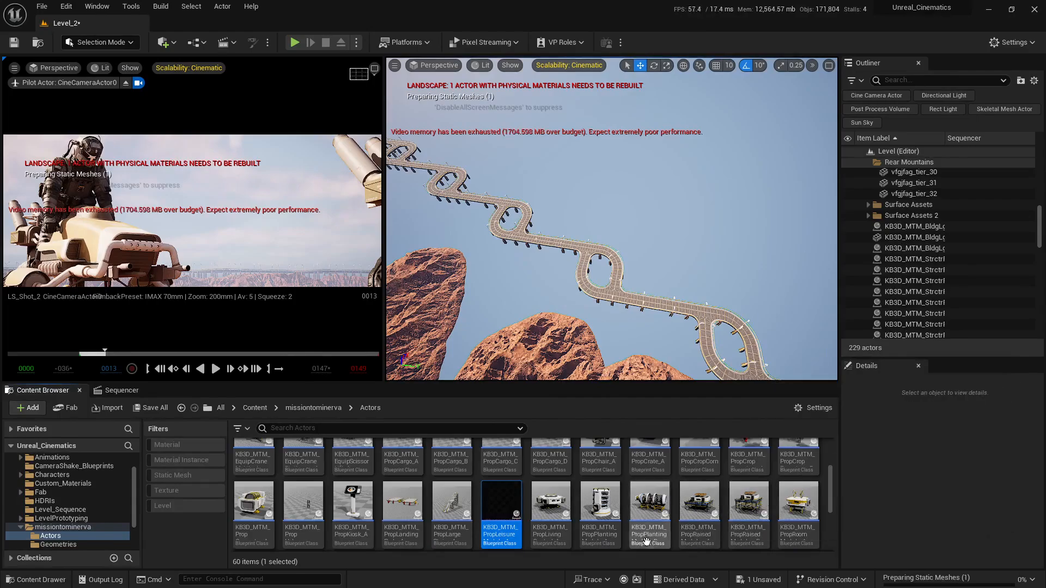
left_click_drag(765, 504, 622, 286)
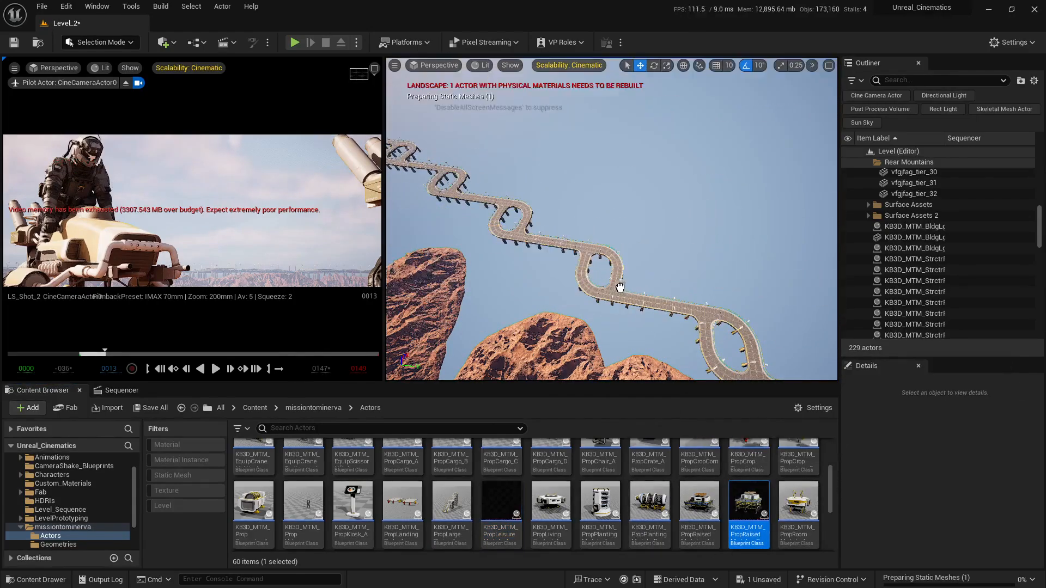
mouse_move(709, 258)
right_mouse_down()
mouse_move(709, 240)
mouse_move(713, 273)
mouse_move(722, 267)
mouse_move(709, 258)
right_mouse_up()
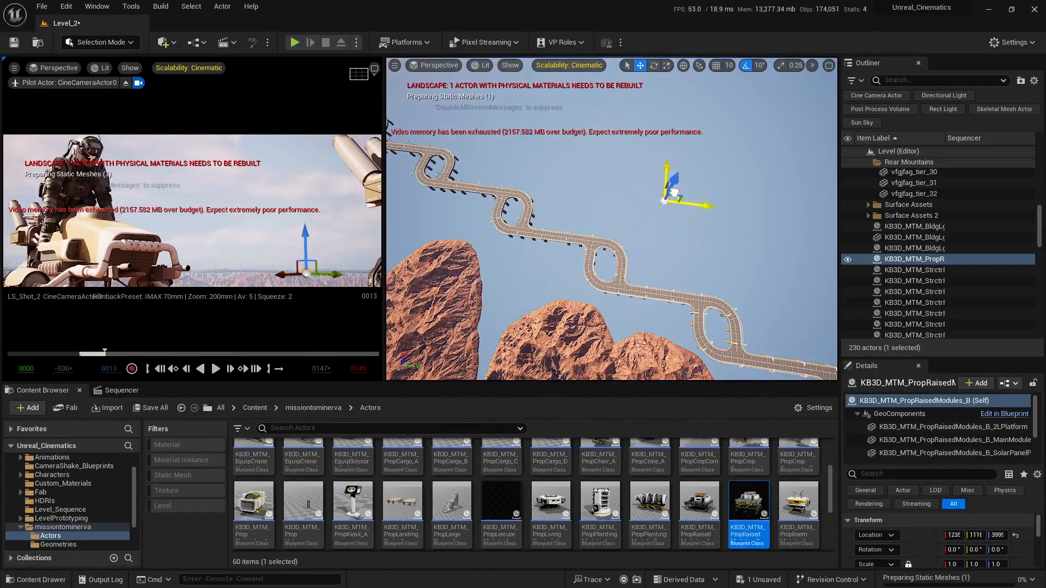
mouse_move(496, 296)
right_mouse_down()
mouse_move(496, 267)
mouse_move(496, 296)
right_mouse_up()
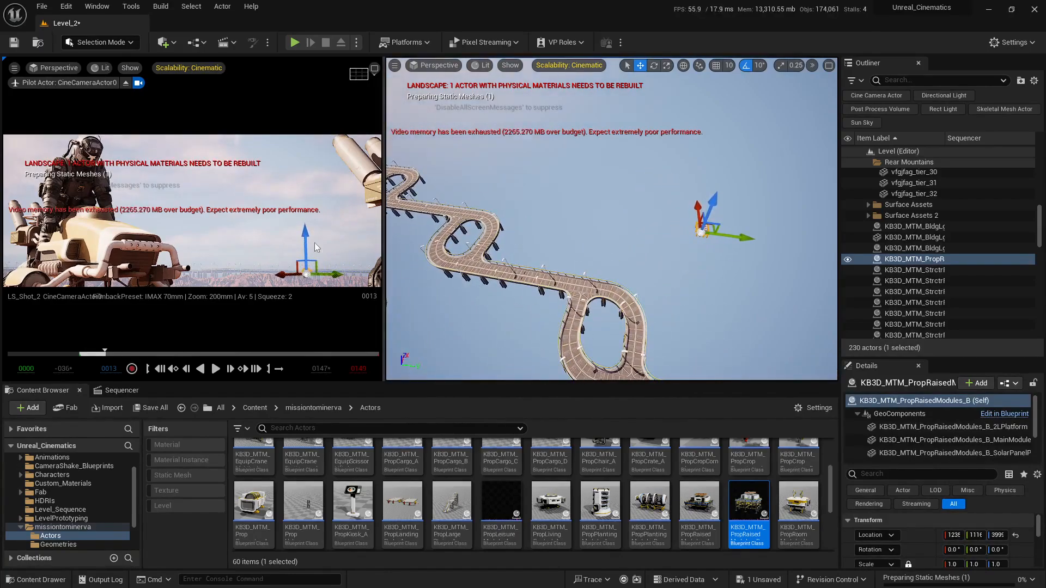
Lower the raised module into the camera's background and scale it up uniformly to about 5.89
left_click_drag(306, 237, 298, 240)
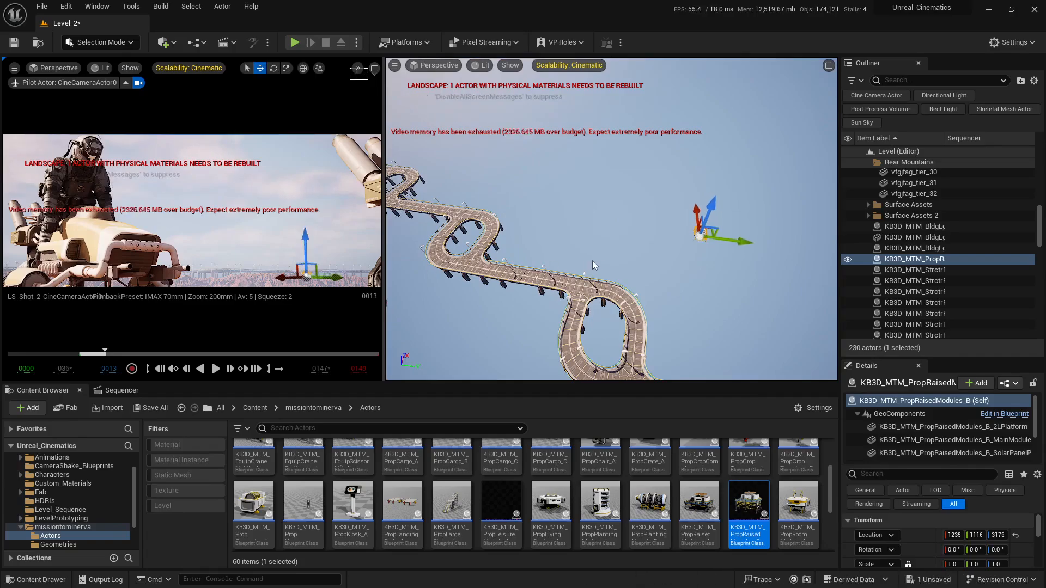
right_click_drag(625, 265, 630, 229)
key("e")
right_click_drag(594, 342, 594, 342)
key("r")
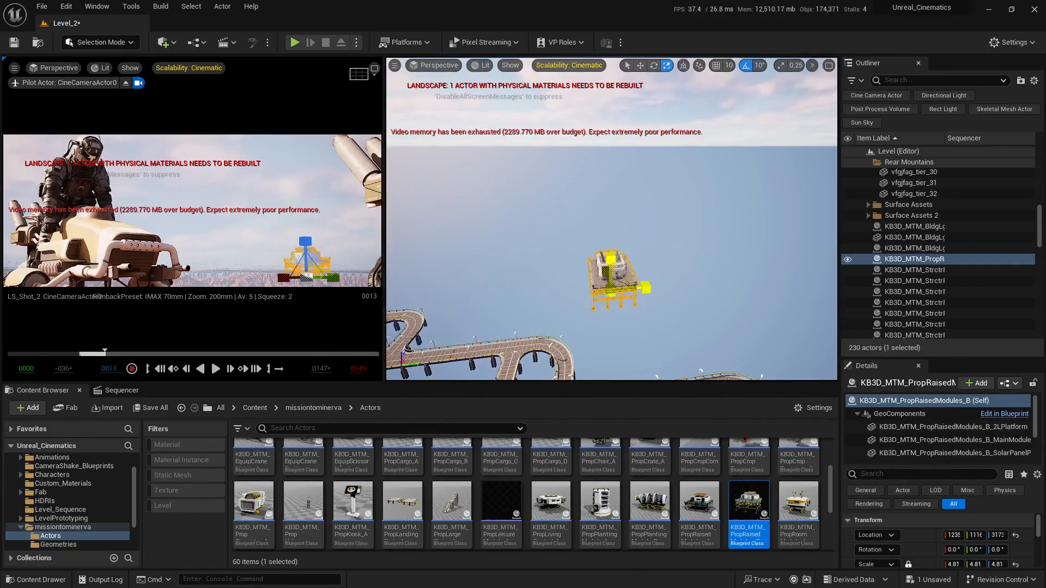
key("Escape")
right_click_drag(619, 288, 618, 279)
left_click(617, 299)
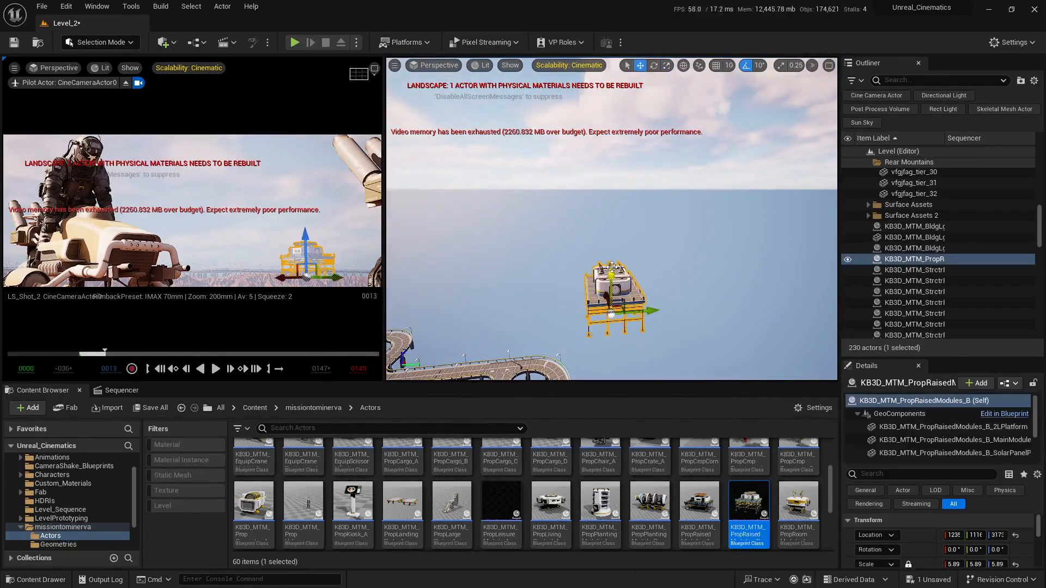
left_click_drag(613, 267, 612, 271)
key("Escape")
Place the KB3D_MTM_PropLeisureModule_A actor in the level near the road's bend
right_click_drag(611, 270, 630, 300)
key("s")
key("s")
key("w")
left_click_drag(514, 513, 598, 322)
Copy the location of the raised module
key("s")
mouse_move(599, 322)
right_mouse_down()
mouse_move(594, 338)
mouse_move(602, 305)
mouse_move(583, 340)
mouse_move(594, 338)
right_mouse_up()
key("w")
key("s")
key("e")
left_click(526, 221)
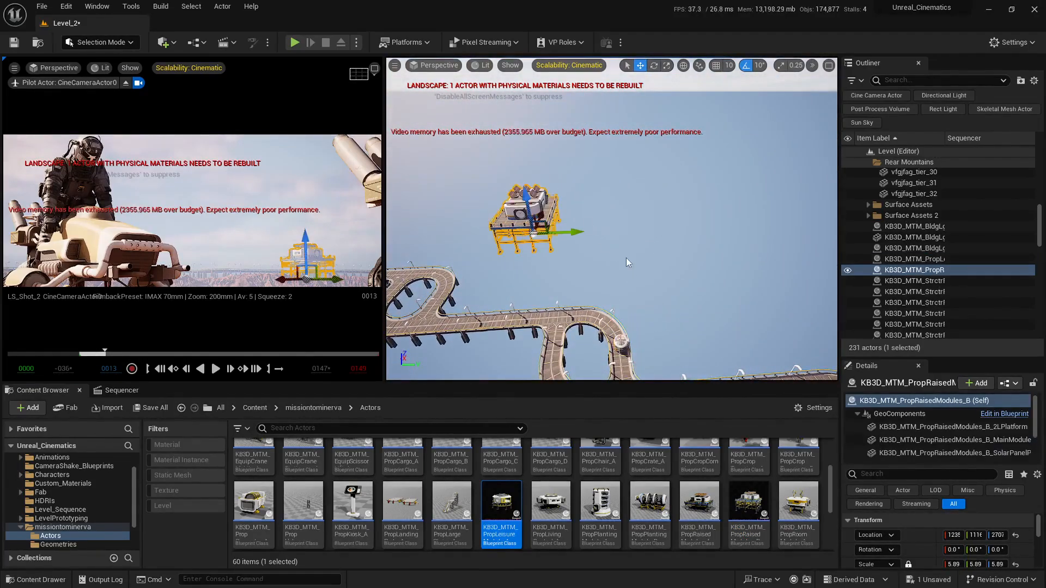
right_click(908, 537)
left_click(936, 481)
Delete the raised module from the level
right_click_drag(666, 292, 688, 317)
key("s")
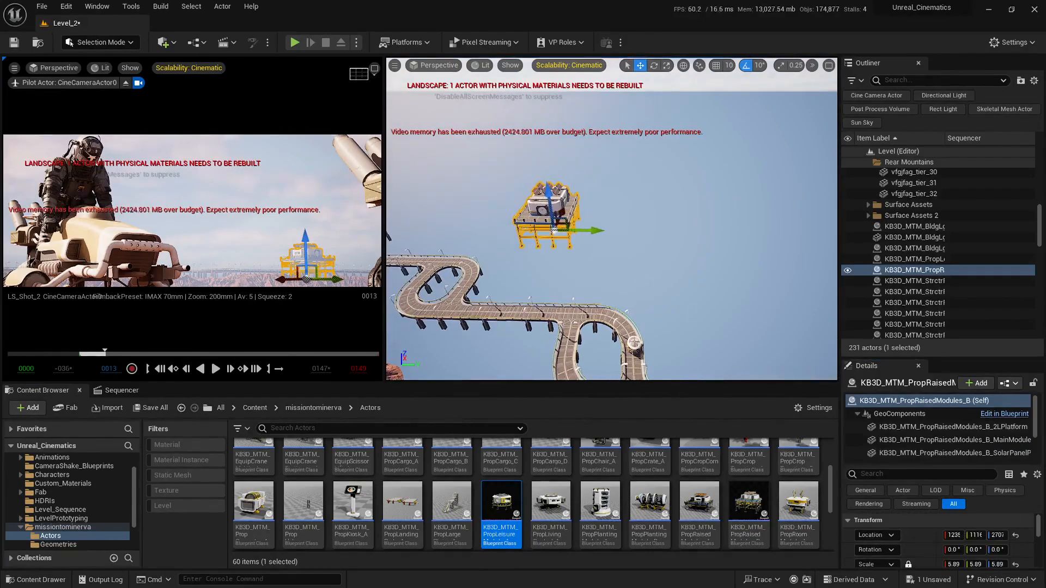
key("Delete")
Paste the copied location onto the leisure module
left_click(634, 341)
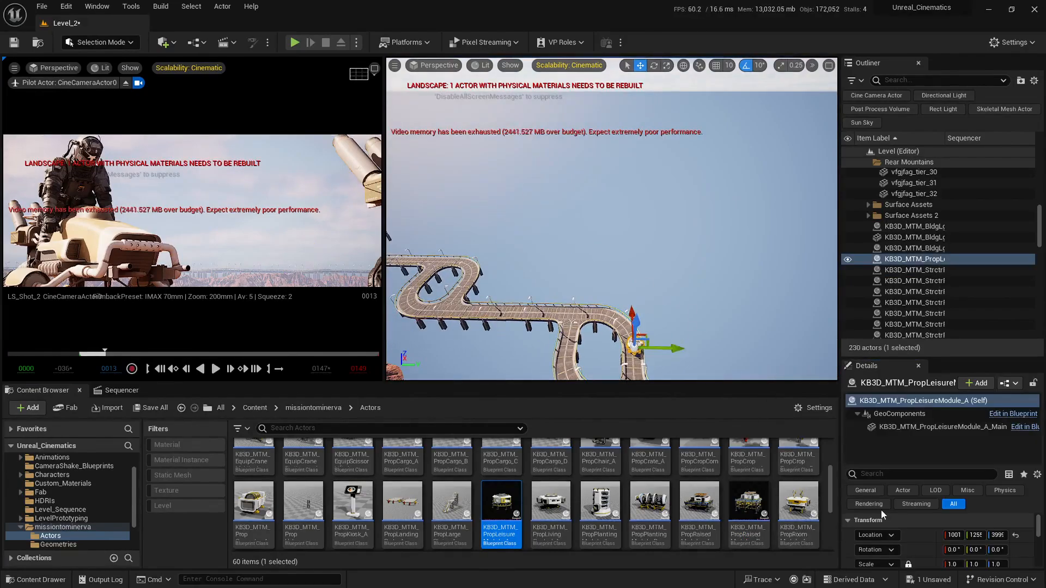
right_click(924, 536)
left_click(961, 491)
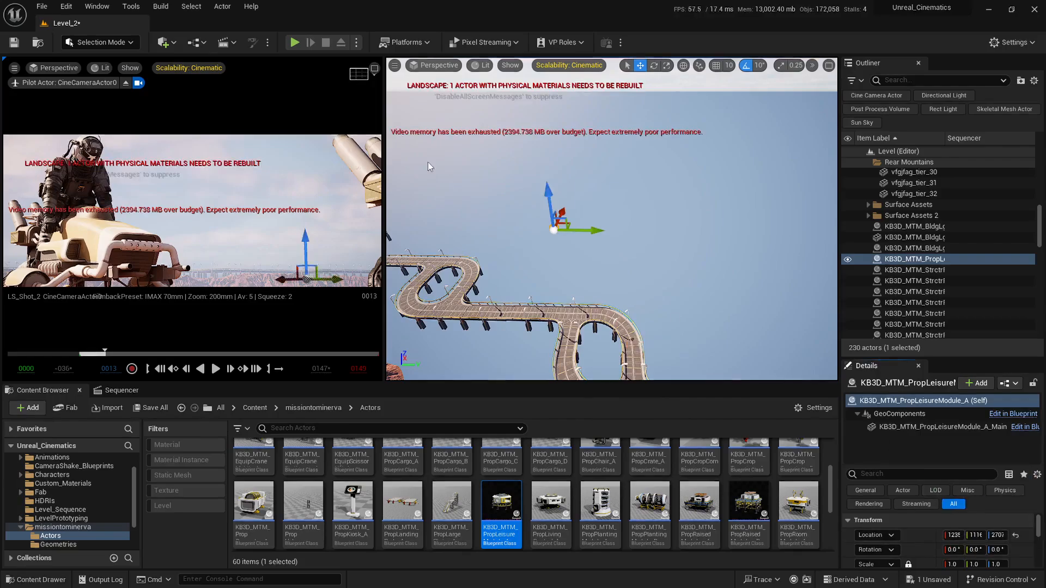
Scale the leisure module up uniformly to about 9.25
key("r")
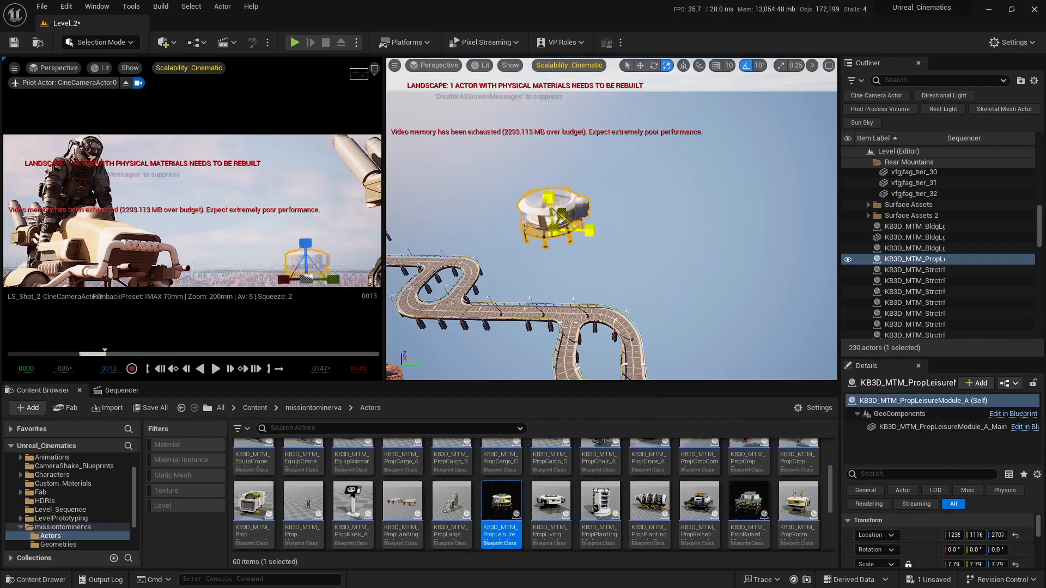
left_click_drag(554, 228, 571, 219)
key("Escape")
right_click_drag(567, 251, 534, 232)
right_click_drag(599, 234, 594, 209)
Adjust the leisure module's height so it sits slightly lower behind the road in the camera's view
left_click(598, 235)
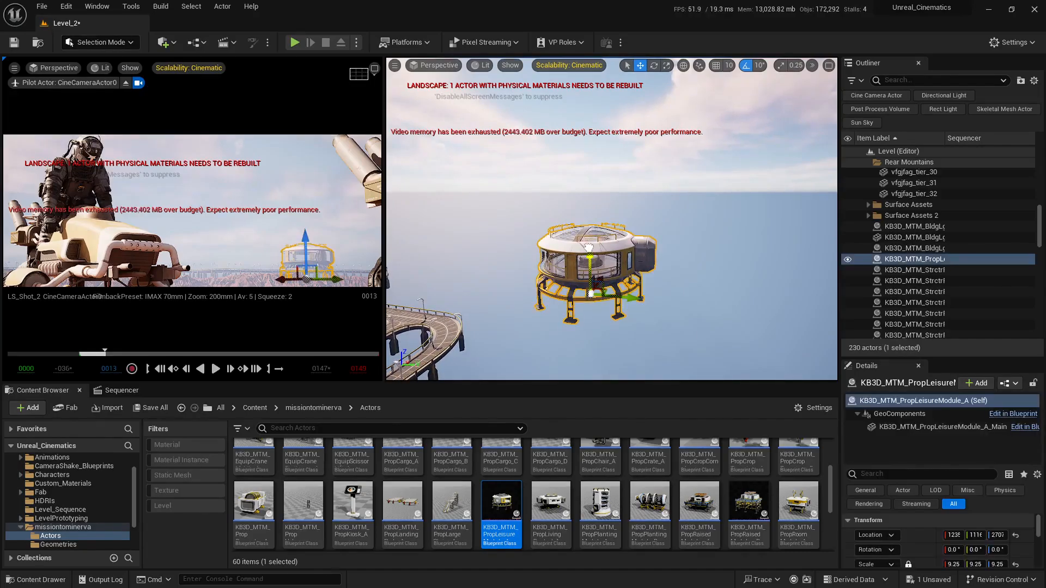
left_click_drag(589, 247, 587, 236)
left_click(705, 267)
right_click_drag(705, 267, 705, 267)
left_click(618, 204)
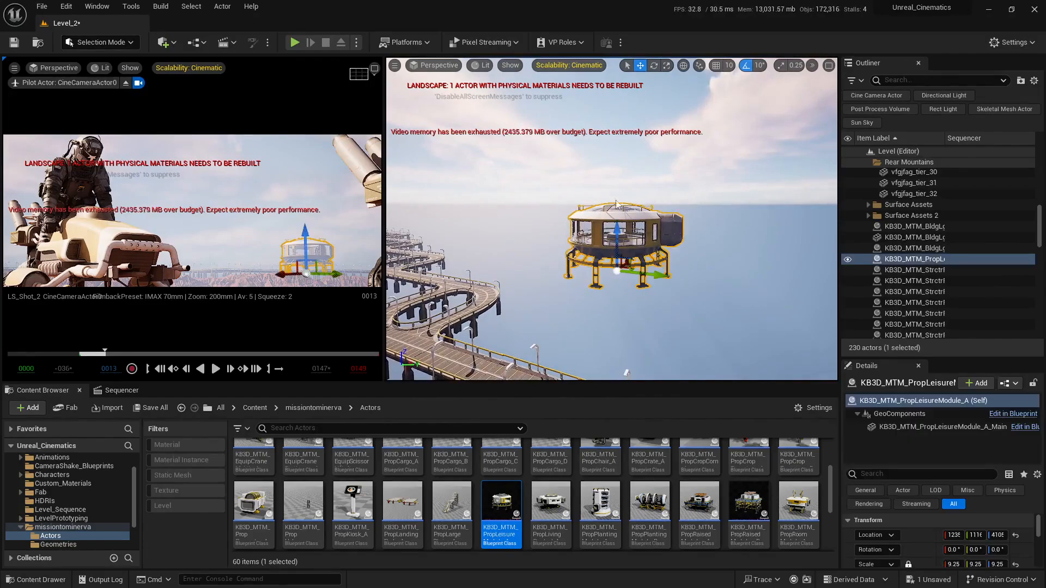
left_click_drag(616, 223, 616, 238)
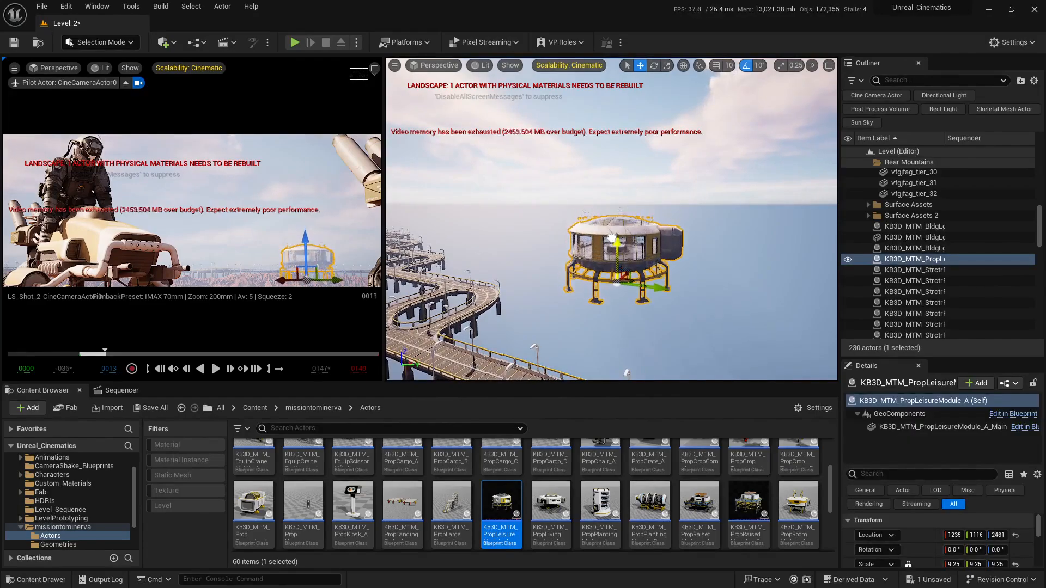
key("Escape")
Rotate the leisure module about 90° around its vertical axis
right_click_drag(578, 258, 578, 258)
left_click(578, 261)
key("e")
left_click_drag(568, 292, 627, 288)
key("Escape")
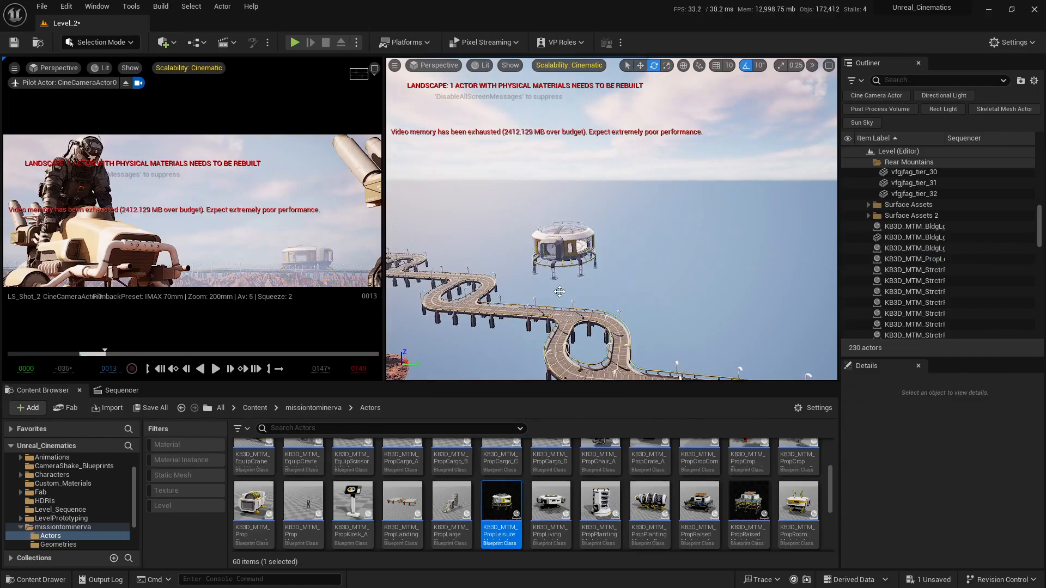
Set the LS_Shot_2 playhead to frame 15
right_click_drag(579, 258, 578, 258)
key("q")
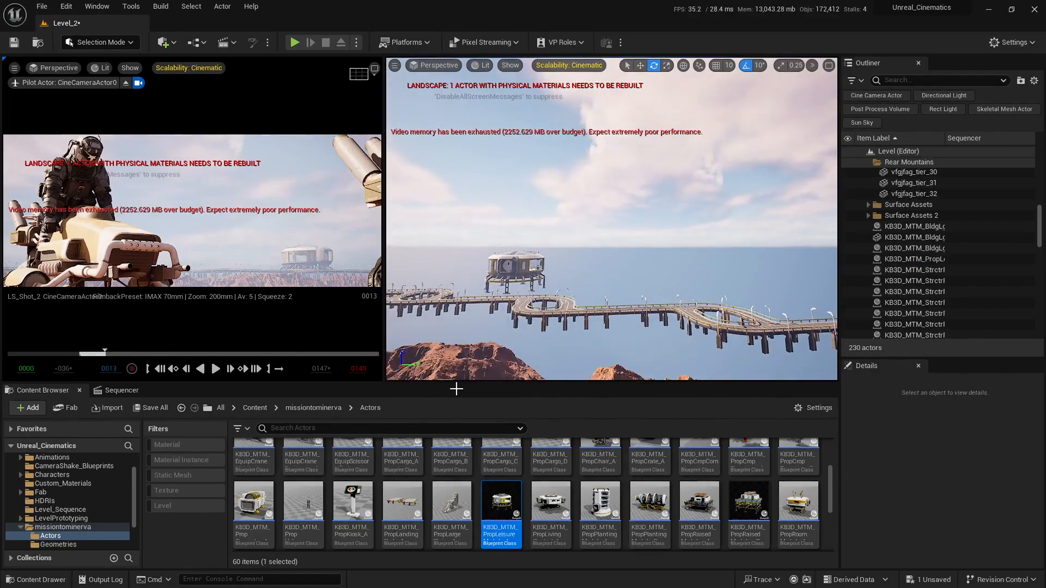
left_click(103, 392)
mouse_move(410, 426)
left_mouse_down()
mouse_move(345, 436)
mouse_move(429, 434)
mouse_move(419, 434)
left_mouse_up()
key("space")
Move the leisure module along its Y axis toward the far side of the camera's background, clear of the vehicle
key("s")
right_click_drag(512, 327, 523, 375)
key("e")
key("s")
left_click(489, 241)
key("w")
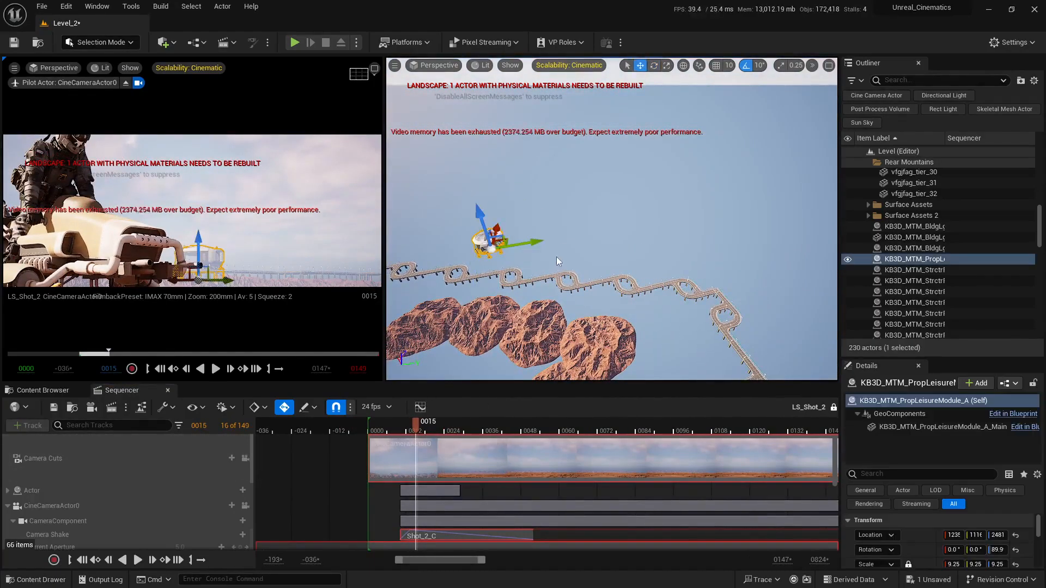
left_click_drag(537, 238, 657, 239)
key("d")
right_click_drag(670, 239, 709, 225)
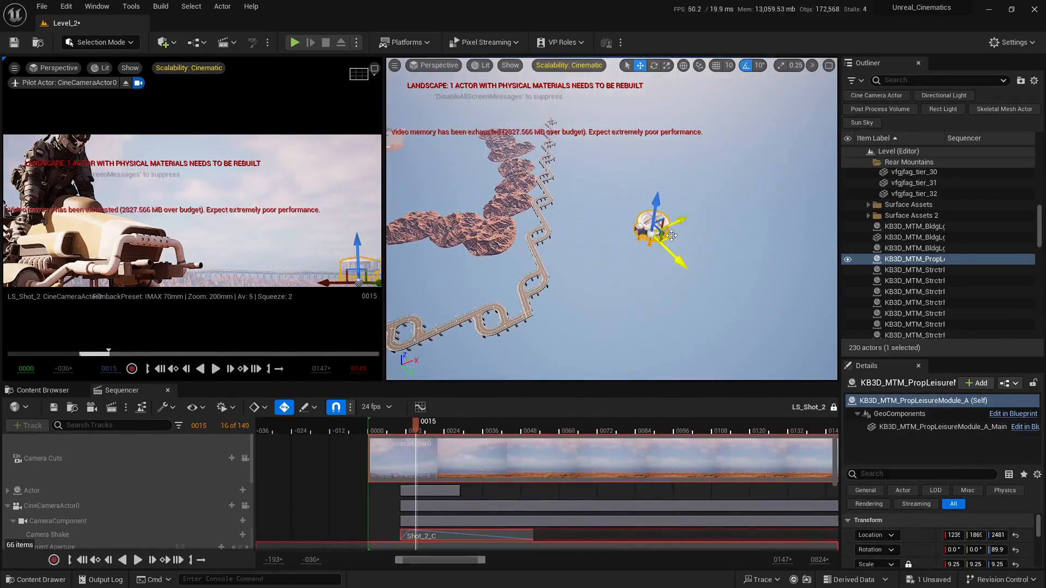
Reposition the leisure module across the ground plane, farther out from the road but still within the camera's view
left_click_drag(677, 241, 659, 252)
left_click_drag(609, 226, 604, 209)
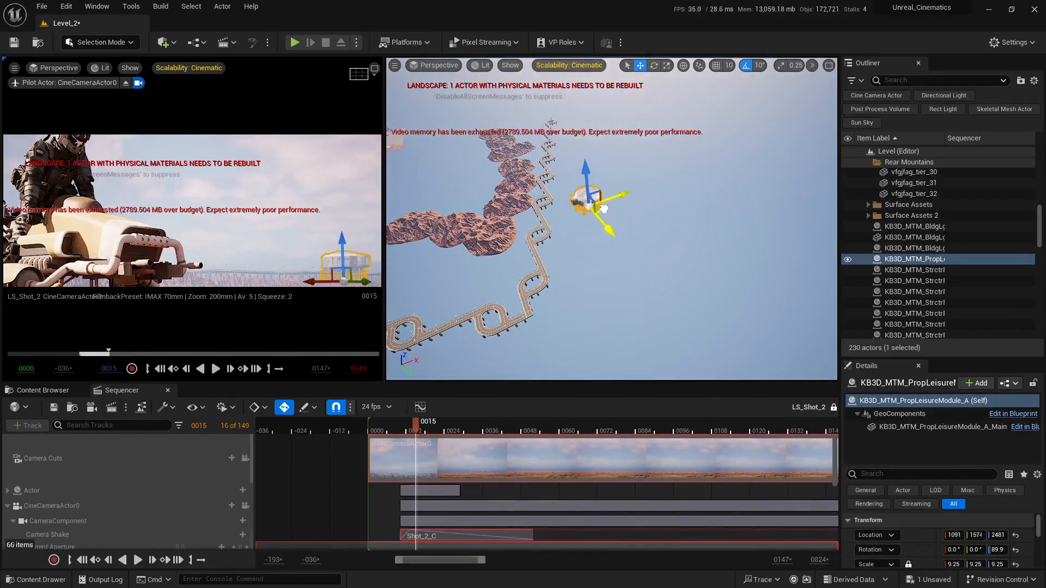
right_click_drag(648, 262, 578, 206)
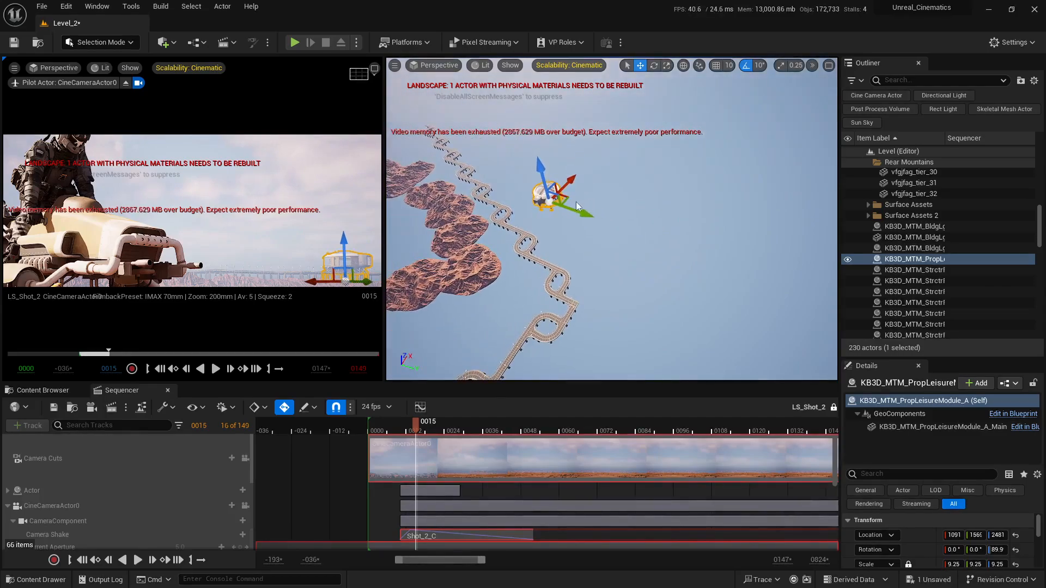
left_click_drag(579, 211, 593, 236)
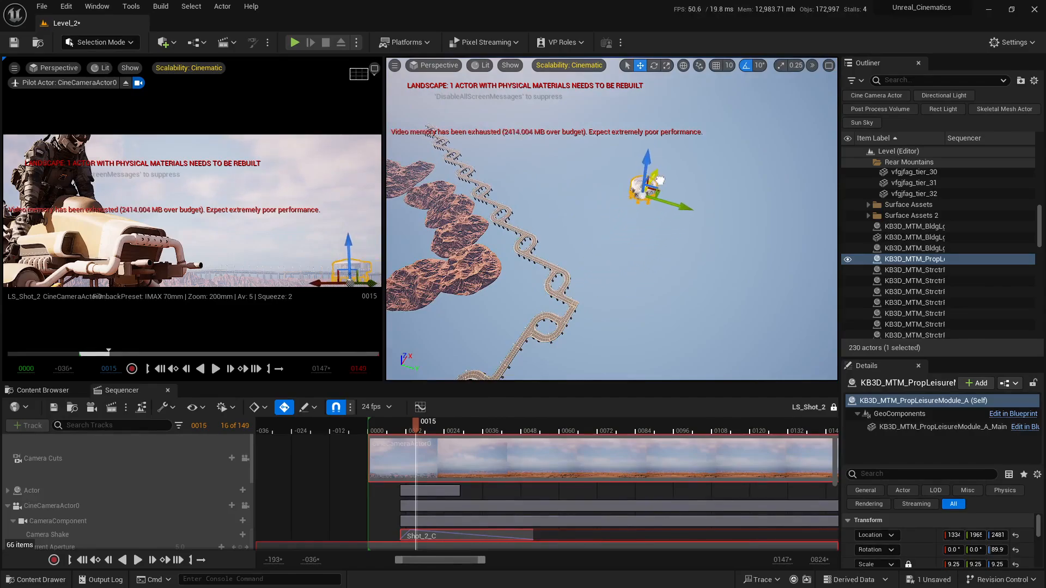
left_click(633, 217)
Scale the leisure module up uniformly a little more
right_click_drag(632, 217, 622, 164)
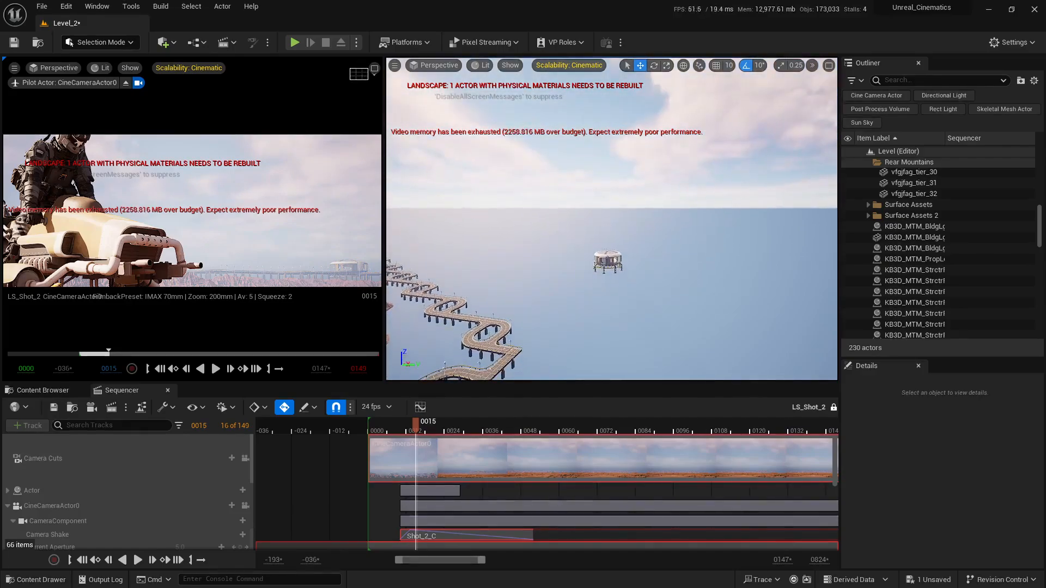
left_click(605, 263)
key("r")
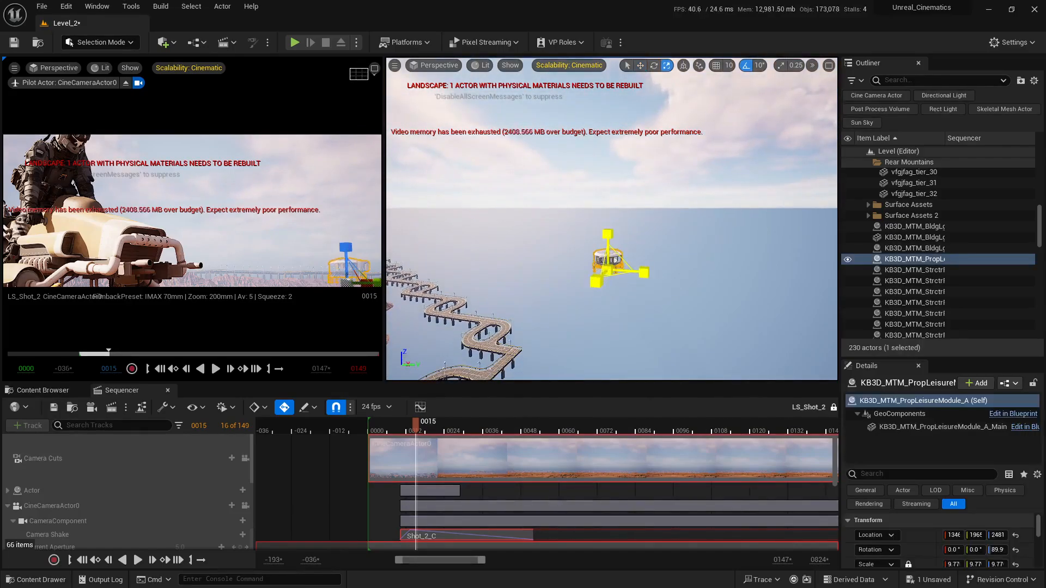
left_click(597, 284)
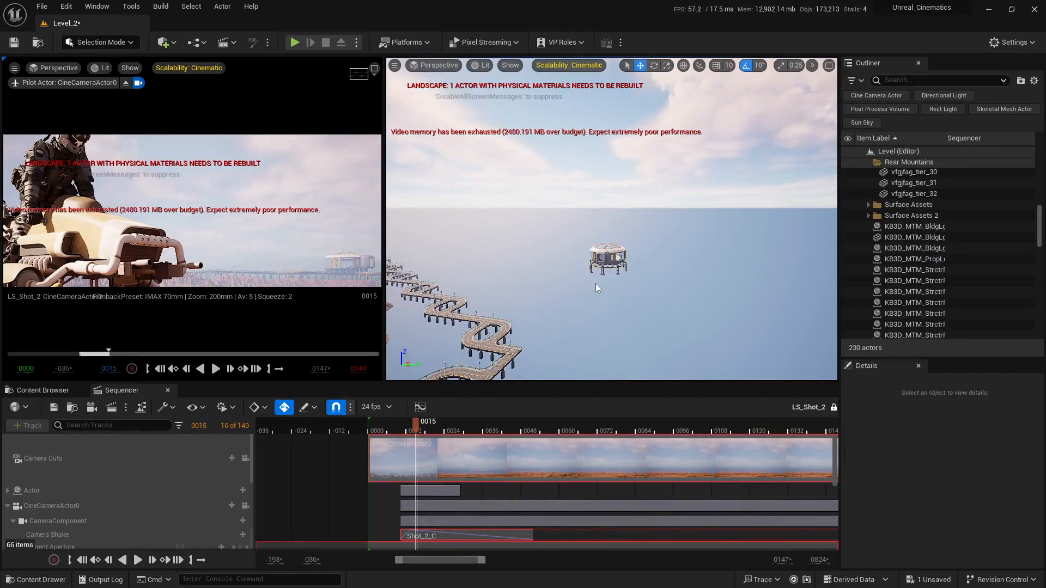
Play LS_Shot_2 from its start several times to check the leisure module in the background
key("space")
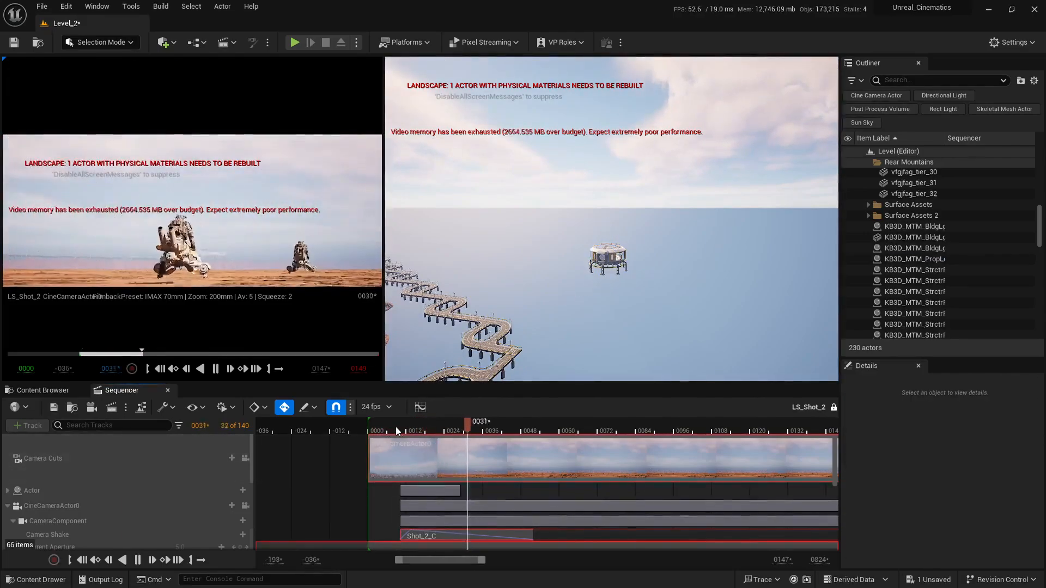
left_click(378, 430)
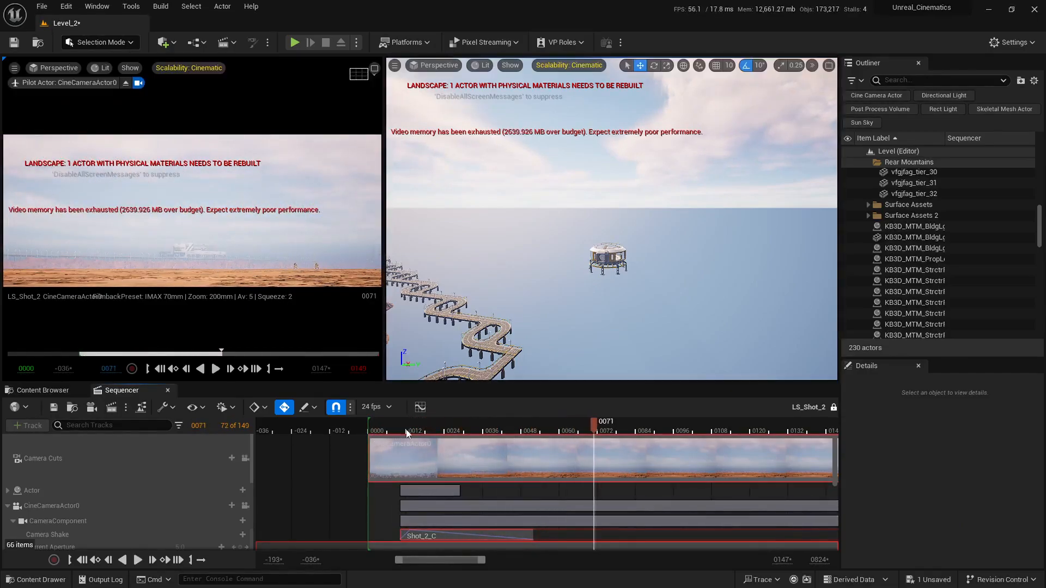
left_click(371, 432)
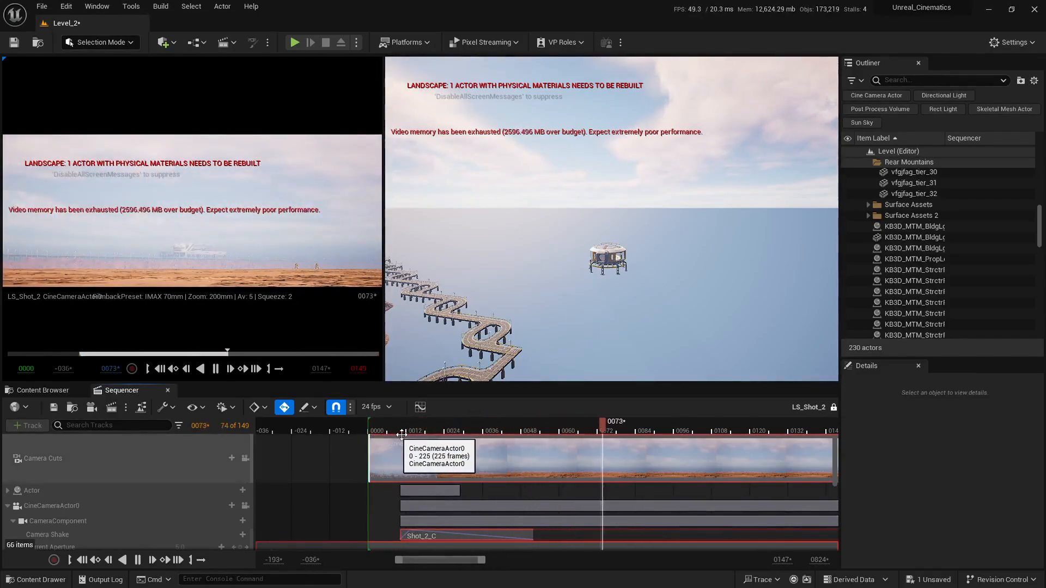
key("space")
left_click(365, 423)
key("space")
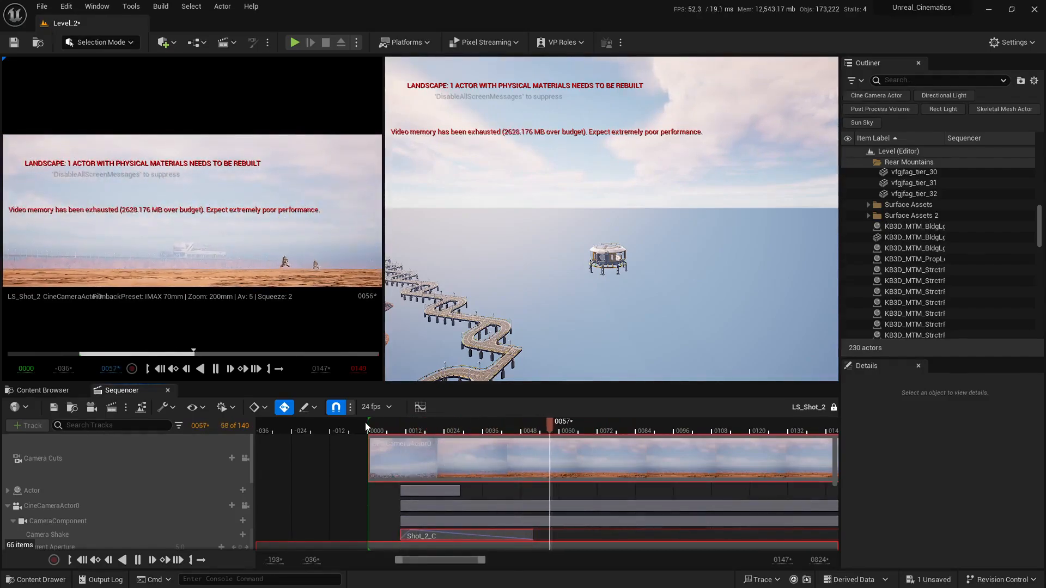
key("space")
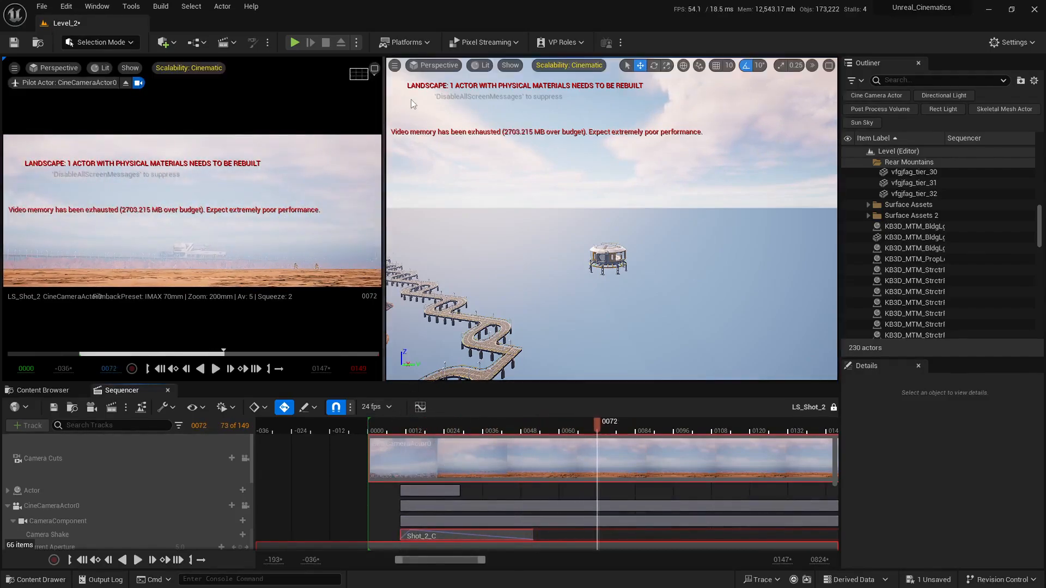
Maximize and enlarge the CineCameraActor0 viewport, and play LS_Shot_2 from the start in it
left_click(375, 69)
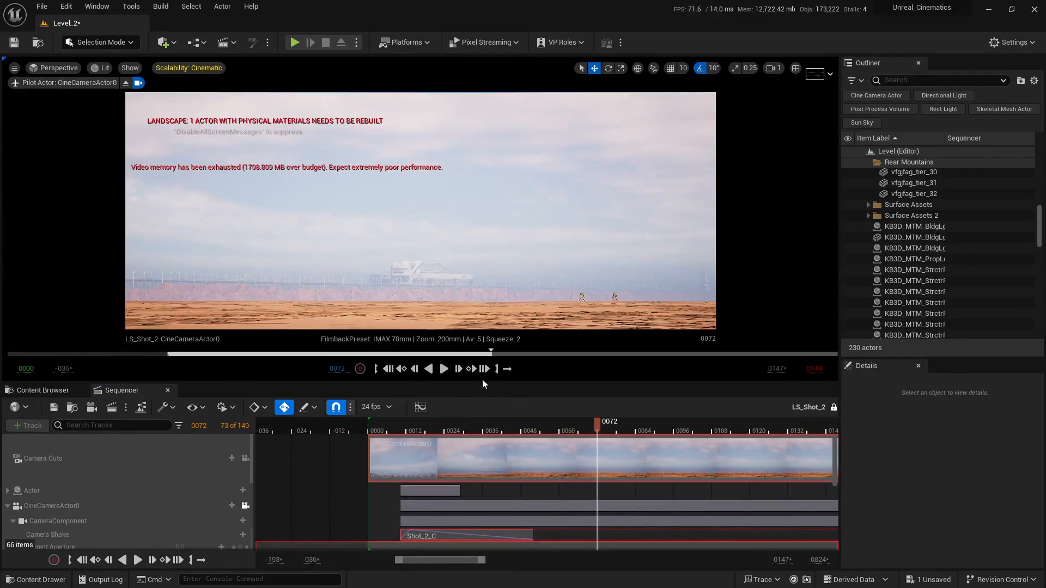
left_click_drag(473, 382, 415, 401)
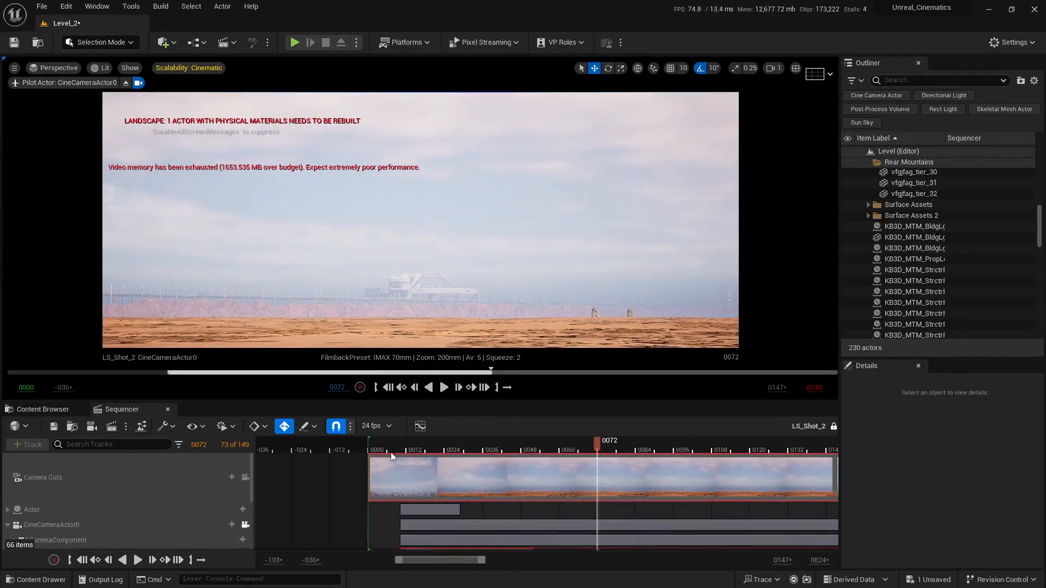
left_click(372, 451)
key("space")
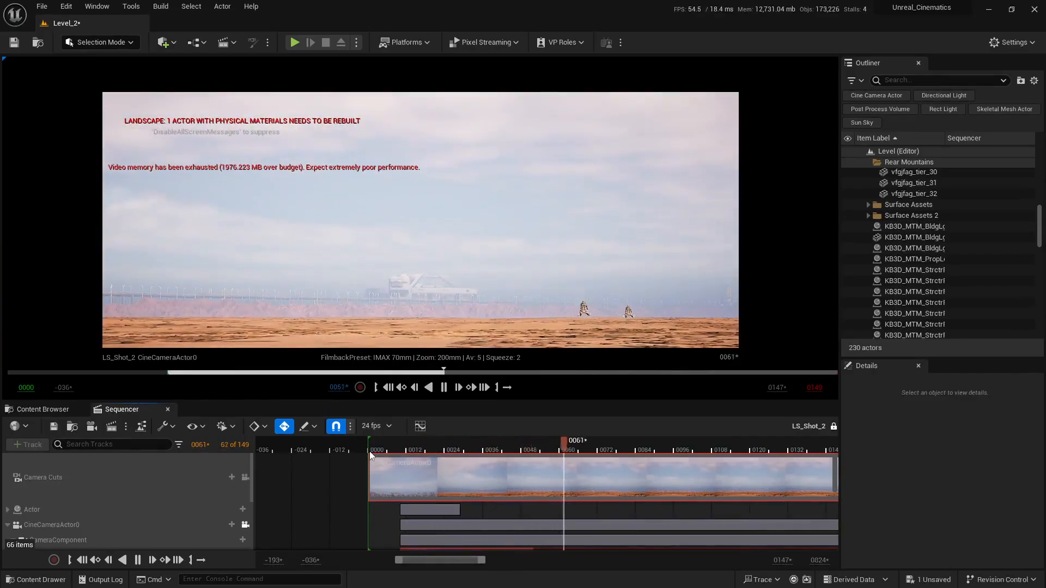
Stop playback, restore the split viewport layout with the level overview, and scrub LS_Shot_2 to frame 59
key("space")
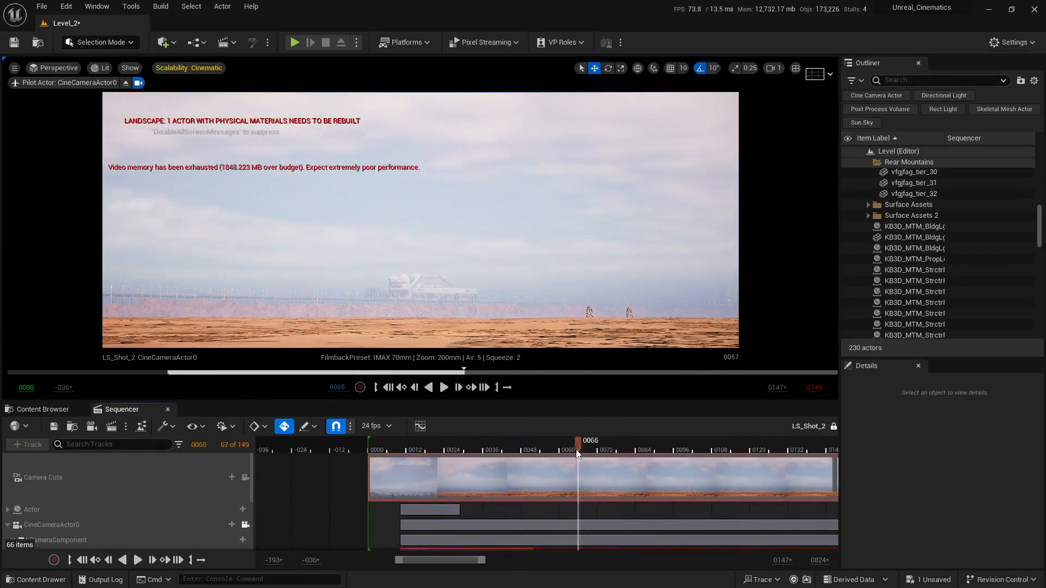
left_click_drag(576, 450, 374, 458)
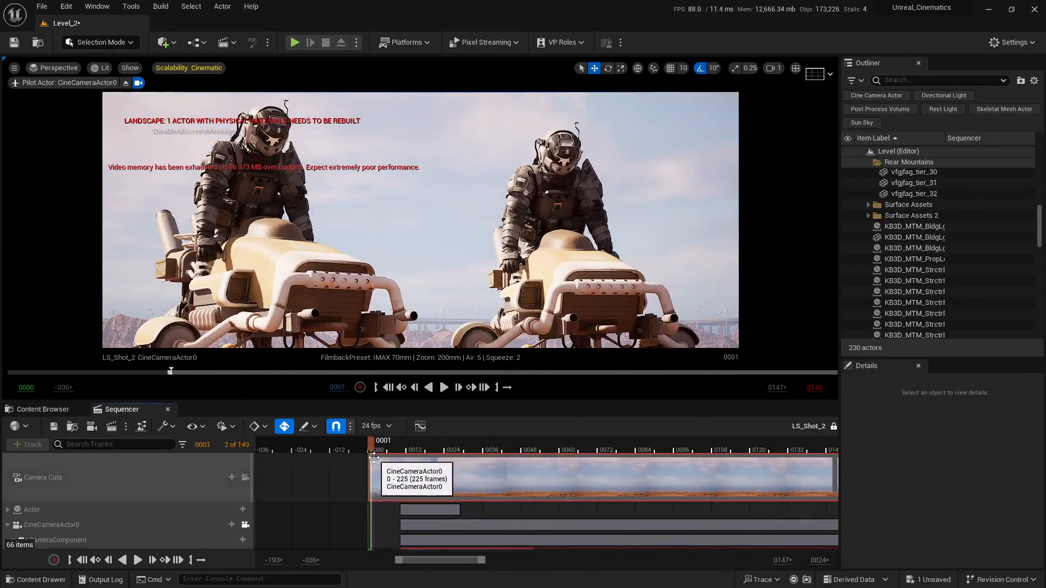
left_click(795, 69)
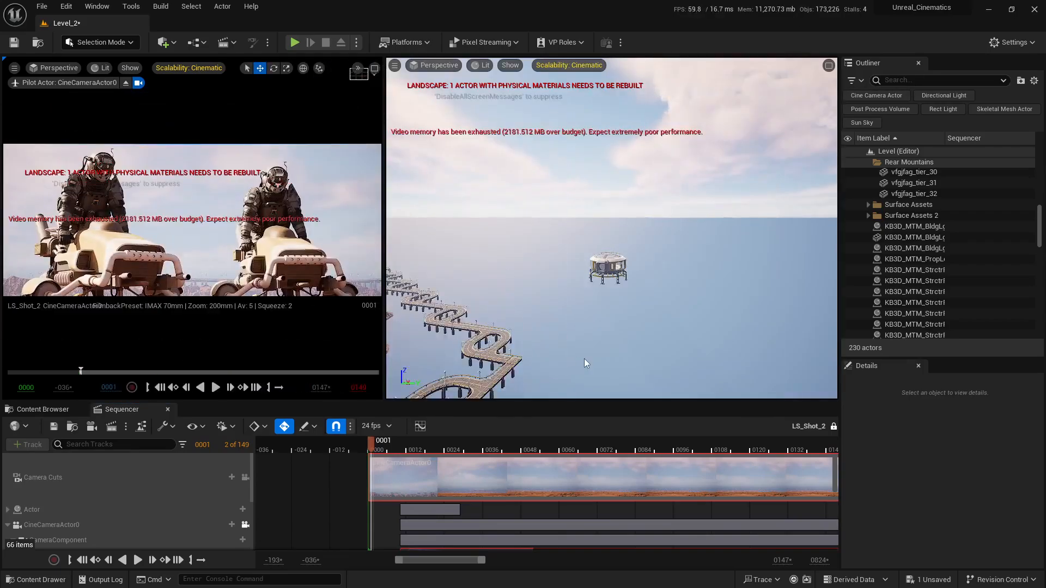
right_click_drag(436, 349, 521, 374)
left_click_drag(506, 450, 575, 453)
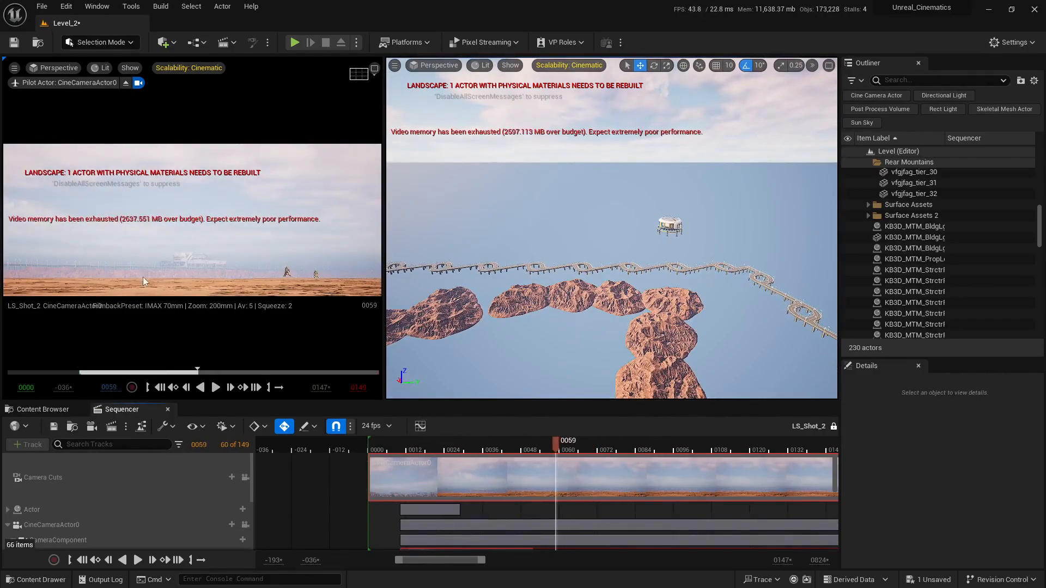
Open the KB3D_MTM_PropRubble_A blueprint from the missiontominerva actors, inspect its model from several angles, and close it
left_click(37, 411)
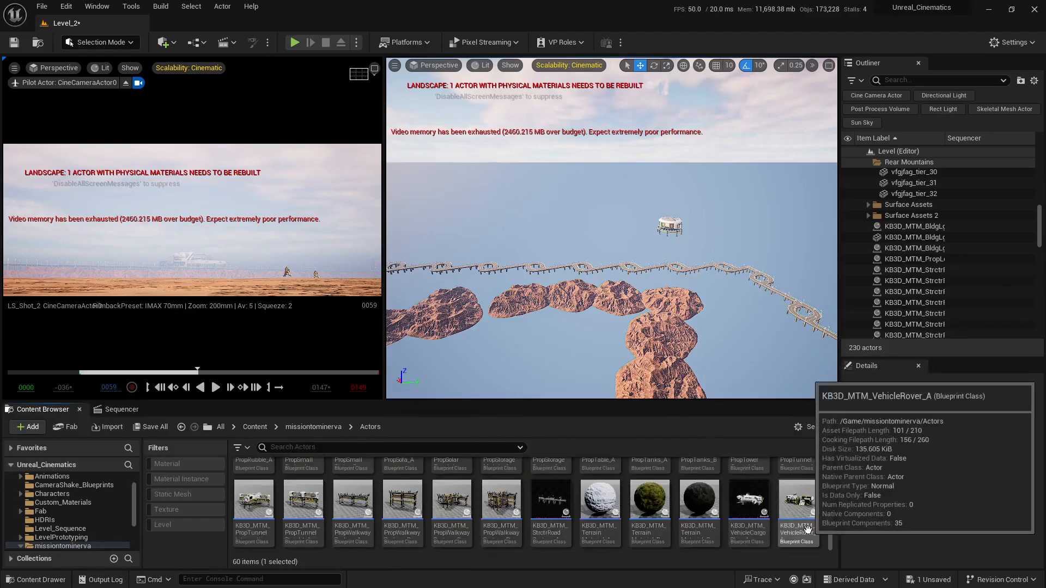
scroll(829, 527, "up", 1)
scroll(764, 516, "up", 2)
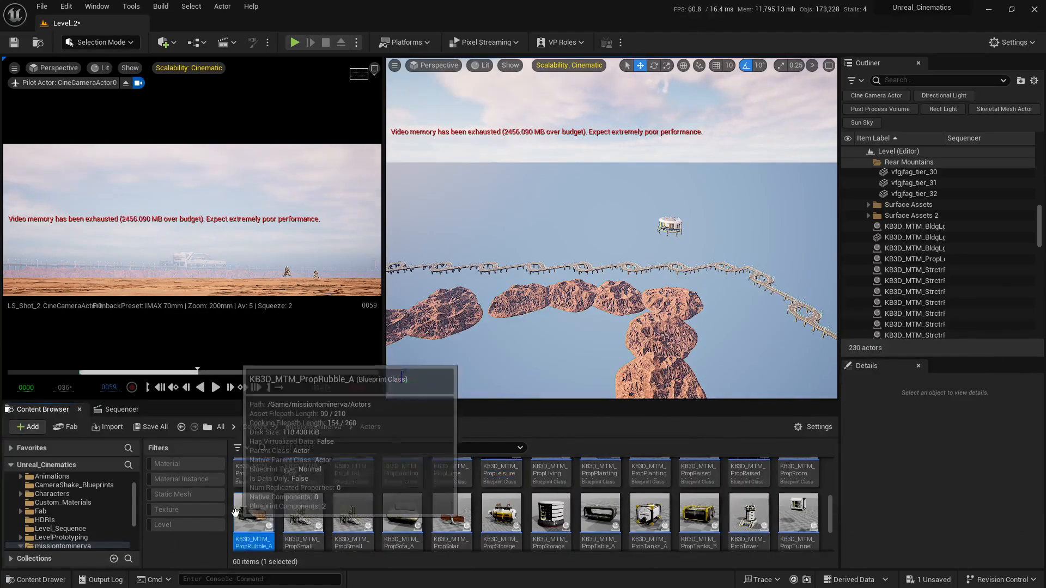
double_click(253, 512)
left_click(205, 64)
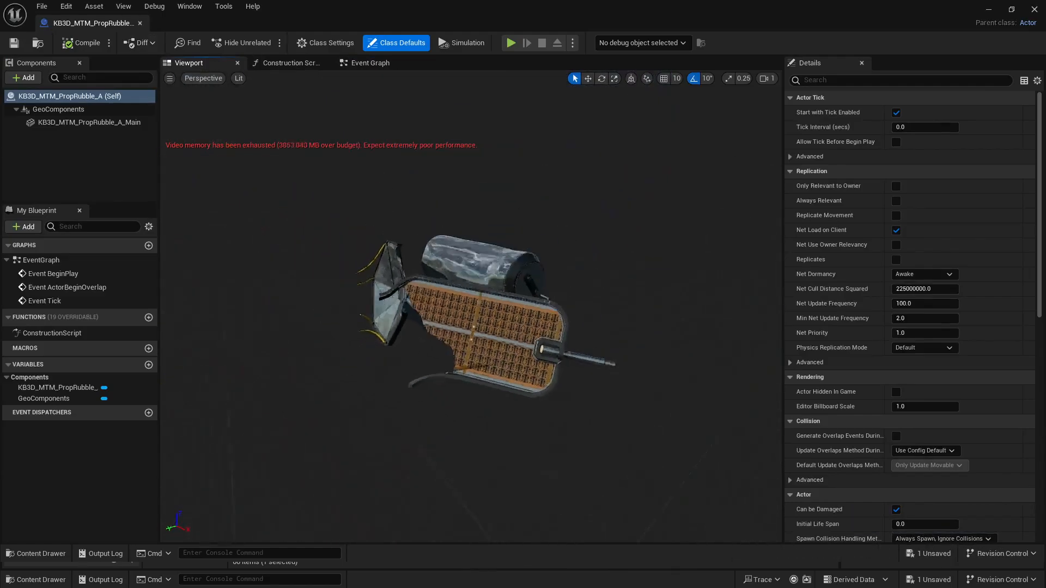
scroll(471, 306, "down", 5)
left_click_drag(471, 306, 362, 321)
scroll(471, 306, "up", 6)
scroll(471, 306, "down", 4)
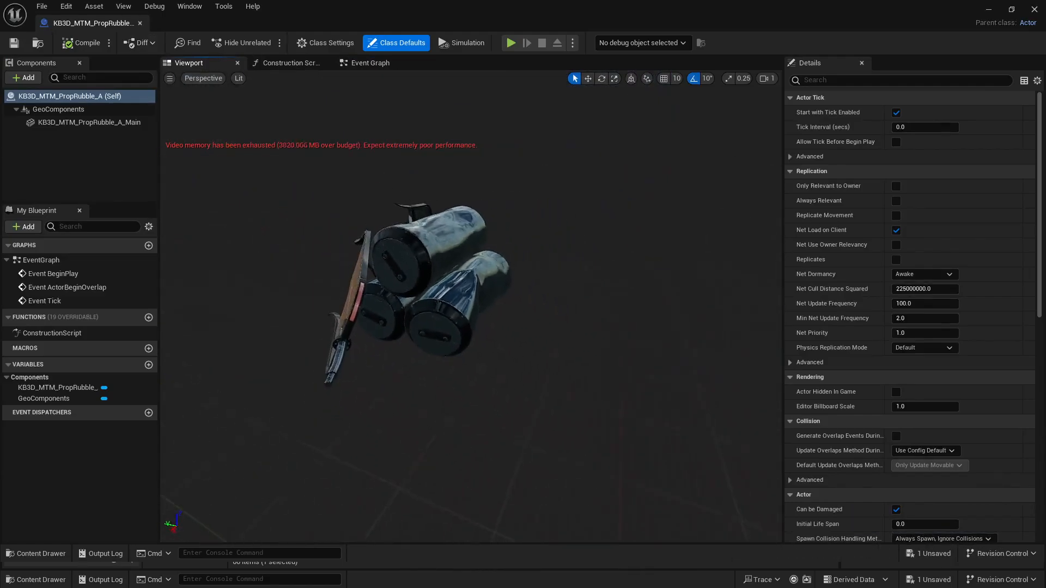
left_click_drag(431, 169, 401, 99)
left_click(139, 24)
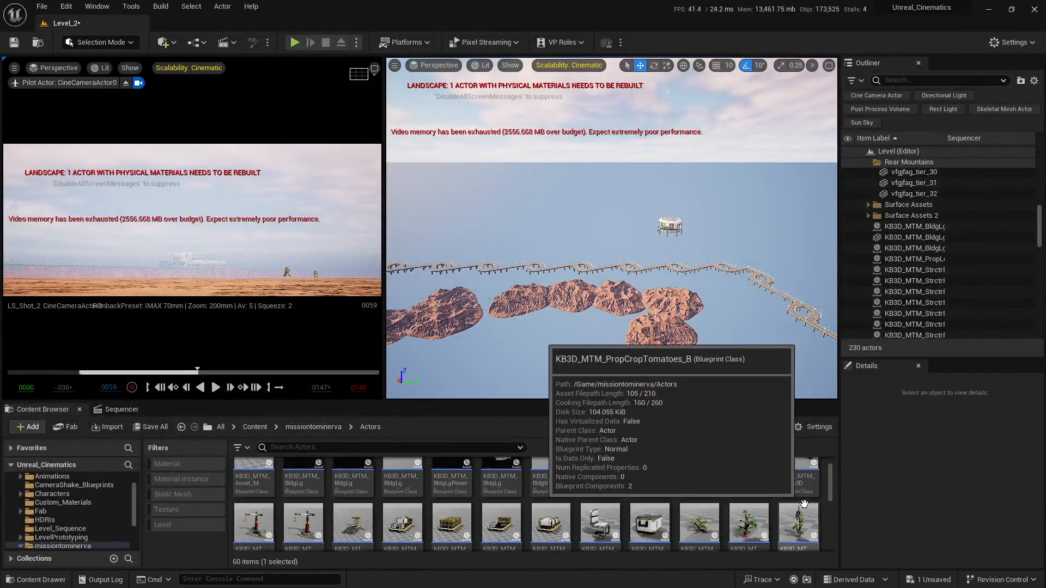
Browse the missiontominerva actors and place KB3D_MTM_PropTowerControl_A into the level near the rear mountains
scroll(798, 504, "up", 2)
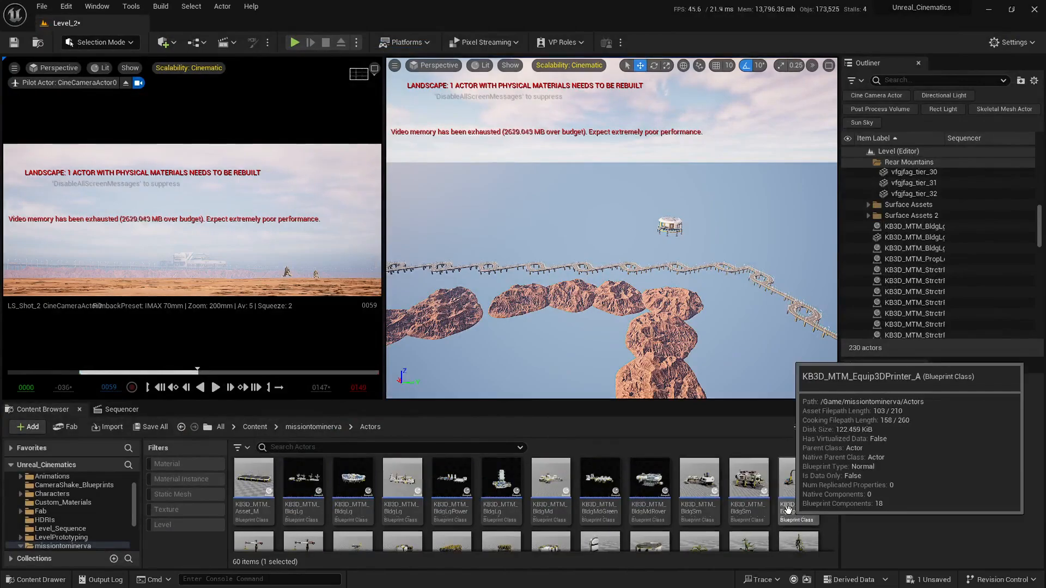
scroll(788, 509, "down", 2)
scroll(786, 511, "down", 2)
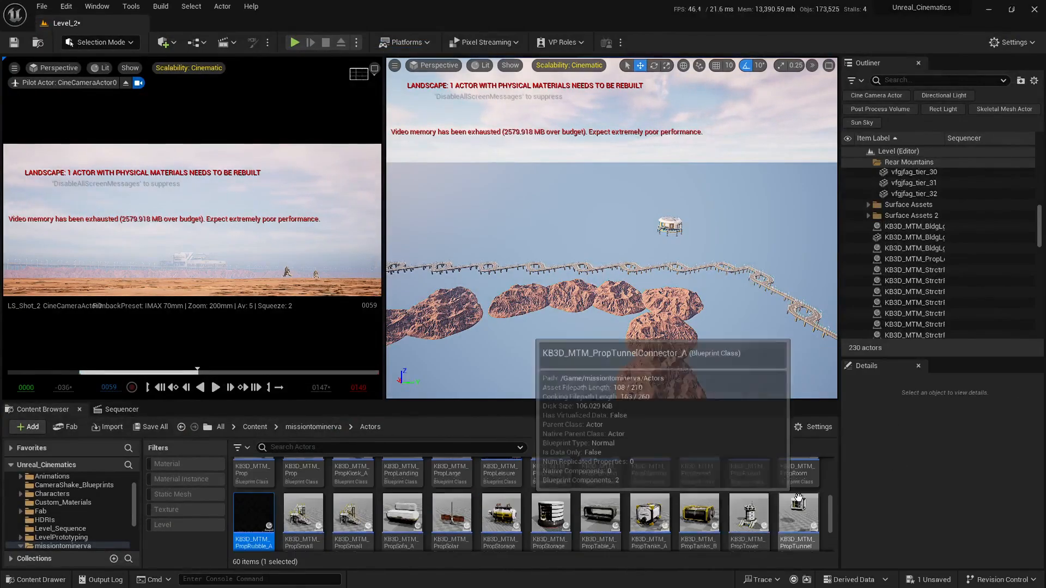
scroll(807, 515, "down", 2)
scroll(763, 507, "up", 1)
left_click_drag(746, 504, 686, 339)
right_click_drag(622, 379, 654, 373)
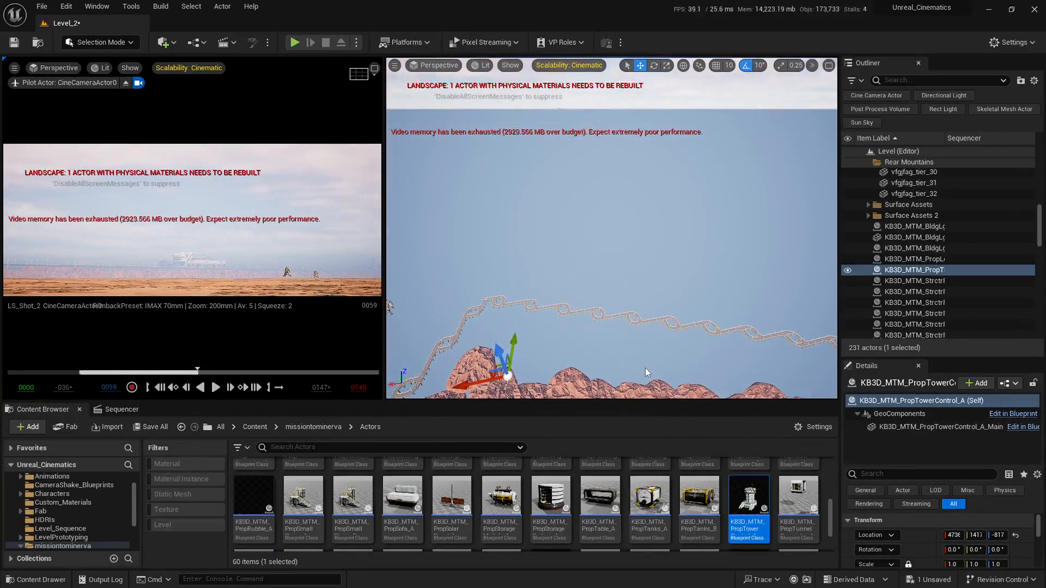
Set LS_Shot_2 to frame 20 and move the control tower beyond the road into the camera's view
left_click(139, 410)
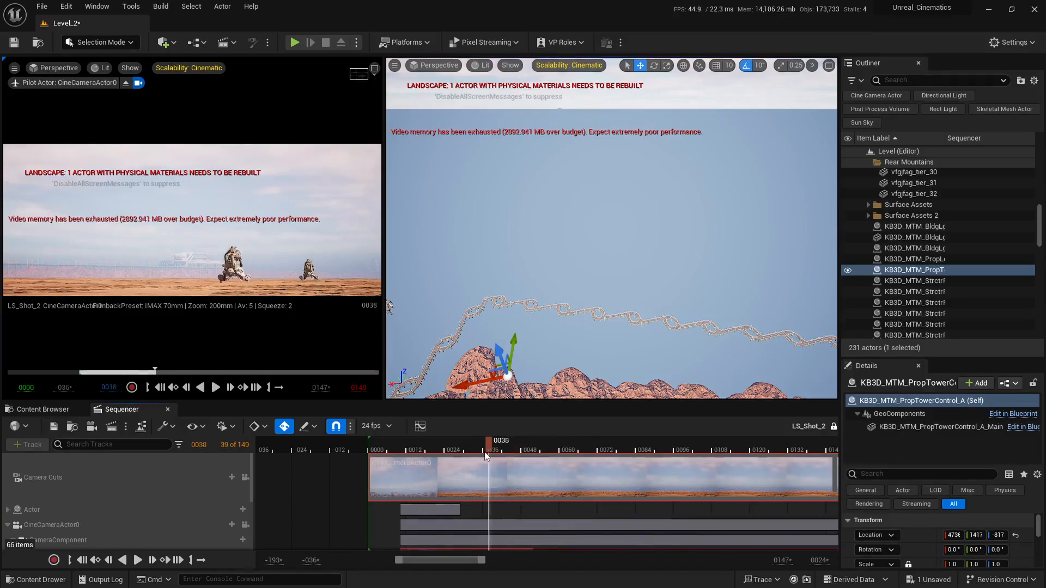
left_click_drag(487, 456, 433, 463)
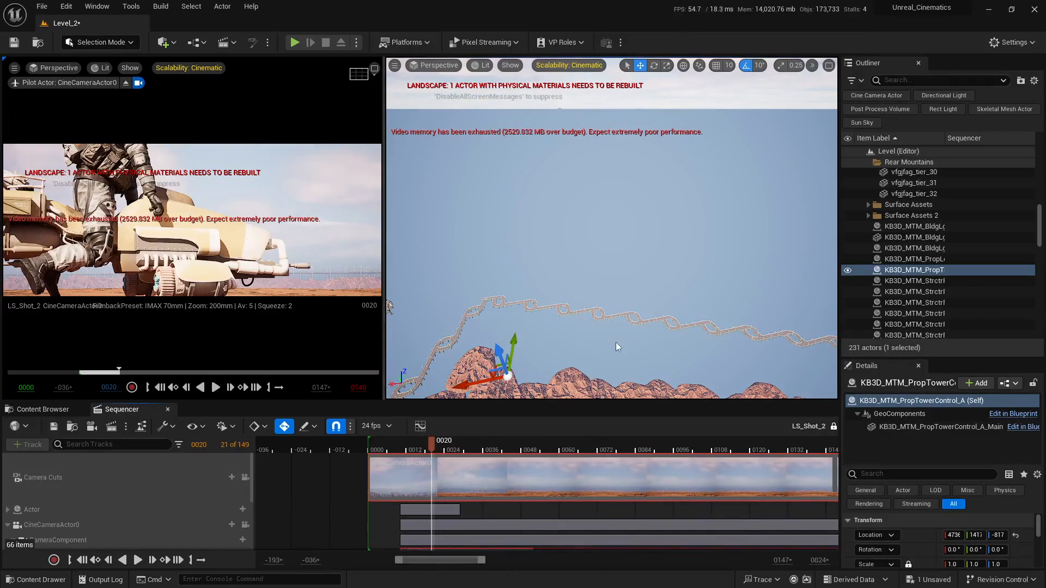
right_click_drag(617, 348, 524, 345)
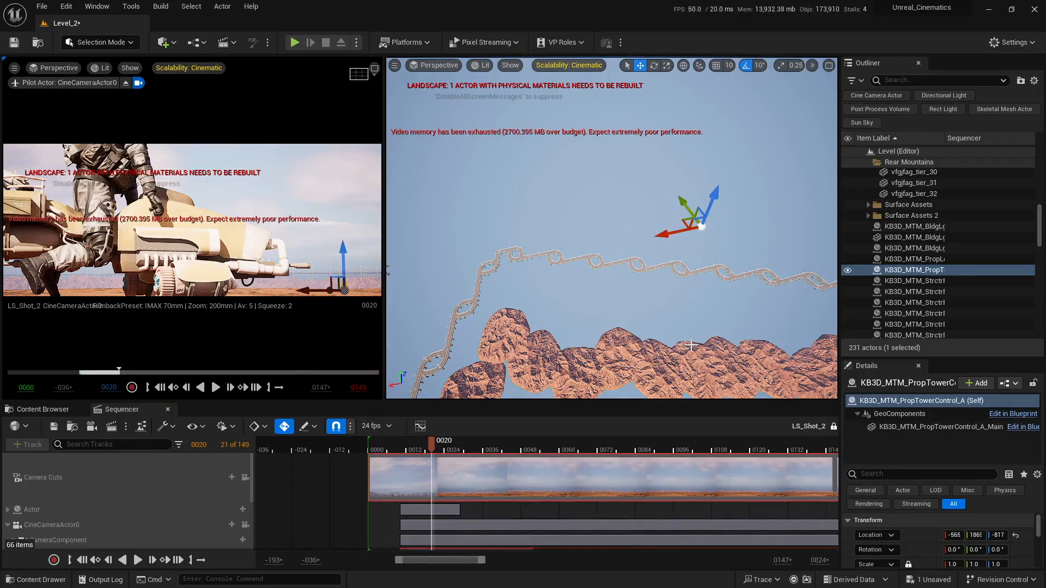
Scale the control tower up uniformly to about 8.08 and raise it slightly behind the road
right_click_drag(691, 345, 625, 335)
key("r")
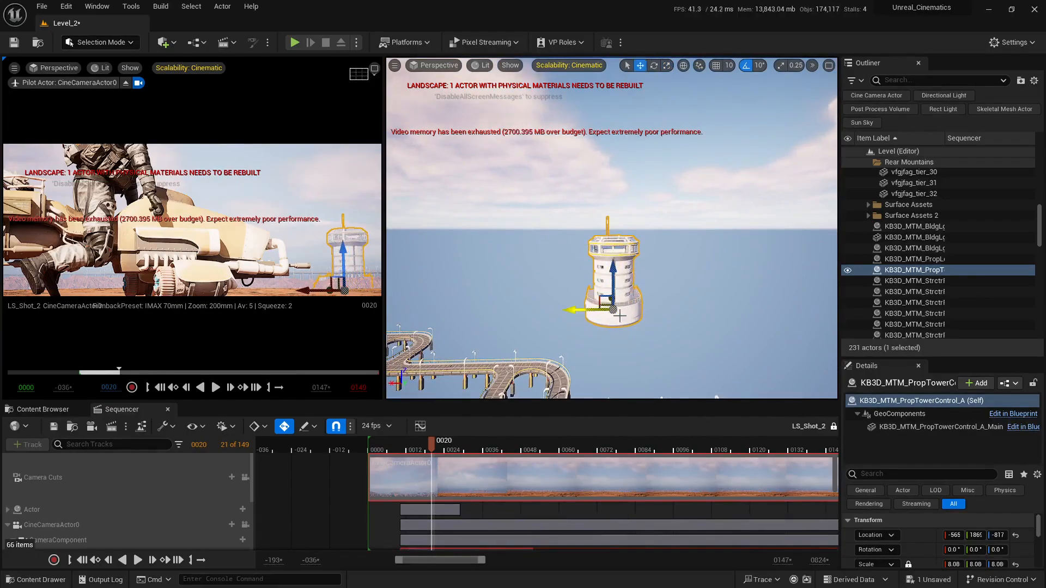
left_click_drag(608, 262, 606, 253)
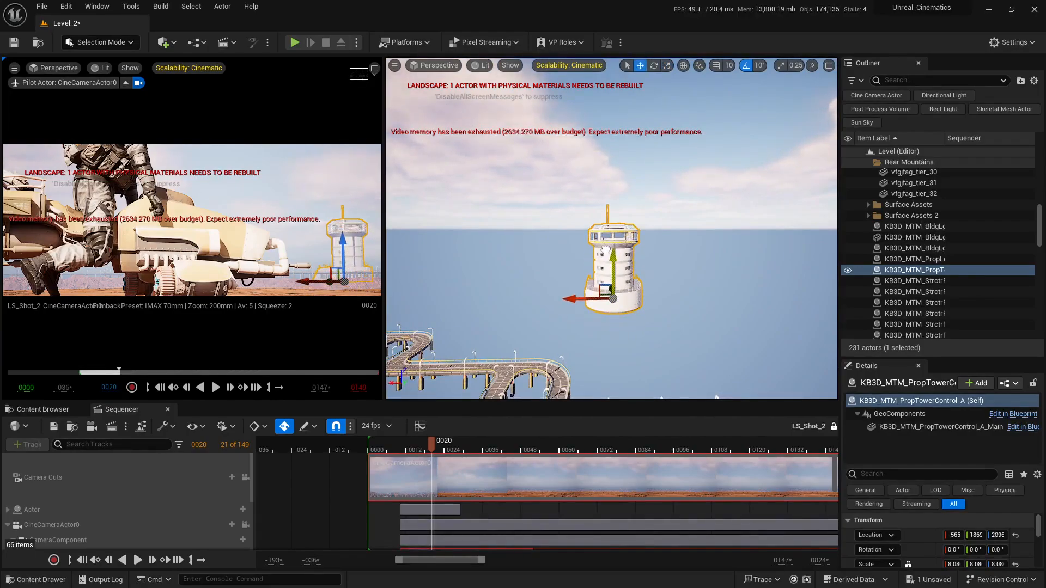
key("Escape")
Play LS_Shot_2 from its start several times to check the control tower in the background
right_click_drag(599, 268, 727, 289)
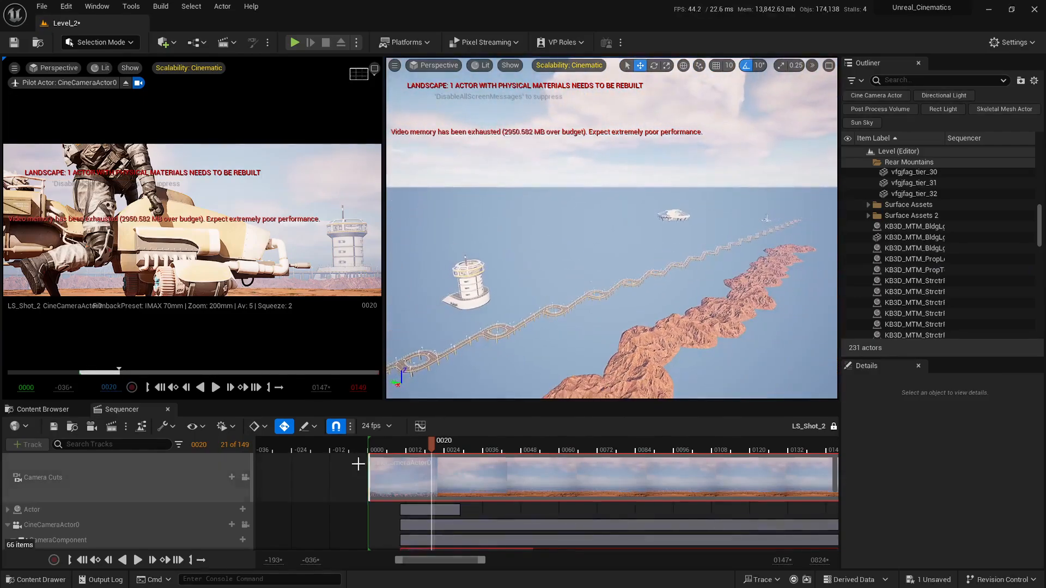
key("space")
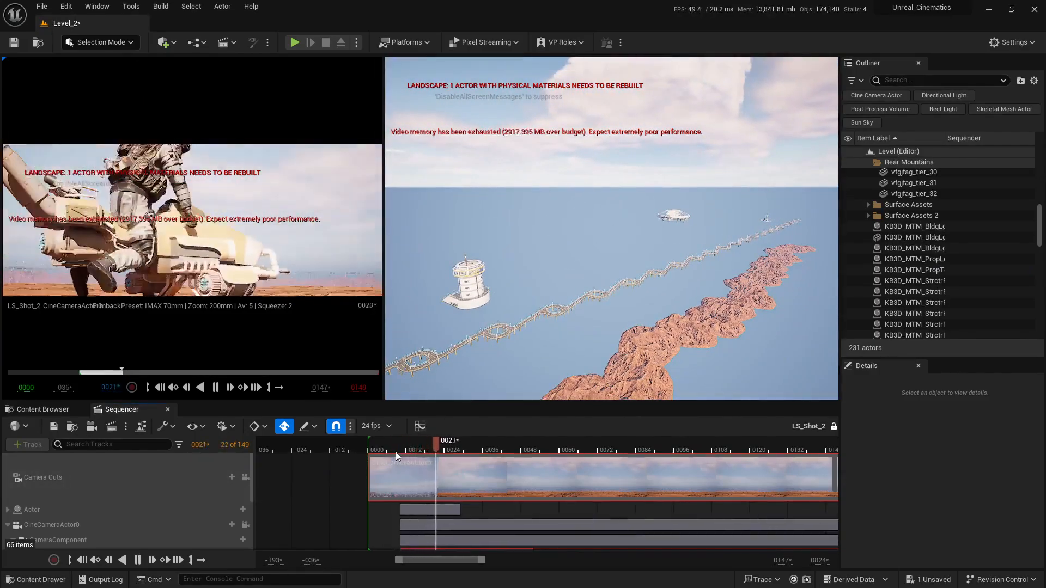
key("space")
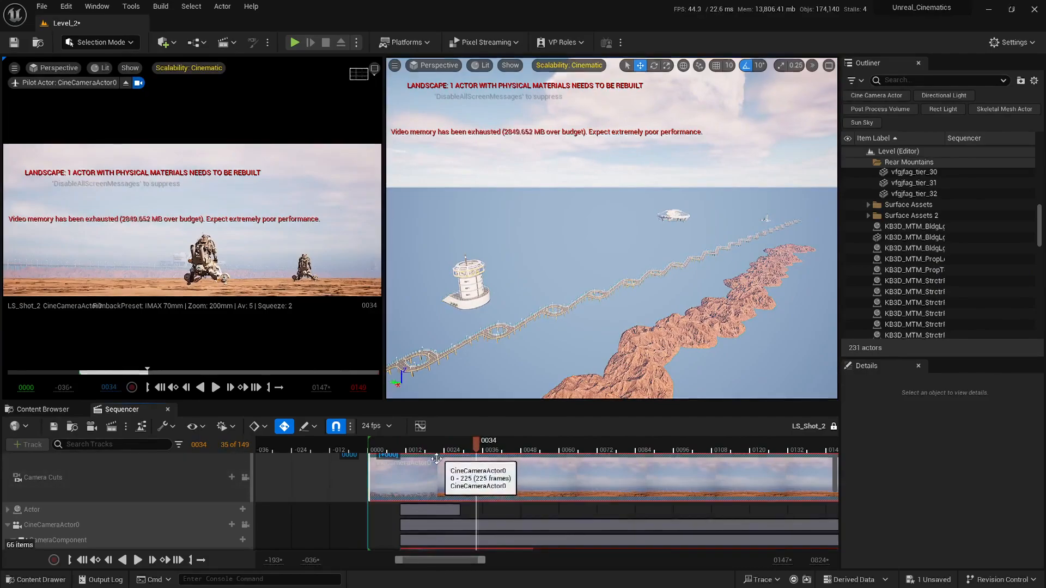
key("space")
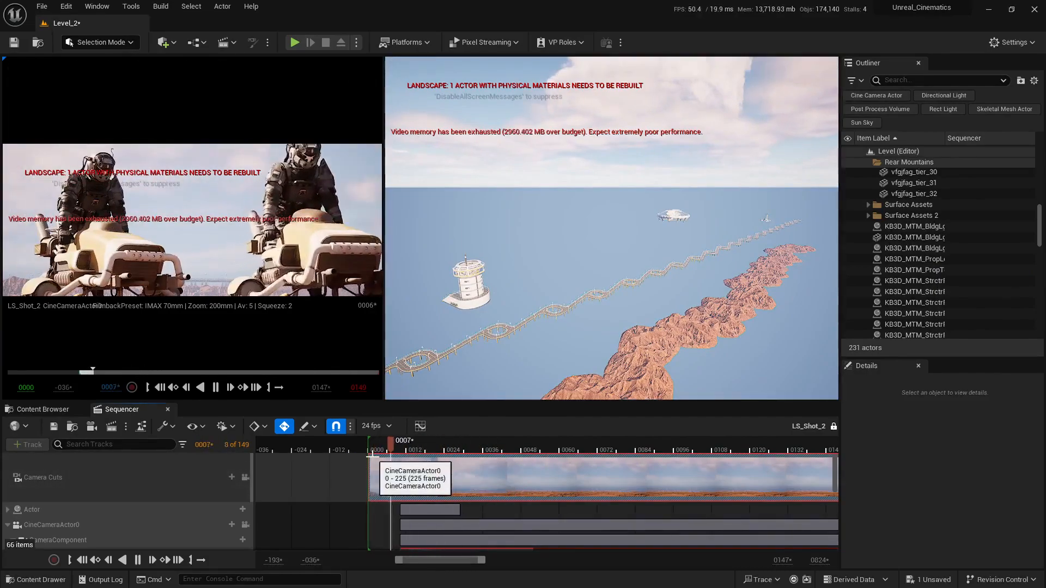
key("space")
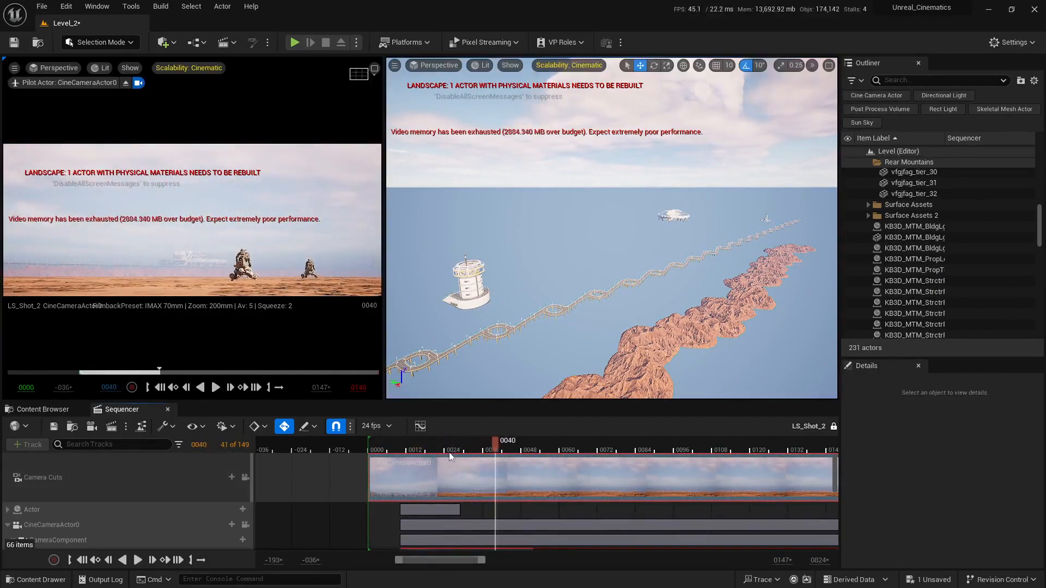
left_click_drag(433, 447, 382, 449)
key("space")
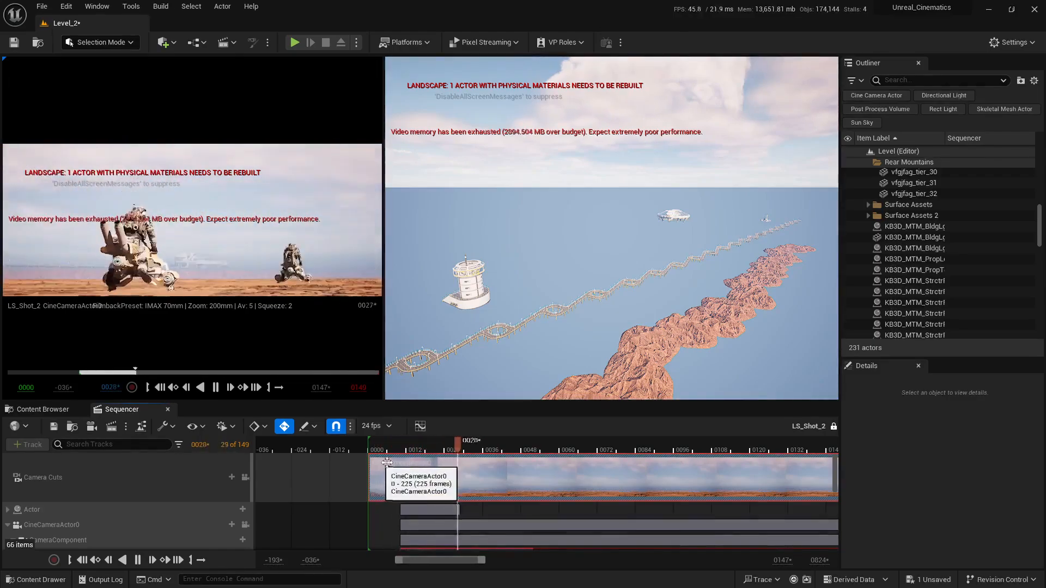
key("space")
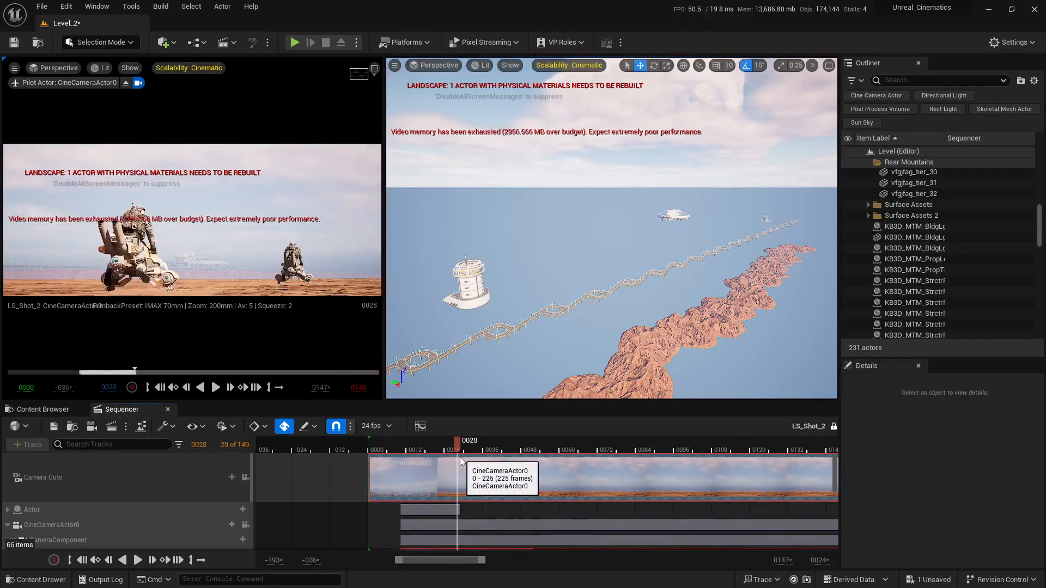
At frame 30, move the control tower sideways along the road until it stands at the left edge of the camera's view
key("Right")
key("Right")
left_click(471, 285)
key("e")
right_click_drag(471, 284, 465, 331)
key("w")
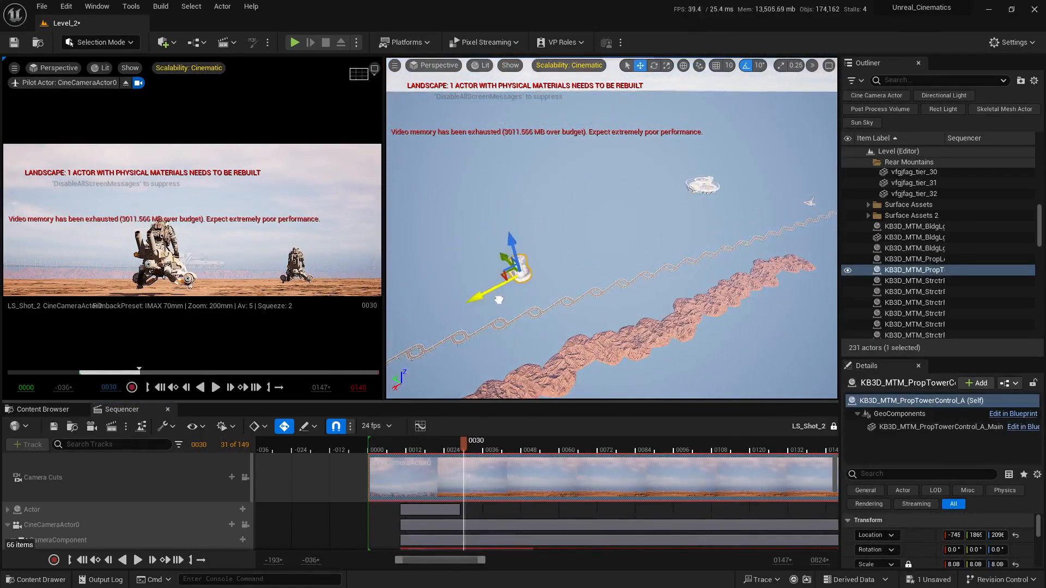
left_click(593, 279)
right_click_drag(593, 279, 518, 211)
key("w")
key("s")
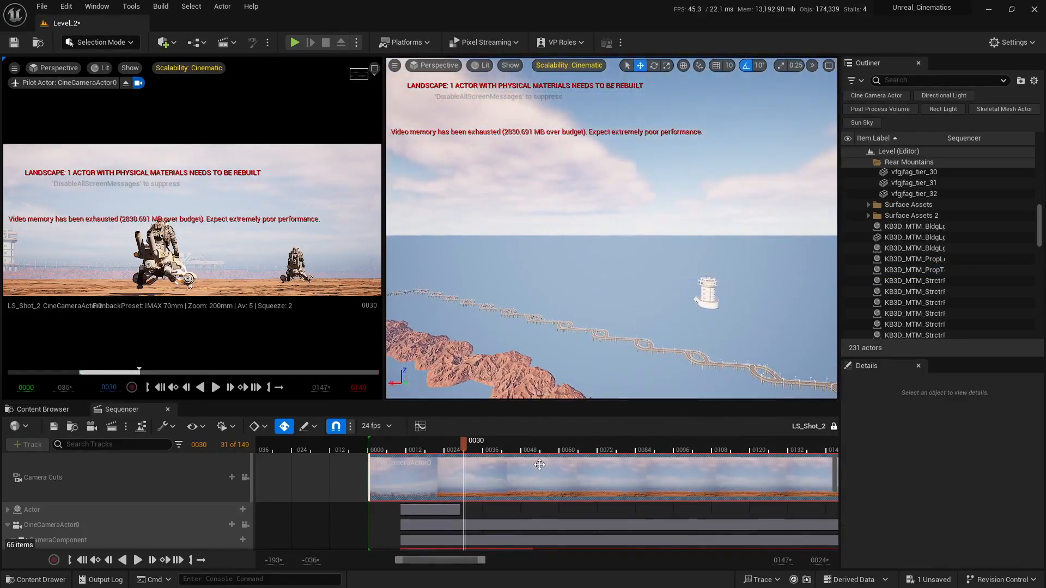
Play LS_Shot_2 from its start to frame 50 to check the control tower's new placement
key("space")
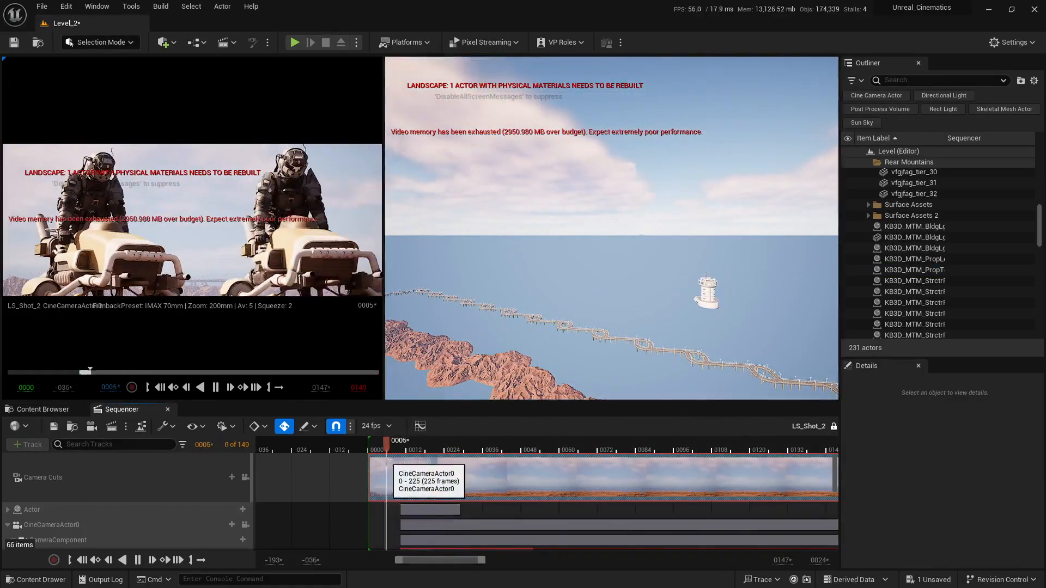
key("space")
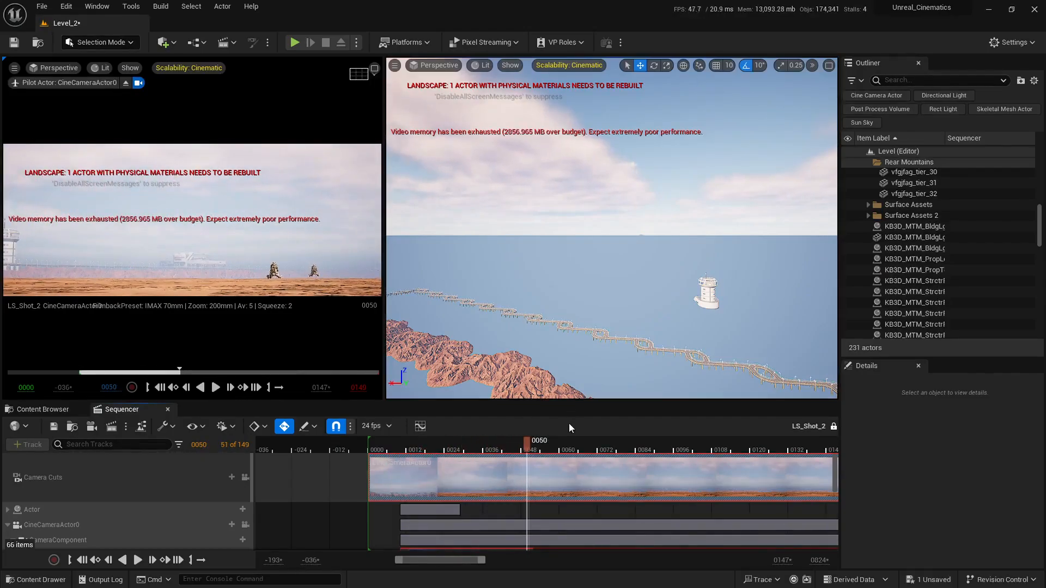
Try turning the control tower roughly halfway around its vertical axis, and undo the rotation
key("a")
right_click_drag(595, 328, 735, 358)
key("w")
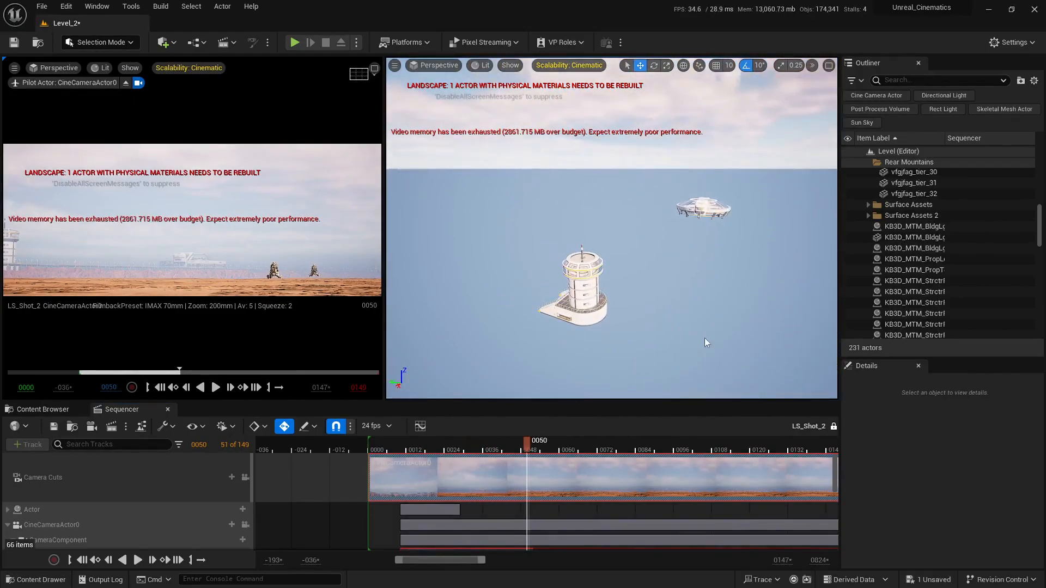
left_click(582, 294)
key("e")
left_click_drag(572, 349, 637, 302)
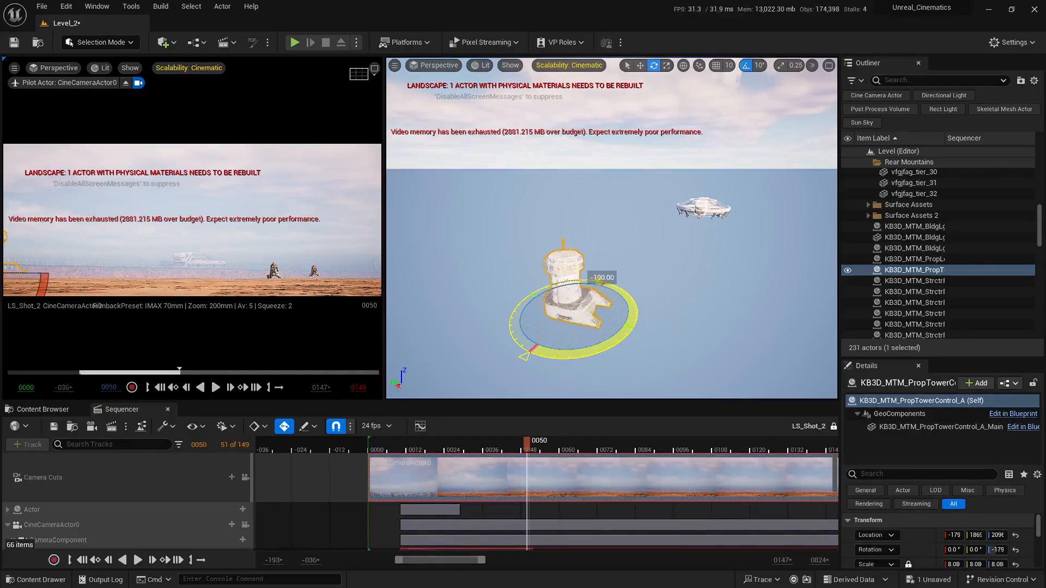
key("Escape")
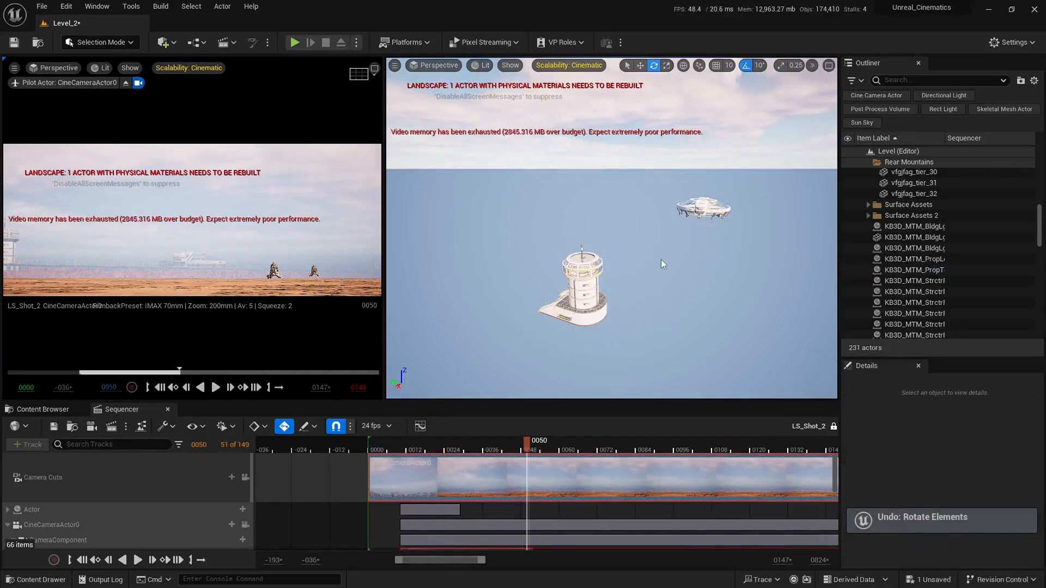
Maximize the CineCameraActor0 viewport and scrub through LS_Shot_2 to frame 102 and back, checking the tower and leisure module
key("s")
right_click_drag(627, 326, 698, 285)
key("q")
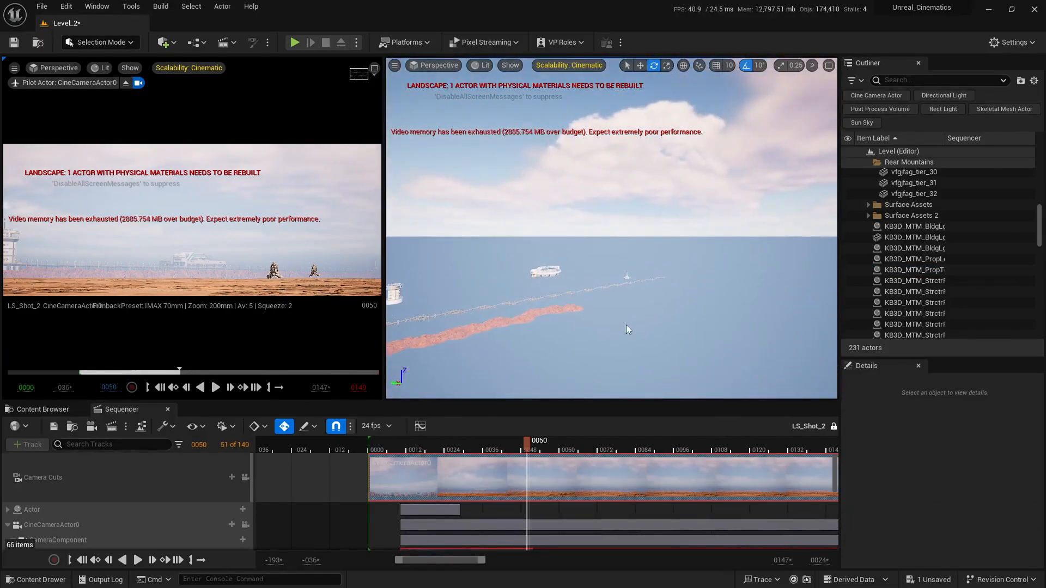
right_click_drag(571, 376, 555, 286)
key("d")
left_click(374, 68)
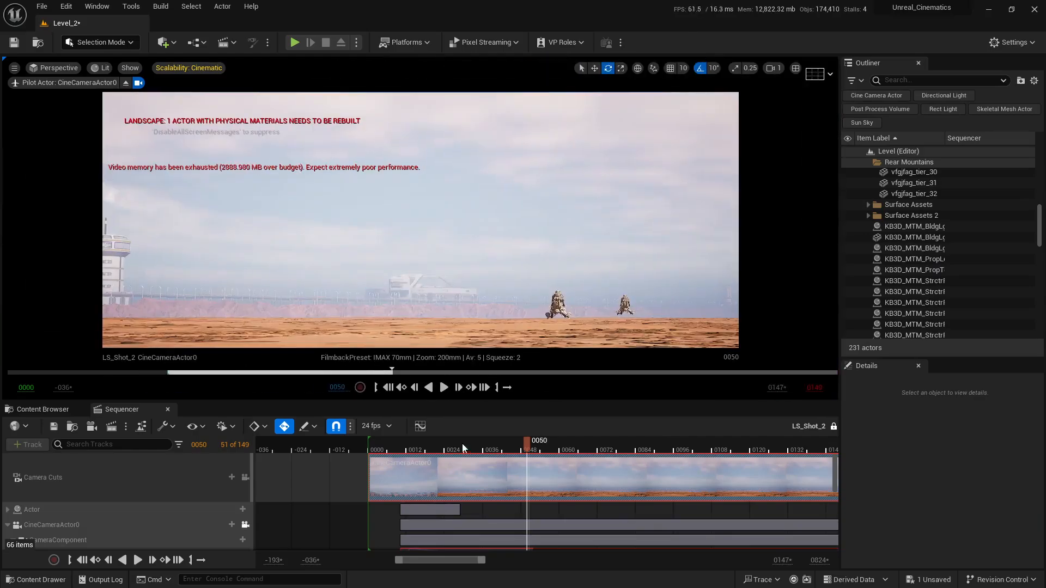
left_click_drag(400, 451, 679, 485)
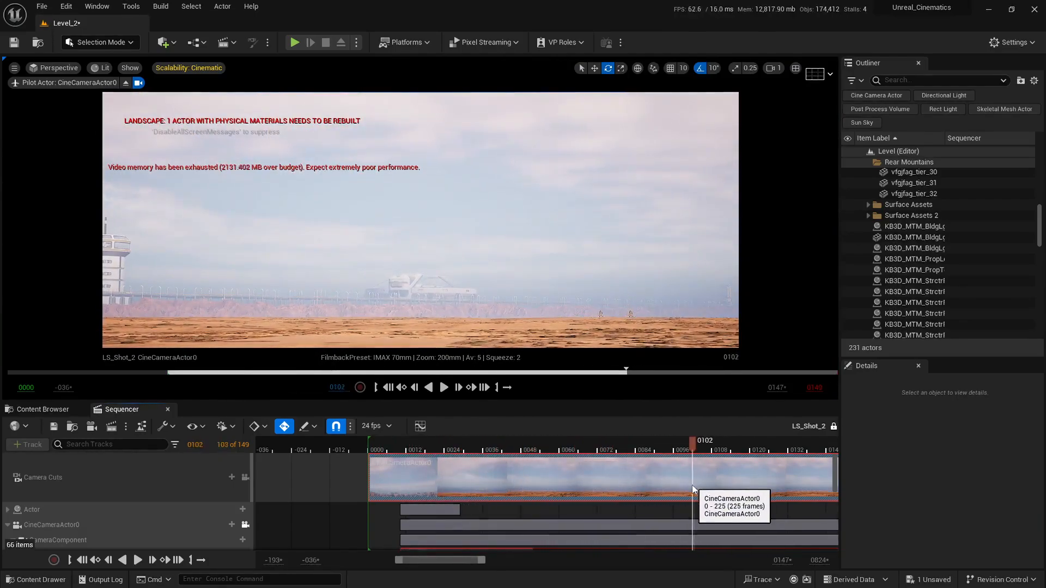
left_click_drag(575, 473, 391, 472)
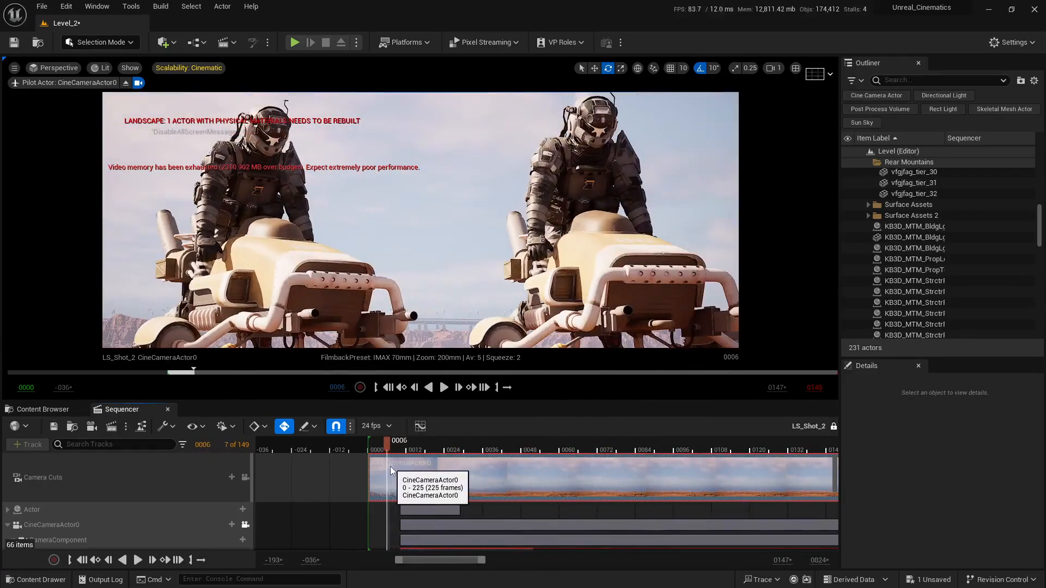
Restore the split viewport layout and select the KB3D_MTM_VehicleRover_A blueprint at the end of the missiontominerva Actors folder
left_click(795, 70)
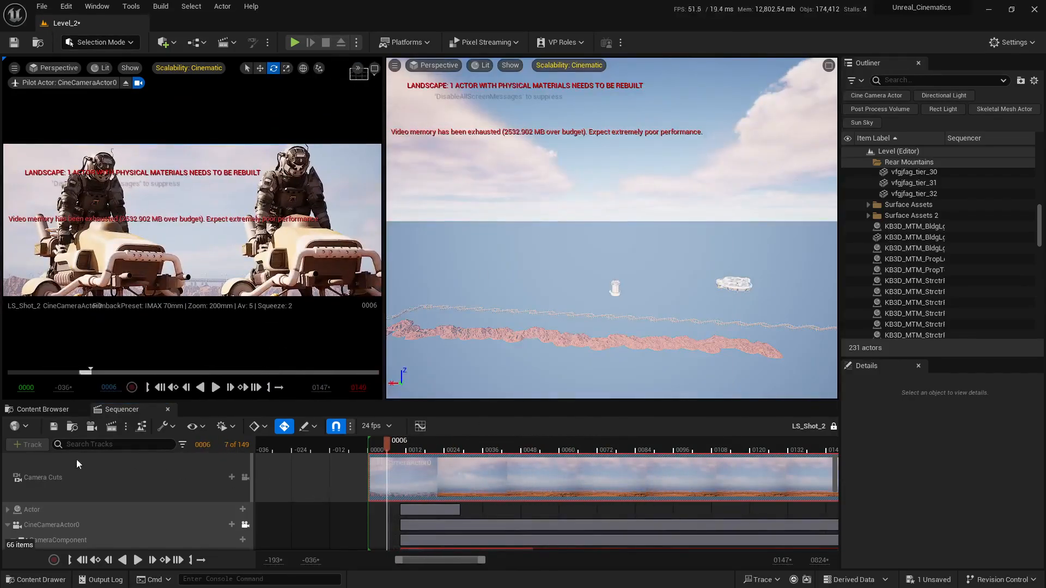
left_click(43, 409)
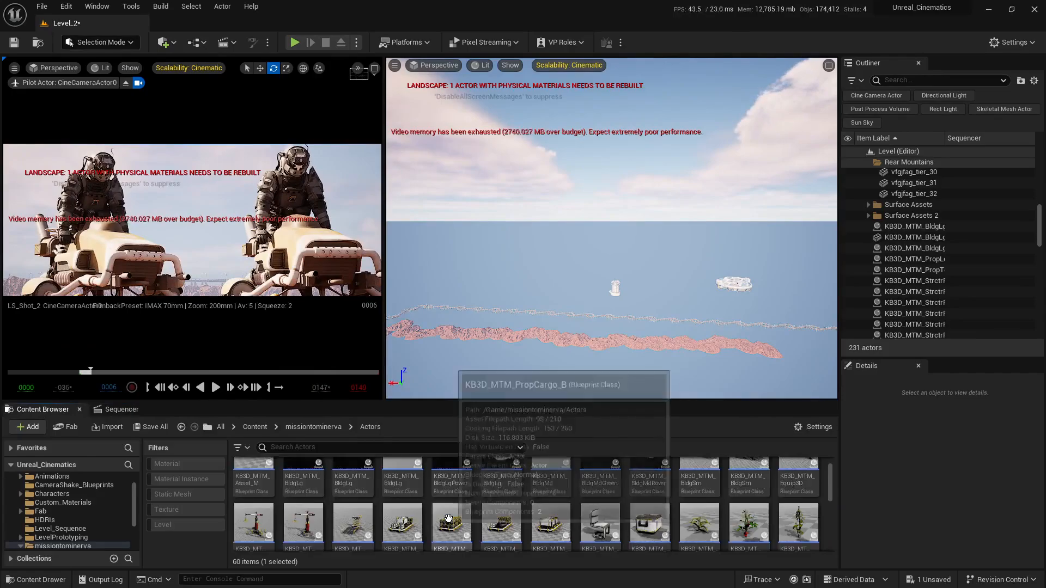
scroll(452, 507, "down", 2)
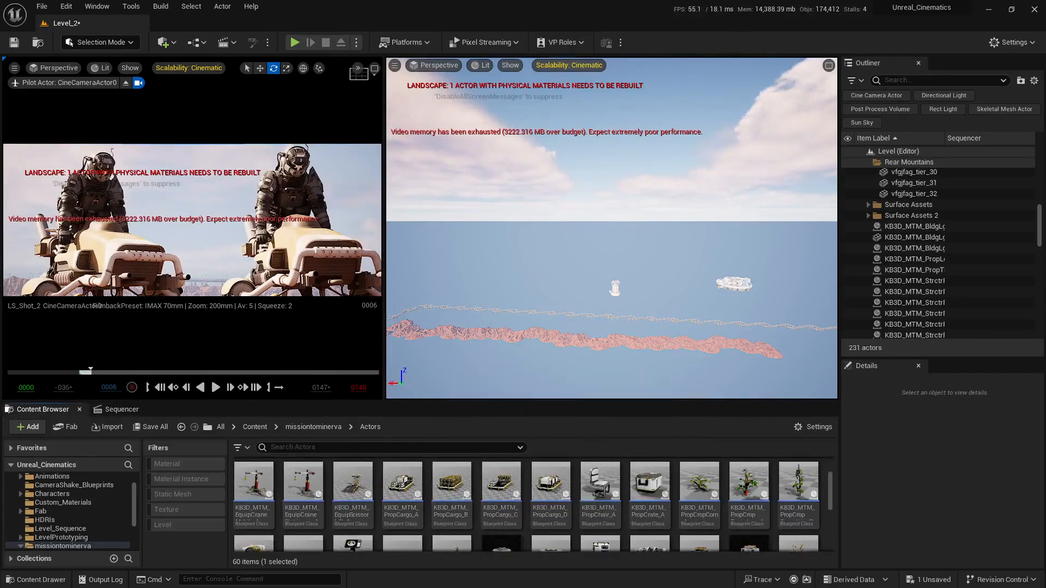
right_click_drag(611, 229, 630, 212)
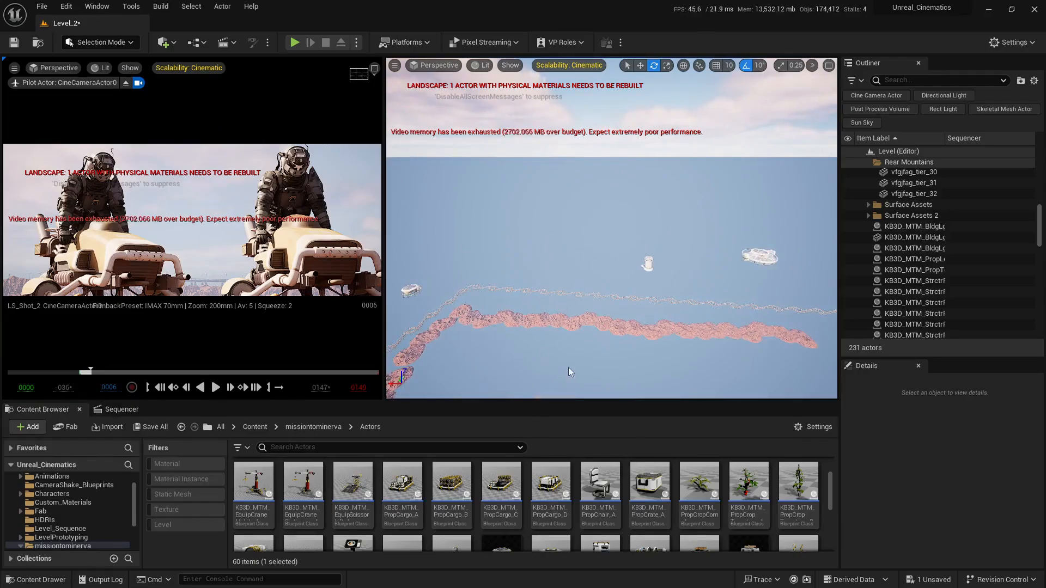
right_click_drag(568, 367, 599, 384)
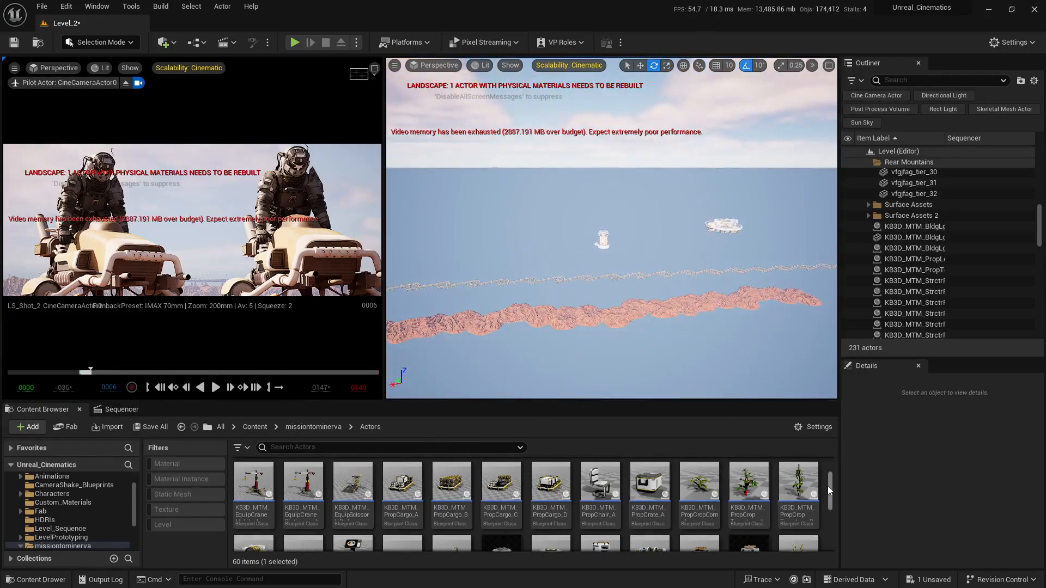
left_click_drag(828, 486, 828, 542)
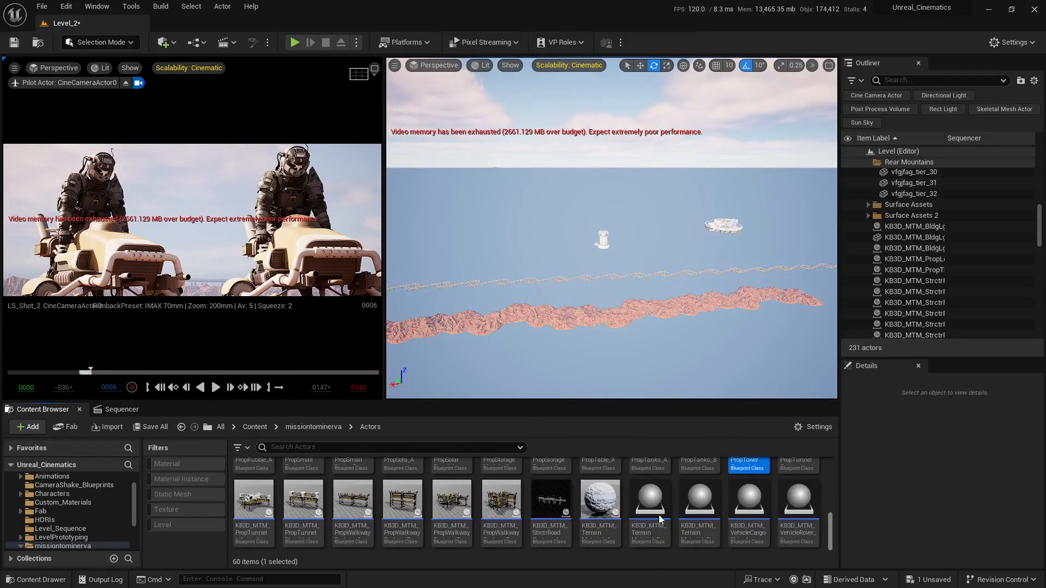
left_click(799, 504)
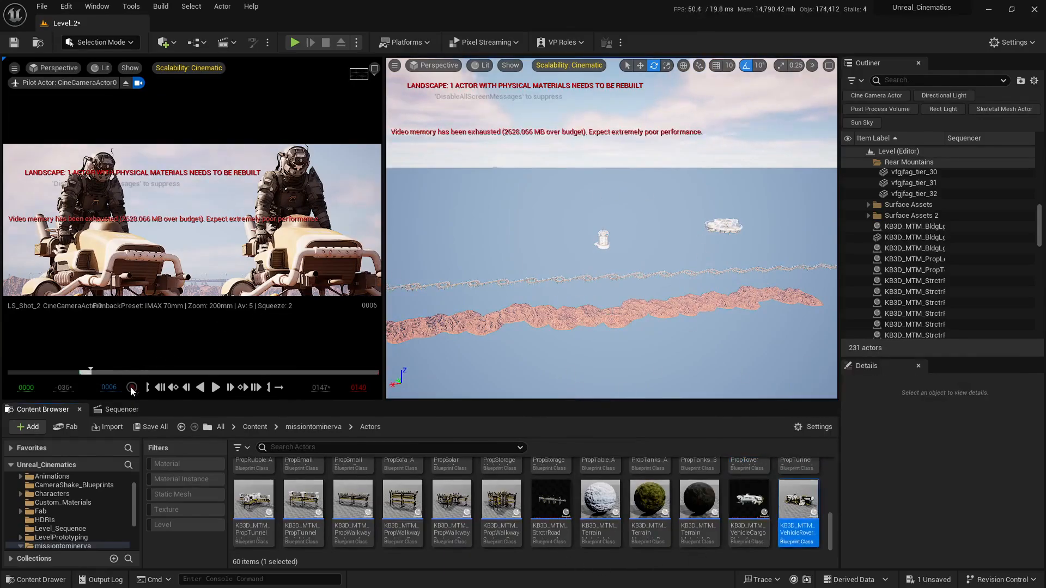
Bring the road closer in the perspective view and move the LS_Shot_2 playhead to frame 40
mouse_move(430, 349)
right_mouse_down()
mouse_move(409, 366)
mouse_move(420, 359)
right_mouse_up()
key("w")
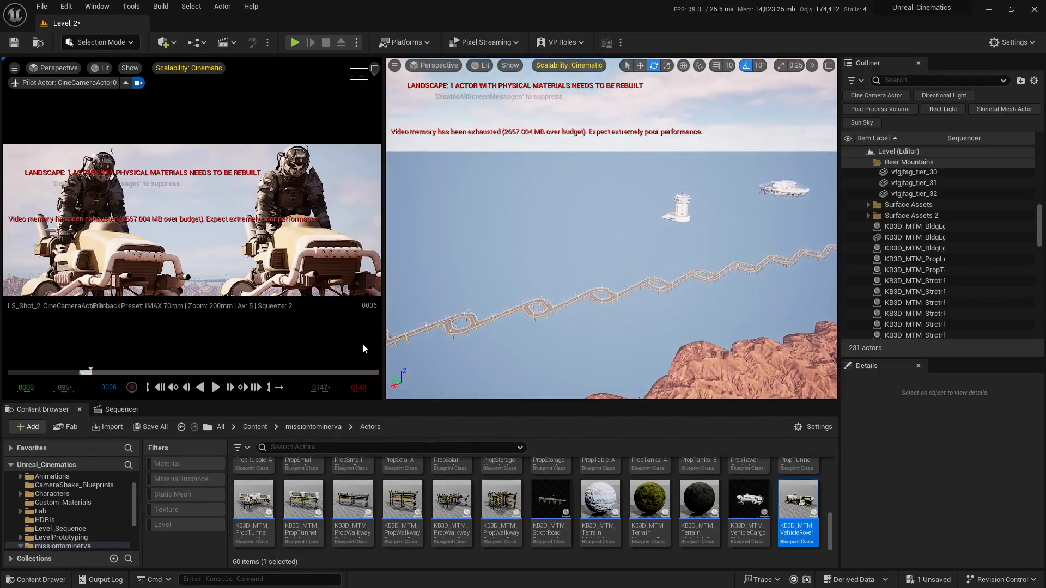
left_click(146, 407)
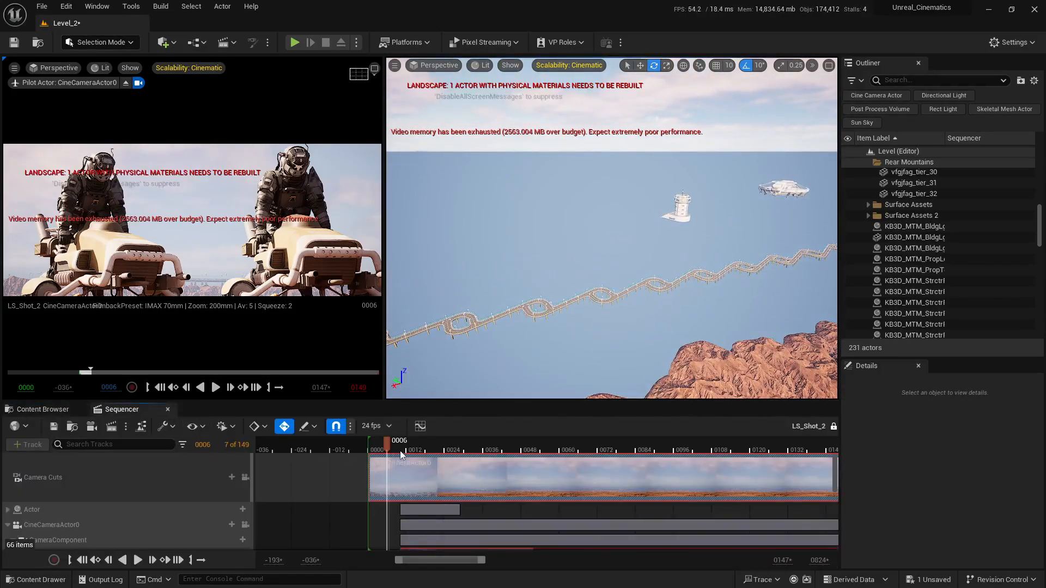
left_click_drag(401, 456, 498, 454)
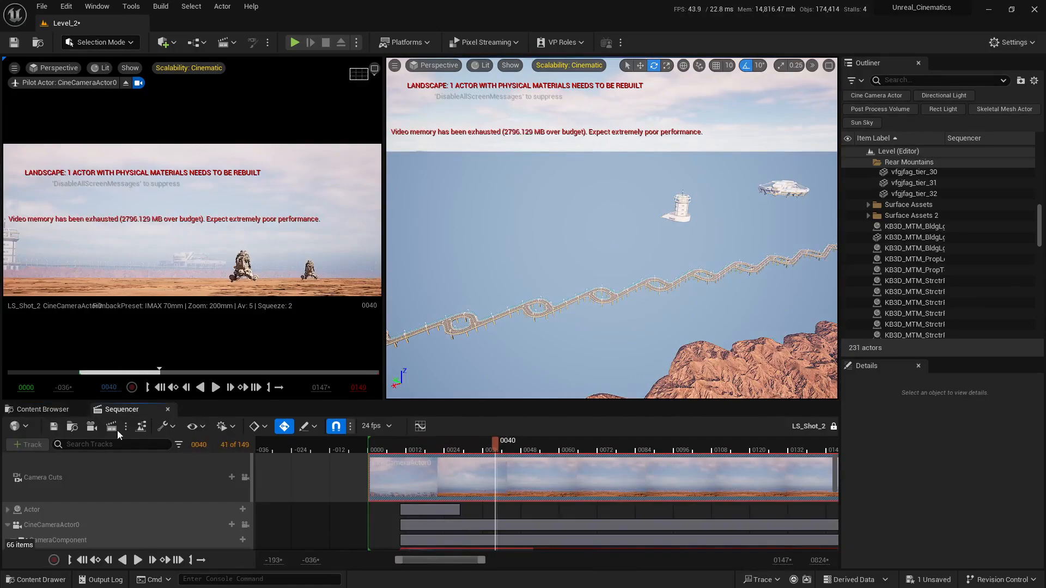
Place a KB3D_MTM_VehicleRover_A from the Actors folder onto the elevated road, beside one of its loops
left_click(43, 409)
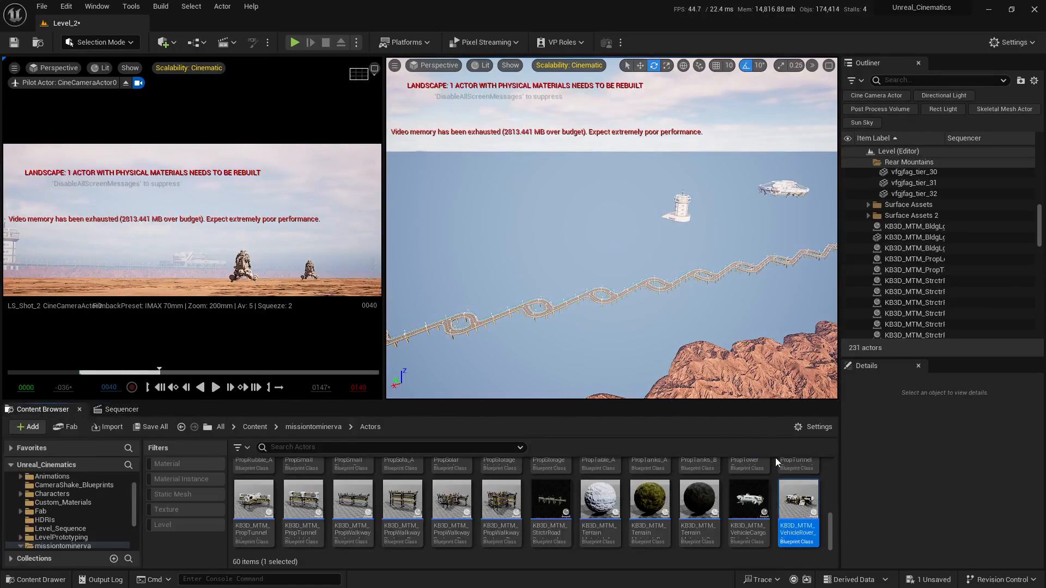
right_click_drag(742, 306, 704, 372)
key("w")
key("s")
key("w")
key("w")
key("w")
key("s")
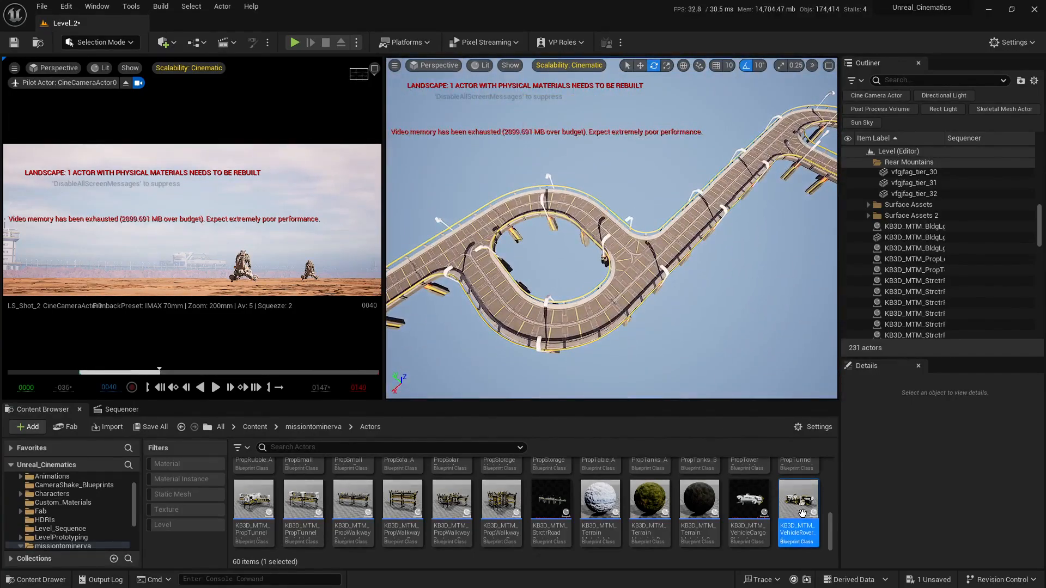
left_click_drag(802, 513, 630, 287)
Move the rover sideways off the road's edge so it stands on the straight lane beside the loop
key("w")
key("s")
right_click_drag(788, 301, 813, 292)
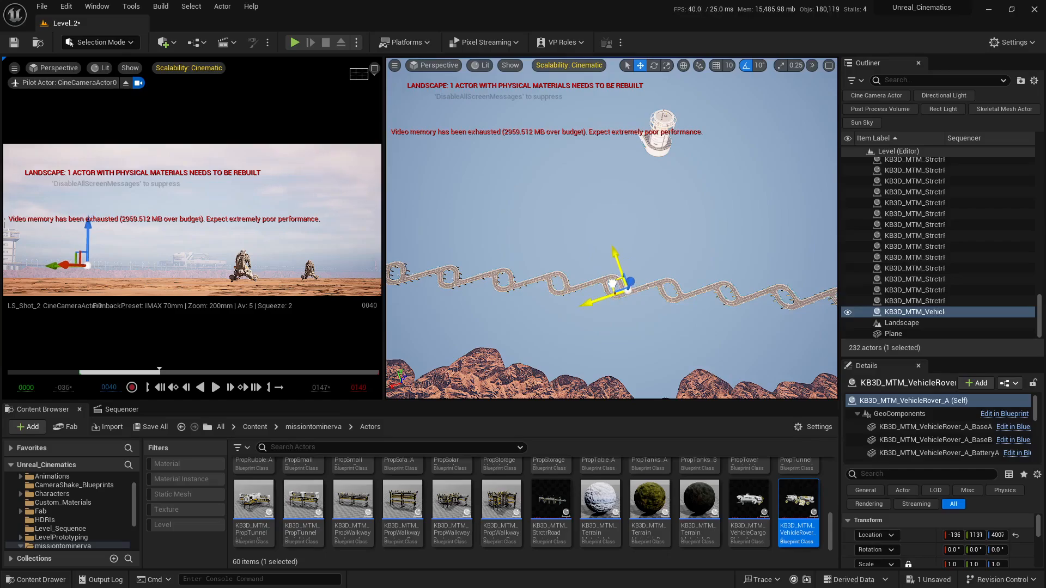
right_click_drag(612, 246, 736, 297)
right_click_drag(586, 314, 543, 346)
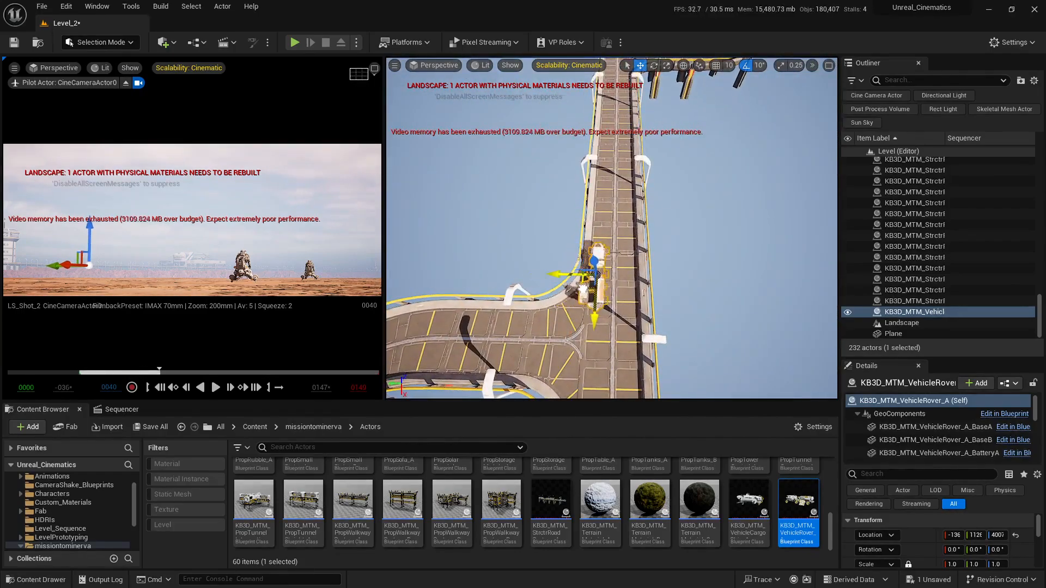
left_click(754, 301)
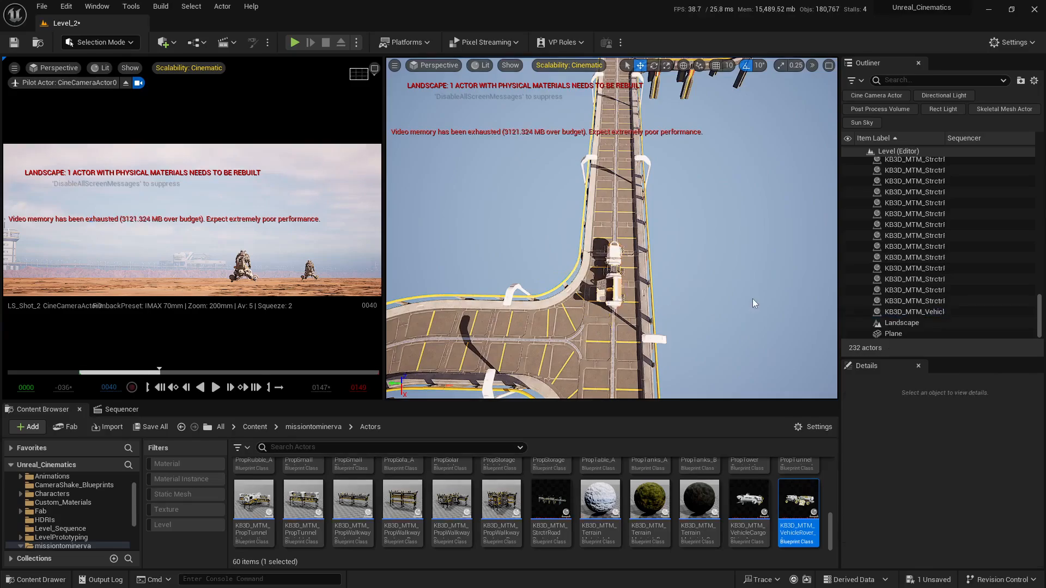
mouse_move(754, 302)
right_mouse_down()
mouse_move(692, 297)
mouse_move(627, 264)
mouse_move(588, 223)
mouse_move(734, 296)
right_mouse_up()
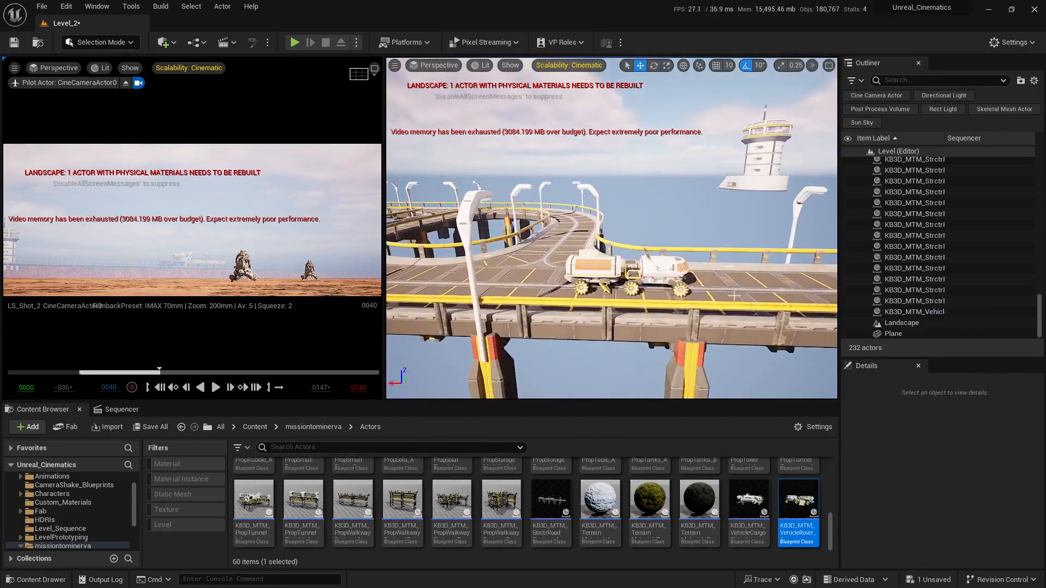
Scale the rover up uniformly to about 2.56, checking its size against the road width
left_click(599, 272)
key("r")
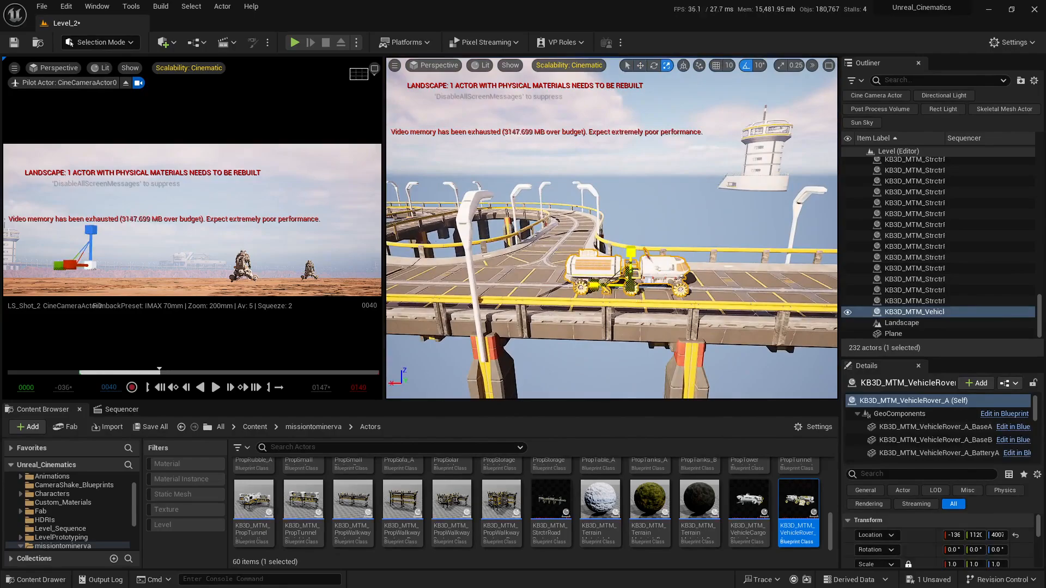
left_click_drag(631, 287, 692, 264)
left_click(651, 362)
right_click_drag(652, 362, 699, 306)
left_click(624, 297)
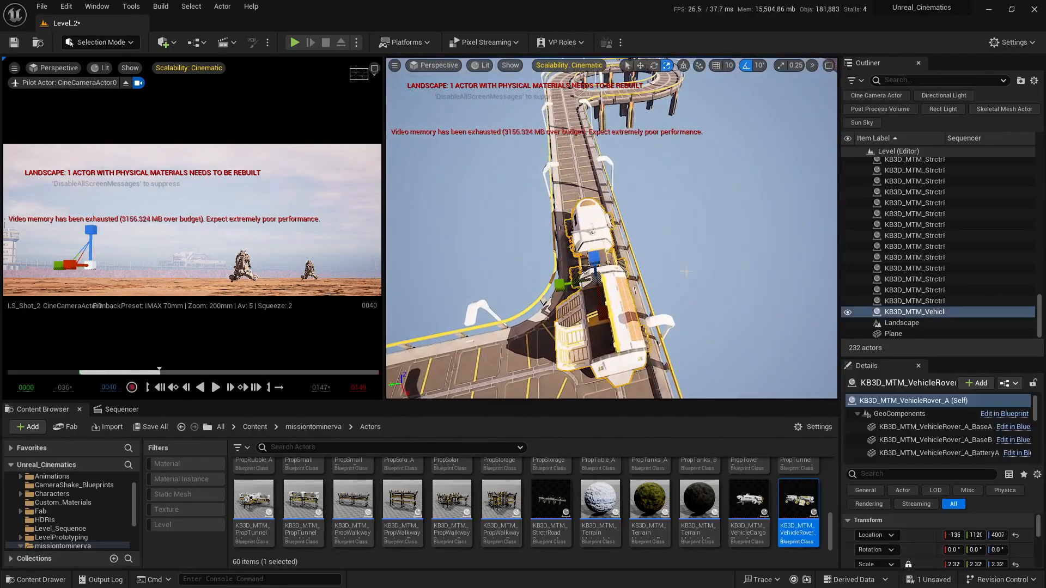
right_click_drag(686, 271, 454, 197)
key("w")
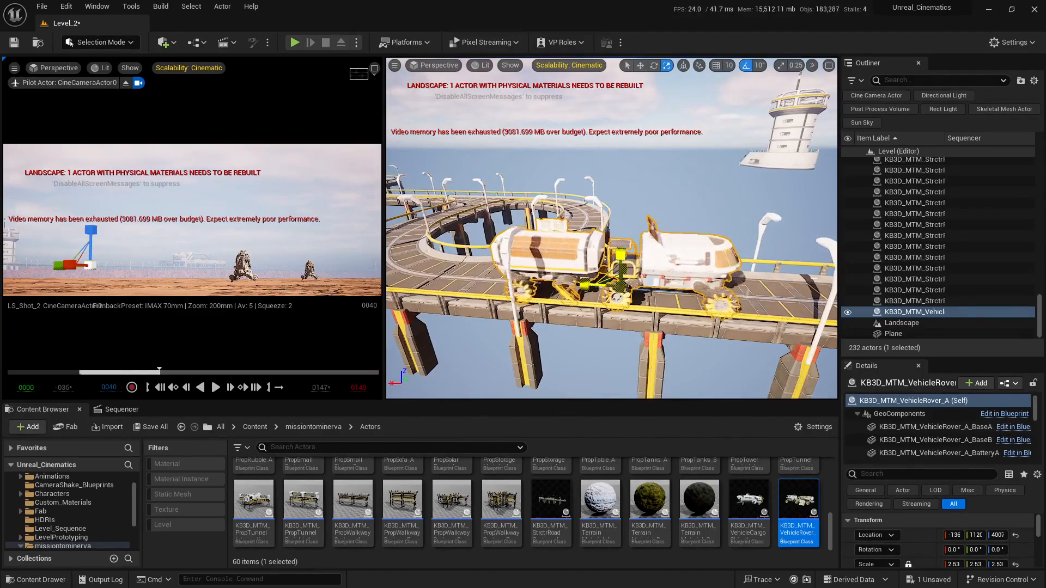
right_click_drag(656, 308, 749, 339)
left_click(658, 309)
right_click_drag(657, 309, 699, 301)
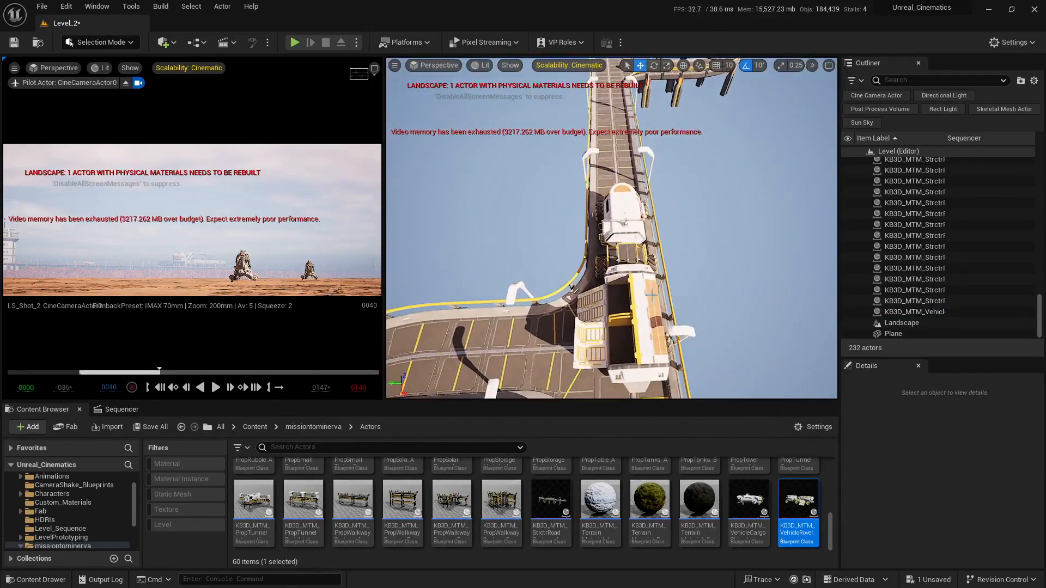
Shift the enlarged rover slightly sideways within the road and check frame 40 in the maximized CineCameraActor0 viewport
left_click(653, 291)
left_click_drag(582, 273, 577, 273)
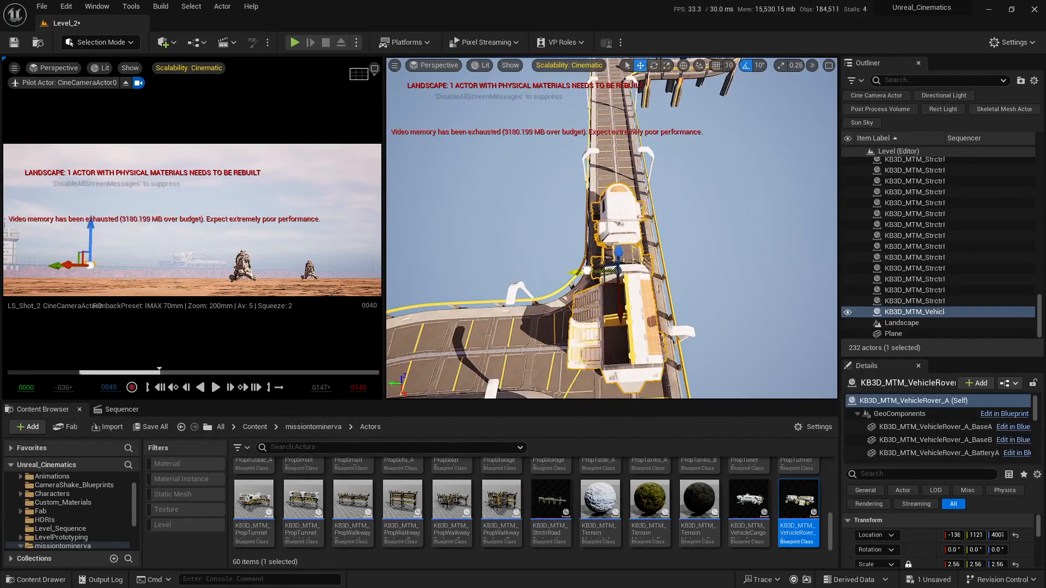
left_click(690, 266)
right_click_drag(689, 266, 529, 103)
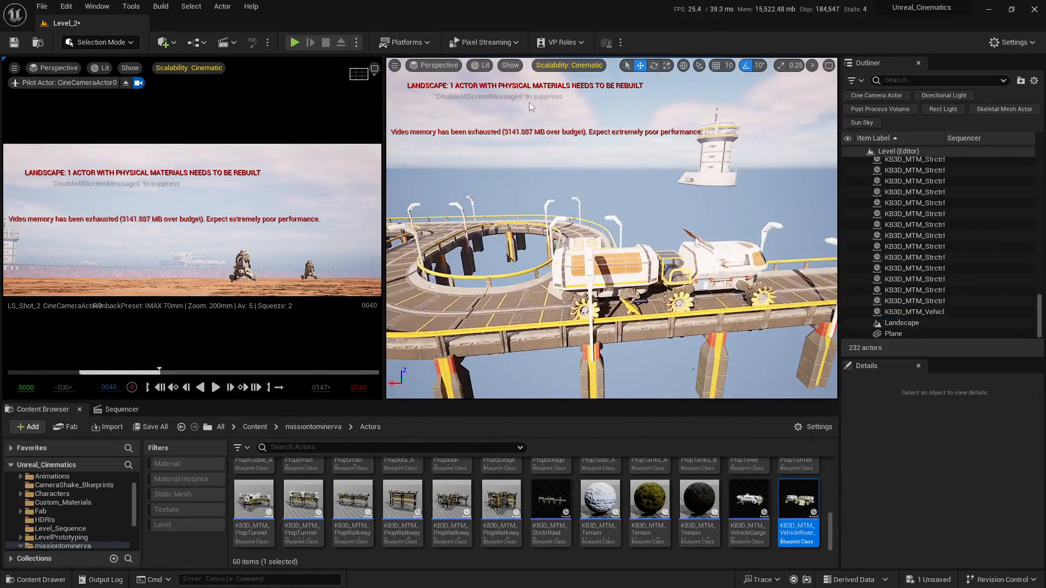
left_click(374, 69)
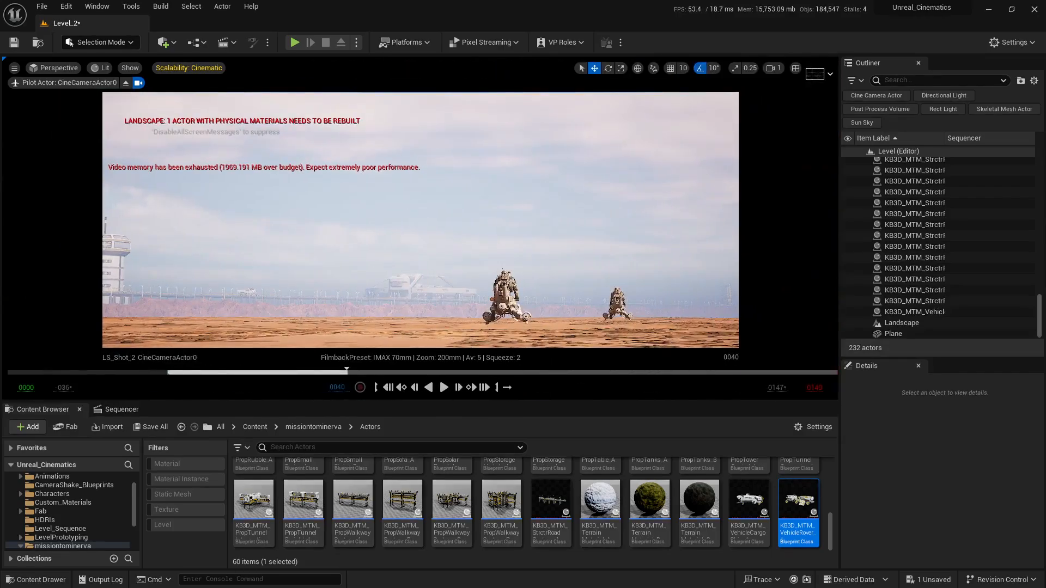
left_click(795, 68)
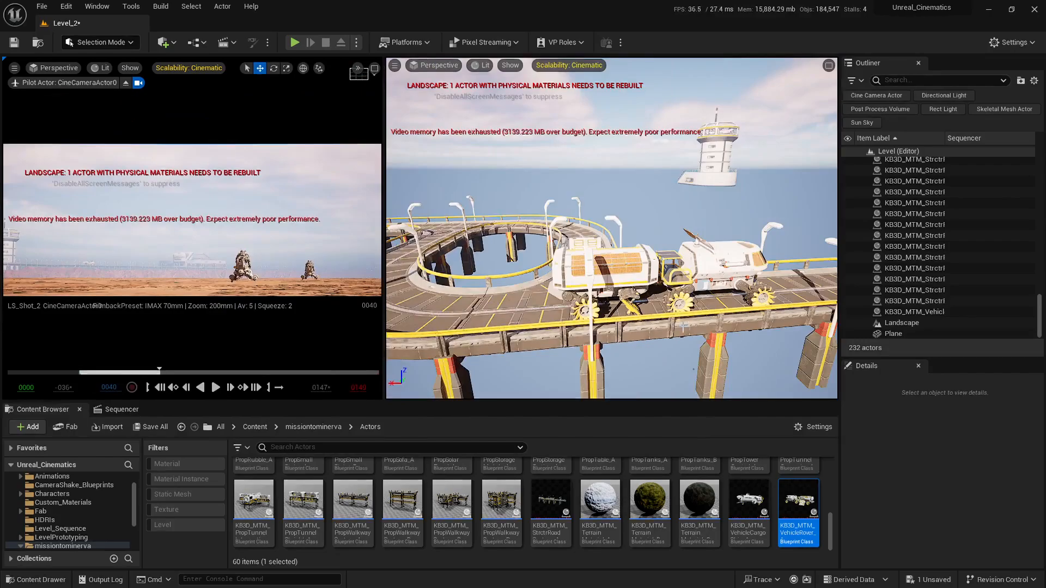
Duplicate the rover and move the copy far along the road, past the control tower
left_click(680, 289)
right_click_drag(680, 289, 648, 293)
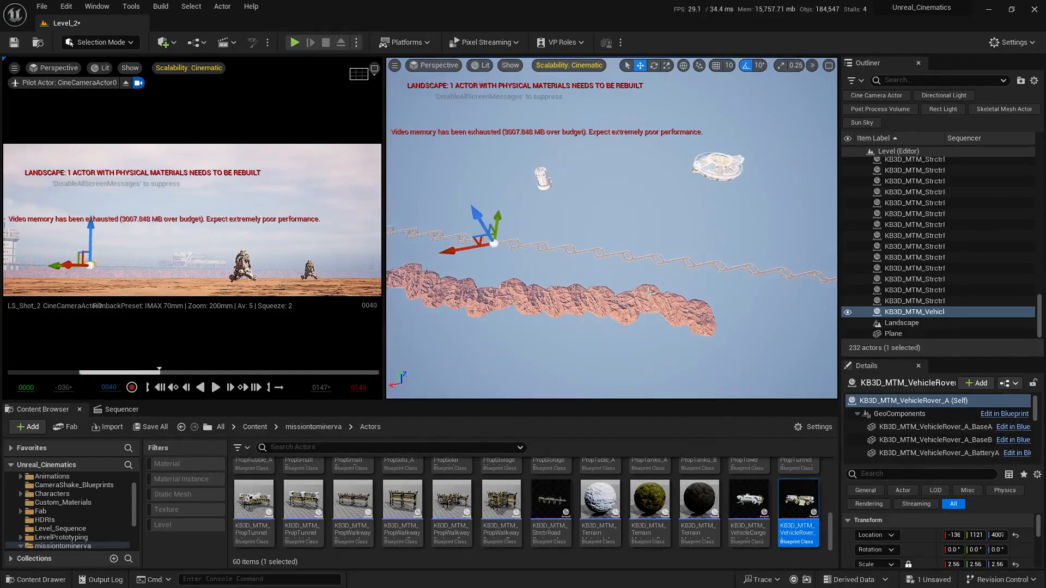
left_click_drag(454, 254, 627, 254, "alt")
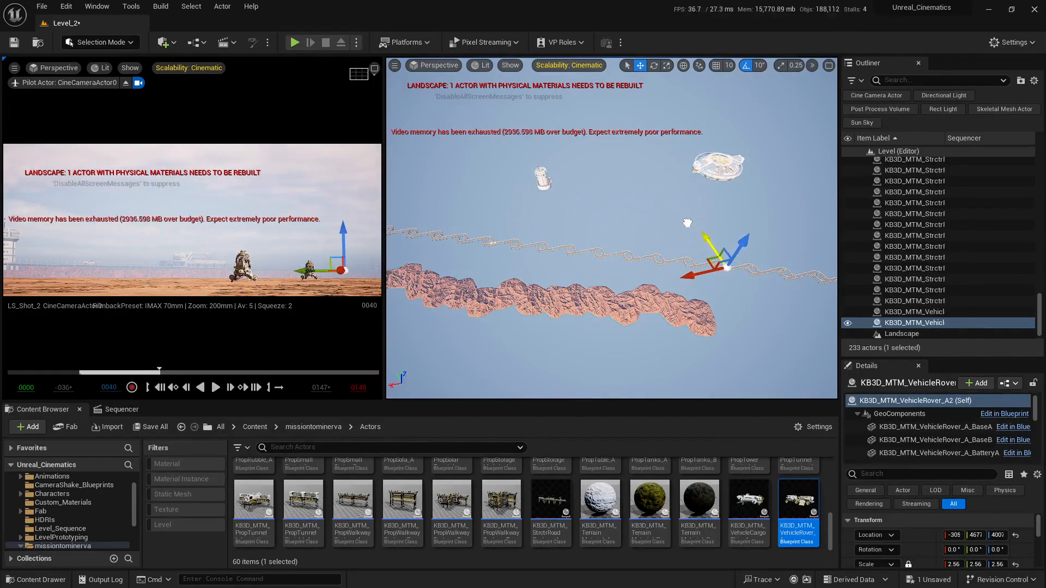
Toggle the gizmo's coordinate space and slide the rover copy back along the road between the two astronaut vehicles in the camera view
left_click(683, 66)
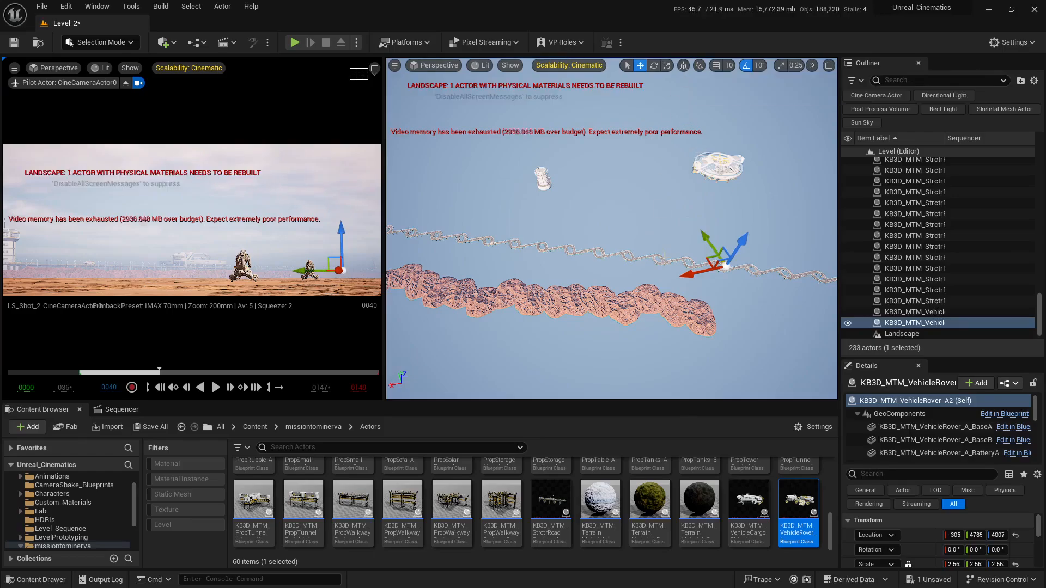
right_click_drag(654, 142, 753, 156)
key("w")
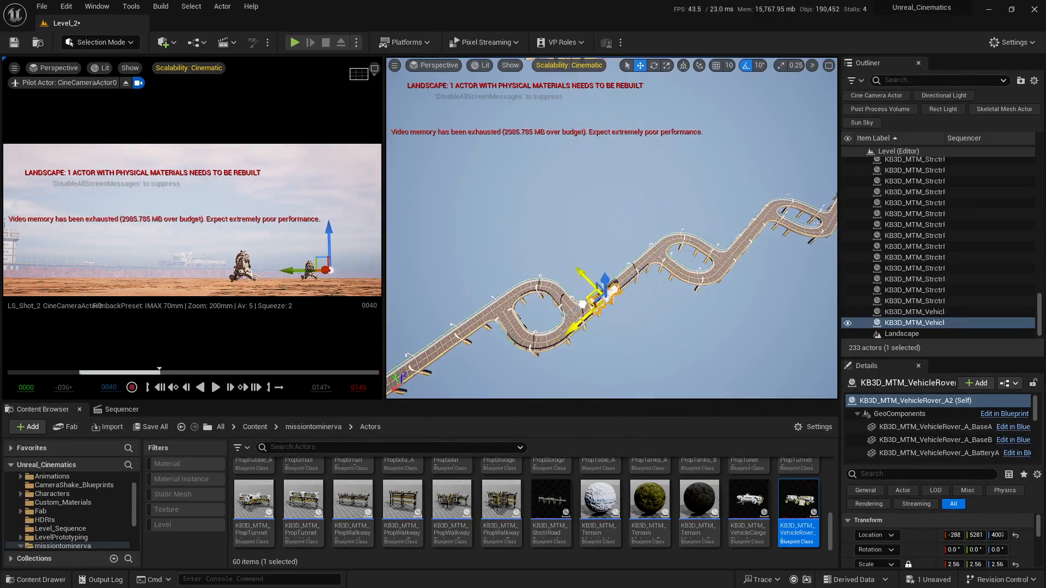
key("s")
right_click_drag(756, 315, 700, 285)
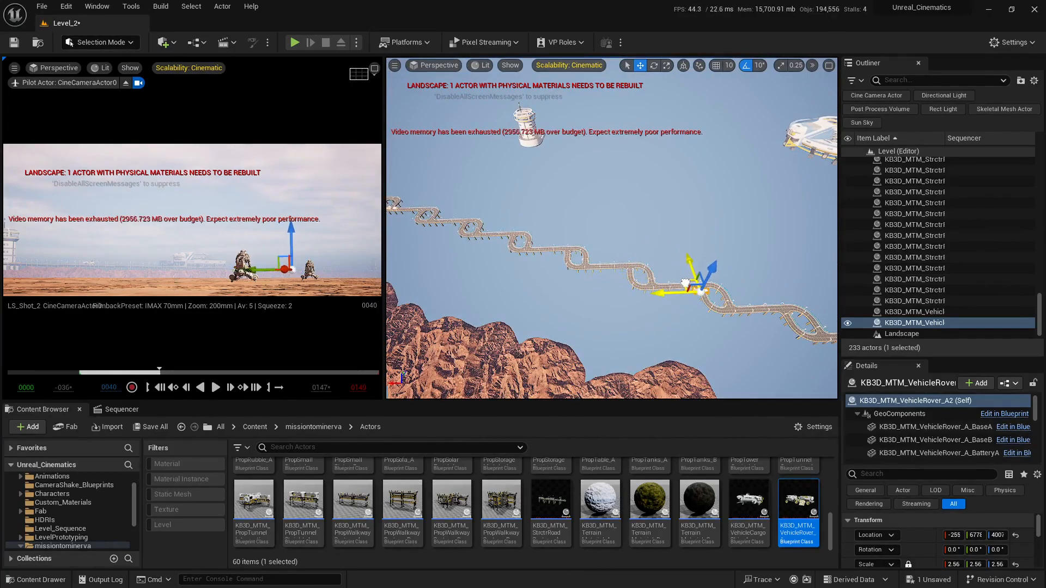
Rotate the rover copy to about -179° around its vertical axis so it faces the opposite direction
key("w")
right_click_drag(686, 282, 710, 336)
key("e")
left_click_drag(664, 311, 616, 326)
key("w")
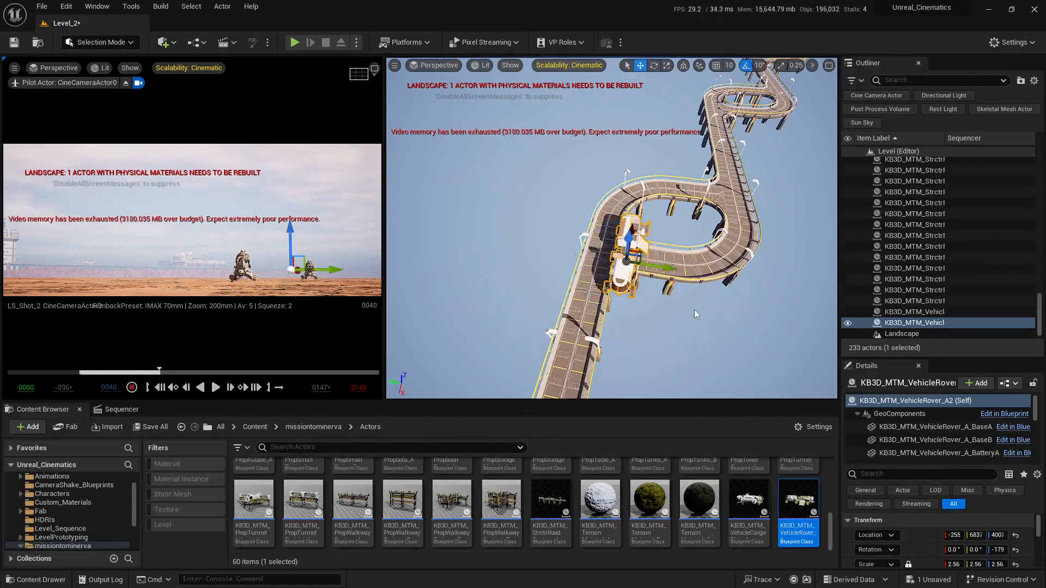
Move the turned rover copy sideways and along the road until it sits on the road surface where the loop branches off
right_click_drag(695, 313, 638, 326)
key("d")
key("w")
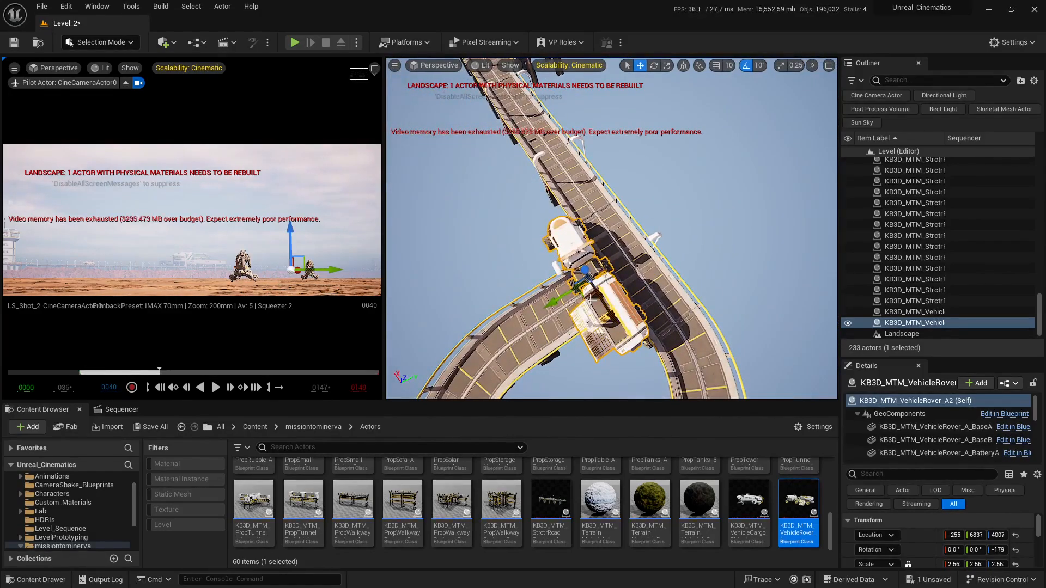
left_click_drag(586, 297, 628, 277)
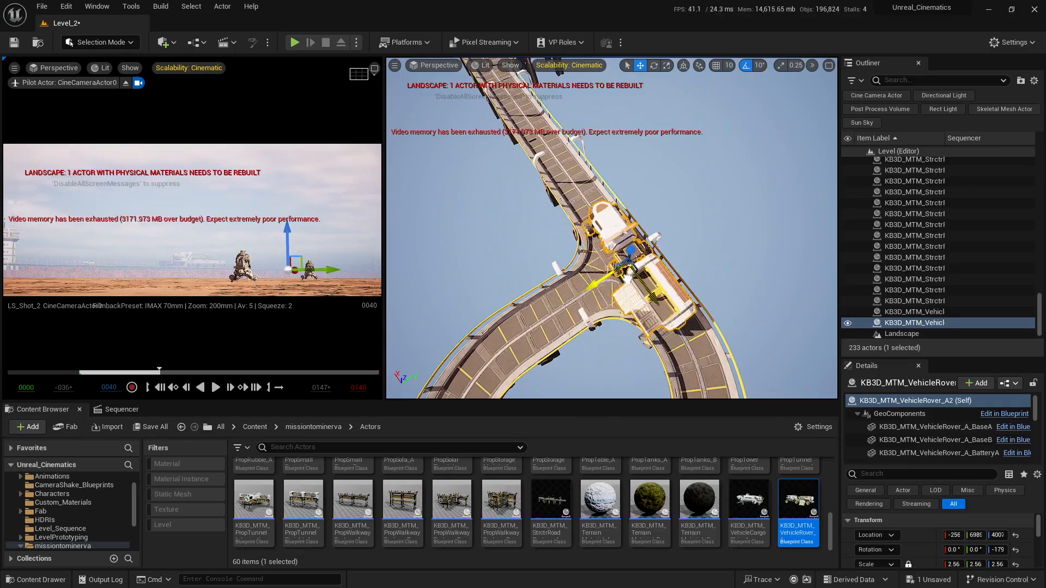
right_click_drag(628, 279, 589, 290)
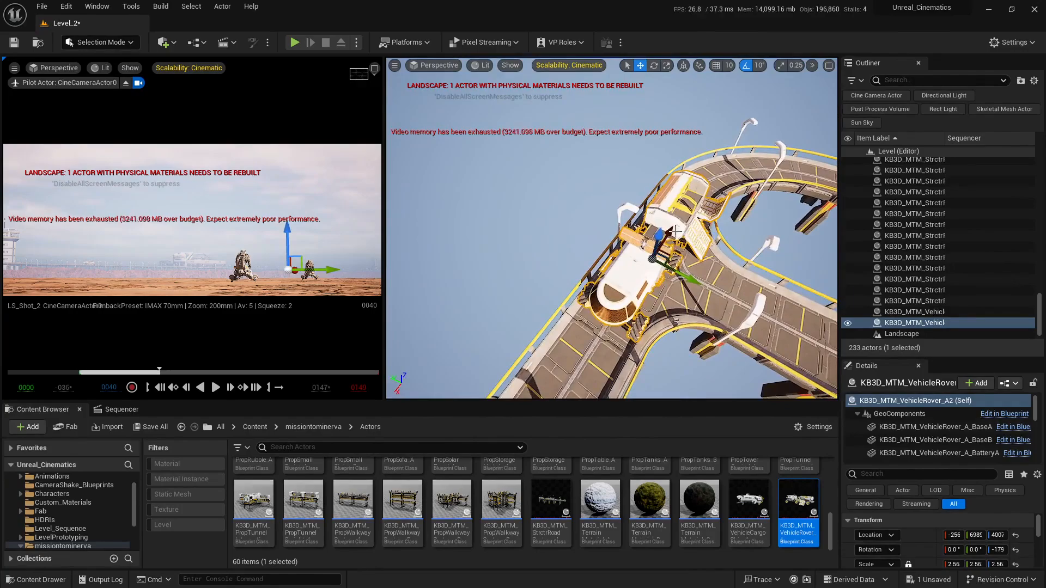
right_click_drag(672, 239, 669, 278)
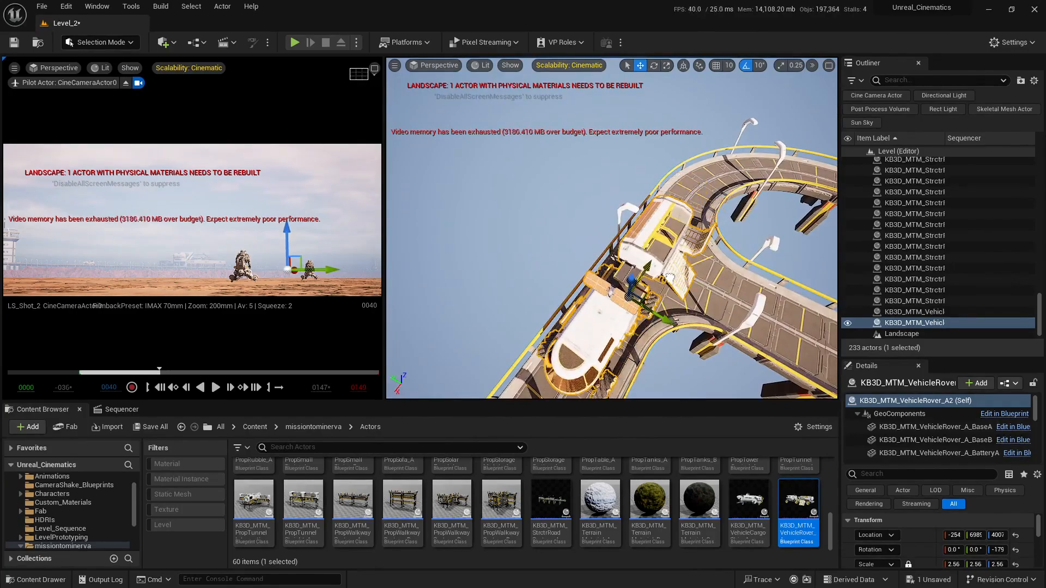
left_click_drag(669, 278, 671, 199, "alt")
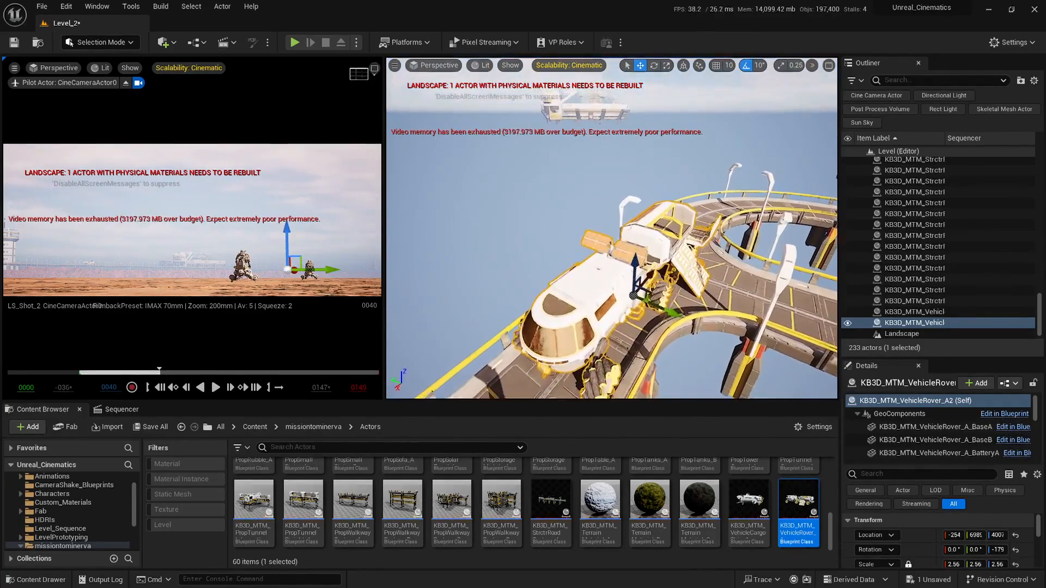
Nudge the rover copy sideways across the road until its wheels sit between the railings, and deselect it
right_click_drag(667, 276, 669, 262)
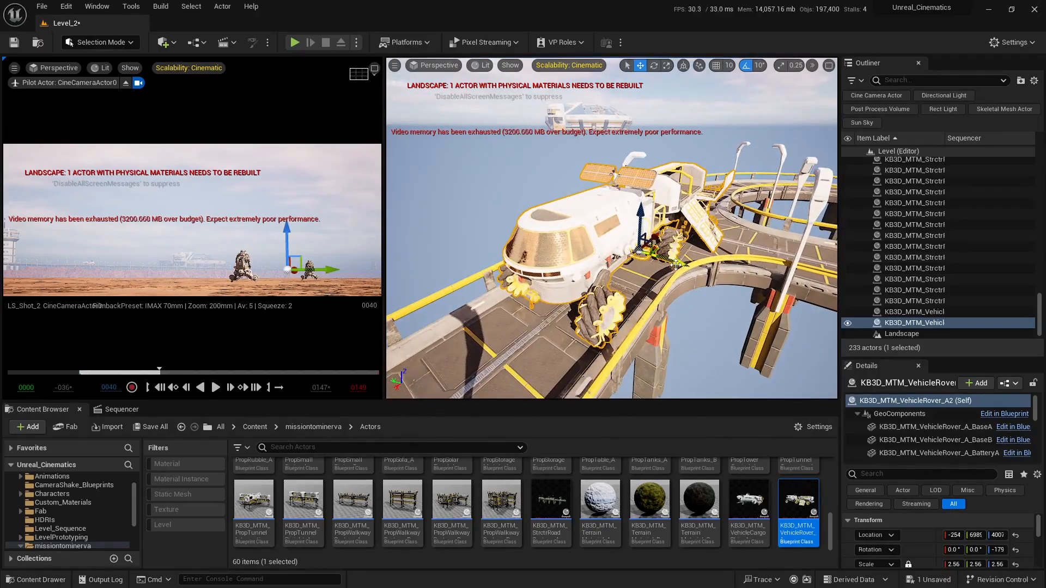
left_click_drag(679, 265, 685, 264)
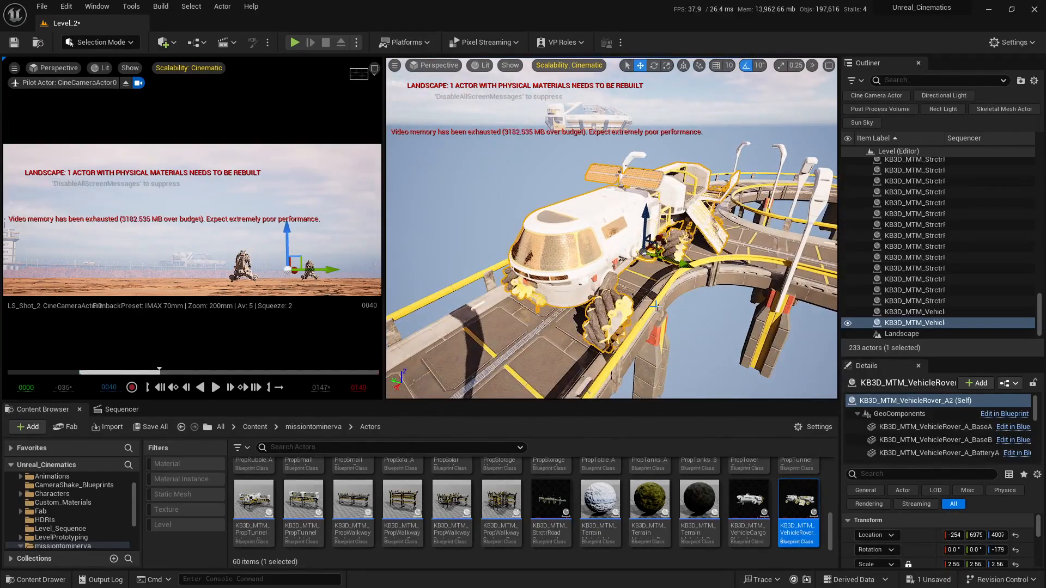
left_click_drag(656, 306, 698, 329, "alt")
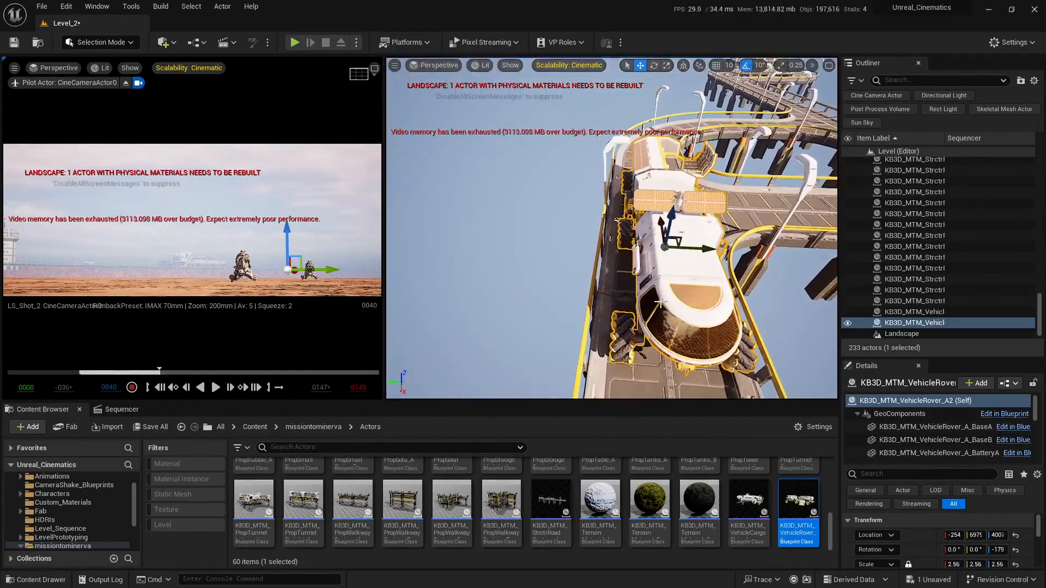
left_click_drag(703, 252, 684, 252)
right_click(685, 253)
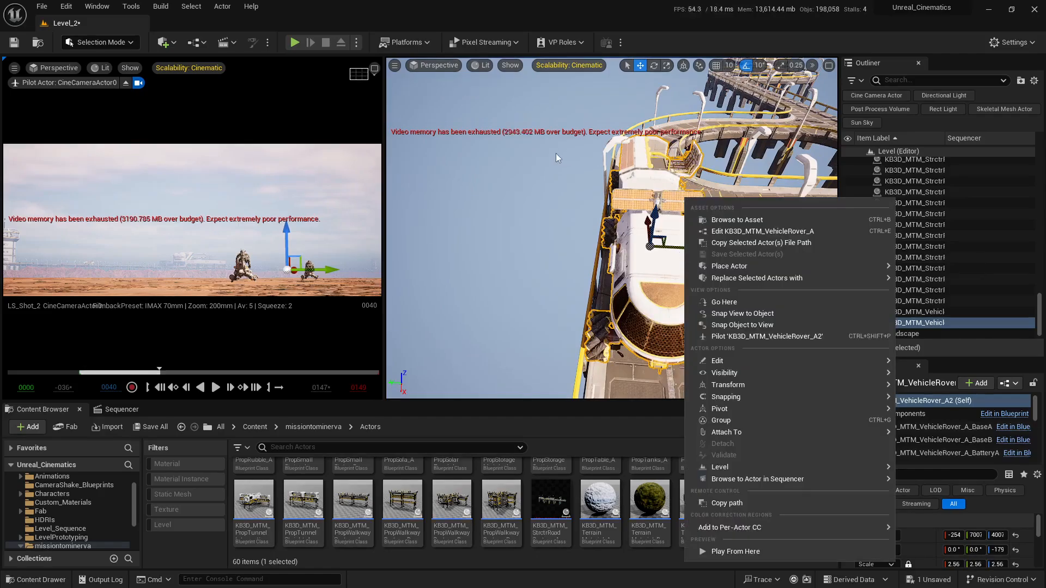
left_click(524, 175)
left_click_drag(524, 175, 420, 128, "alt")
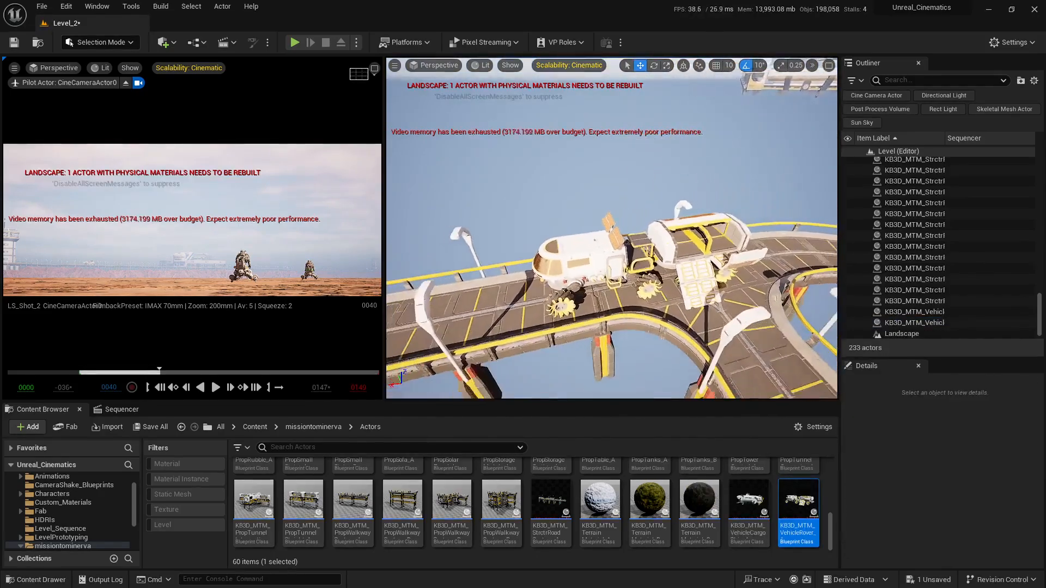
Examine the rover copy's placement on the elevated road from several angles and in the enlarged shot camera view
right_click_drag(611, 228, 789, 246)
left_click(734, 254)
left_click(702, 229)
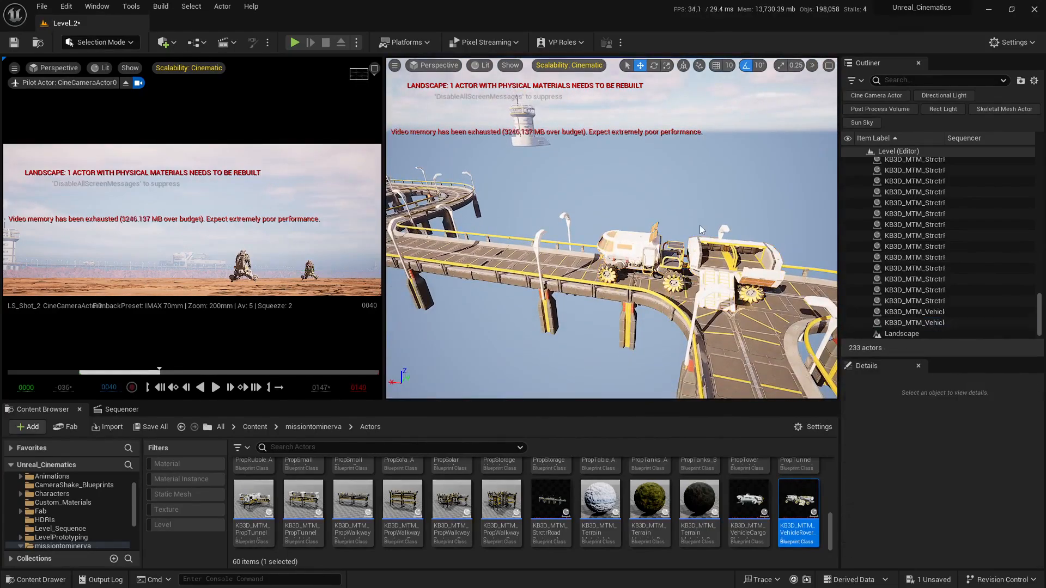
left_click(375, 70)
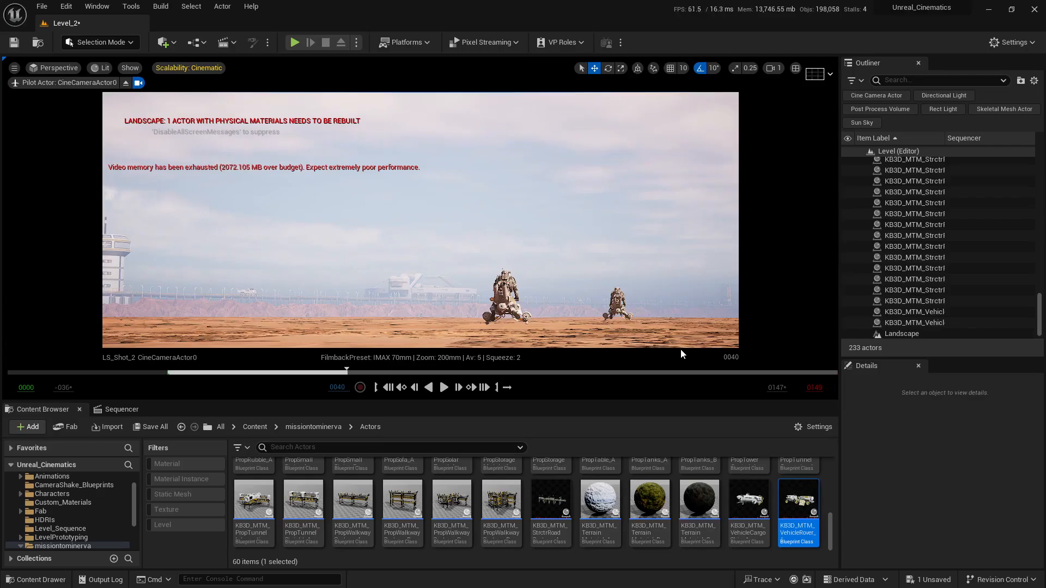
left_click(795, 69)
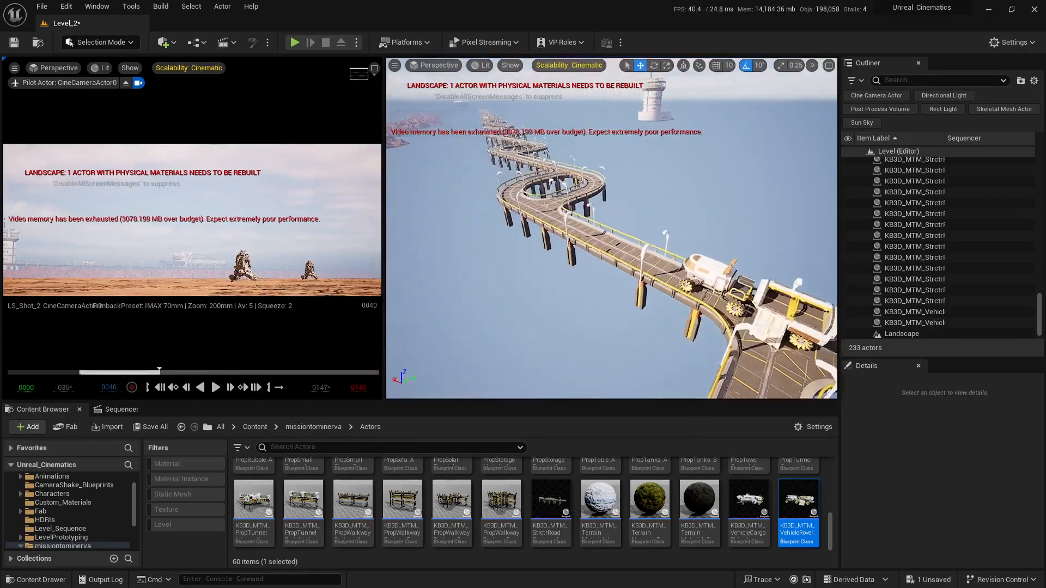
key("s")
right_click_drag(612, 234, 638, 236)
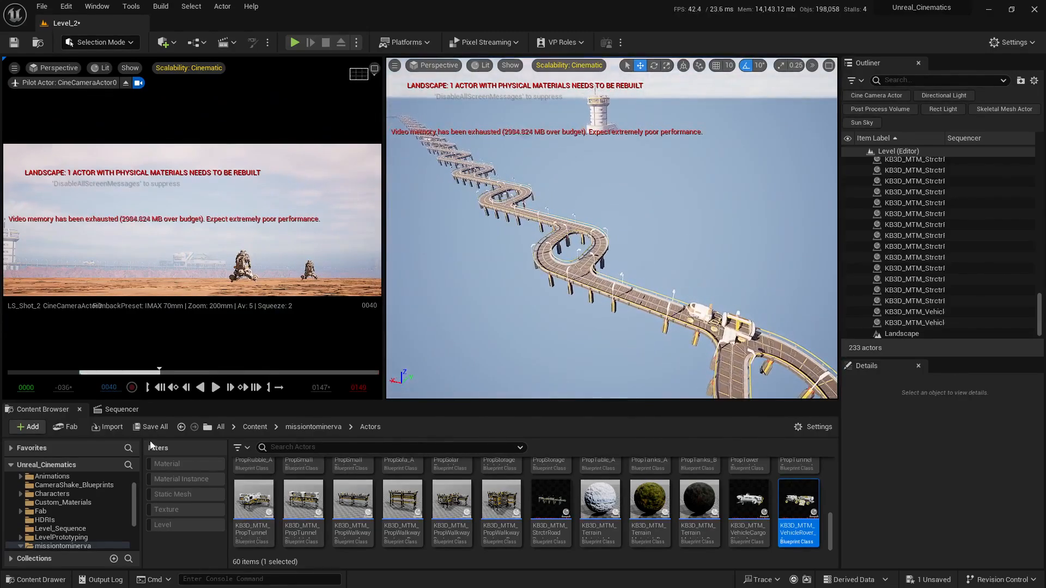
Unlock the LS_Shot_2 sequence in Sequencer and save the unsaved level and sequence
left_click(123, 411)
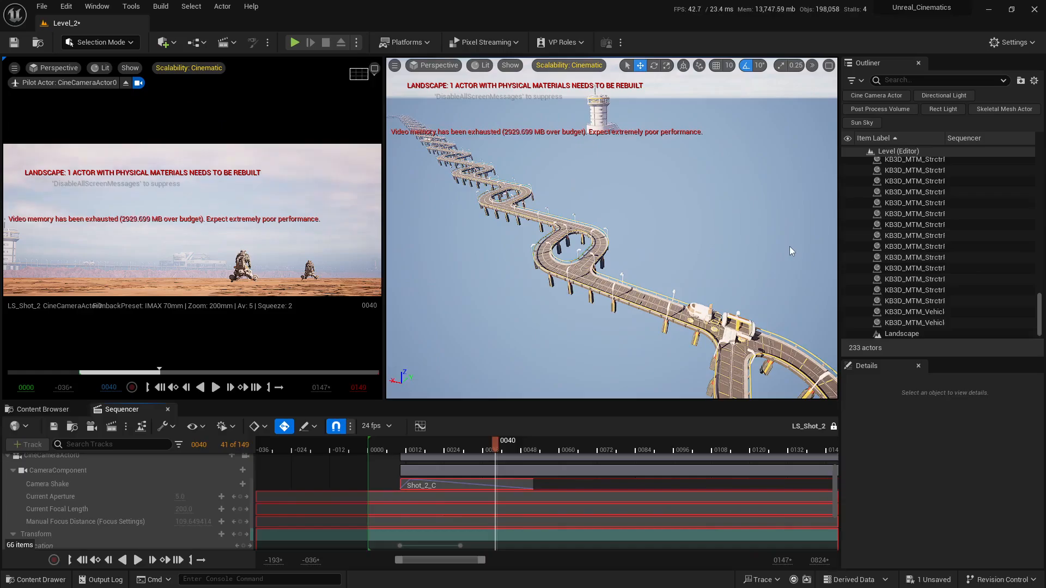
scroll(503, 488, "down", 1)
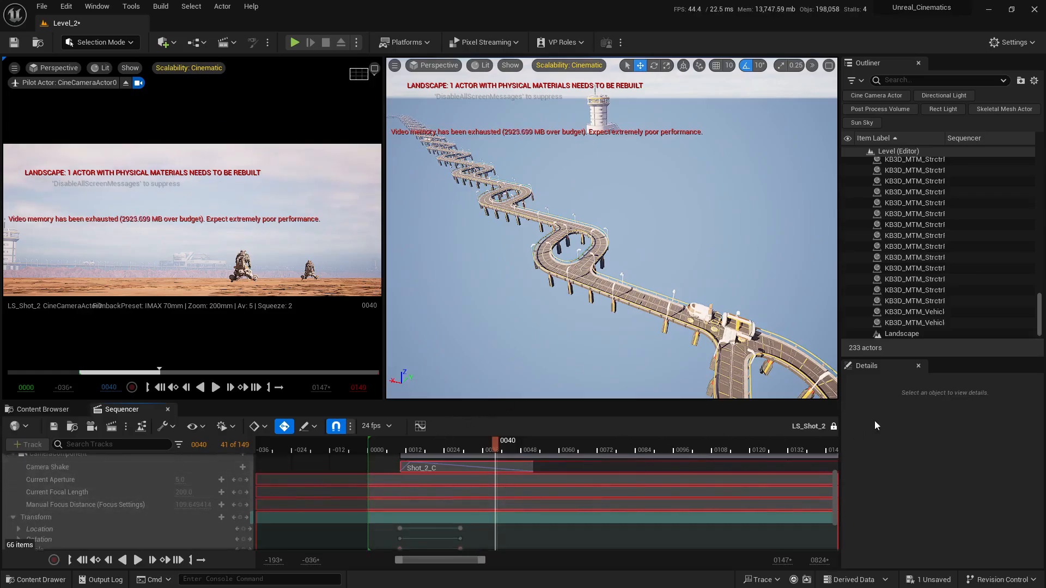
left_click(835, 426)
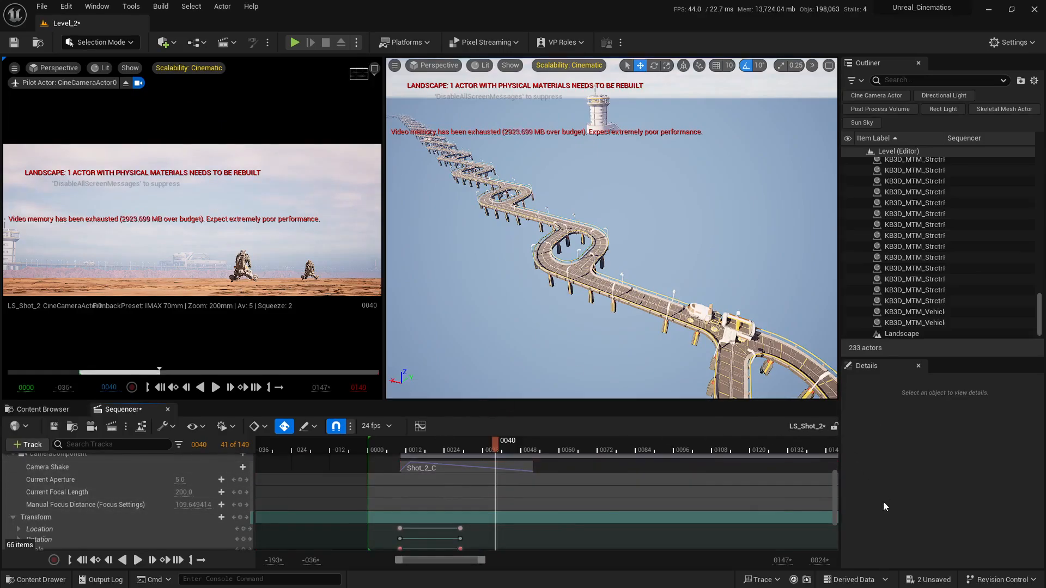
left_click(929, 582)
left_click(623, 414)
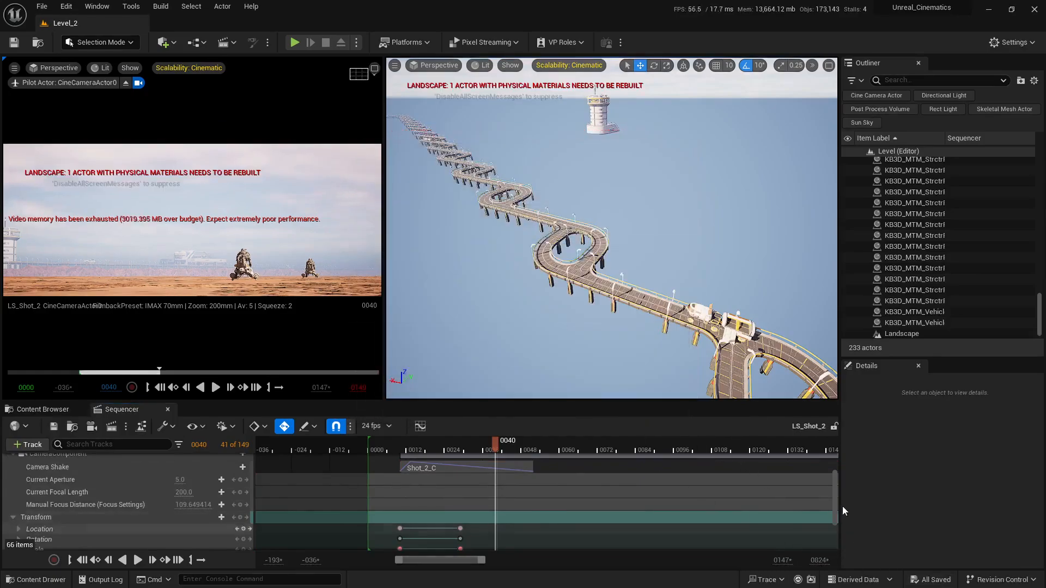
Add the turned rover KB3D_MTM_VehicleRover_A2 to LS_Shot_2 and place its track last in the track list
left_click_drag(838, 497, 842, 532)
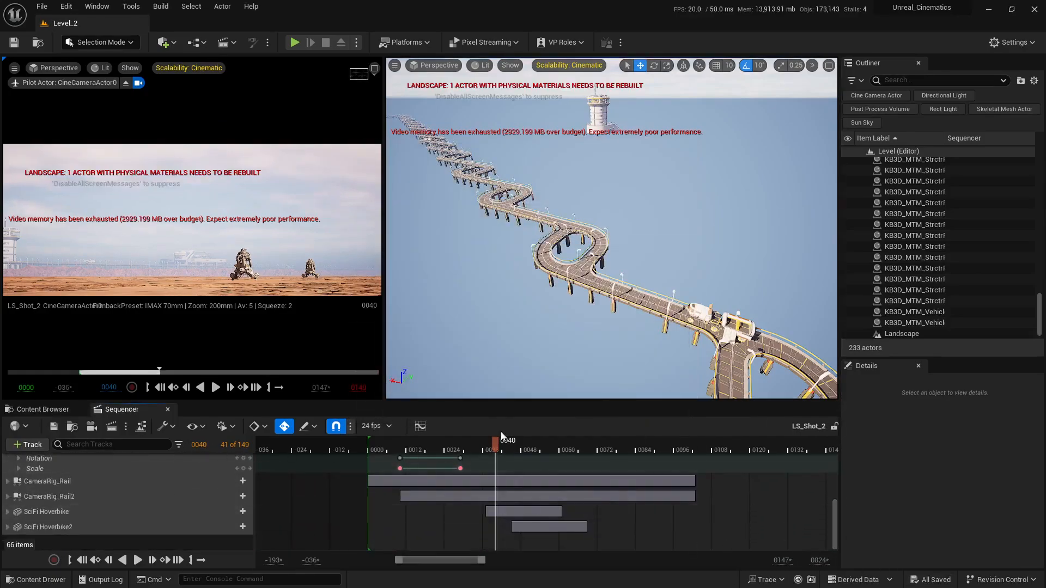
right_click_drag(612, 229, 624, 283)
key("w")
left_click(624, 283)
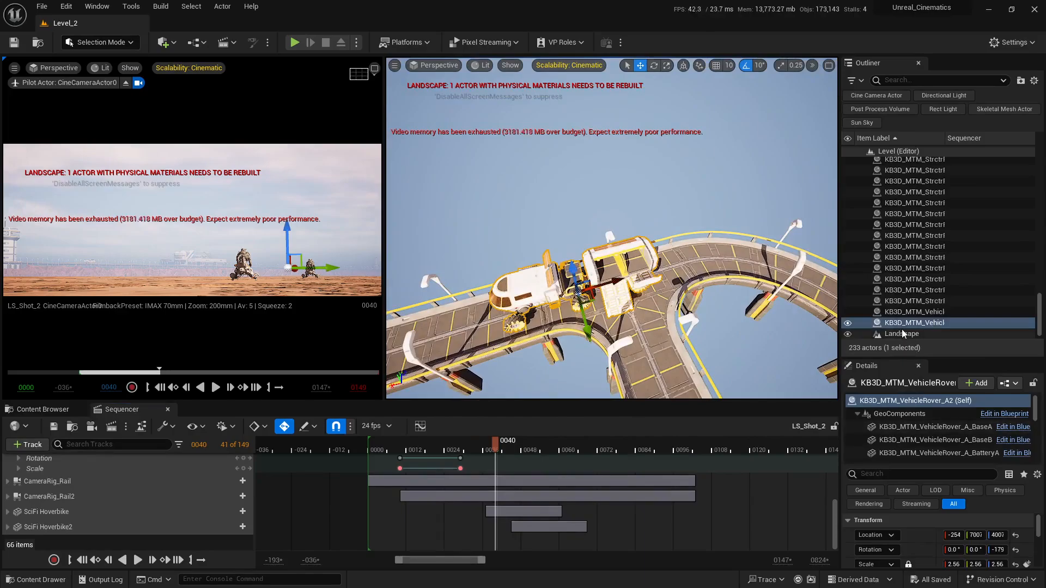
left_click_drag(902, 325, 643, 402)
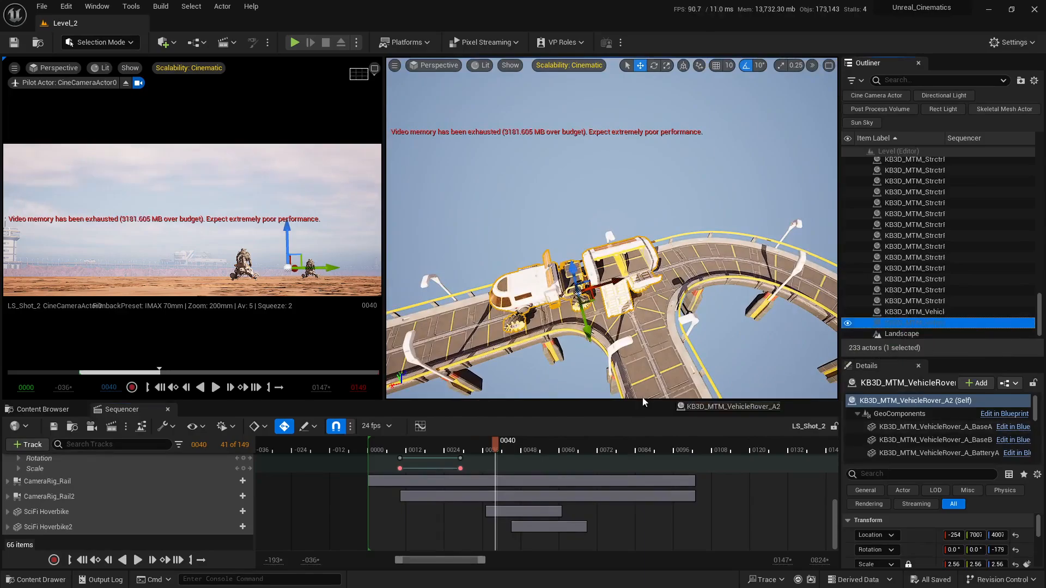
left_click_drag(32, 529, 33, 526)
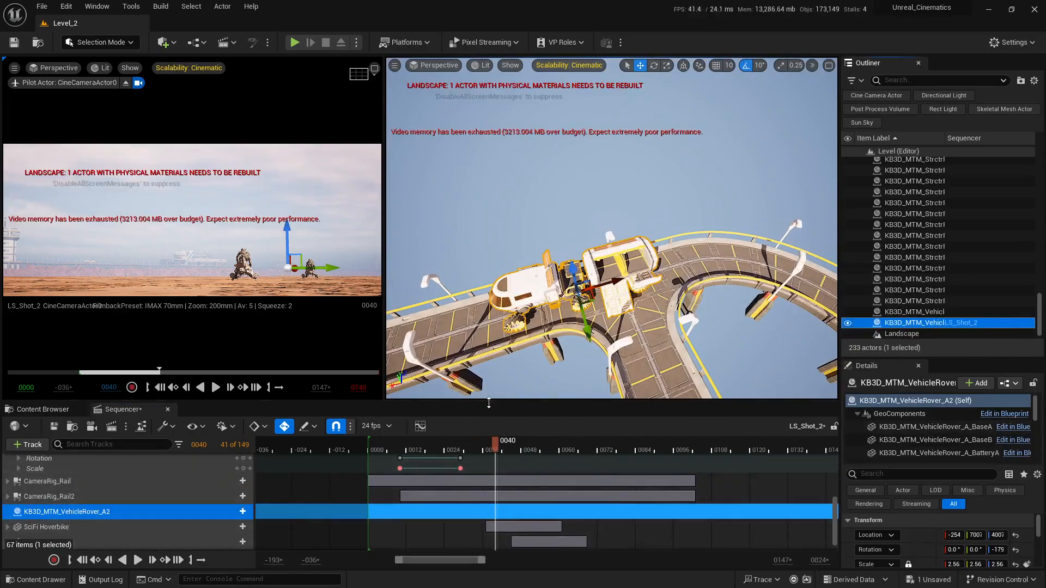
left_click_drag(490, 402, 492, 149)
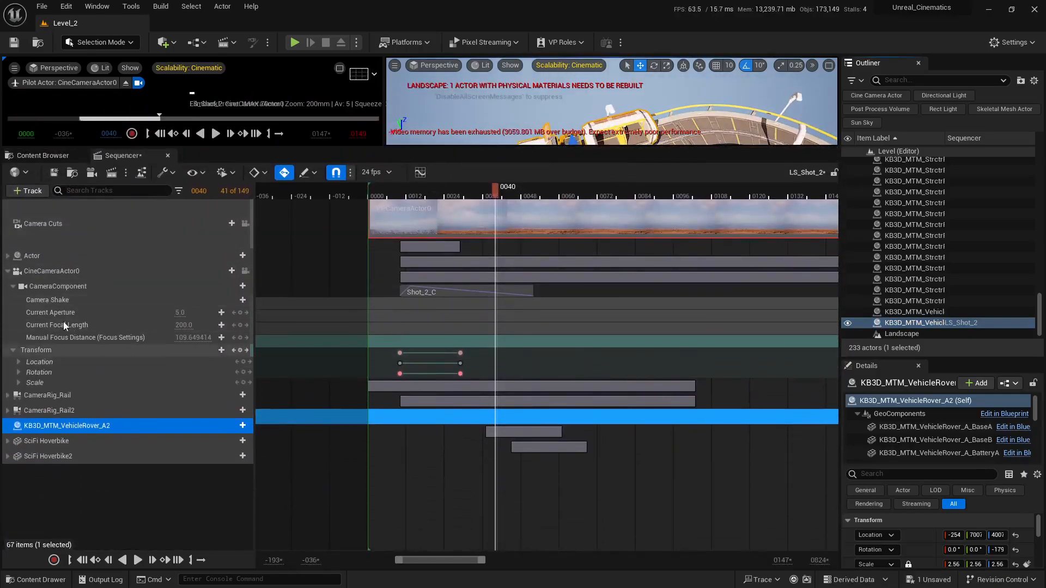
left_click_drag(38, 462, 39, 462)
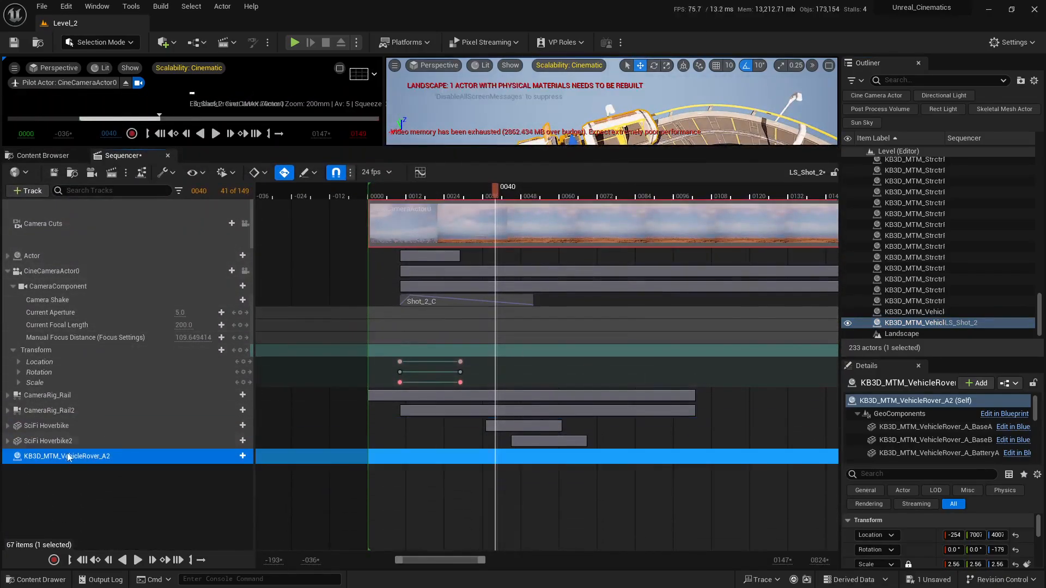
Lock all tracks from Camera Cuts to SciFi Hoverbike2, leaving out the rover, and collapse the CineCameraActor0 track
left_click(54, 442)
left_click(62, 225, "shift")
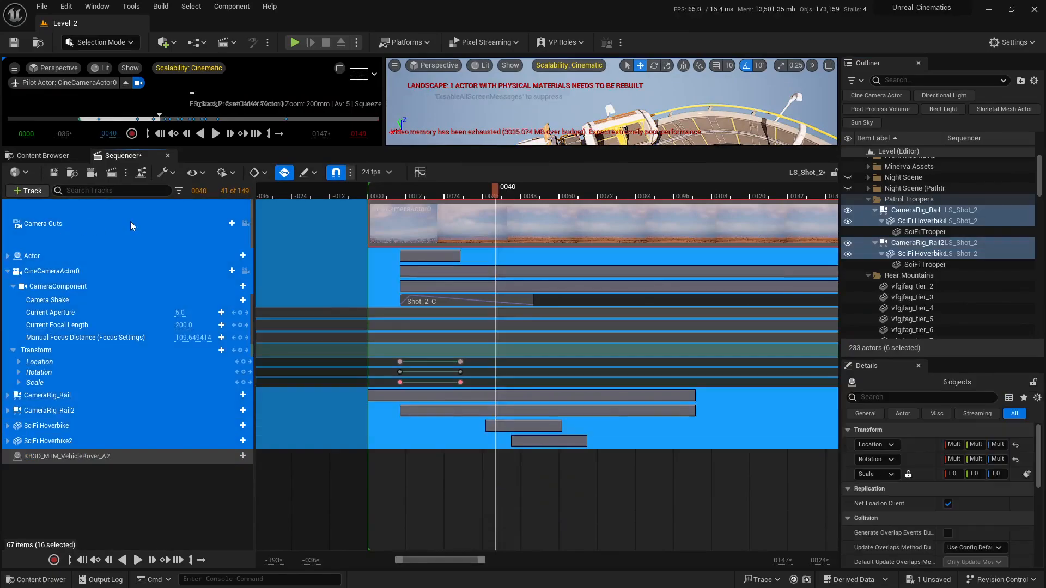
right_click(131, 223)
left_click(200, 264)
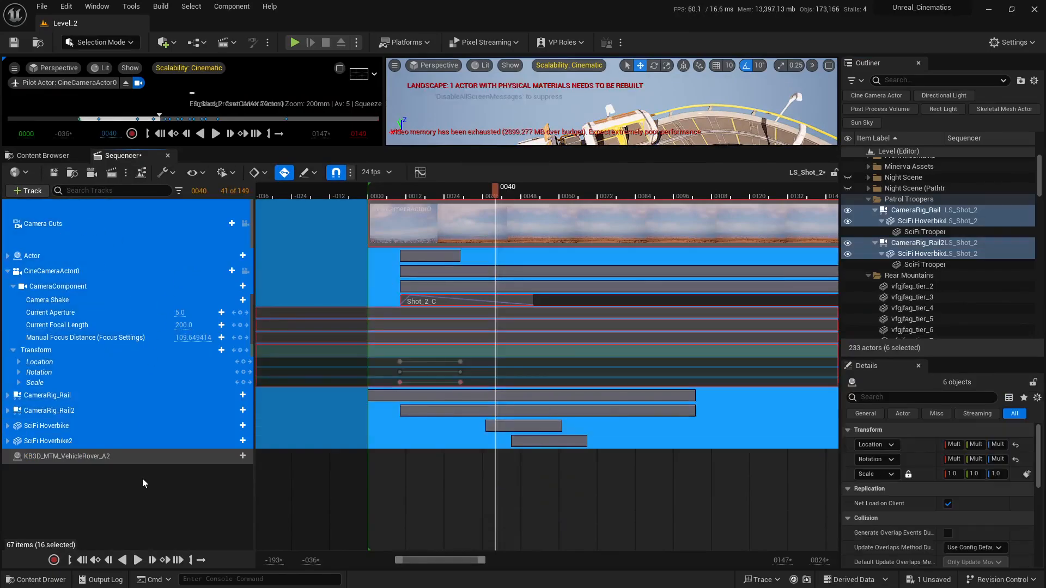
left_click(8, 271)
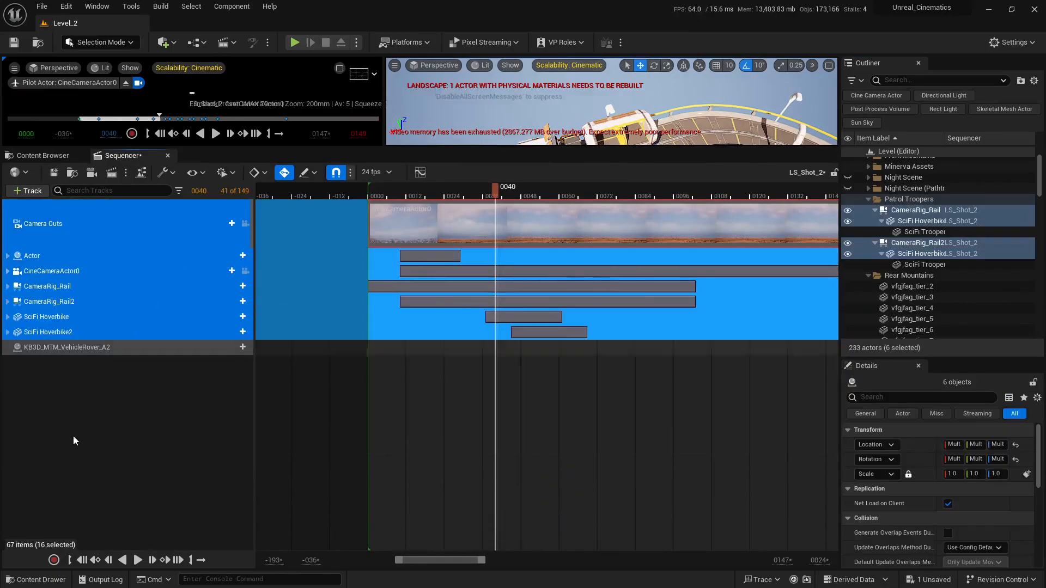
left_click(89, 366)
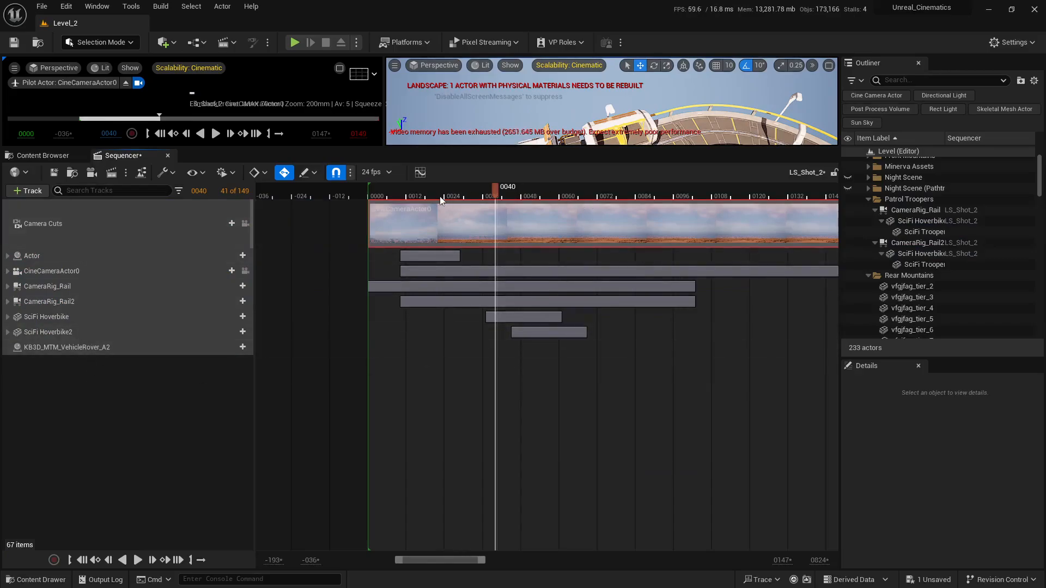
Move the playhead to frame 0 and add a Transform track to KB3D_MTM_VehicleRover_A2 with its Location channels expanded
left_click_drag(446, 200, 371, 200)
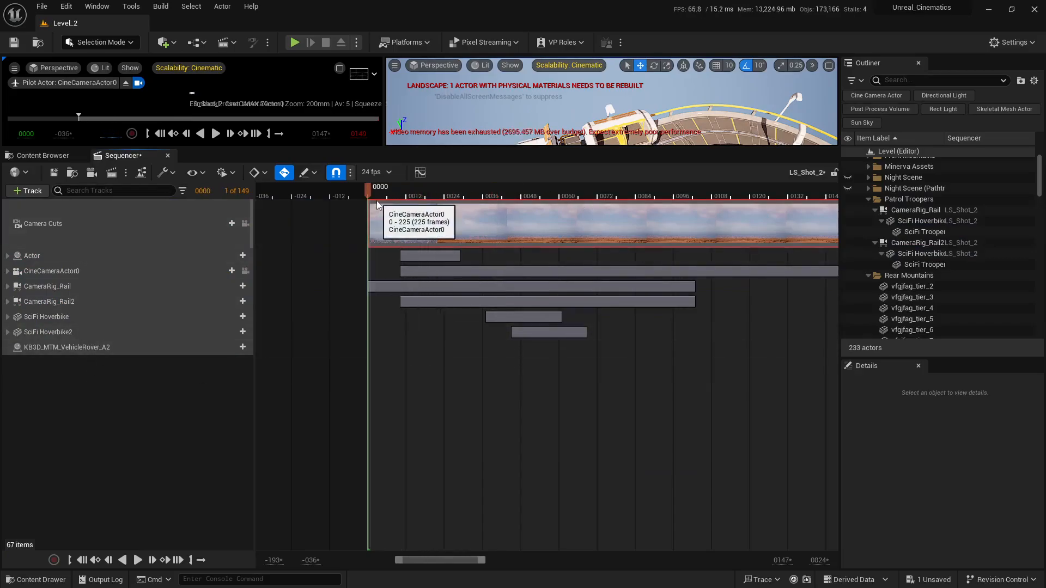
left_click(243, 348)
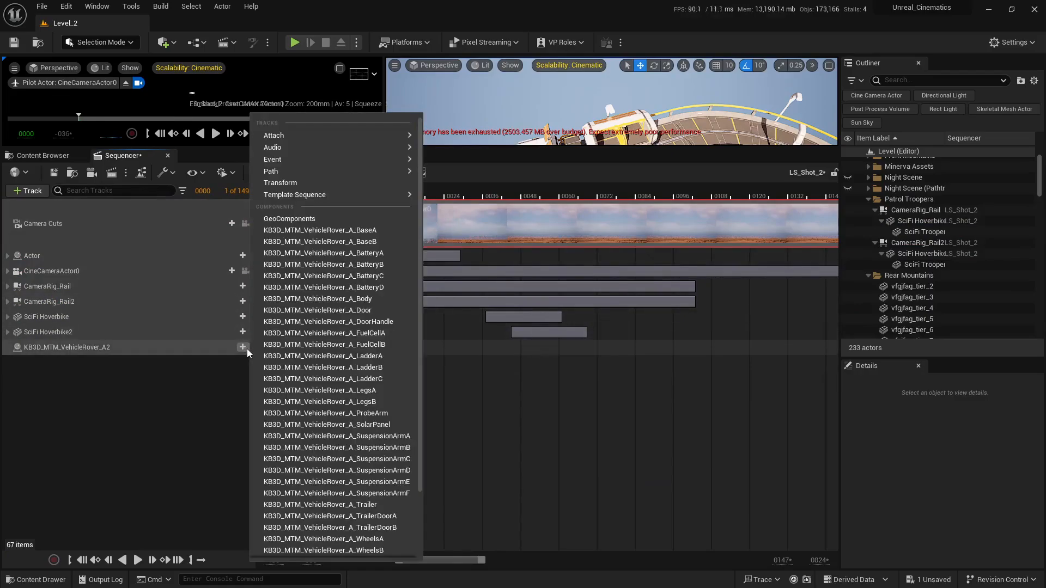
left_click(284, 183)
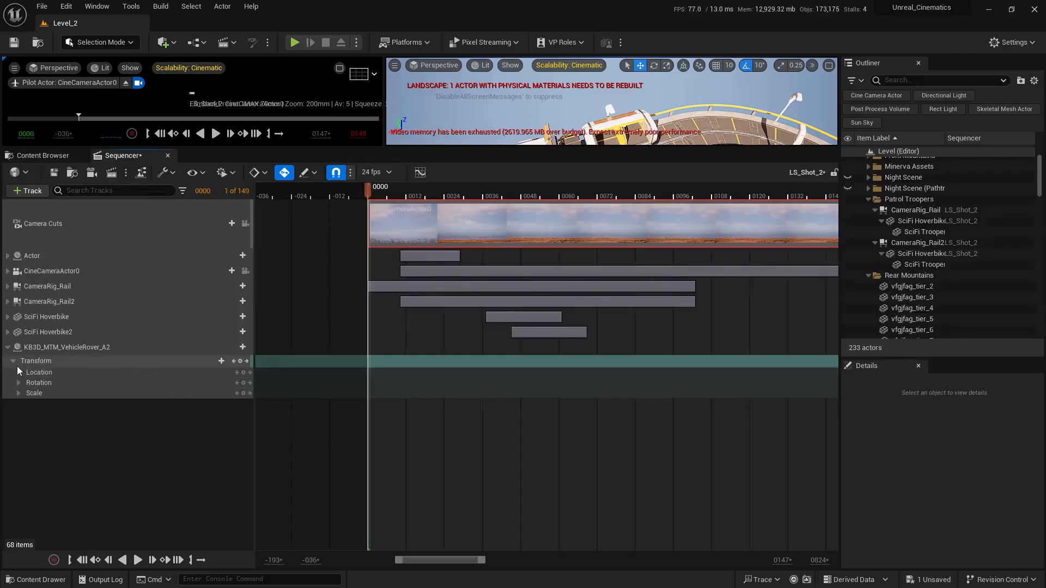
left_click(19, 373)
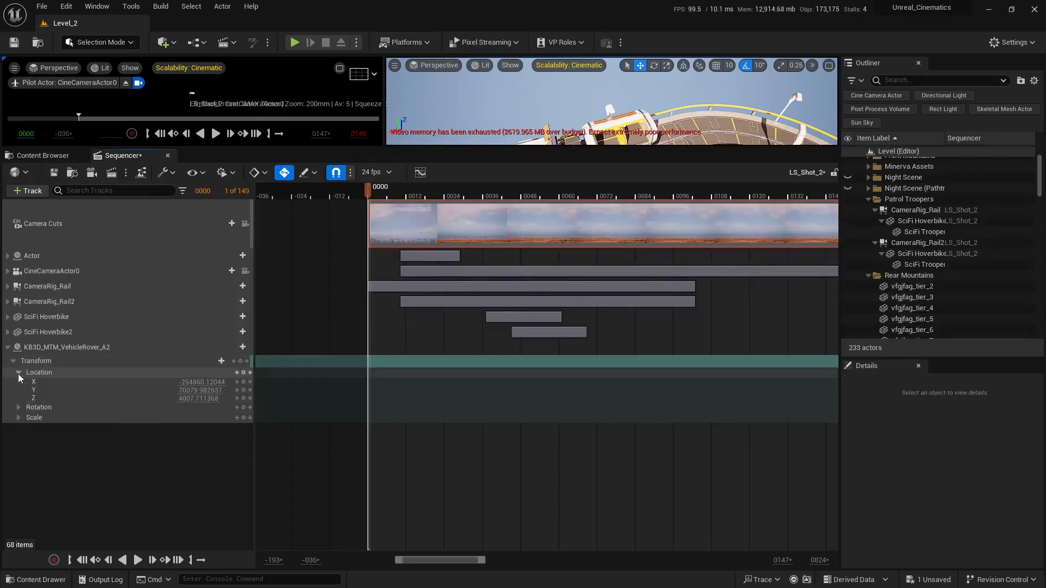
Switch the gizmo to world space and key the rover's X location at frame 0
left_click(682, 66)
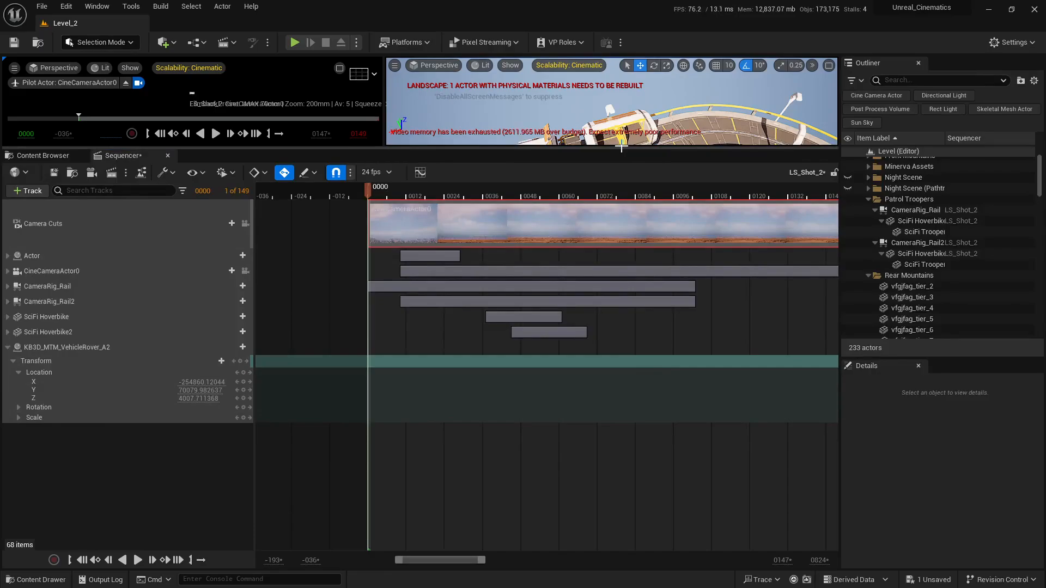
left_click_drag(615, 147, 605, 231)
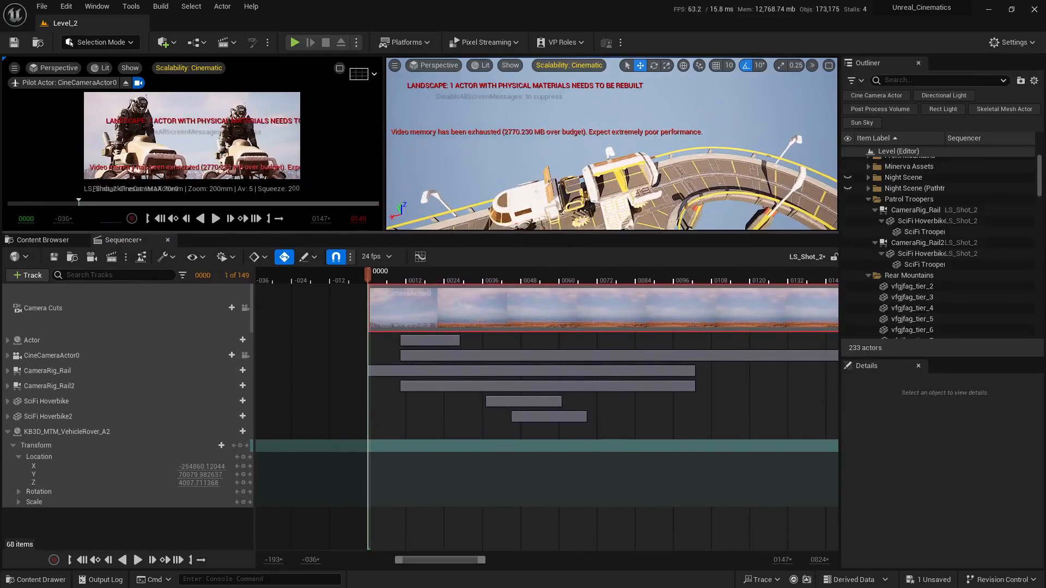
left_click(66, 431)
right_click_drag(604, 163, 581, 170)
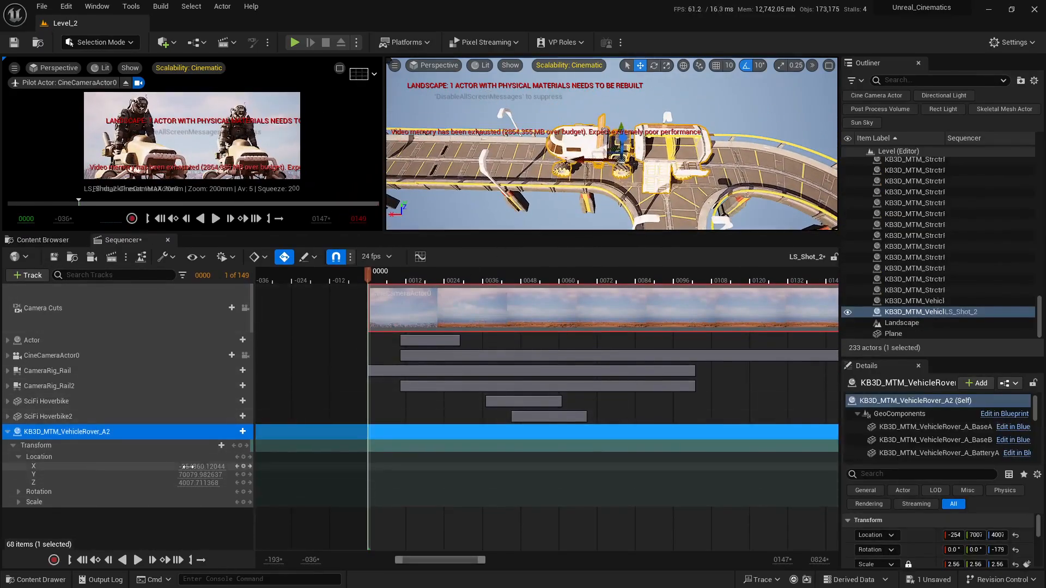
left_click(243, 468)
Move the playhead to frame 76 and slide the rover along the world X axis down the road to the loop, keying its new position
scroll(425, 403, "right", 2)
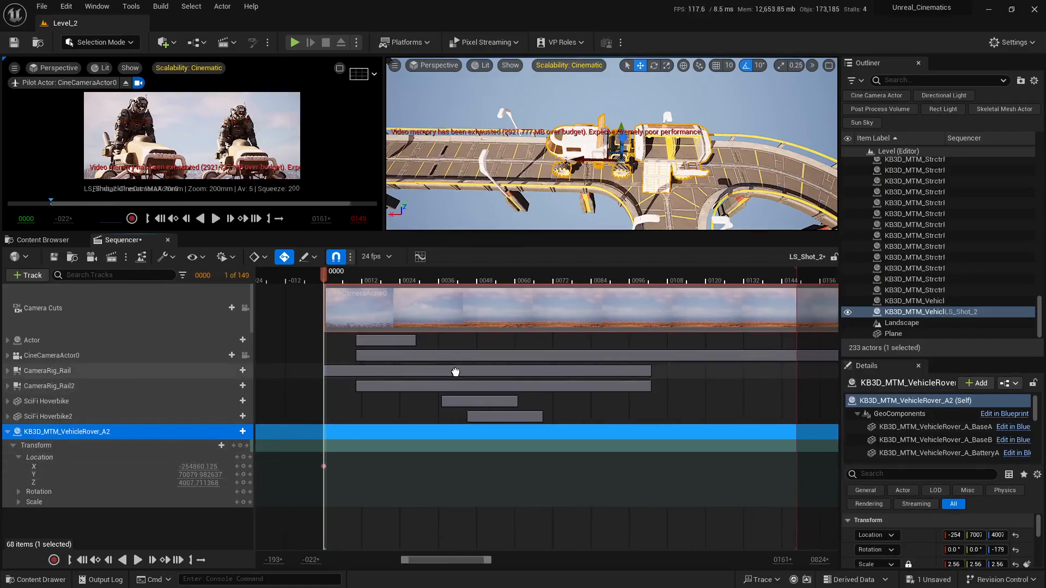
scroll(556, 318, "down", 2, "ctrl")
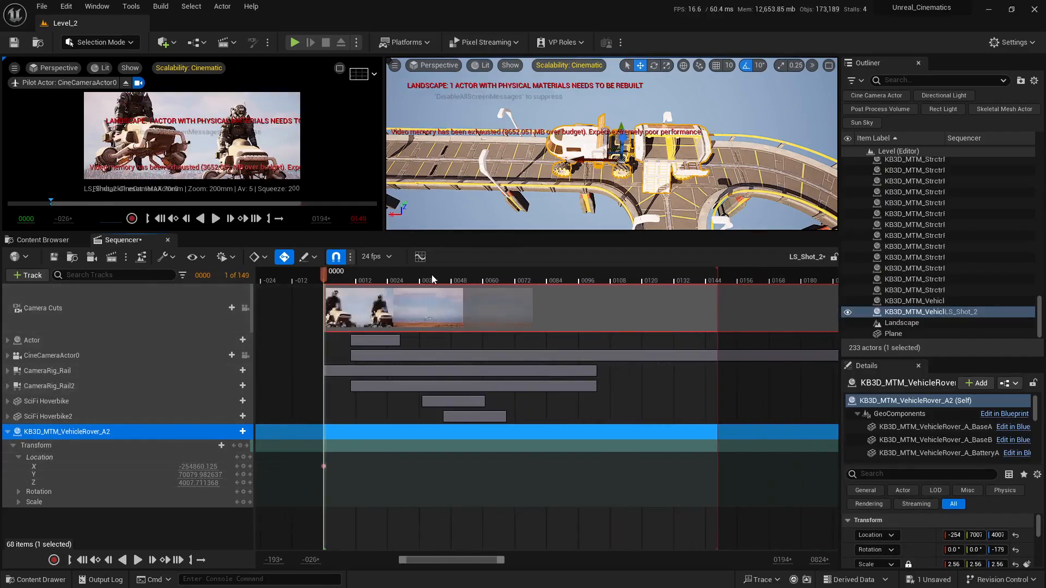
left_click_drag(432, 278, 495, 281)
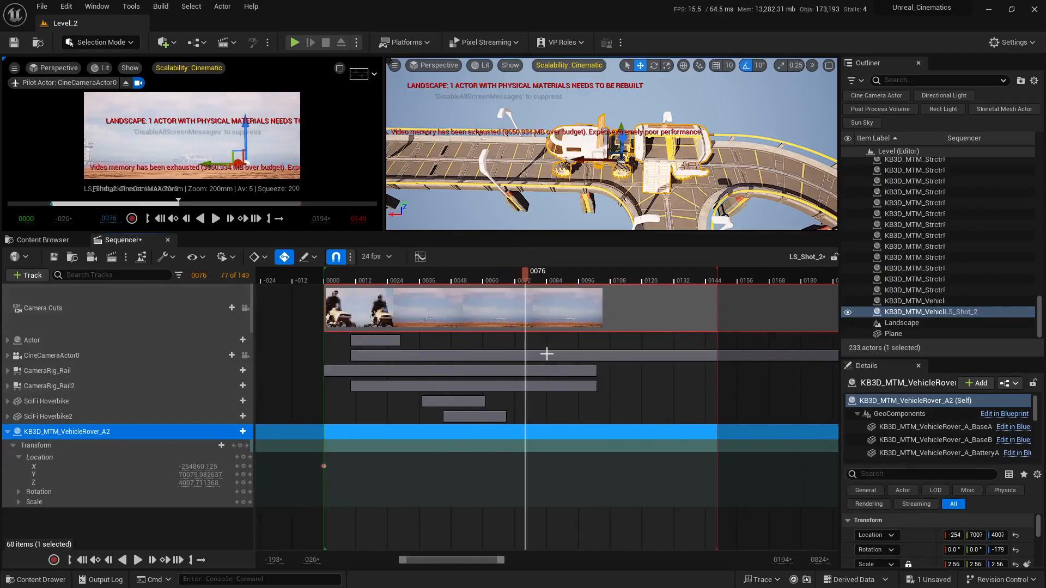
right_click_drag(546, 355, 602, 358)
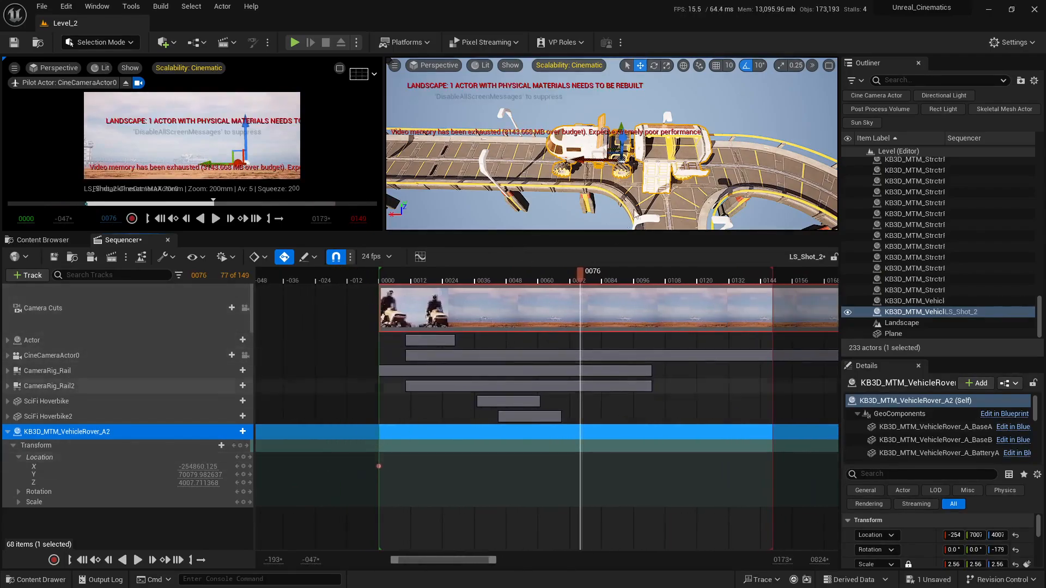
right_click_drag(551, 163, 621, 228)
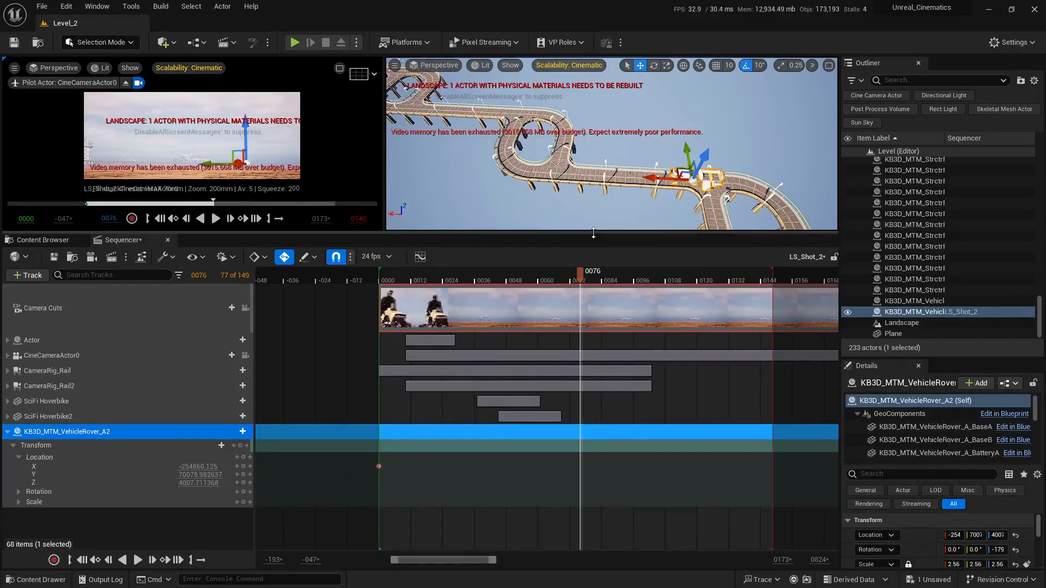
left_click_drag(594, 236, 586, 372)
right_click_drag(588, 305, 638, 286)
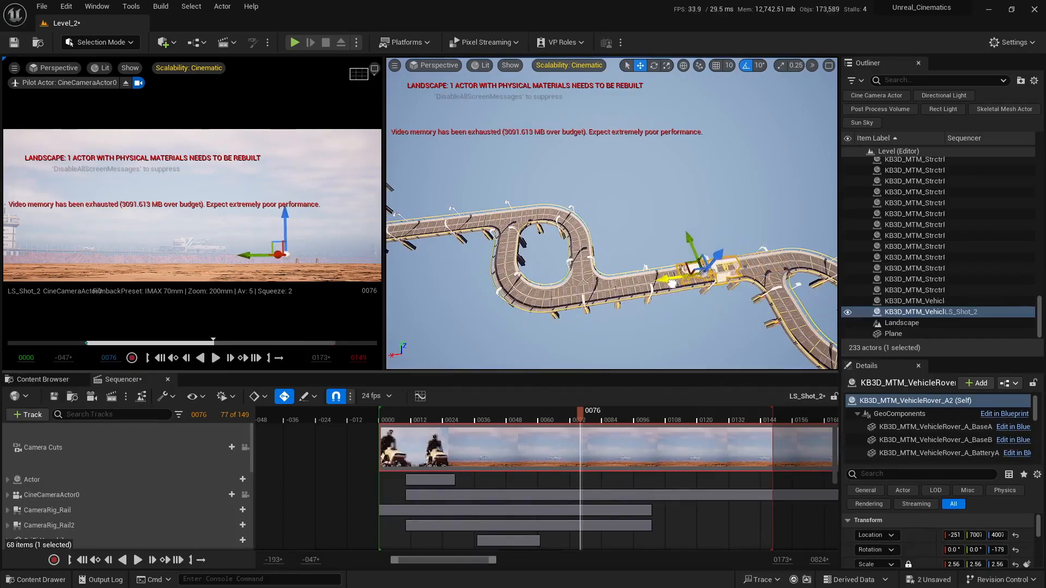
left_click_drag(622, 295, 564, 301)
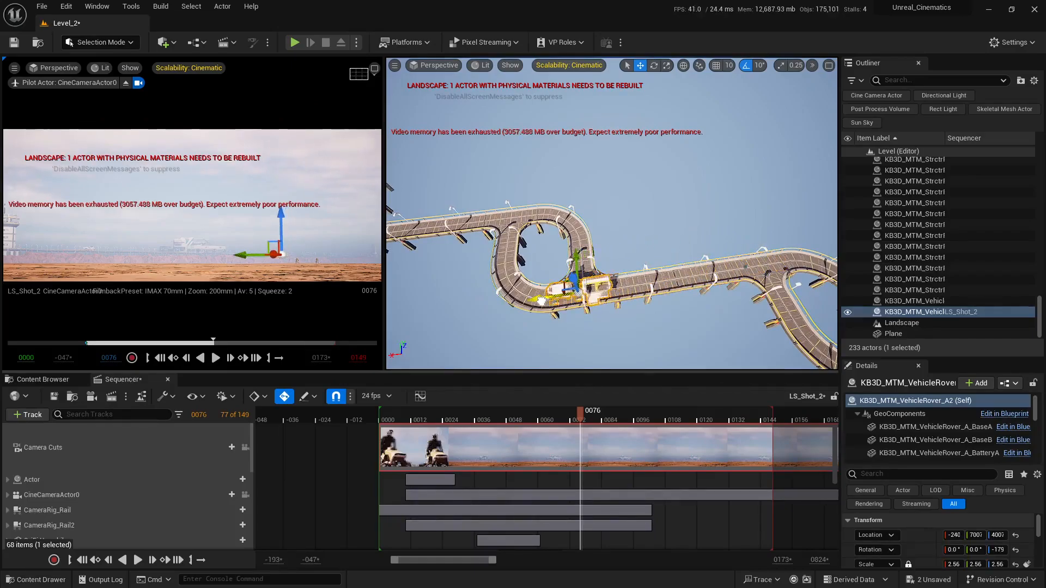
Nudge the rover slightly farther along the X axis onto the loop's curve at frame 76 and deselect it
right_click_drag(536, 301, 649, 296)
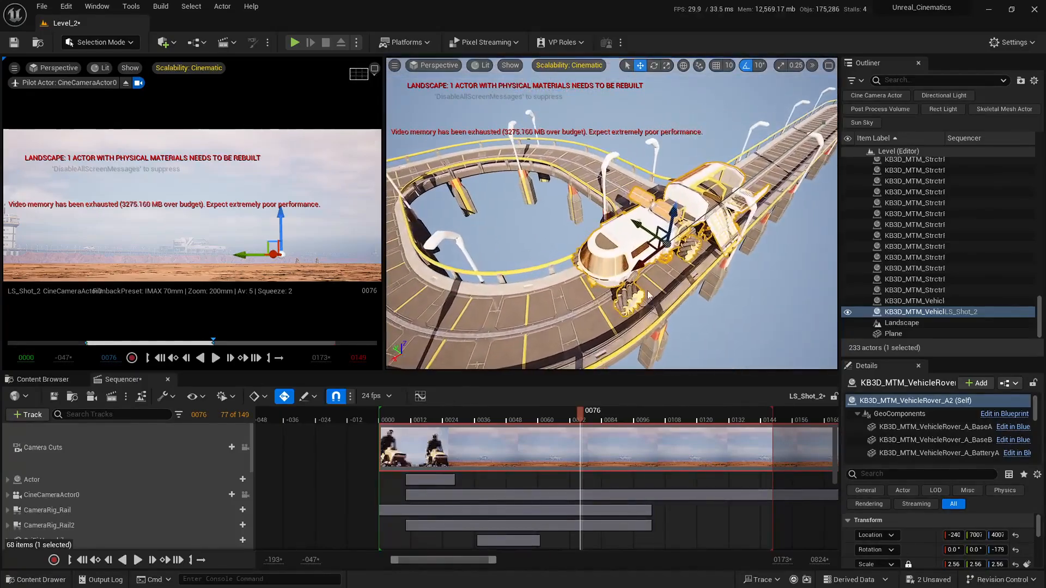
left_click_drag(640, 268, 606, 286)
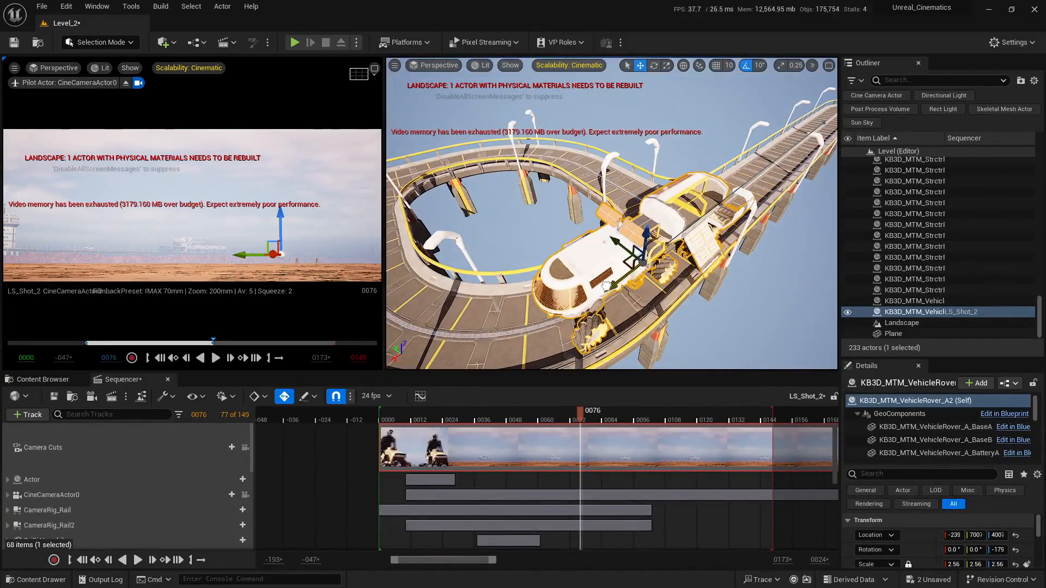
right_click_drag(606, 286, 565, 241)
key("Escape")
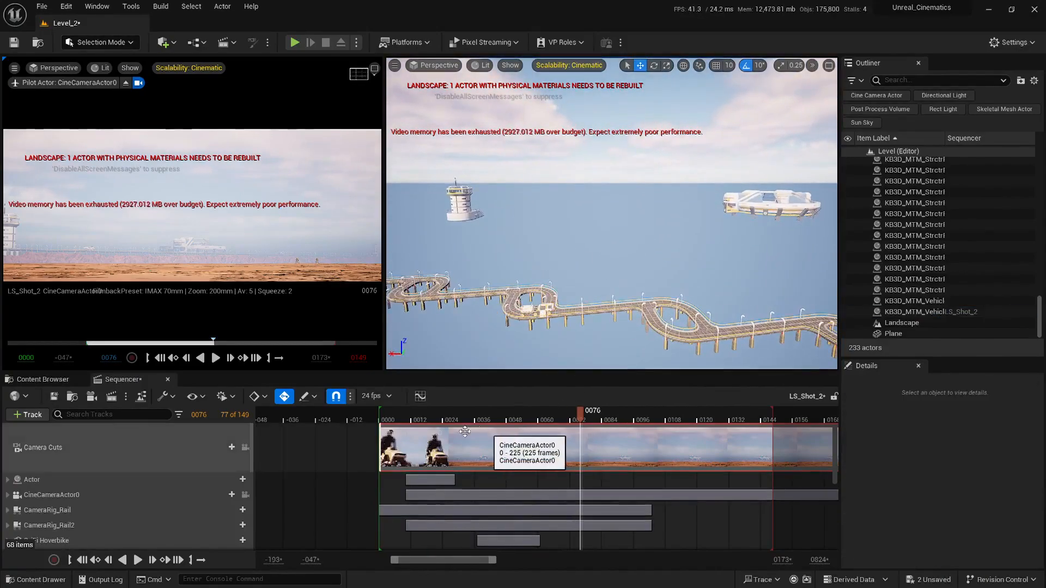
Play the shot to check the rover's drive along the elevated road
left_click(388, 423)
key("space")
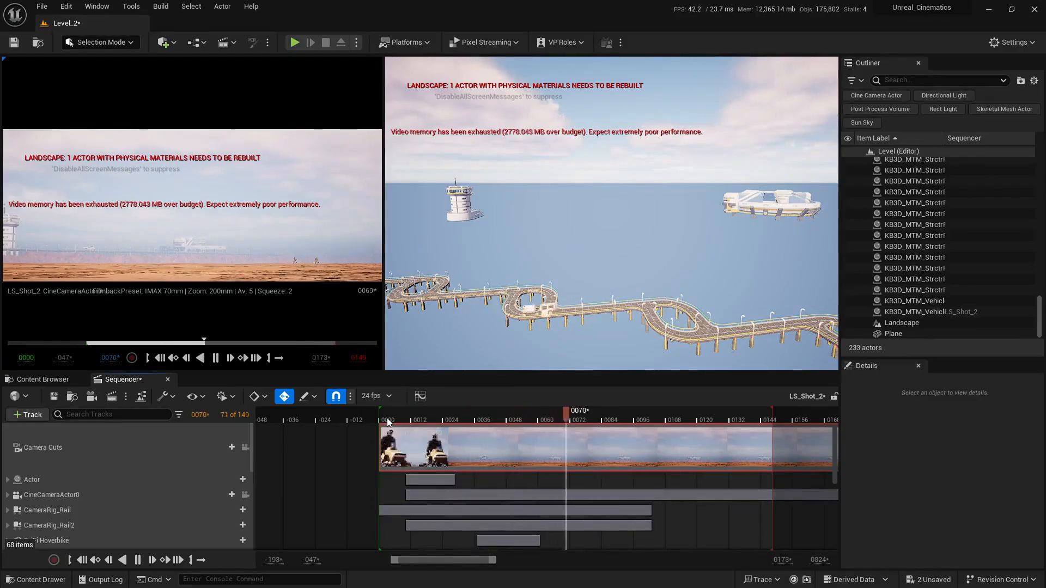
key("space")
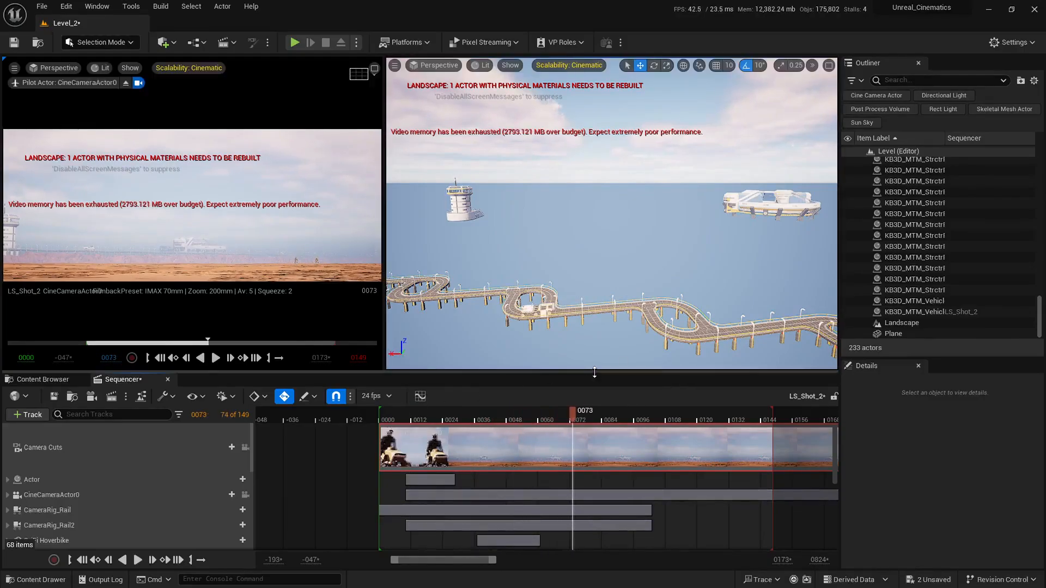
Set the rover's transform keys to linear interpolation and delete the Y, Z, Rotation and Scale keys at frame 76, keeping the X keys
left_click_drag(599, 374, 599, 182)
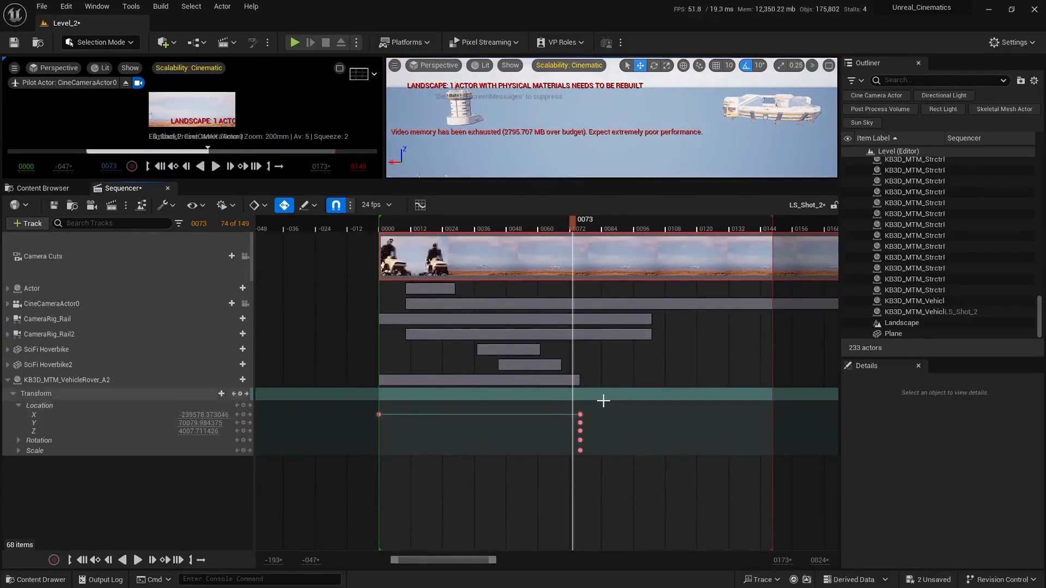
left_click_drag(603, 402, 453, 485)
left_click_drag(369, 445, 369, 443)
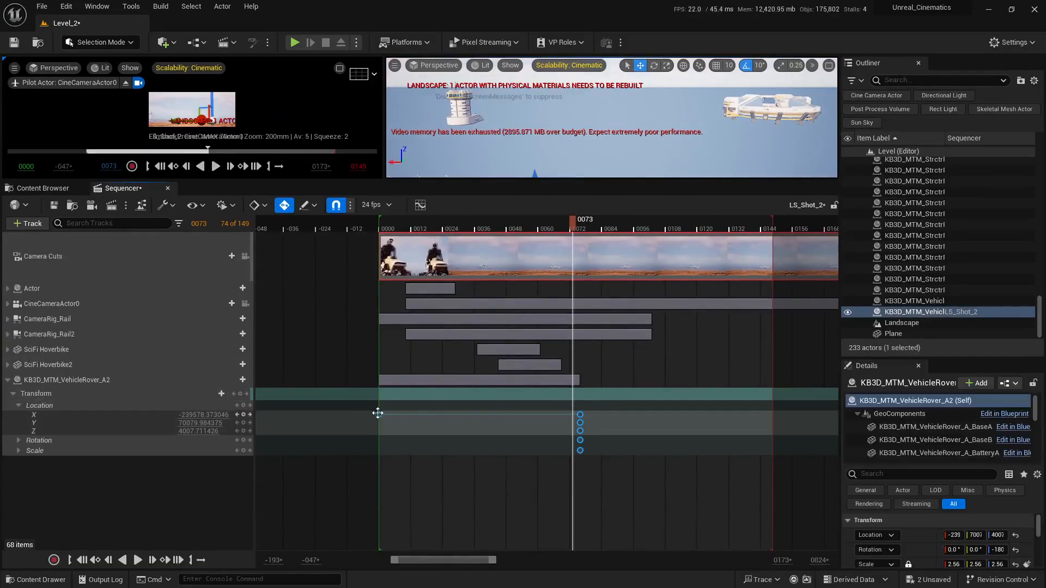
right_click(378, 413)
left_click(412, 323)
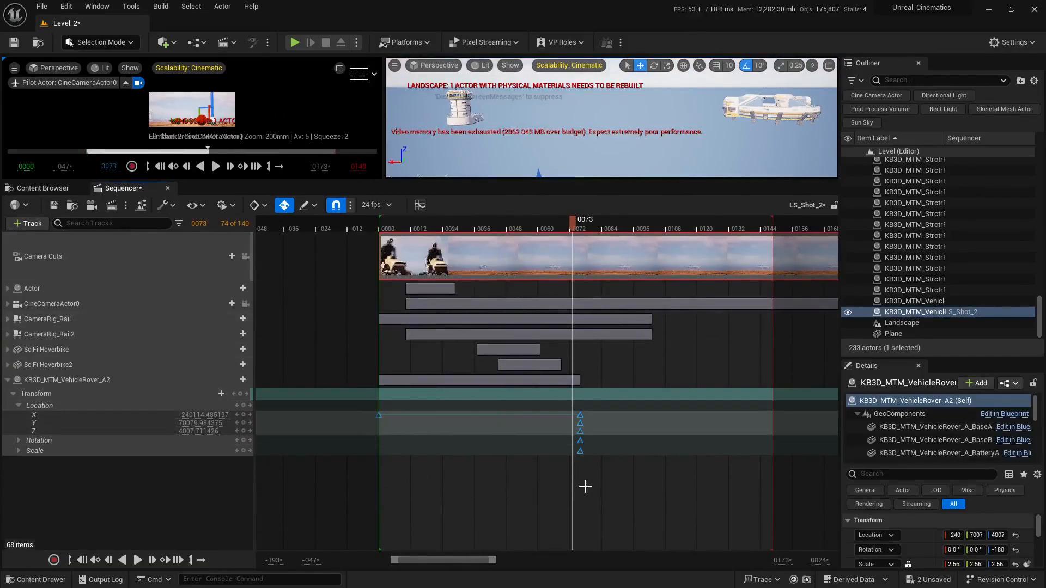
left_click_drag(539, 510, 622, 423)
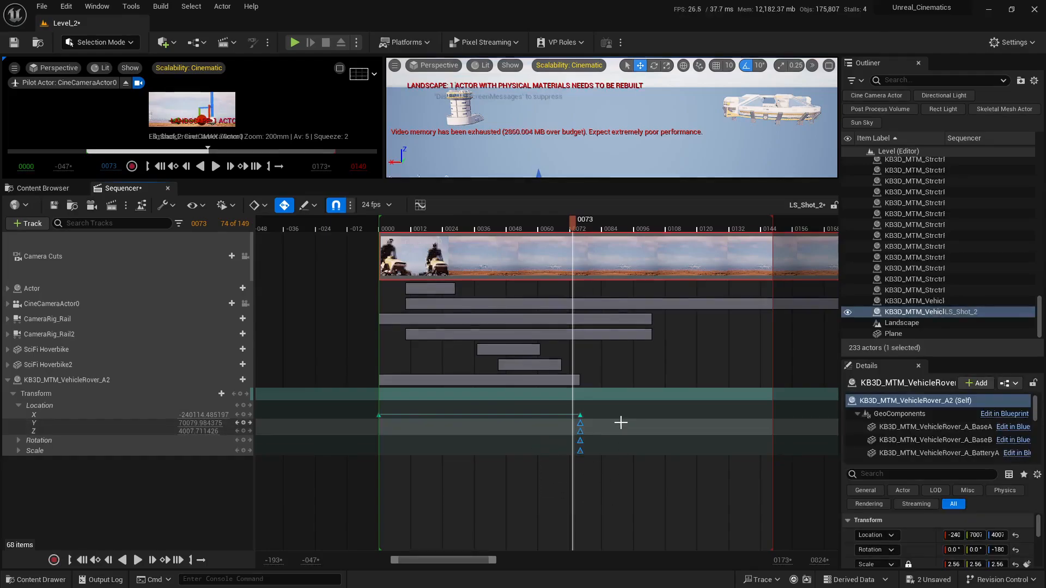
key("Delete")
Maximize the CineCameraActor0 view and play the shot from frame 36 to check the rover's motion in the background
left_click(381, 222)
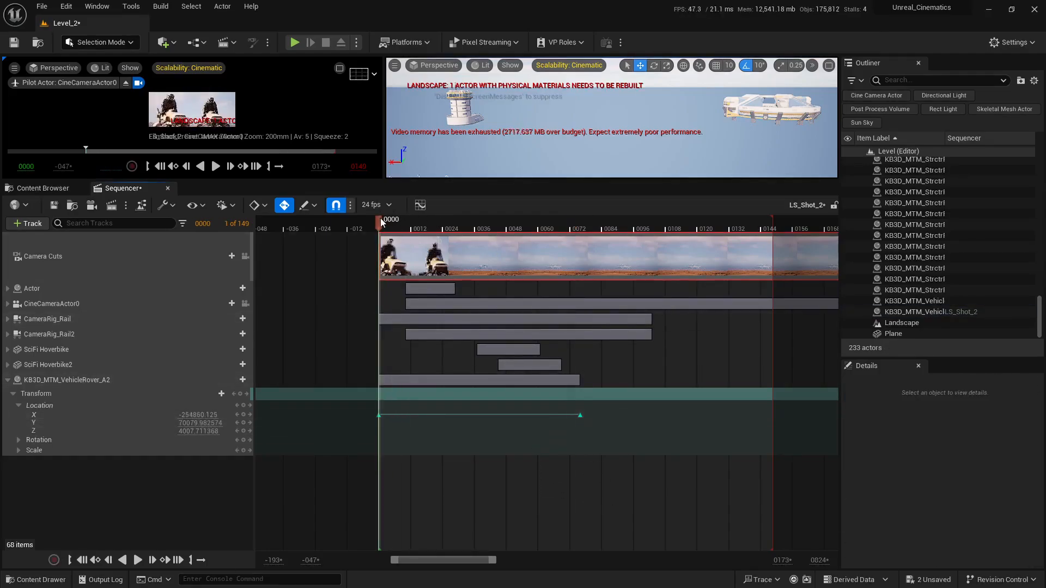
left_click_drag(516, 180, 494, 289)
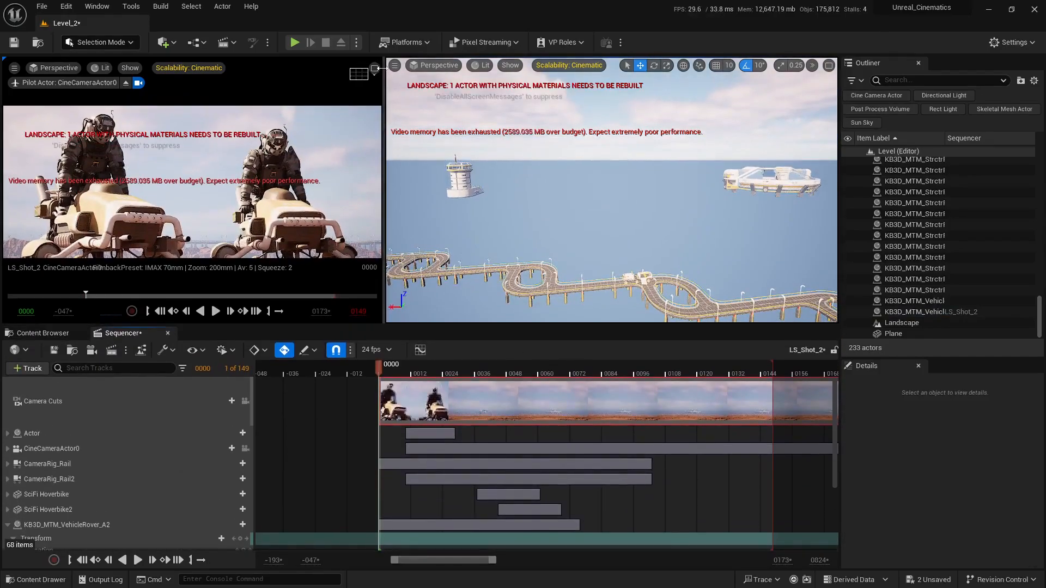
left_click(375, 68)
left_click(476, 367)
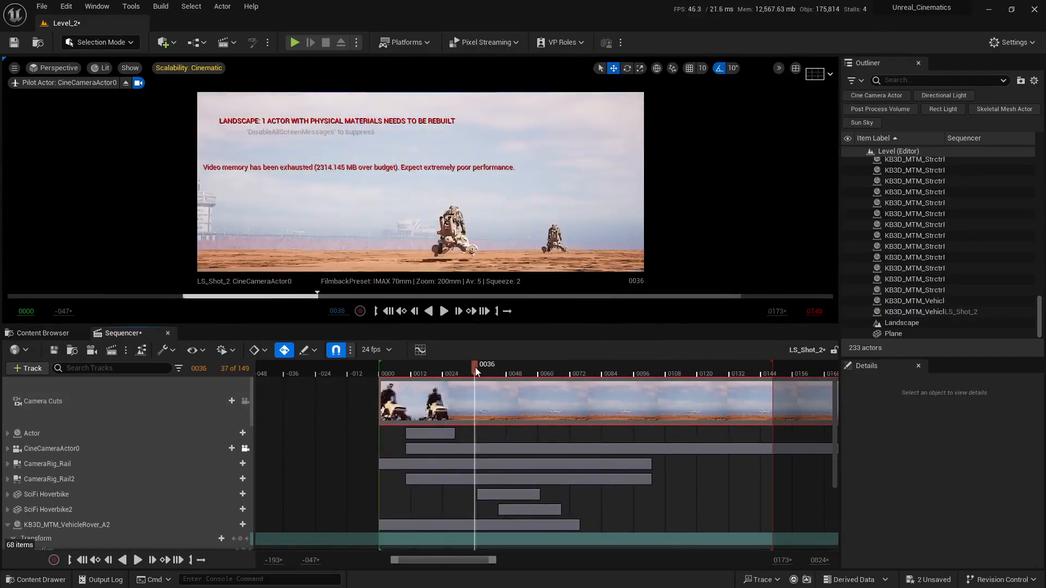
key("space")
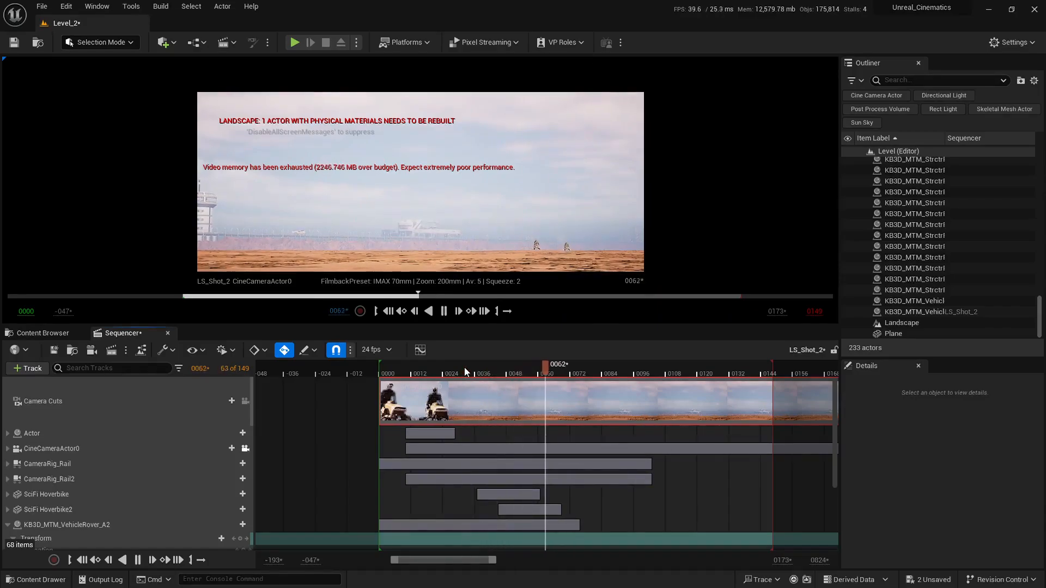
left_click(424, 367)
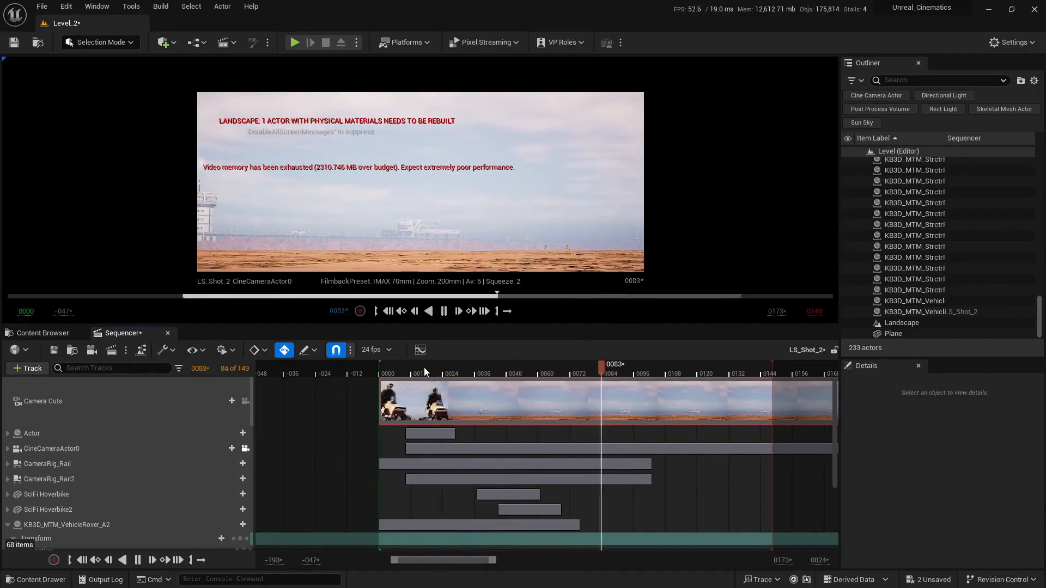
key("space")
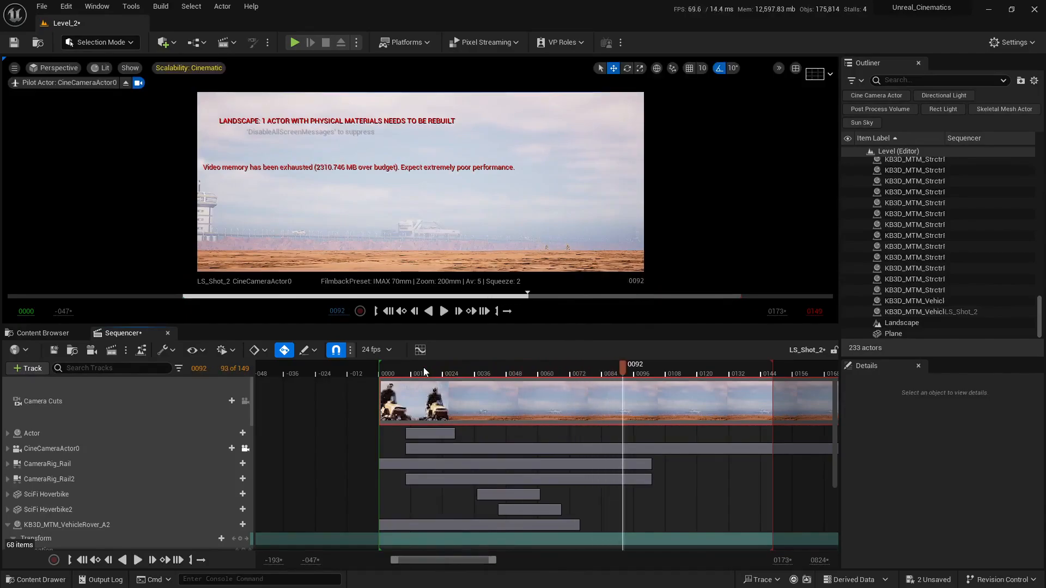
Restore the two-viewport layout and move the rover's first Location X key from frame 0 to frame 24
left_click(795, 68)
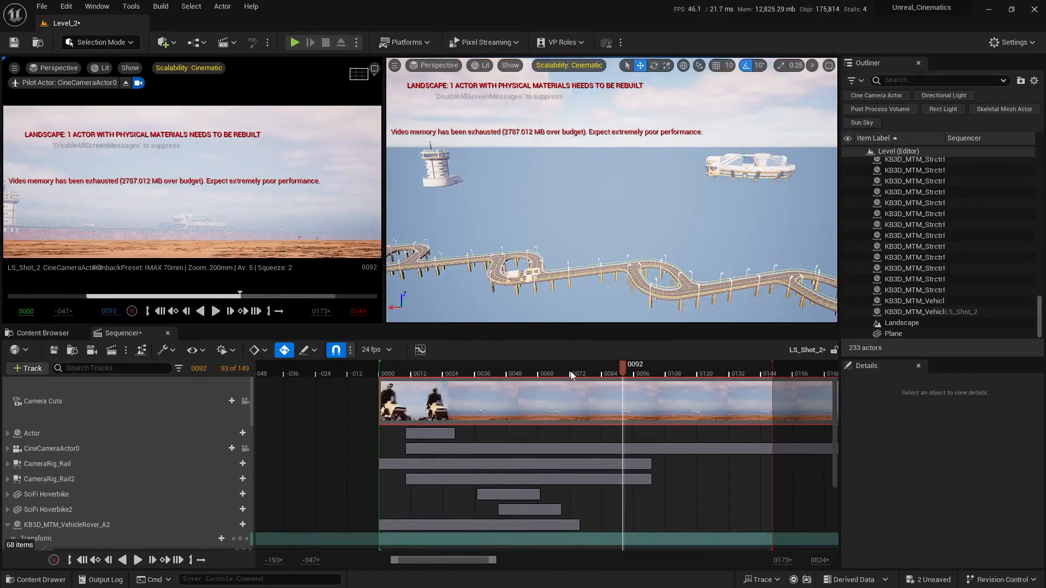
left_click_drag(571, 375, 444, 373)
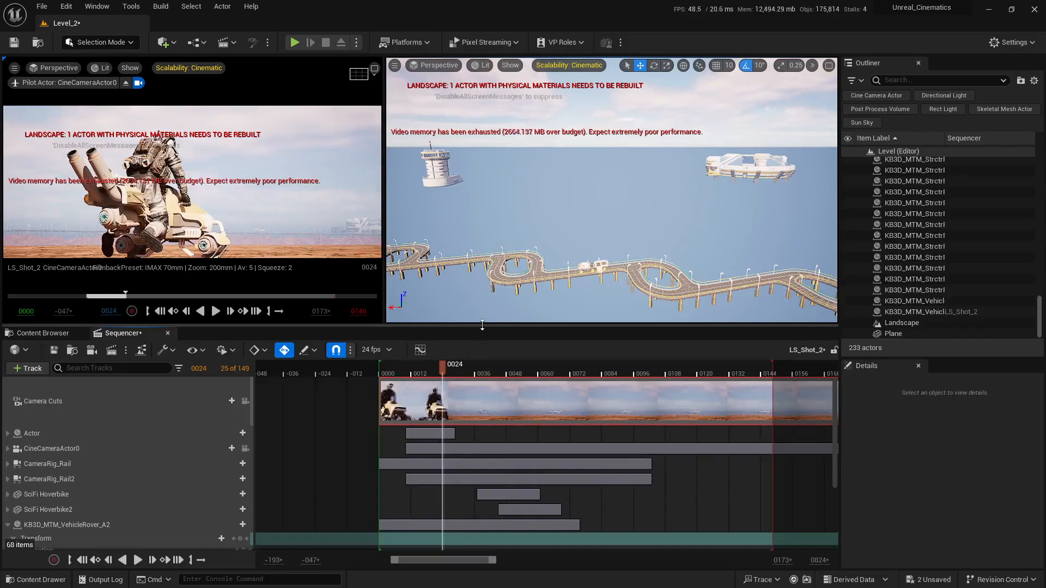
left_click_drag(482, 325, 482, 149)
scroll(353, 374, "up", 3, "ctrl")
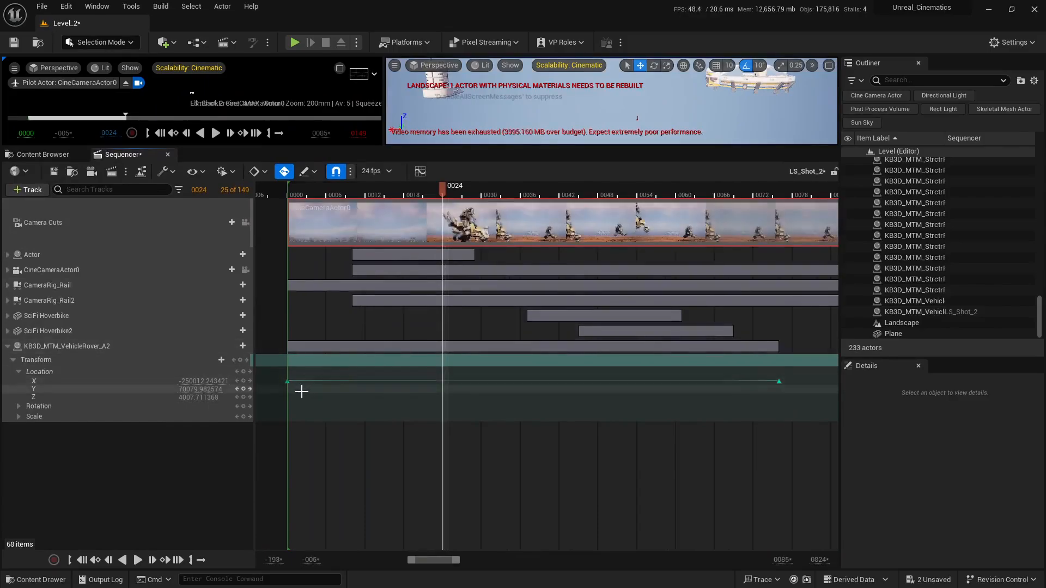
left_click_drag(287, 381, 447, 382)
Enlarge the viewports, play the shot from just before the rover's new start key, and scrub back to frame 31
left_click_drag(540, 148, 540, 343)
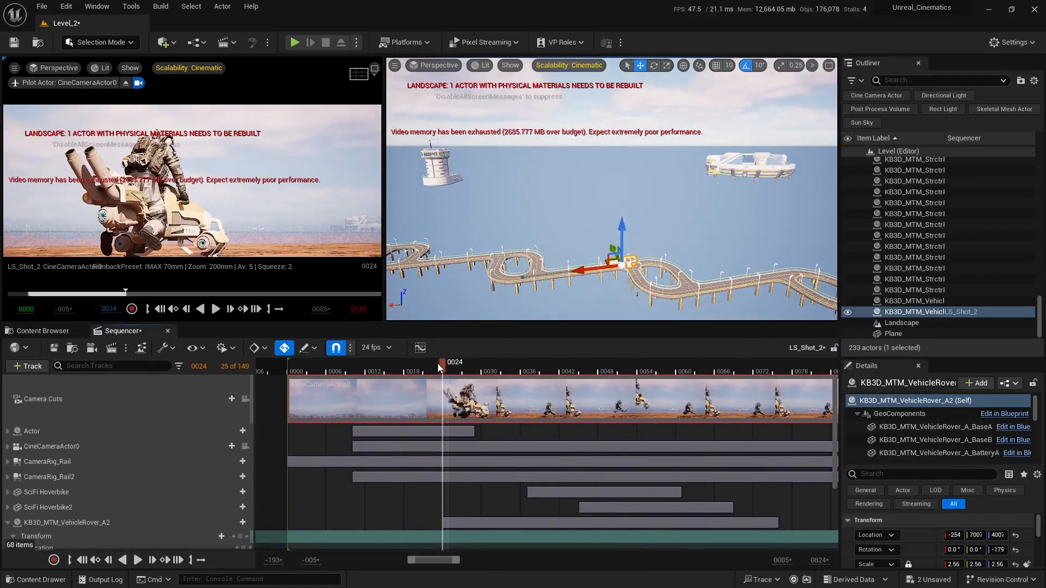
left_click_drag(438, 364, 421, 367)
key("space")
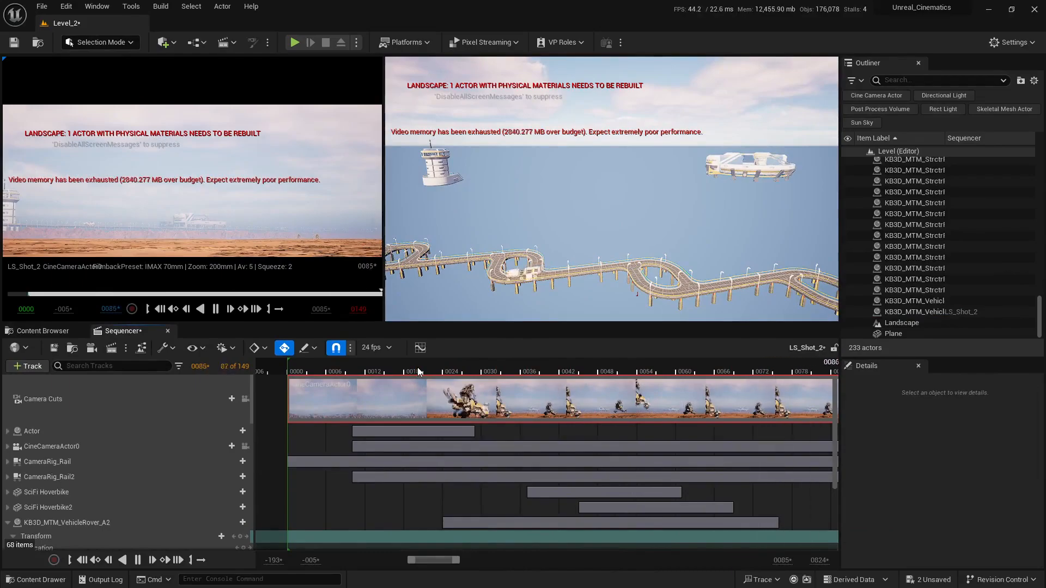
scroll(541, 415, "down", 3, "ctrl")
left_click_drag(538, 367, 519, 378)
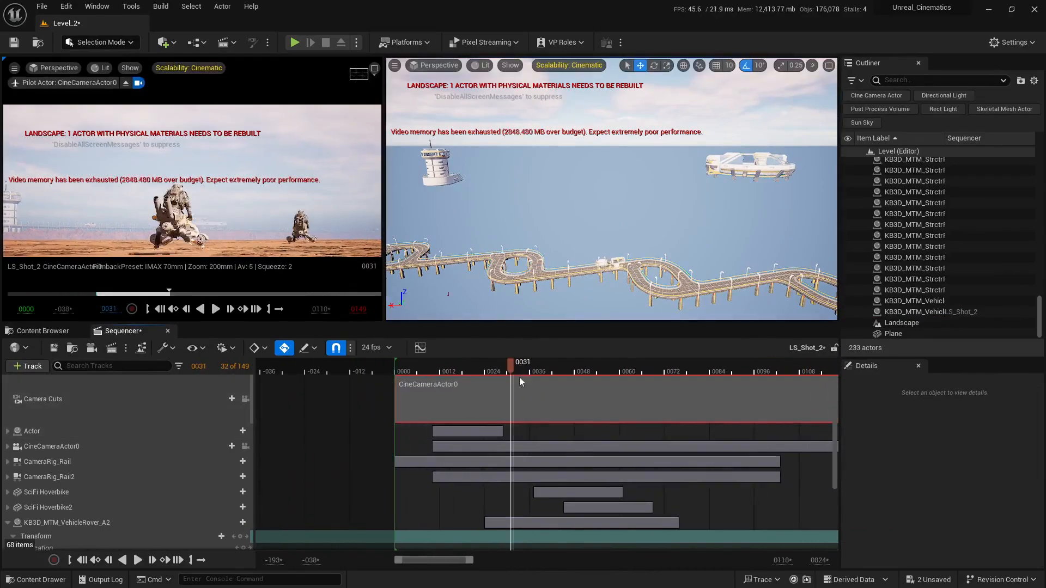
Select the rover to inspect its start near frame 25, deselect it, and replay its drive through frame 87
right_click_drag(569, 429, 505, 289)
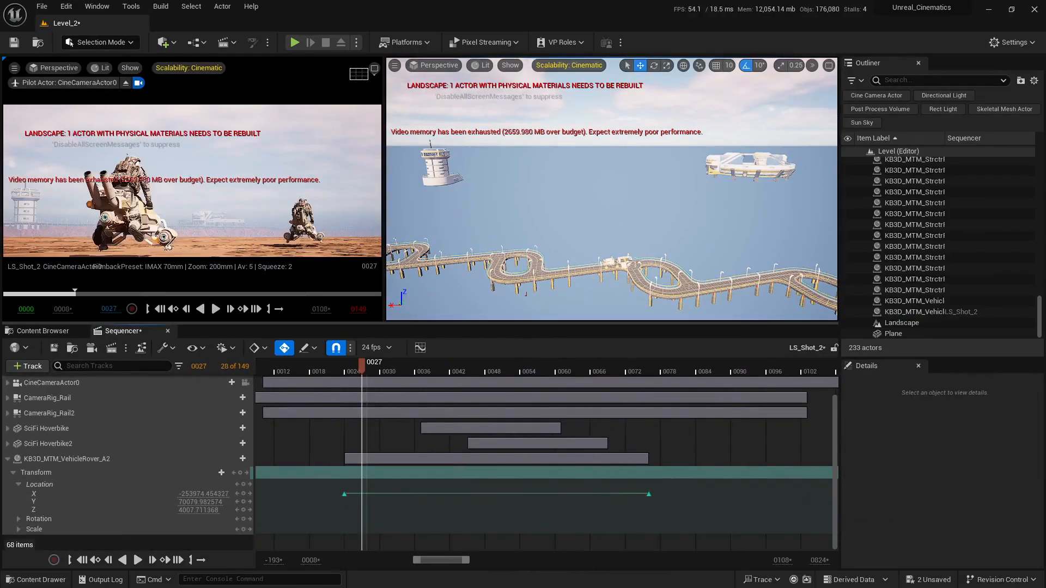
left_click(625, 262)
left_click_drag(363, 372, 354, 373)
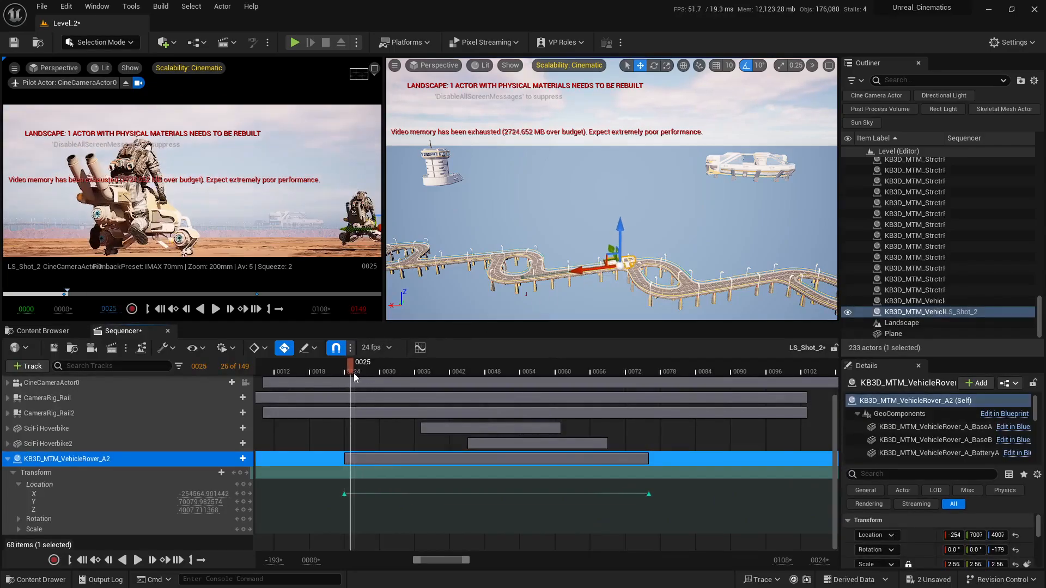
key("Escape")
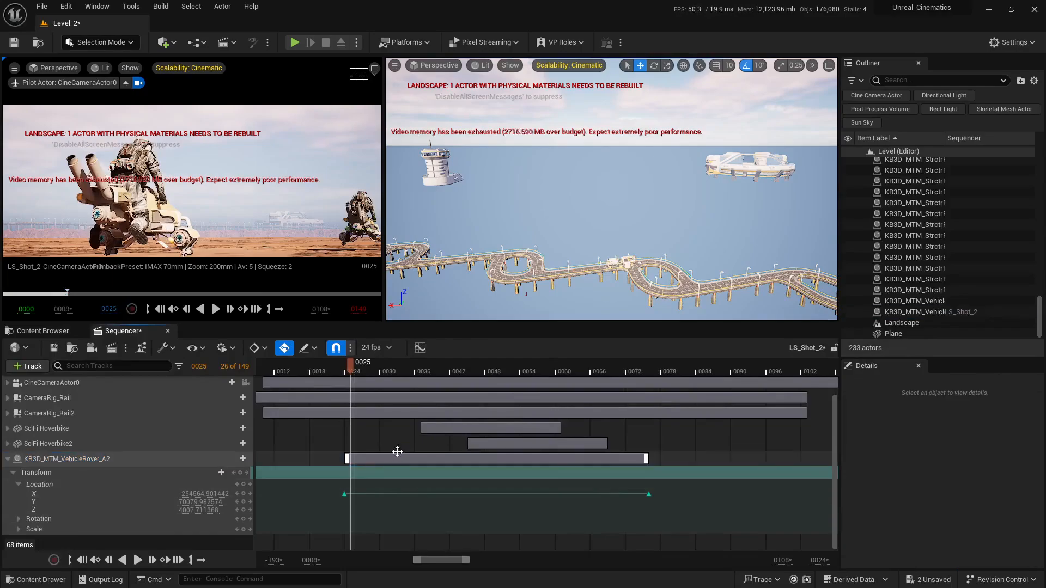
key("space")
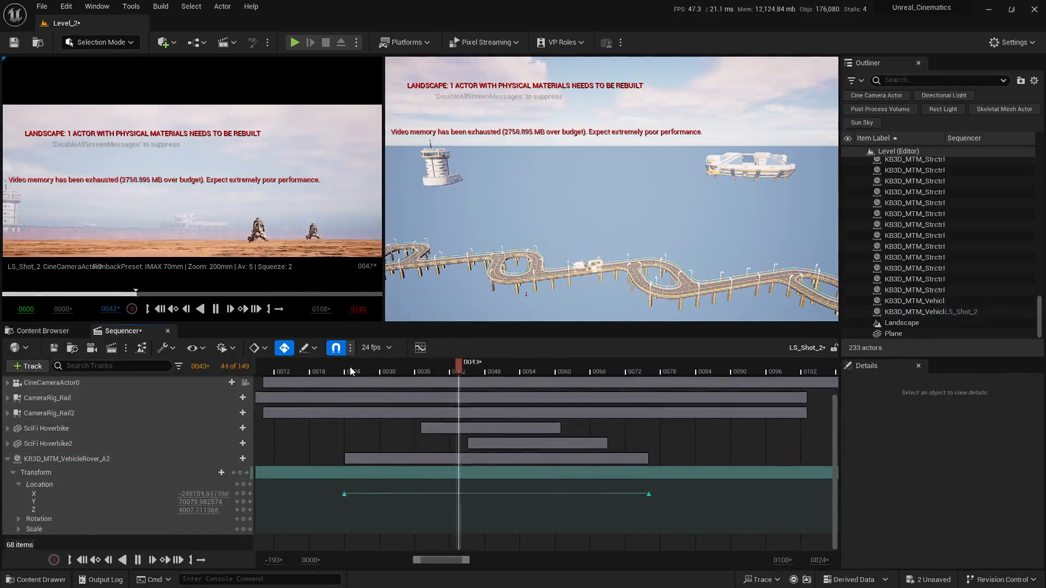
key("space")
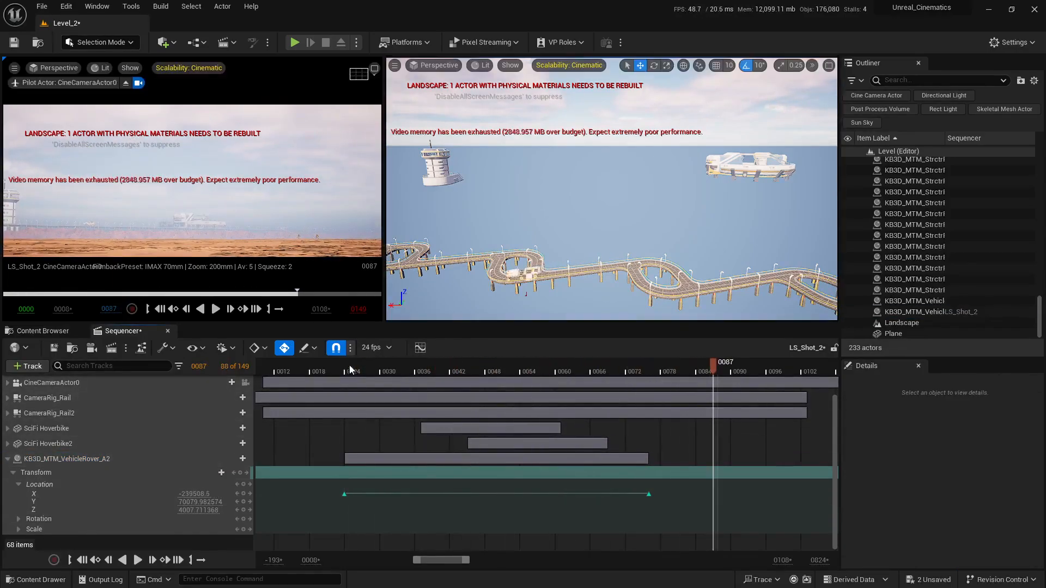
Maximize and enlarge the CineCameraActor0 view, play the shot from frame 20, and scrub on to frame 76
left_click(374, 68)
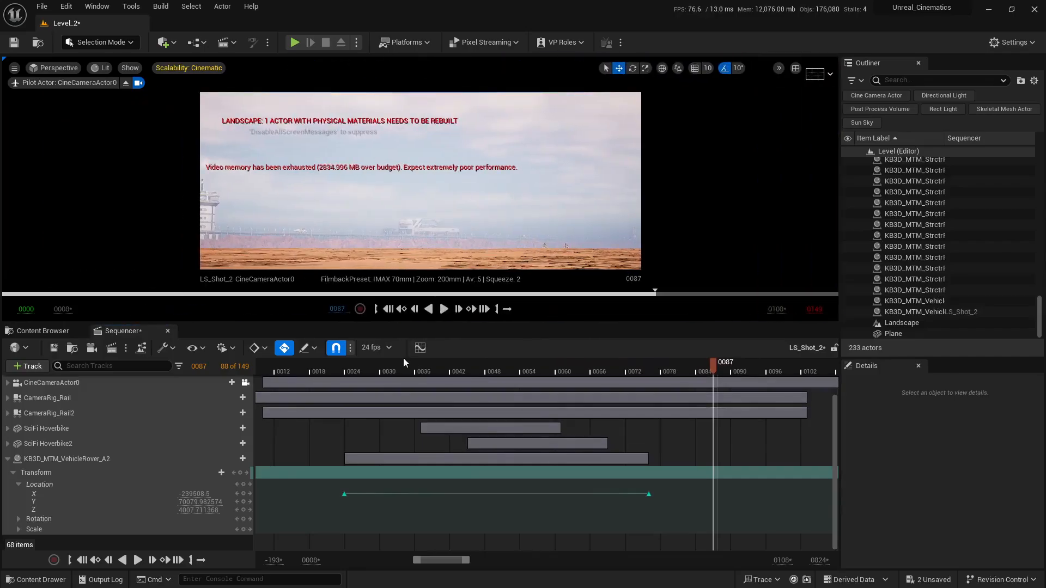
left_click(323, 365)
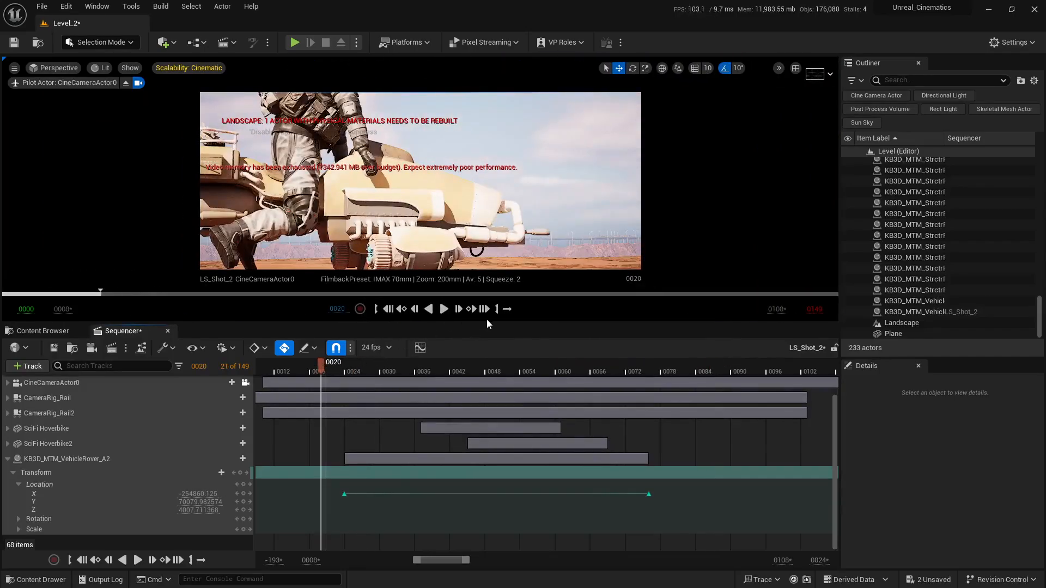
left_click_drag(487, 324, 487, 425)
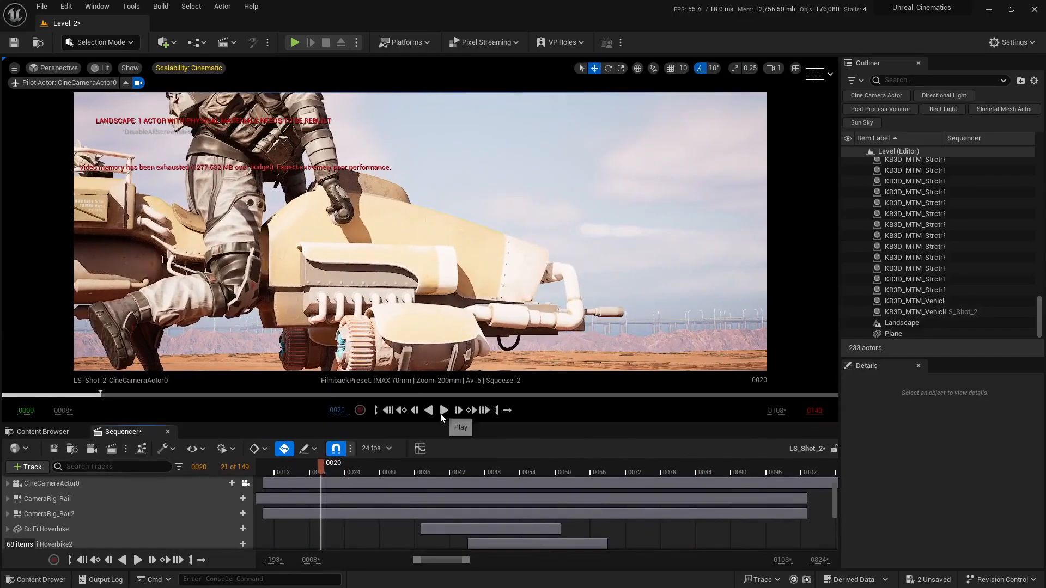
left_click(443, 413)
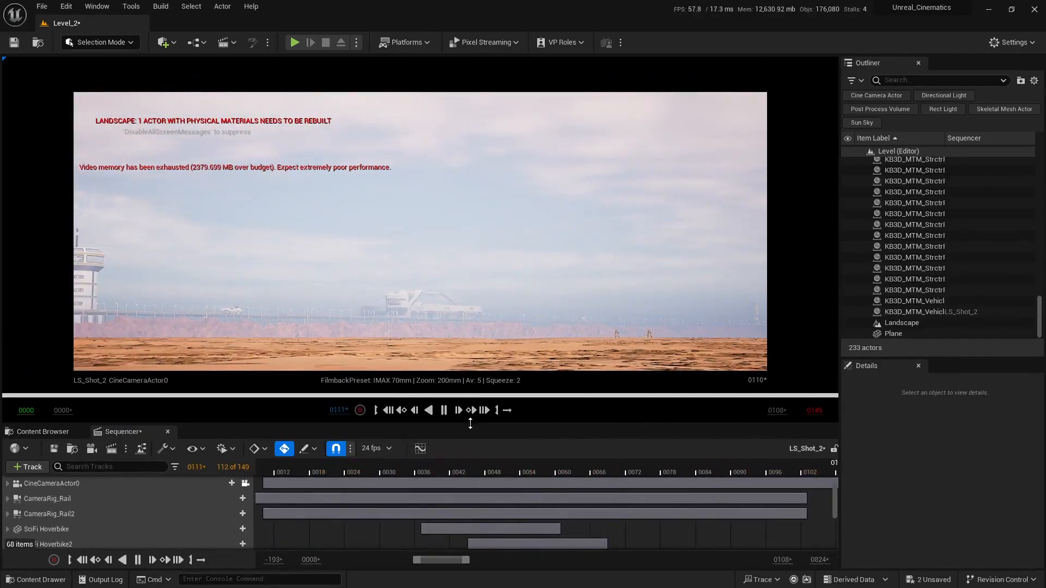
left_click(414, 466)
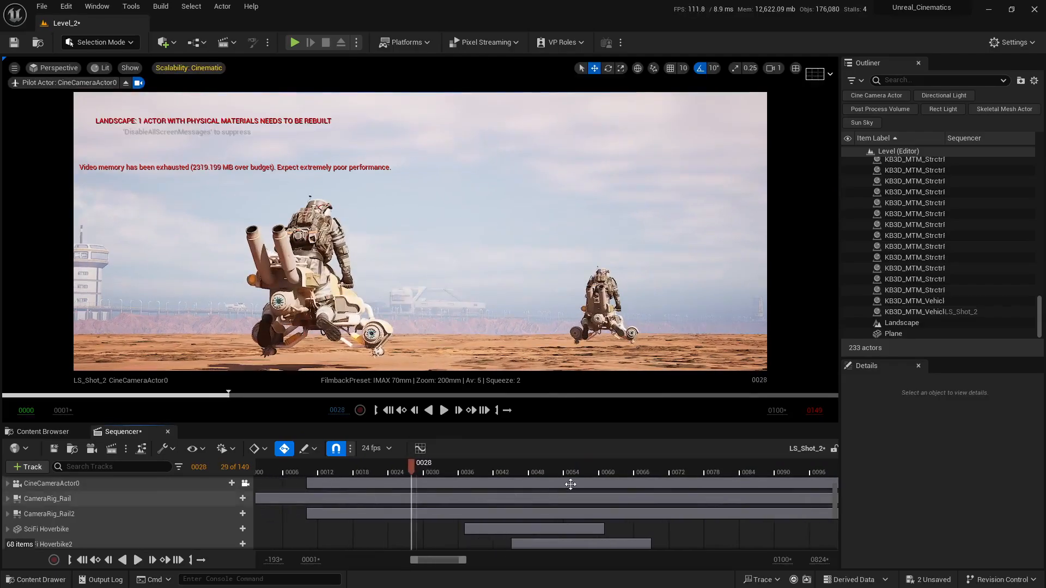
left_click_drag(623, 470, 678, 474)
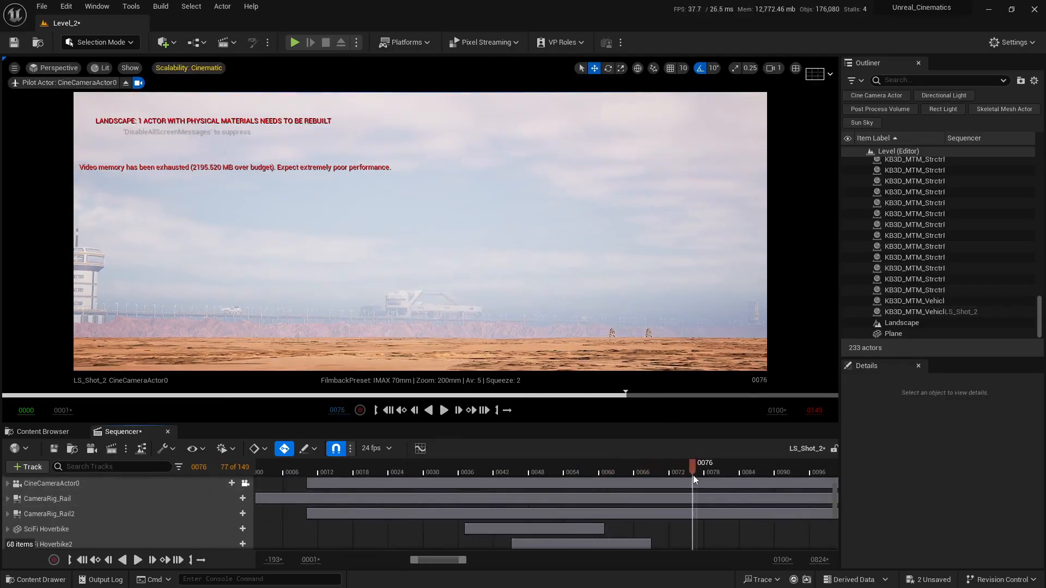
Set the sequence's playback range to end at frame 76 and play the shortened shot
right_click_drag(658, 488, 638, 492)
scroll(643, 509, "down", 3, "ctrl")
left_click_drag(586, 472, 395, 467)
key("space")
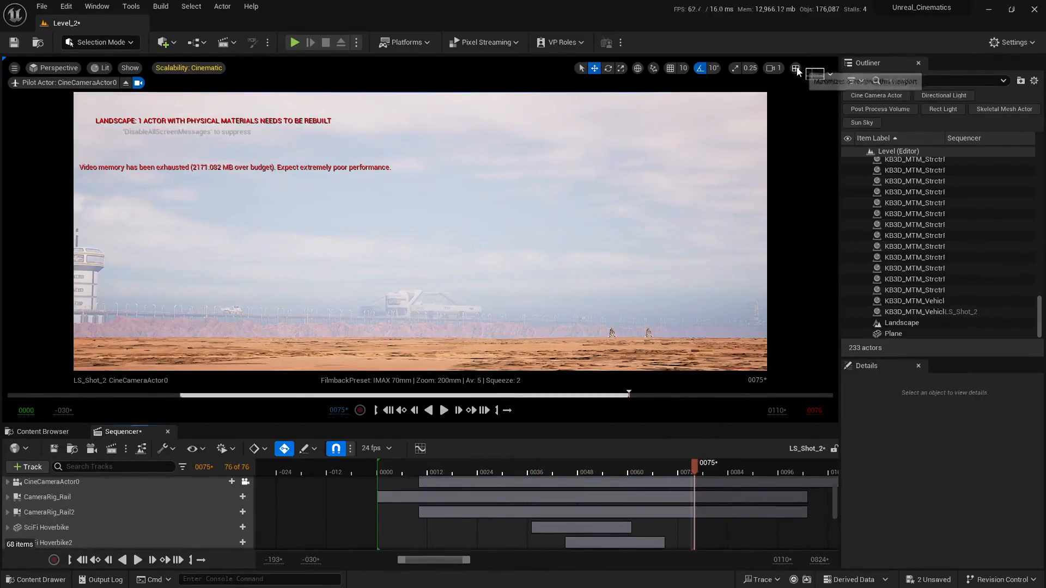
Restore the two-viewport layout, enlarge the Sequencer area, and return the playhead to frame 0
left_click(796, 69)
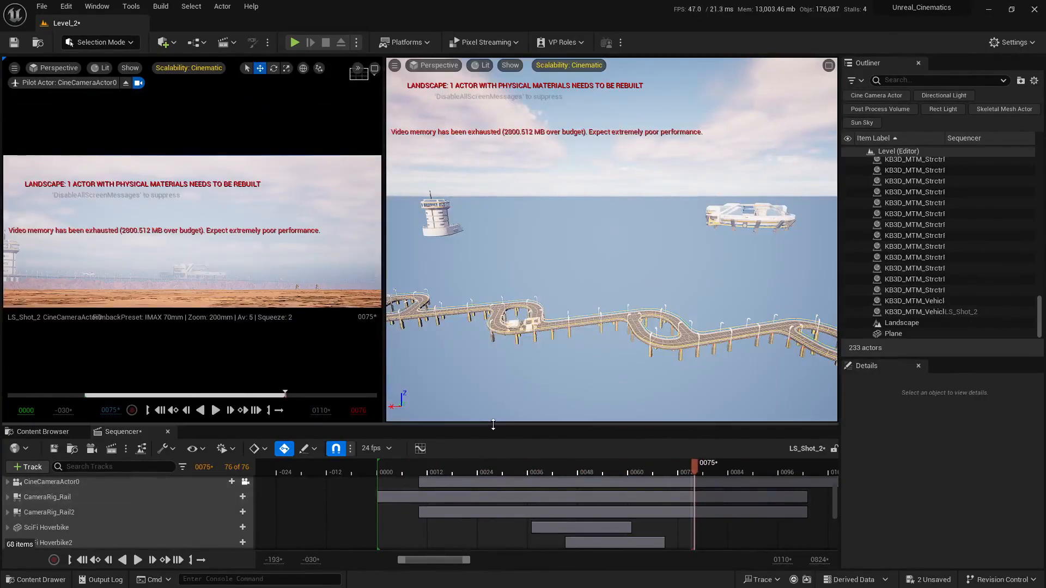
left_click_drag(493, 425, 493, 273)
left_click(428, 320)
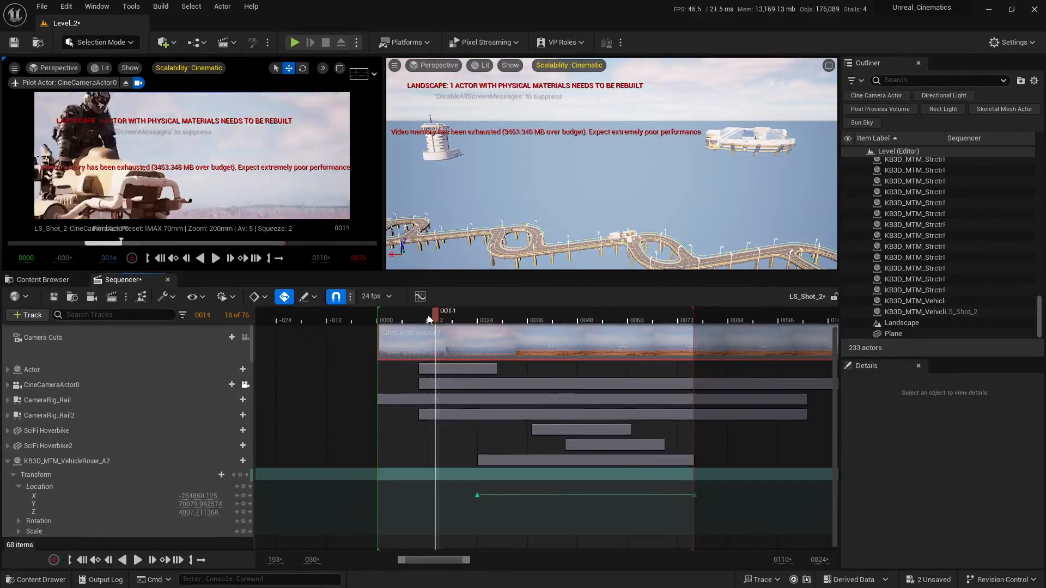
left_click_drag(429, 320, 384, 318)
Find the second rover on the elevated road, KB3D_MTM_VehicleRover_A, select it, and frame it from the side
mouse_move(716, 166)
right_mouse_down()
mouse_move(673, 188)
mouse_move(664, 176)
mouse_move(673, 170)
mouse_move(691, 197)
mouse_move(708, 175)
right_mouse_up()
key("w")
left_click(660, 235)
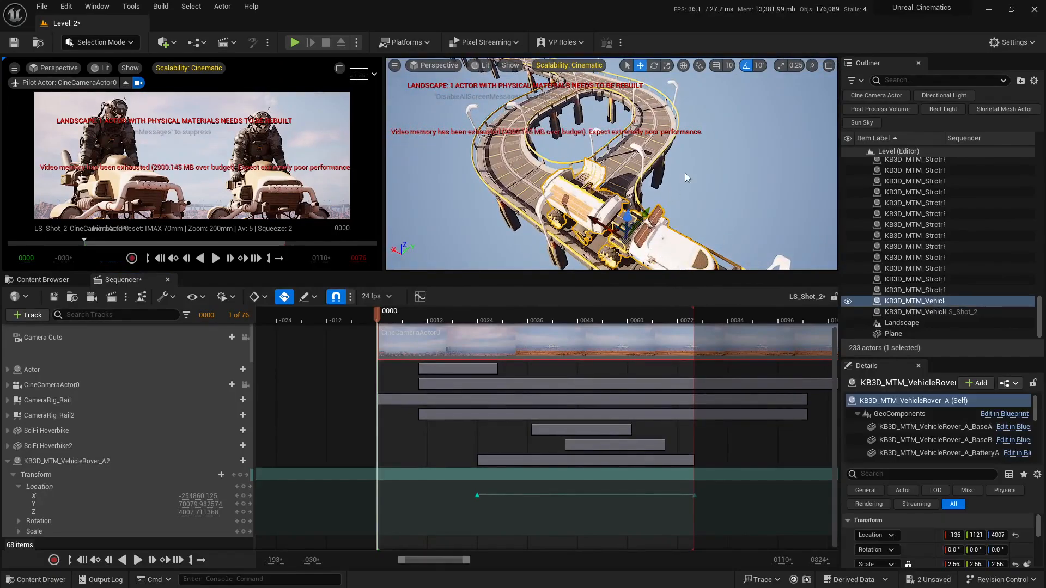
right_click_drag(660, 236, 715, 220)
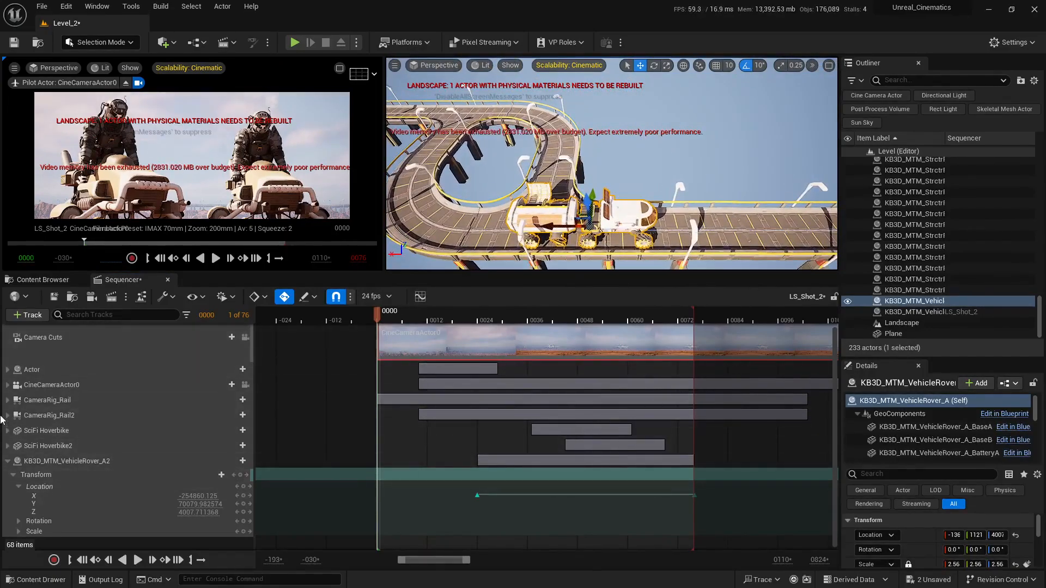
Collapse the first rover's track, add KB3D_MTM_VehicleRover_A to LS_Shot_2, and place its track below KB3D_MTM_VehicleRover_A2
left_click(7, 461)
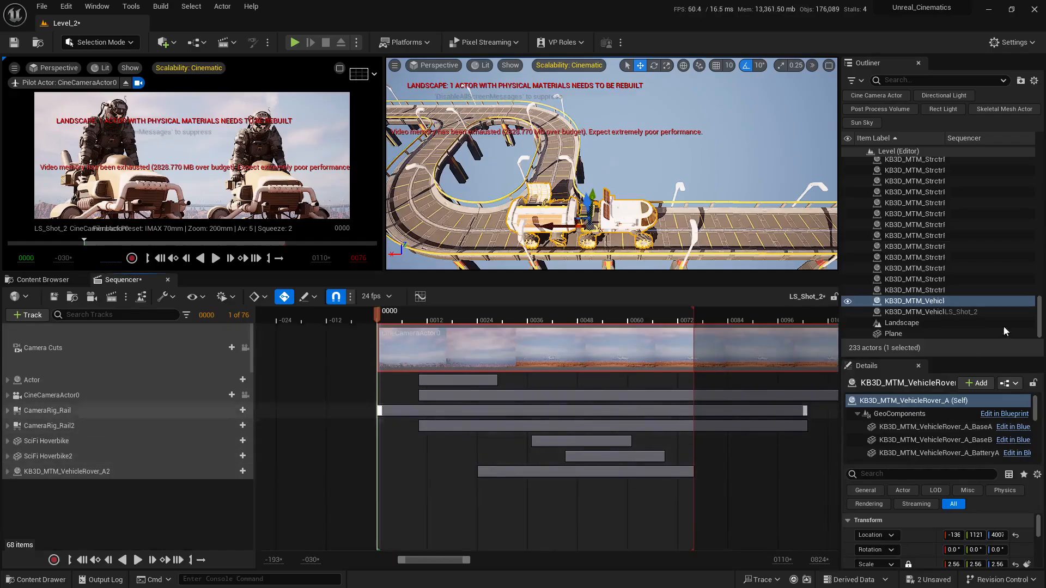
left_click_drag(913, 304, 533, 448)
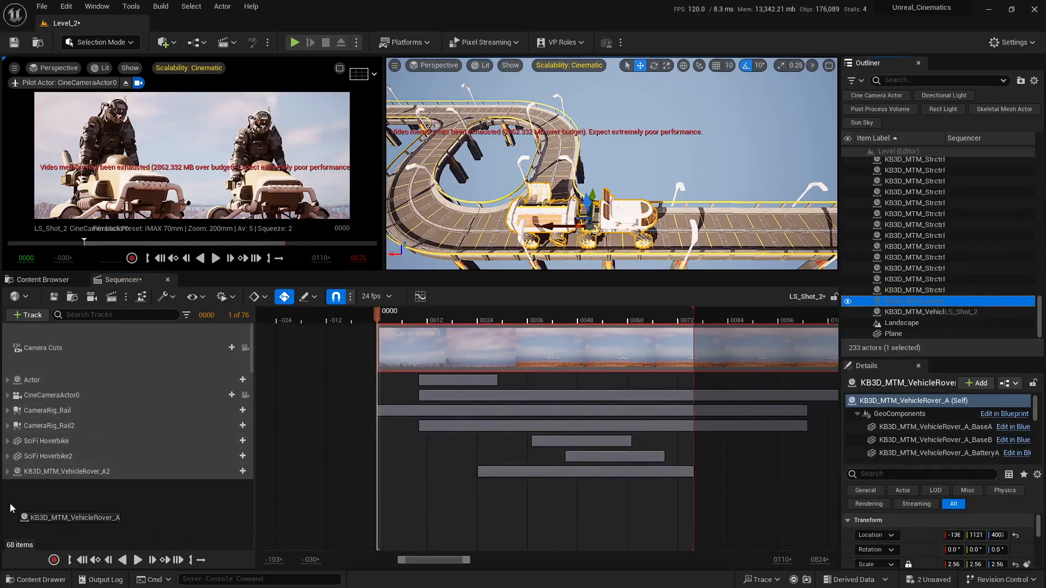
left_click_drag(10, 503, 18, 502)
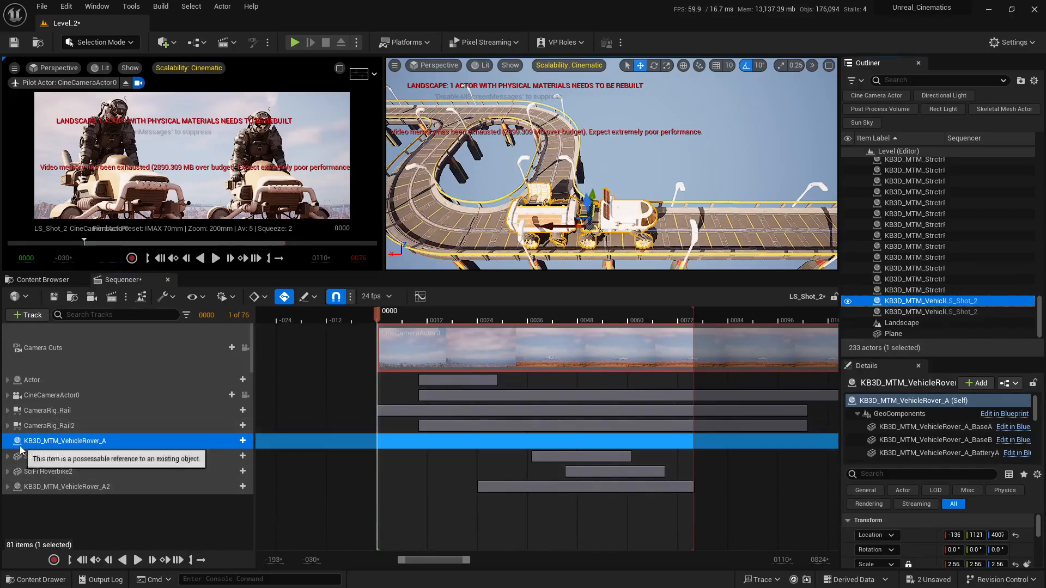
left_click_drag(21, 450, 39, 501)
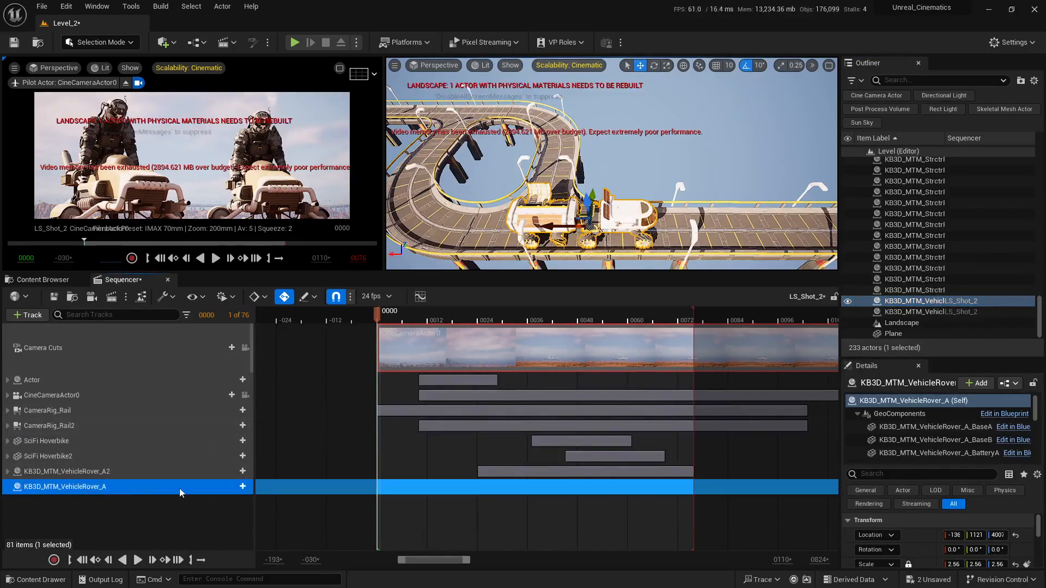
Add a Transform track to KB3D_MTM_VehicleRover_A and key its Location X at frame 22
left_click(243, 487)
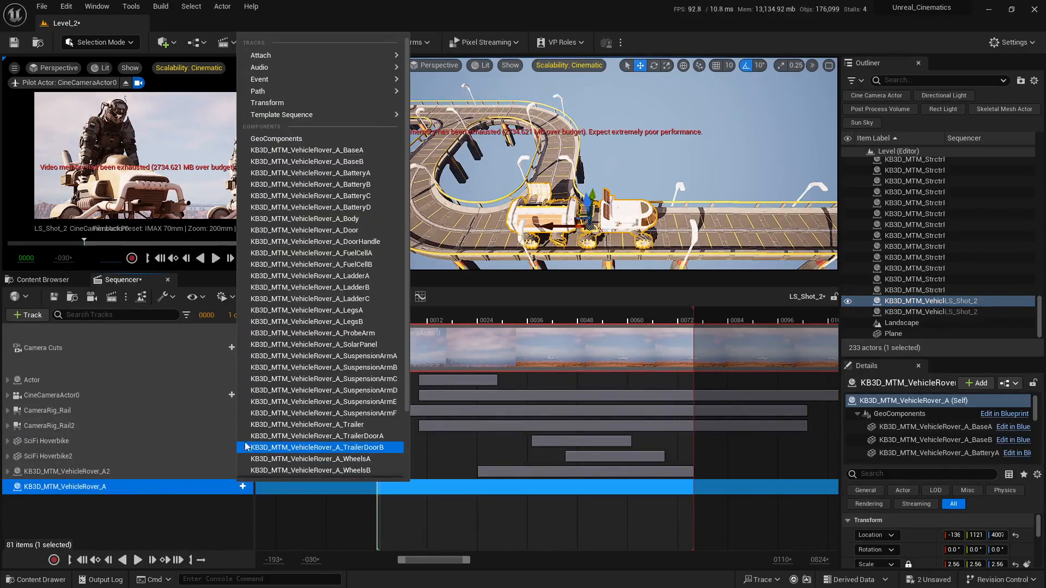
left_click(292, 102)
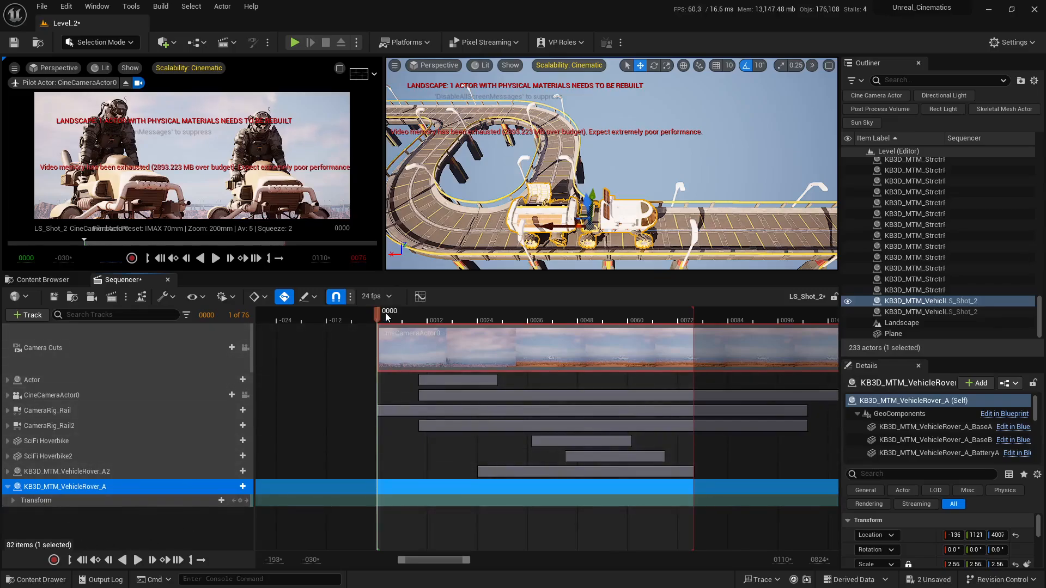
left_click_drag(385, 312, 473, 314)
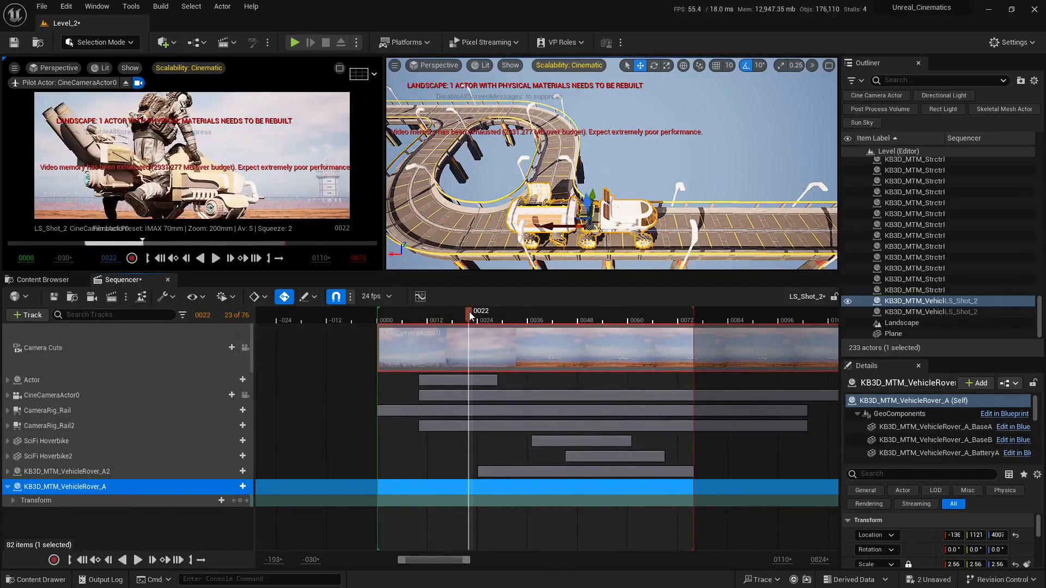
left_click(13, 500)
left_click(19, 512)
scroll(92, 459, "down", 1)
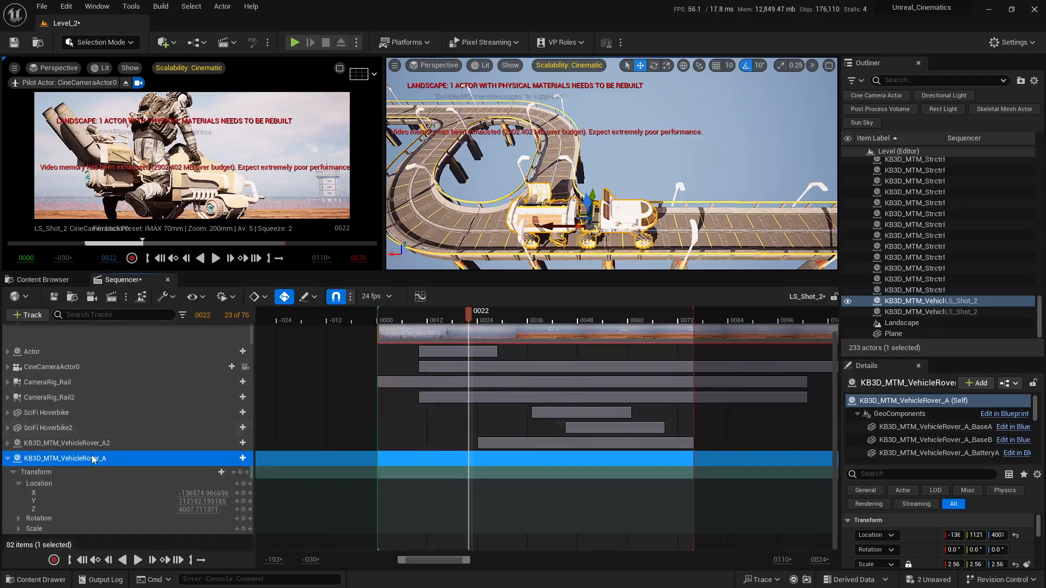
left_click(244, 494)
Try moving the second rover along the elevated road at frame 22, and undo the move
right_click_drag(611, 163, 622, 187)
mouse_move(503, 241)
right_mouse_down()
mouse_move(510, 247)
mouse_move(503, 241)
right_mouse_up()
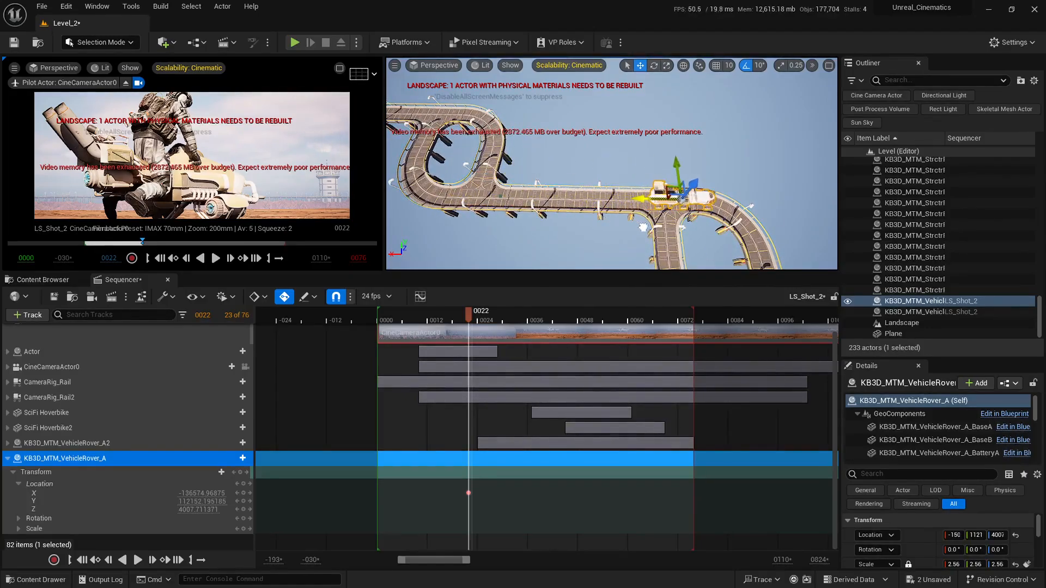
right_click_drag(612, 164, 559, 183)
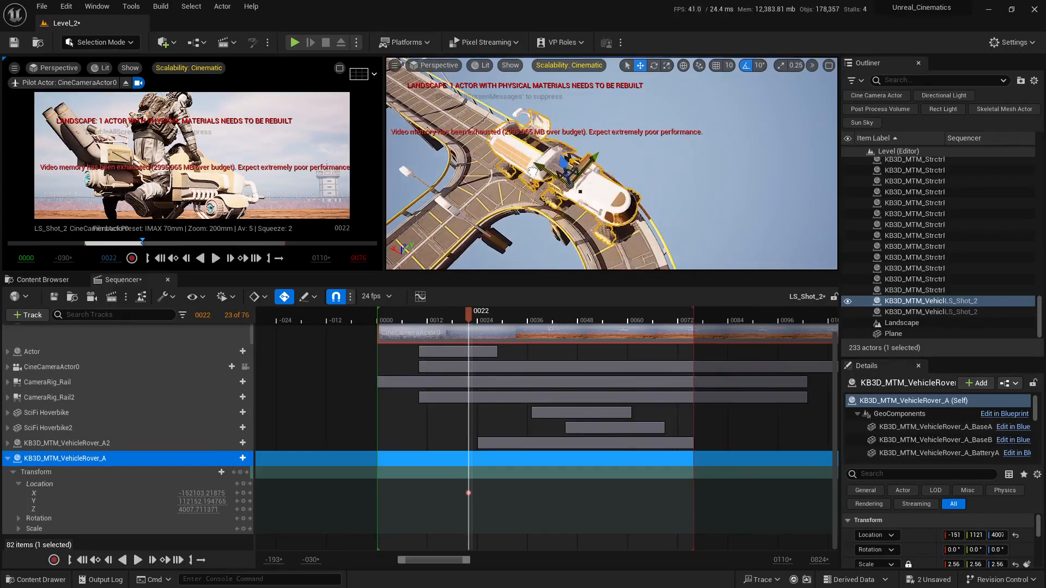
key("ctrl+z")
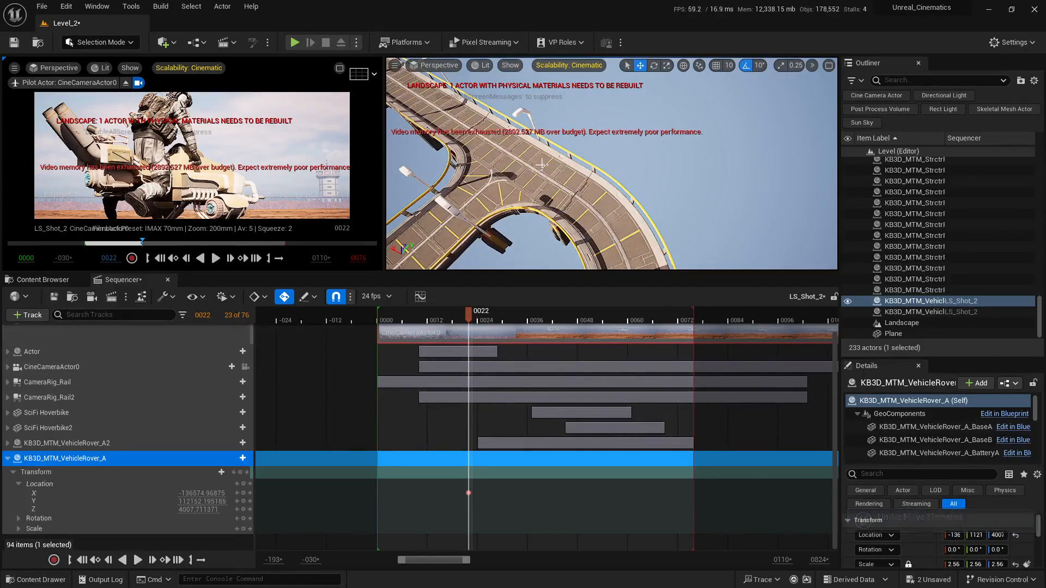
Move the second rover along the elevated road at frame 76 to Location X about -150589, keying its end position
right_click_drag(577, 185, 521, 164)
key("w")
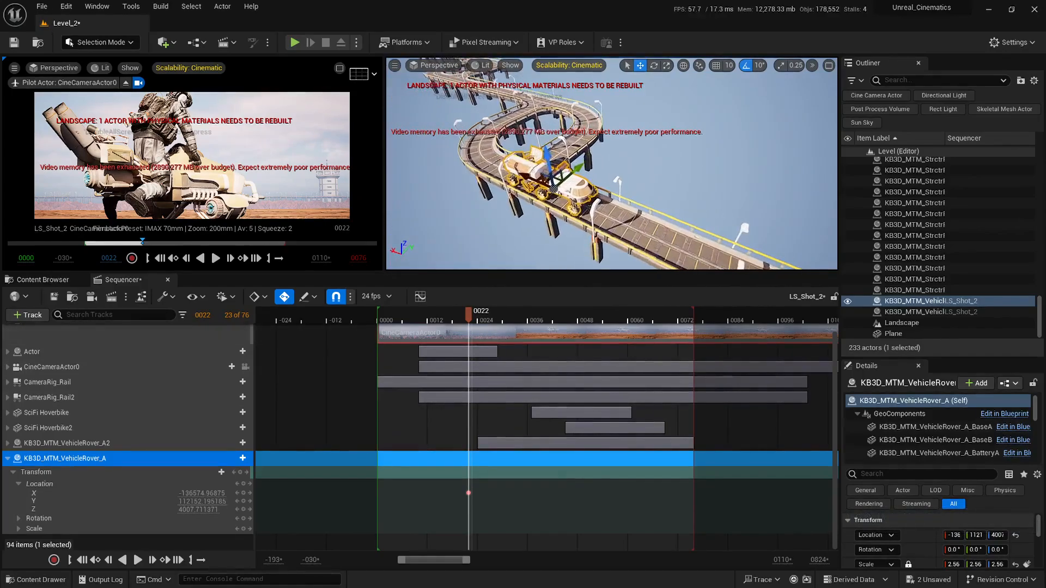
left_click_drag(471, 313, 697, 352)
key("a")
right_click_drag(643, 190, 703, 188)
right_click_drag(547, 180, 547, 180)
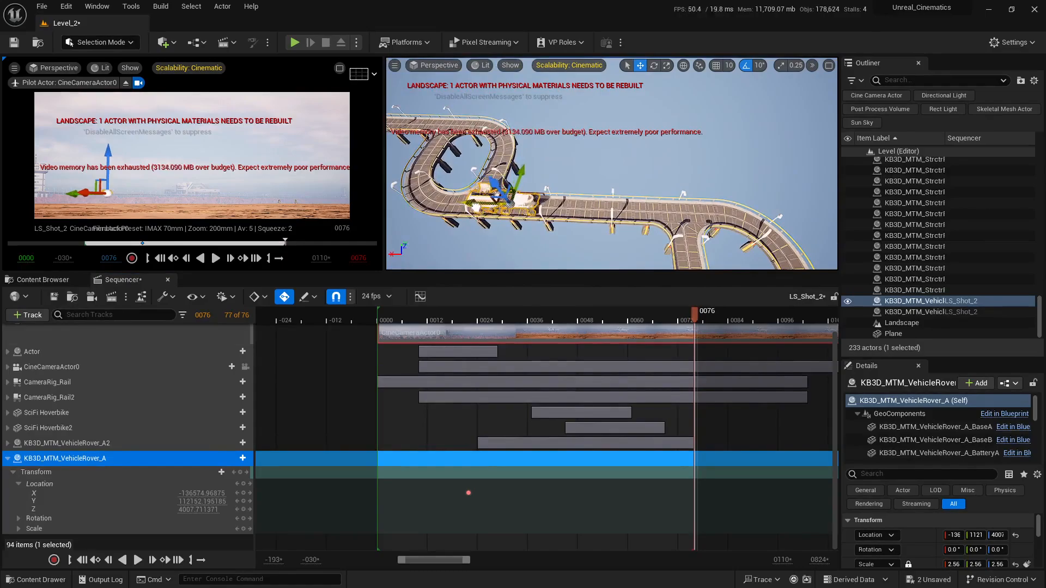
left_click_drag(661, 208, 661, 208)
key("w")
right_click_drag(661, 208, 719, 184)
key("d")
key("a")
key("s")
Set both of the second rover's Location X keys to linear interpolation and deselect them
left_click_drag(462, 517, 825, 463)
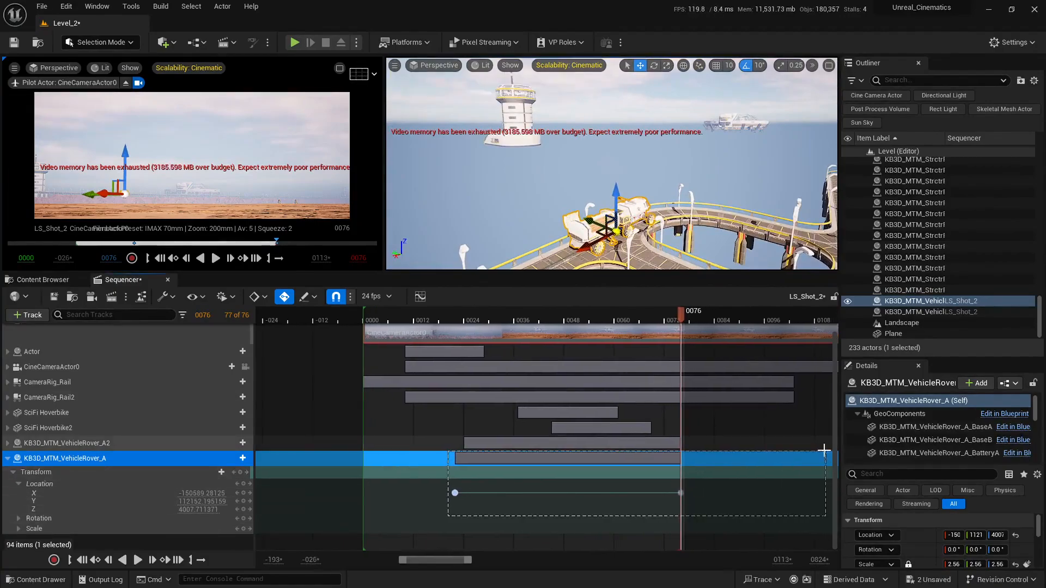
right_click(457, 494)
left_click(502, 405)
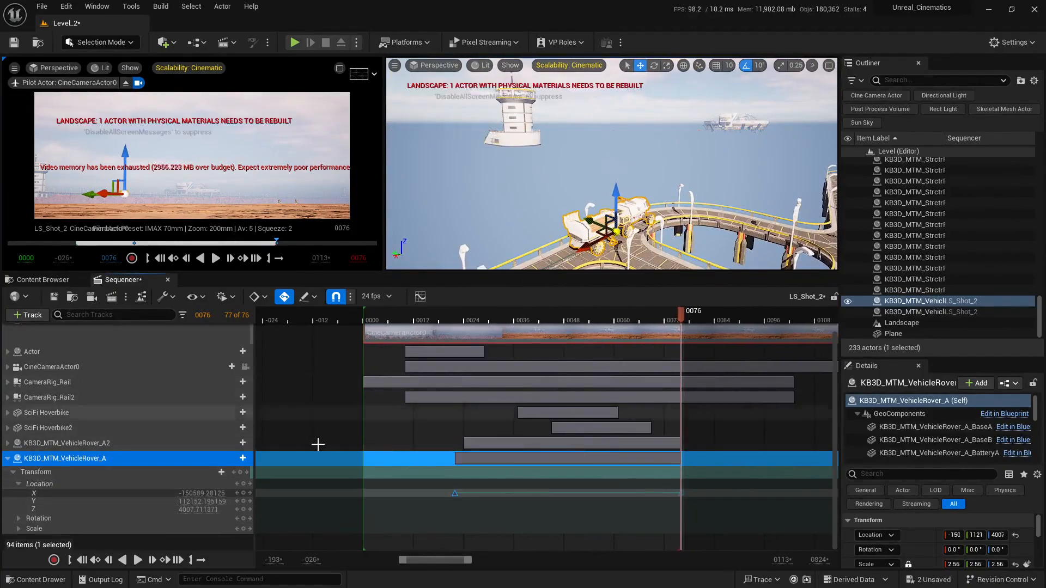
left_click(318, 509)
Play the shot twice from just before the second rover's start key to check its drive, stopping at frame 64
left_click(424, 318)
key("space")
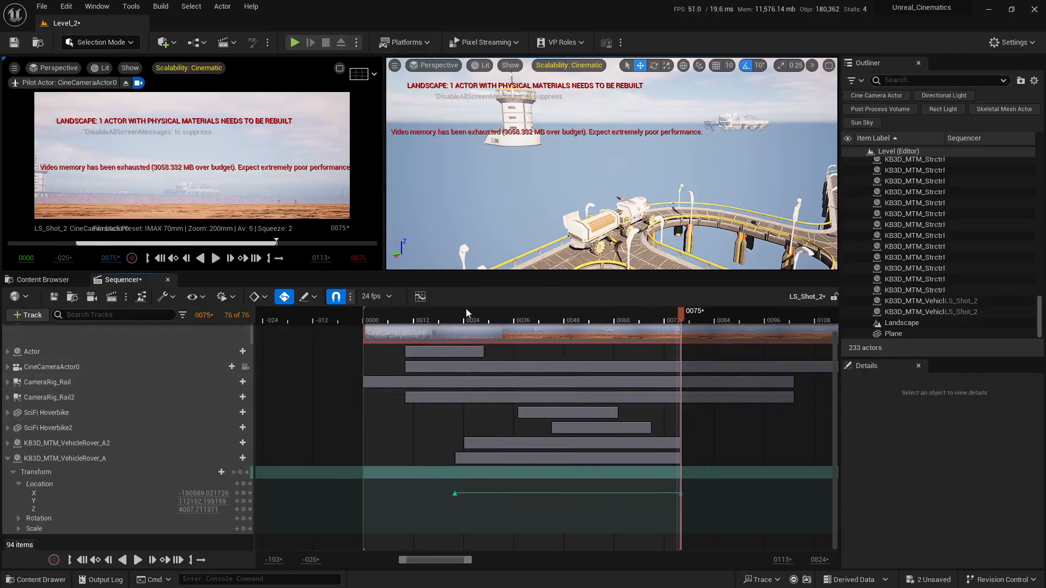
left_click(434, 322)
key("space")
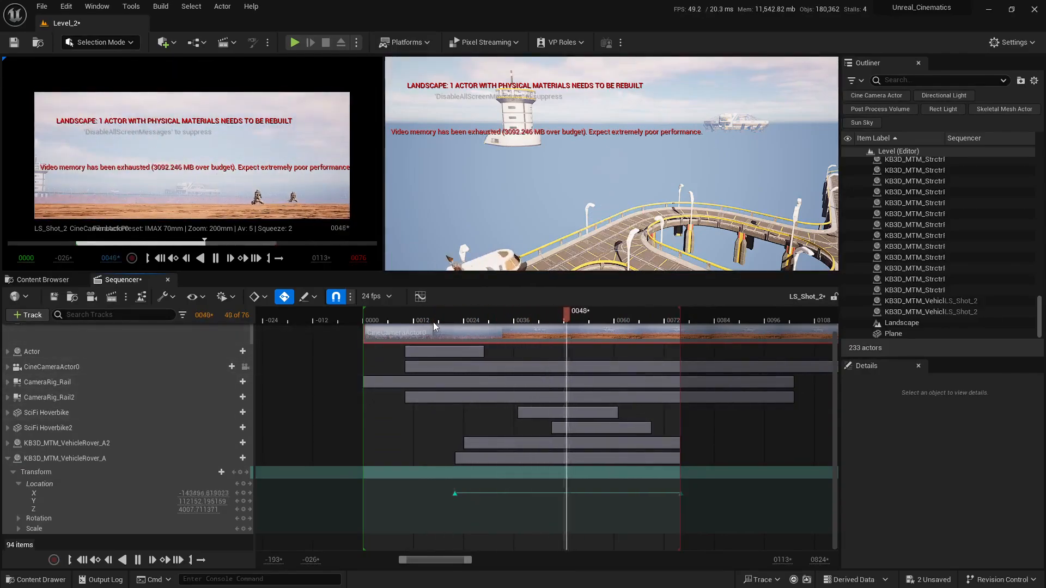
key("space")
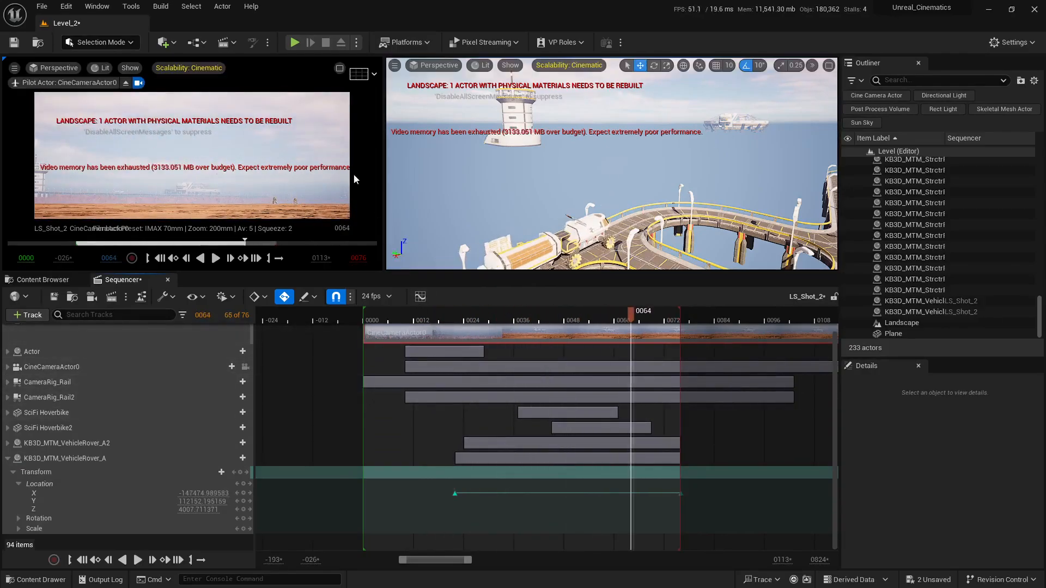
Save the LS_Shot_2 sequence and the Level_2 map
left_click(54, 297)
key("ctrl+shift+s")
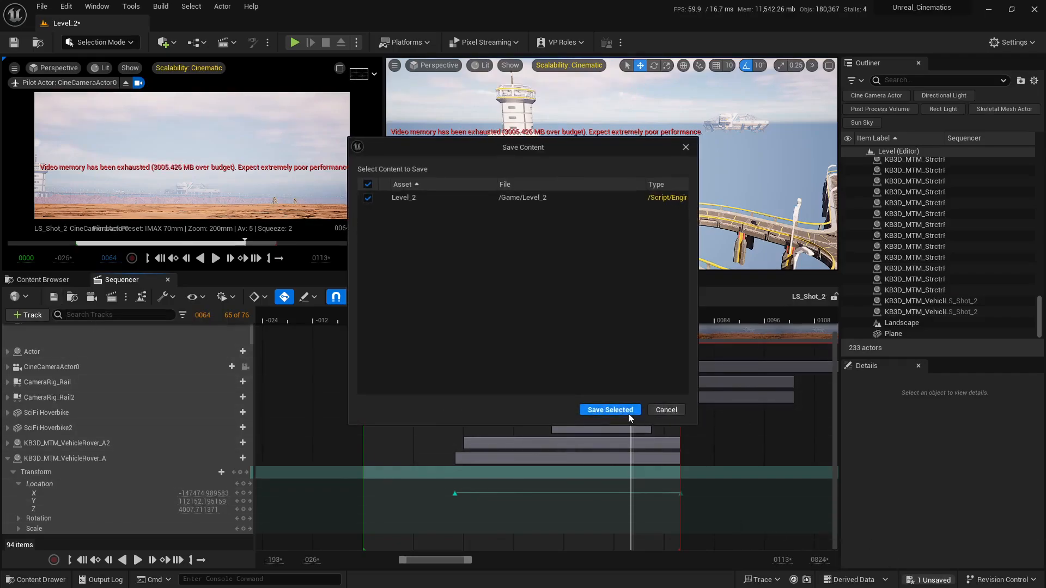
left_click(609, 409)
Maximize and enlarge the CineCameraActor0 view, and replay the shot from several frames to review both rovers in the background
left_click(339, 69)
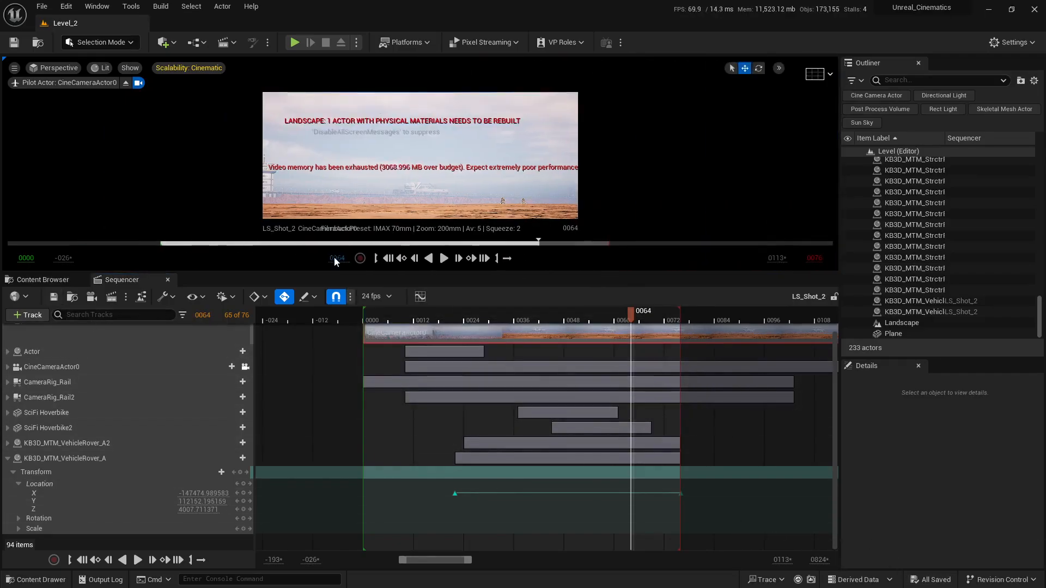
left_click_drag(515, 273, 505, 447)
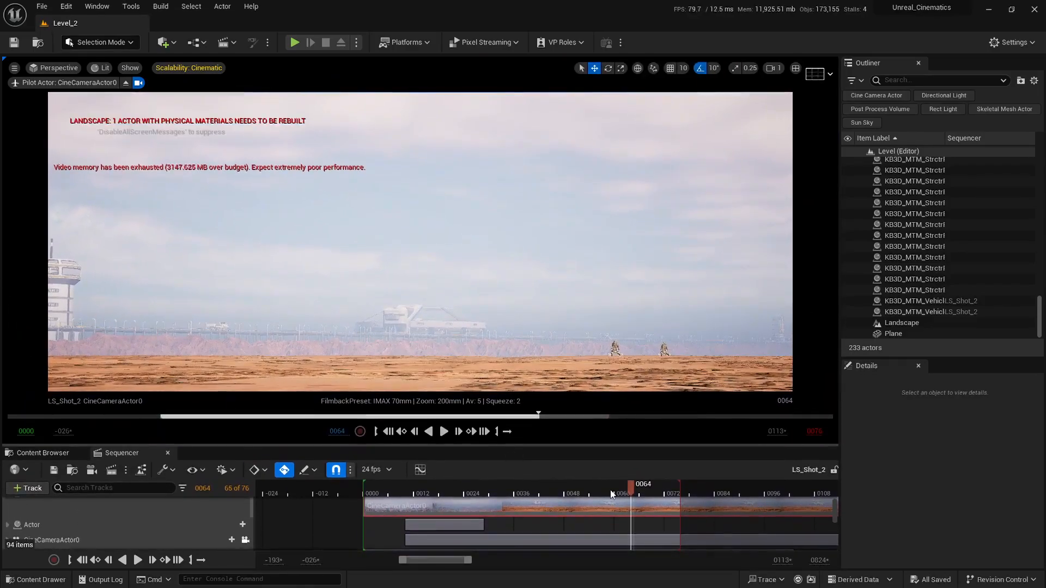
left_click_drag(630, 484, 446, 492)
key("space")
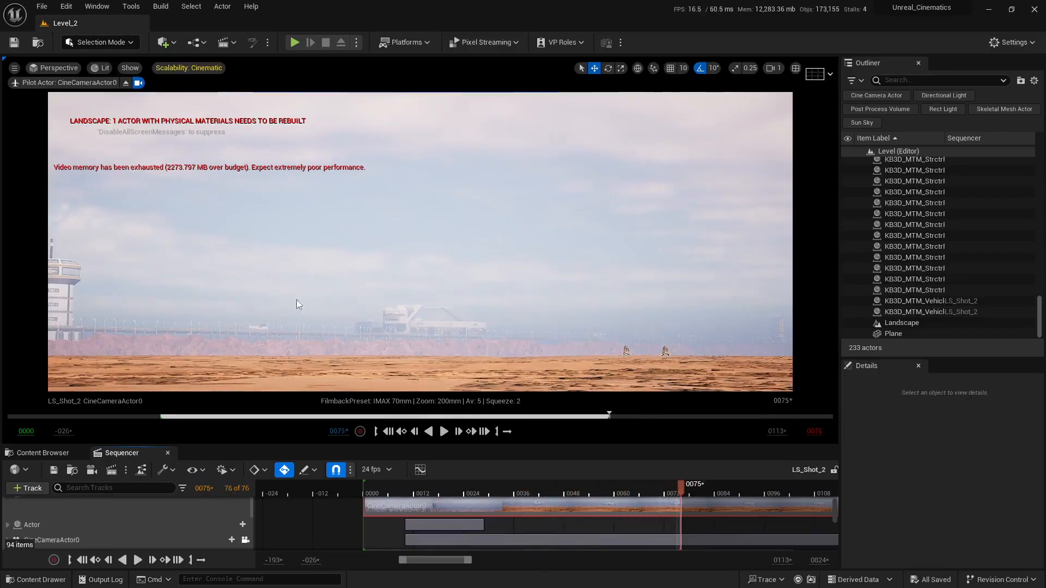
left_click(499, 493)
key("space")
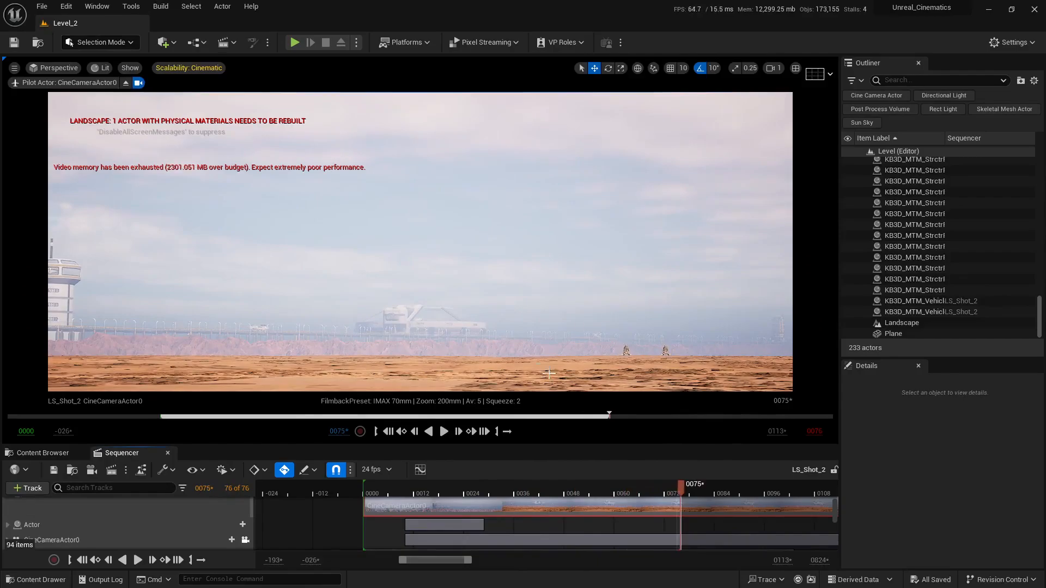
left_click(542, 489)
key("space")
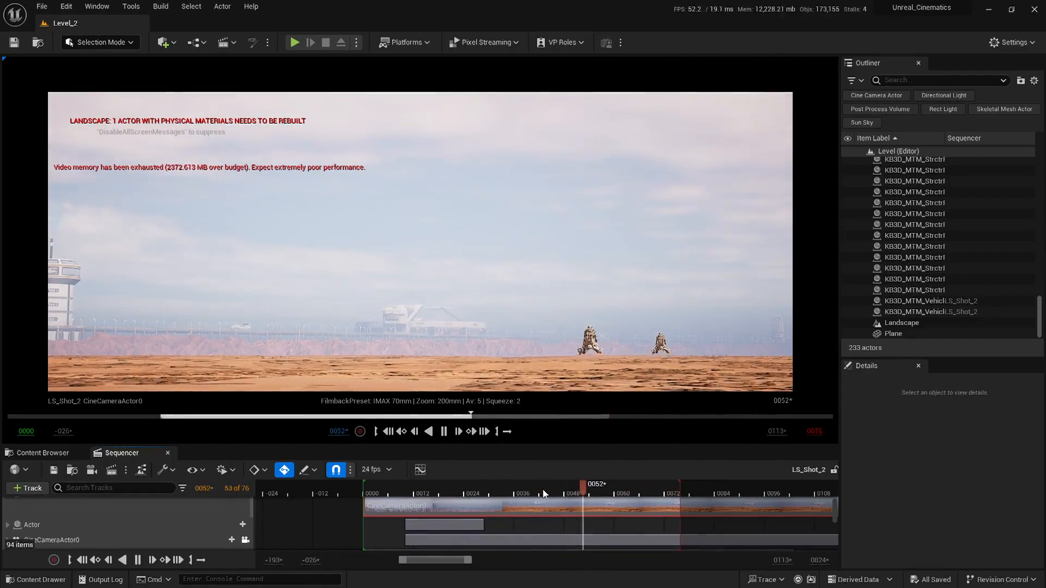
key("space")
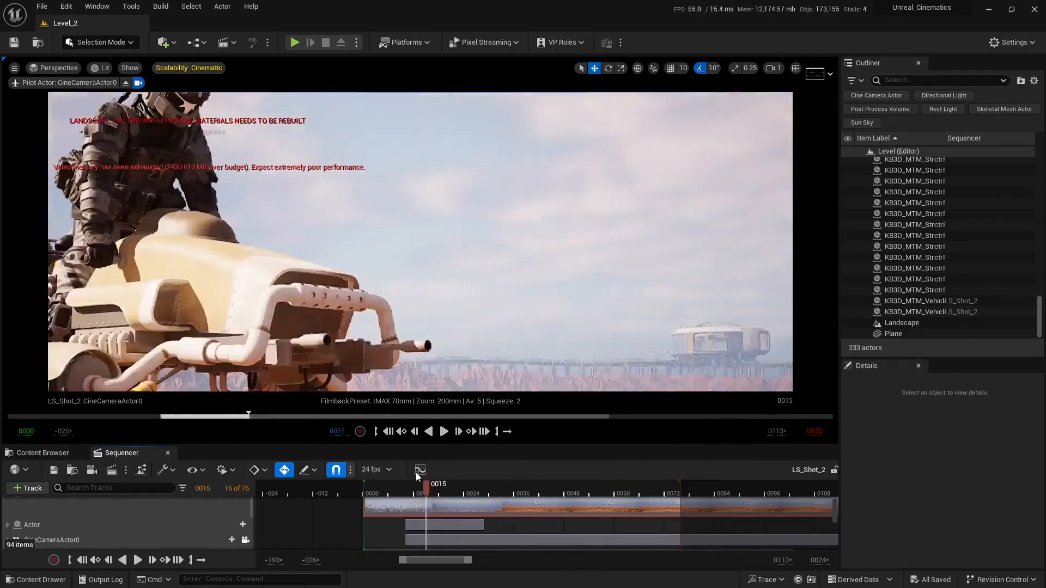